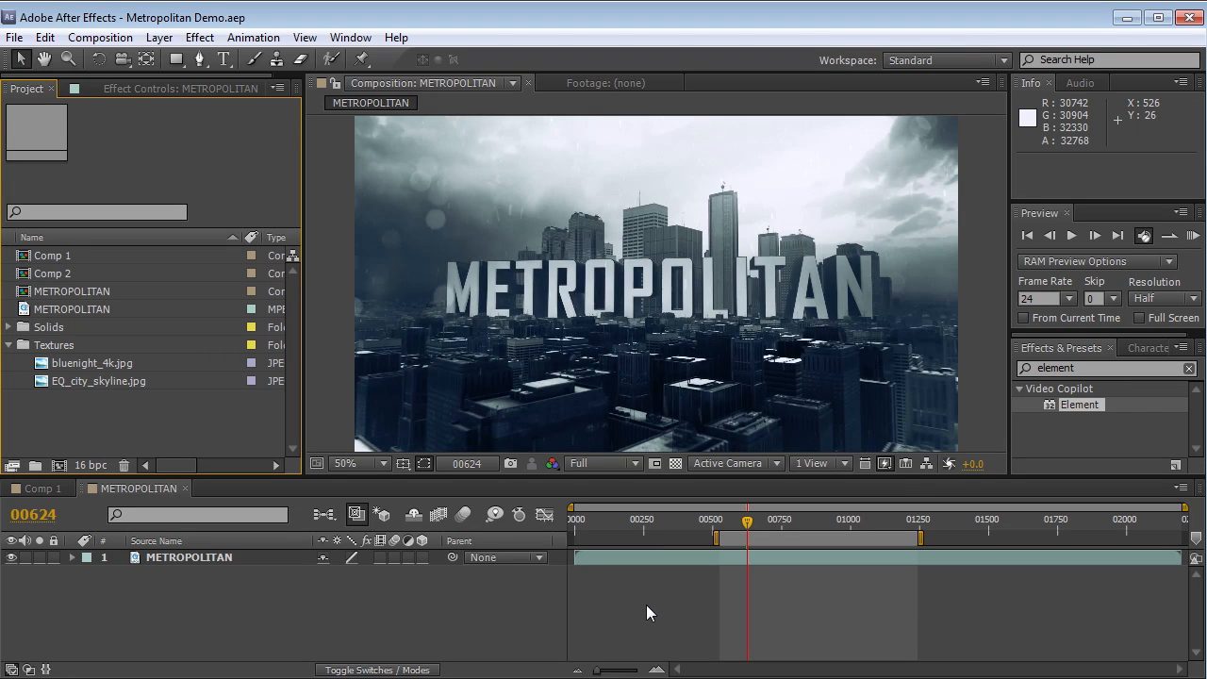
# Create a new 1280 × 720 composition at 23.976 frames per second with a duration of 2201 frames
pyautogui.click(646, 604)
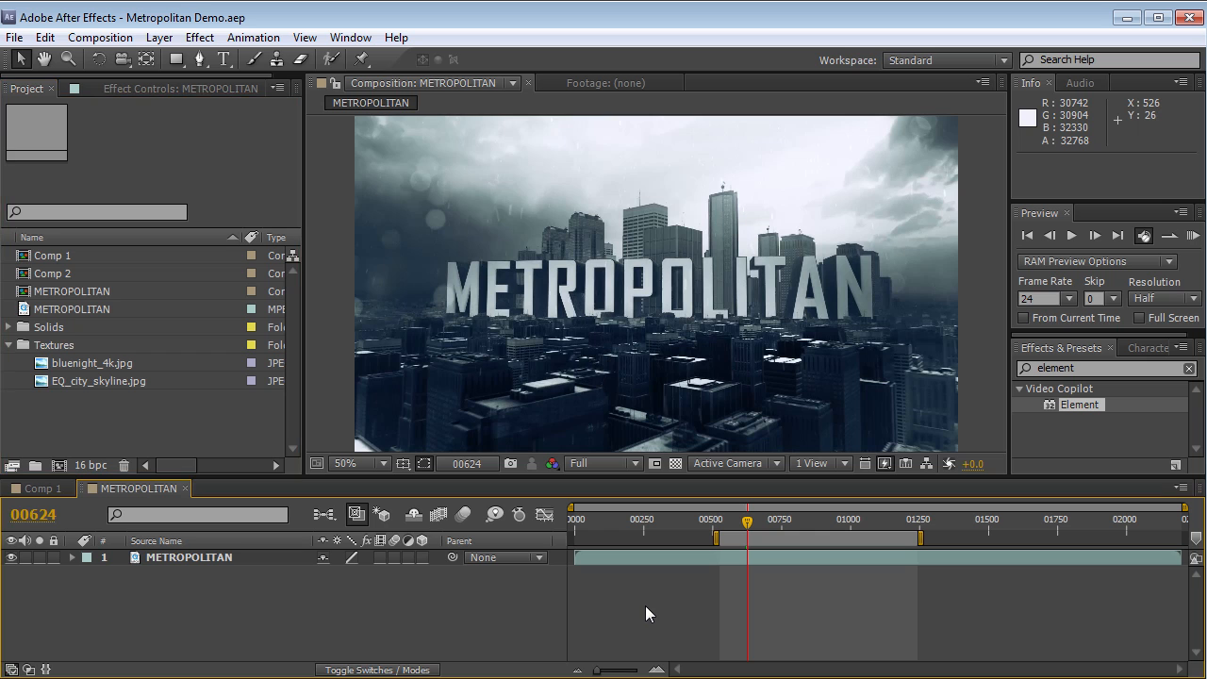
pyautogui.click(100, 37)
pyautogui.click(129, 60)
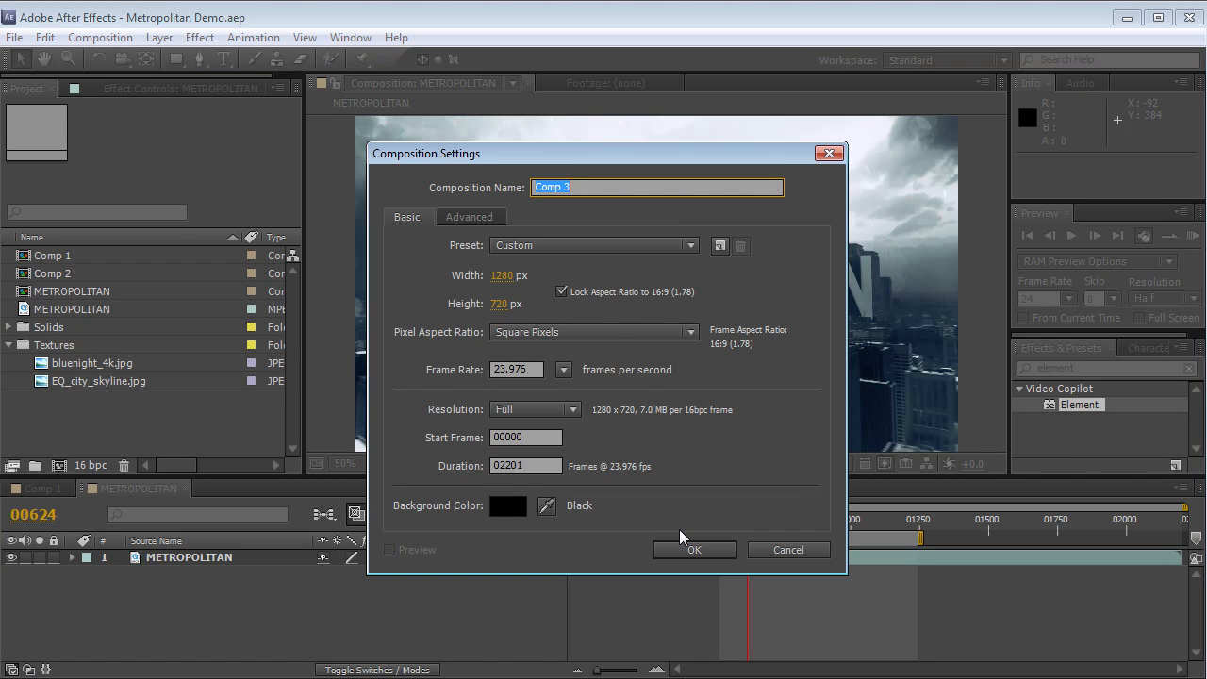
pyautogui.press('Return')
# Add a full-size 1280 × 720 deep royal blue solid layer to the new composition
pyautogui.click(404, 237)
pyautogui.click(158, 37)
pyautogui.moveTo(170, 61)
pyautogui.click(518, 83)
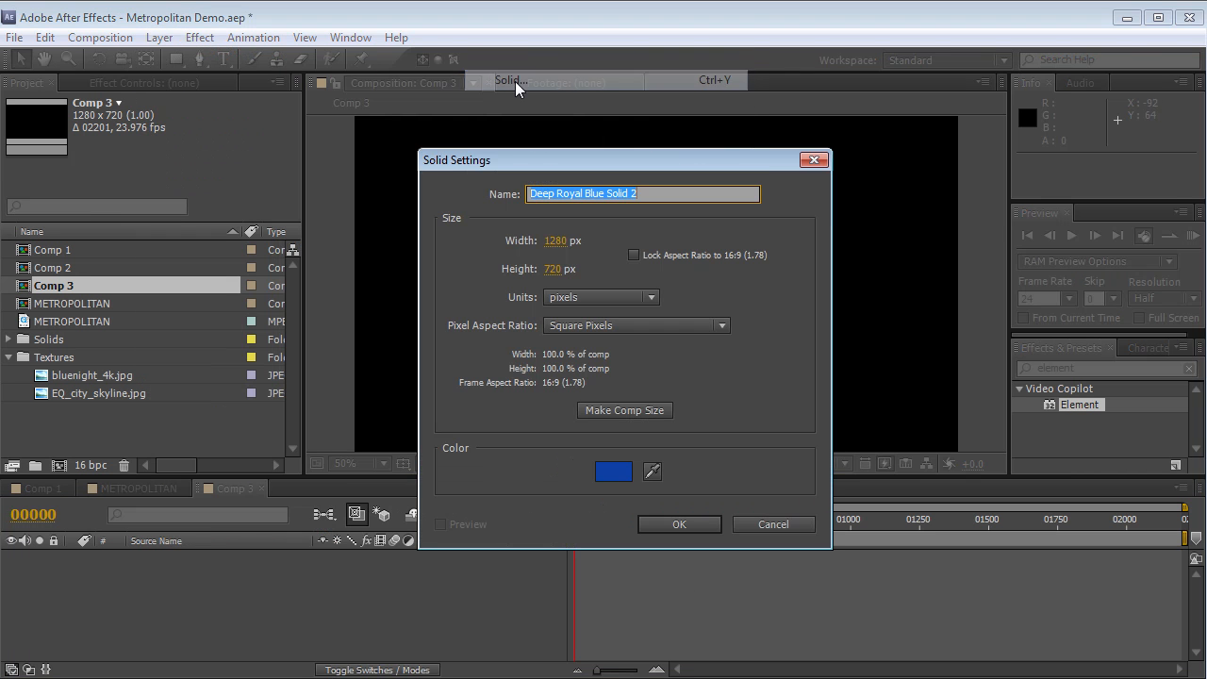
pyautogui.click(700, 527)
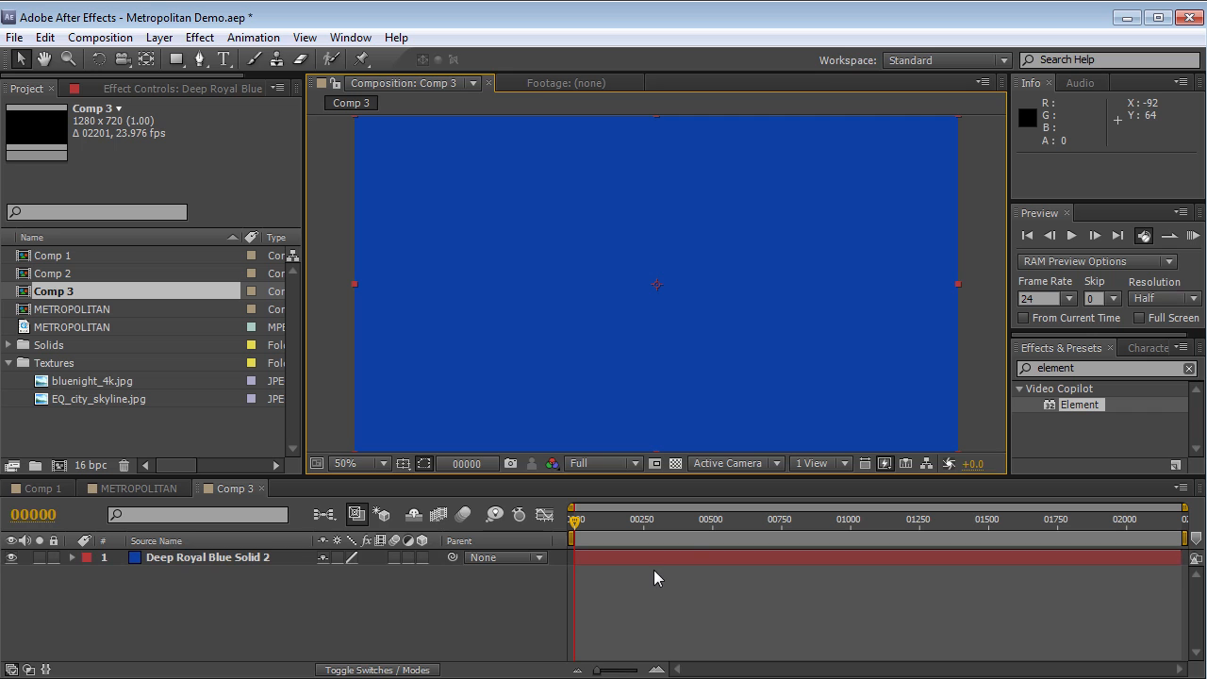
# Apply the Video Copilot Element effect to the solid and open its Scene Setup
pyautogui.click(1100, 368)
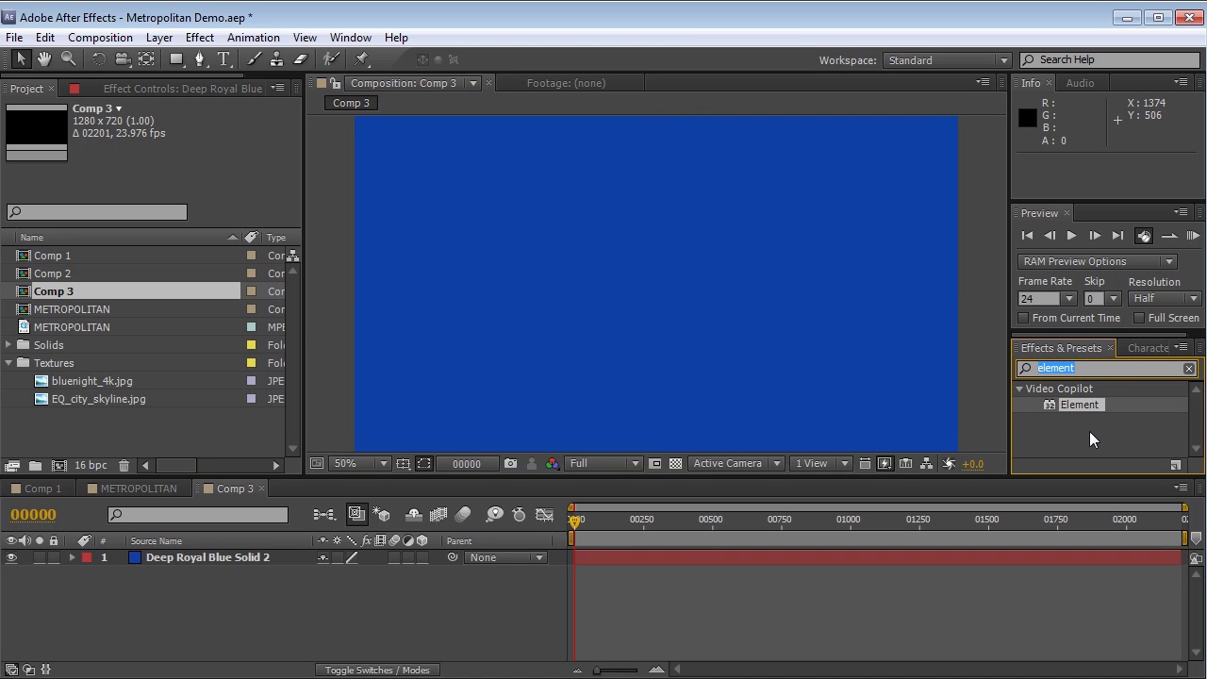
pyautogui.moveTo(1069, 408); pyautogui.dragTo(488, 267)
pyautogui.click(627, 590)
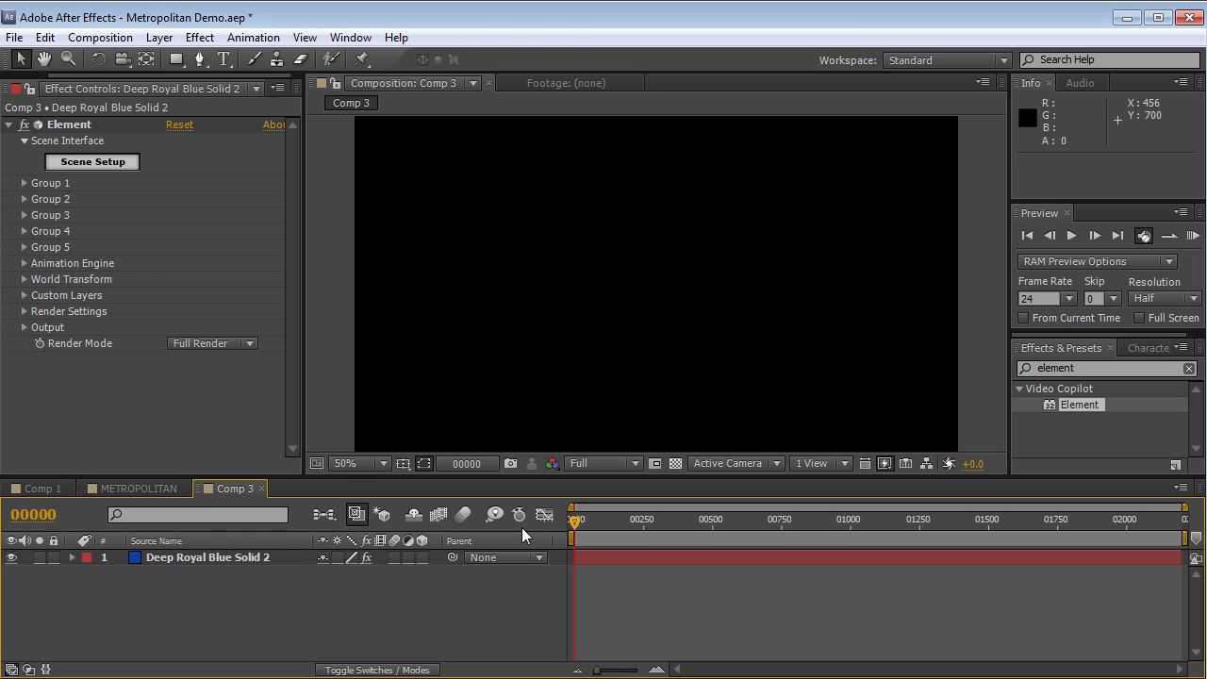
pyautogui.click(90, 125)
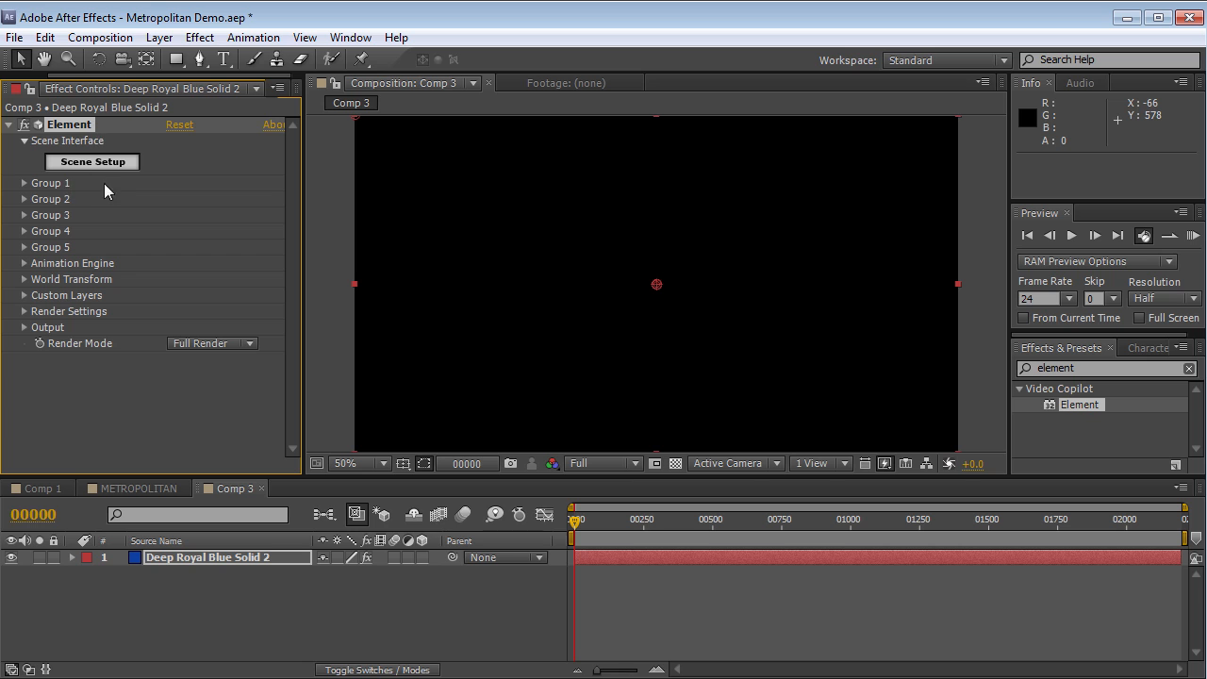
pyautogui.click(93, 168)
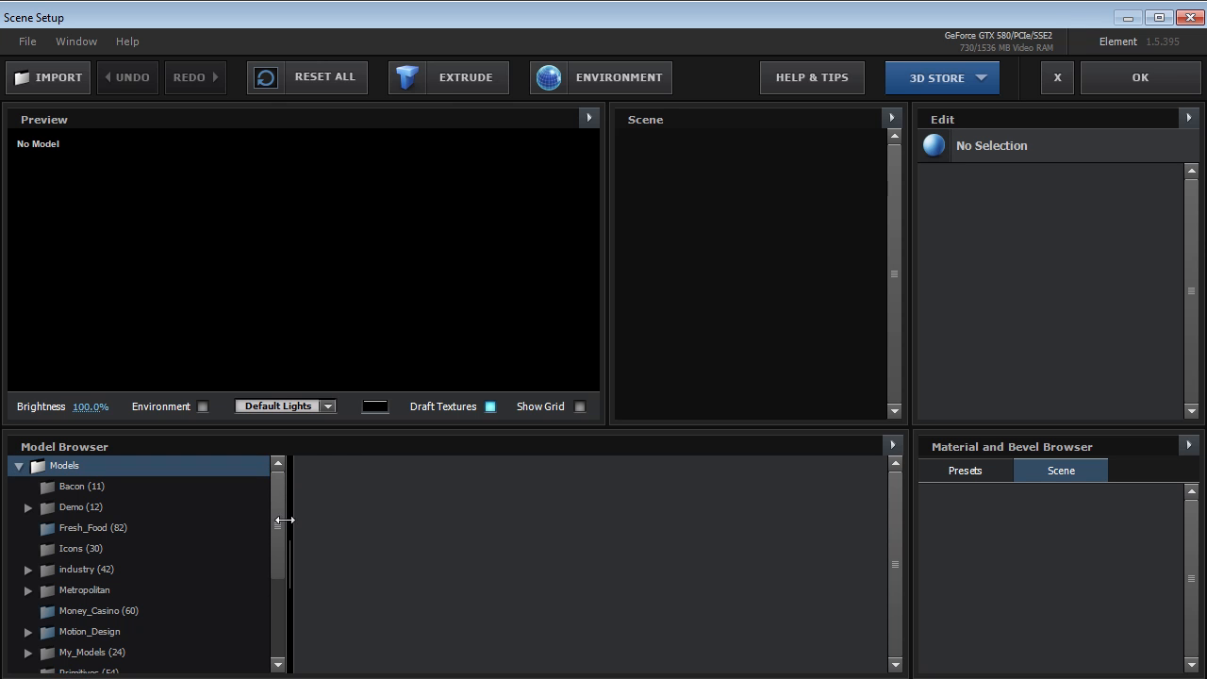
# Narrow the folder column of the Model Browser to give the model thumbnails more room
pyautogui.moveTo(290, 538); pyautogui.dragTo(253, 537)
pyautogui.click(892, 444)
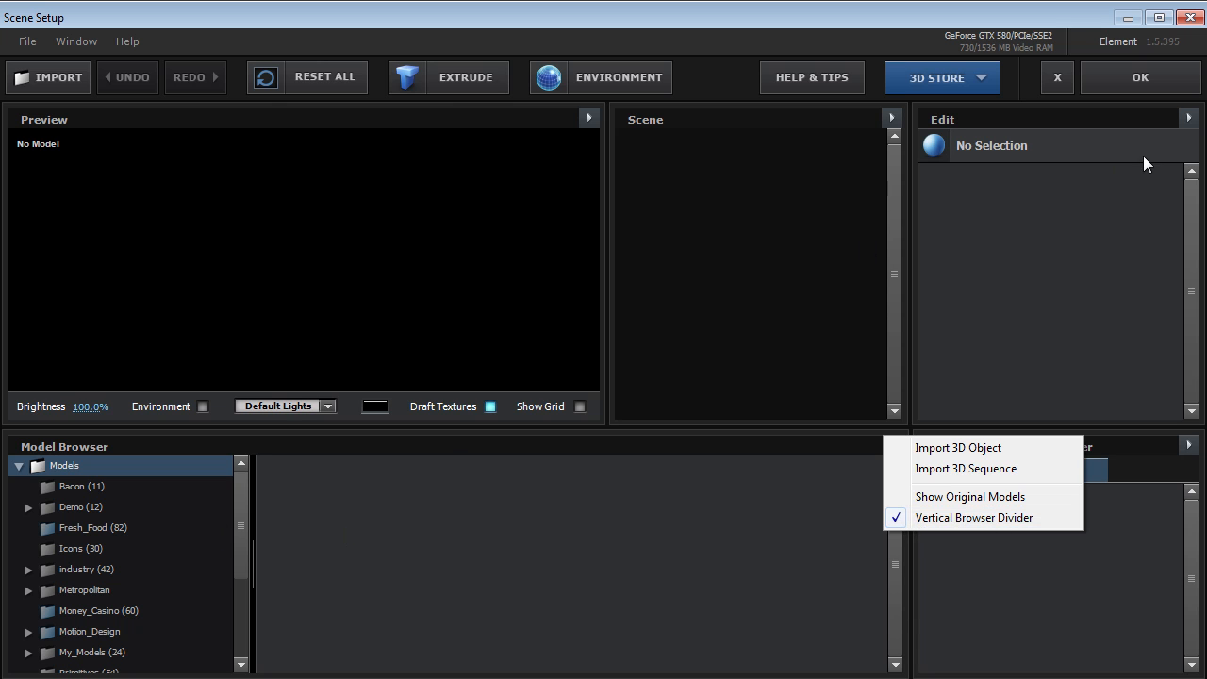
pyautogui.click(128, 458)
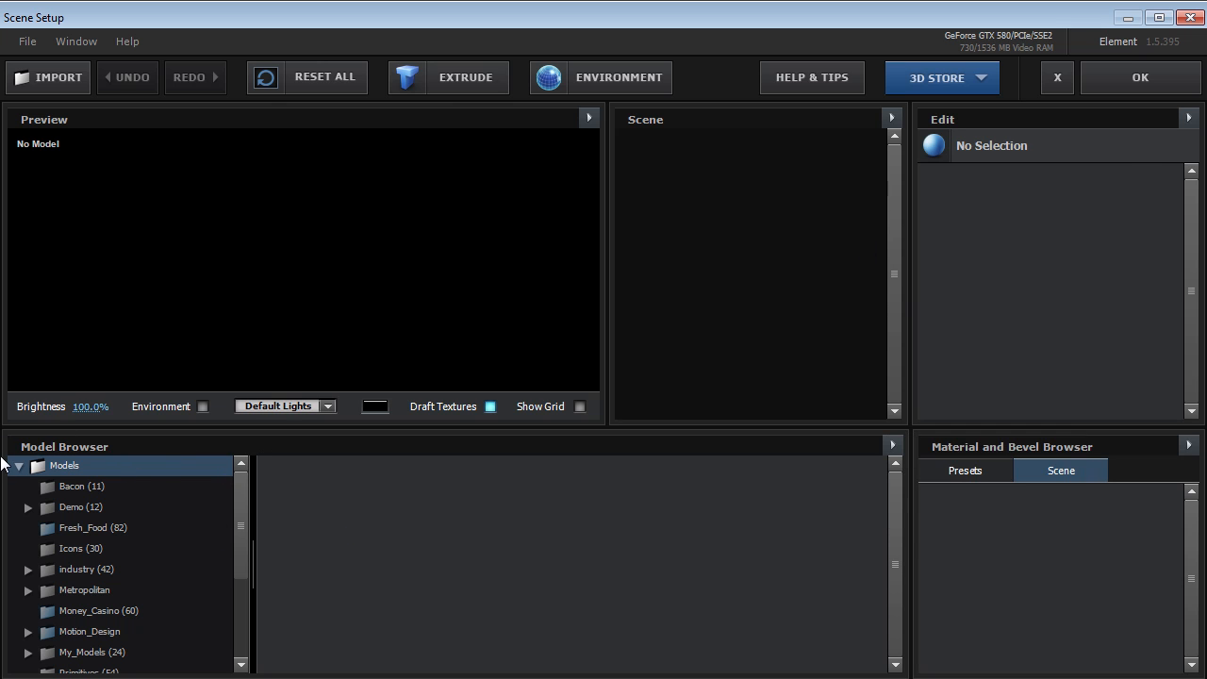
pyautogui.moveTo(65, 448); pyautogui.dragTo(93, 449)
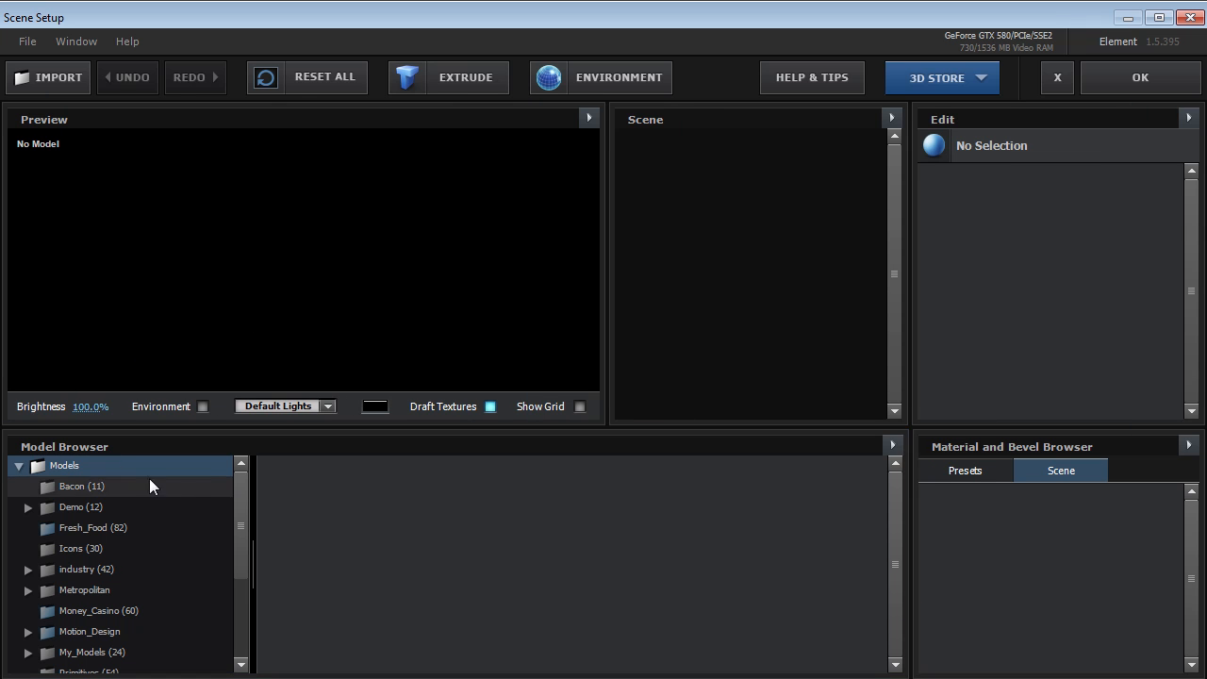
# Expand the Metropolitan model pack and show the models in its Graphic_Buildings folder
pyautogui.moveTo(241, 518); pyautogui.dragTo(235, 572)
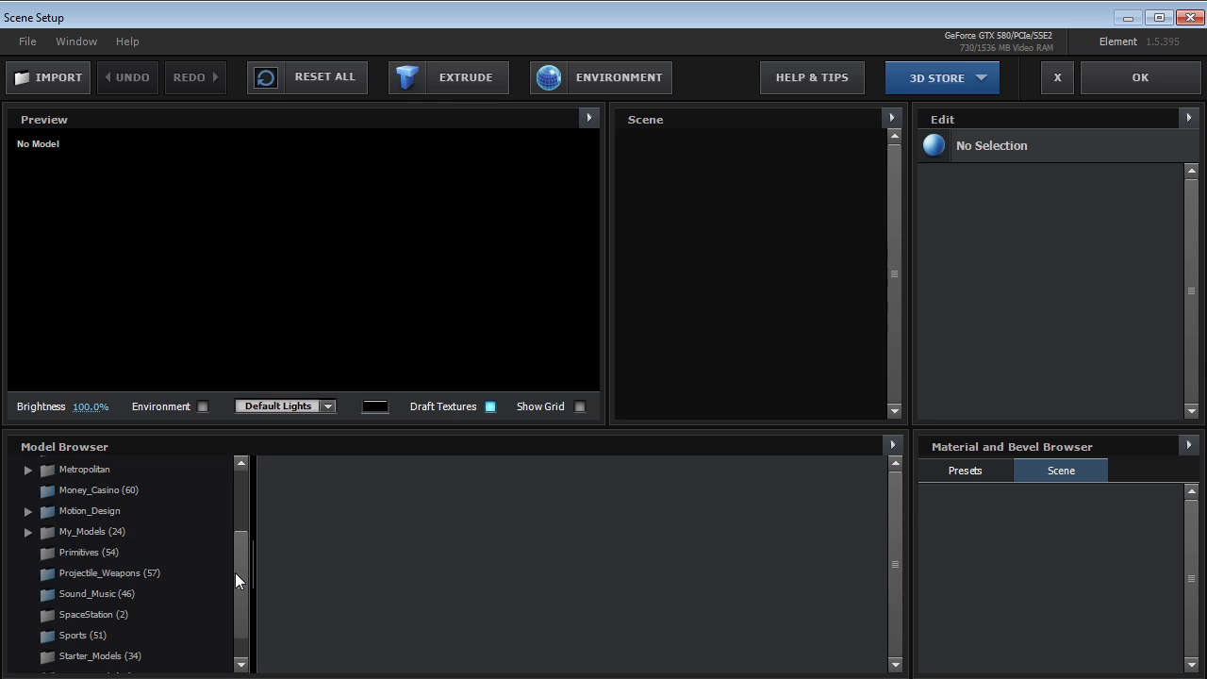
pyautogui.doubleClick(55, 468)
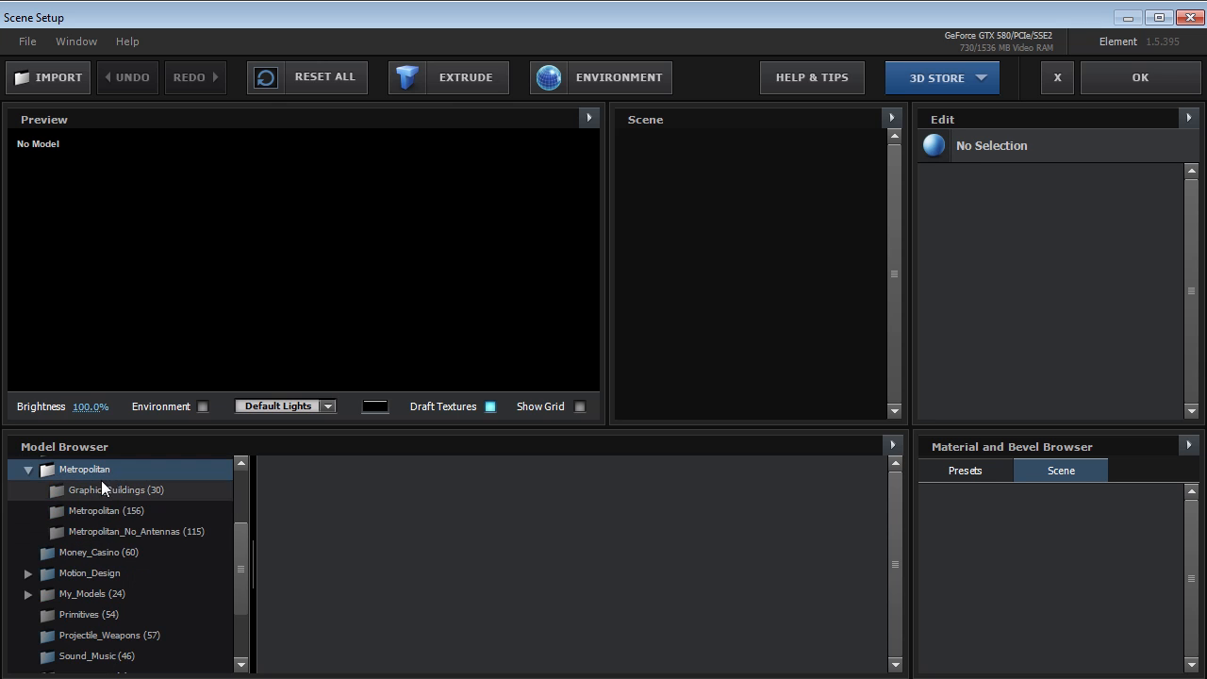
pyautogui.moveTo(239, 556); pyautogui.dragTo(238, 558)
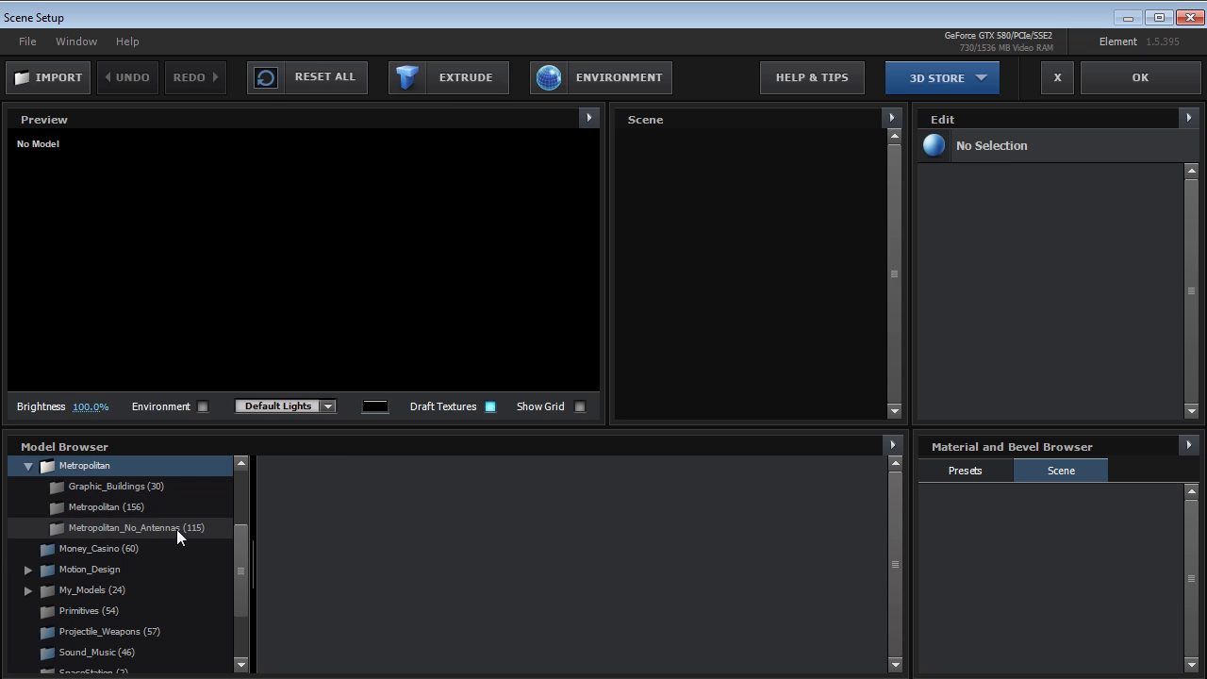
pyautogui.click(135, 486)
pyautogui.moveTo(894, 490)
pyautogui.mouseDown()
pyautogui.moveTo(889, 559)
pyautogui.moveTo(881, 476)
pyautogui.mouseUp()
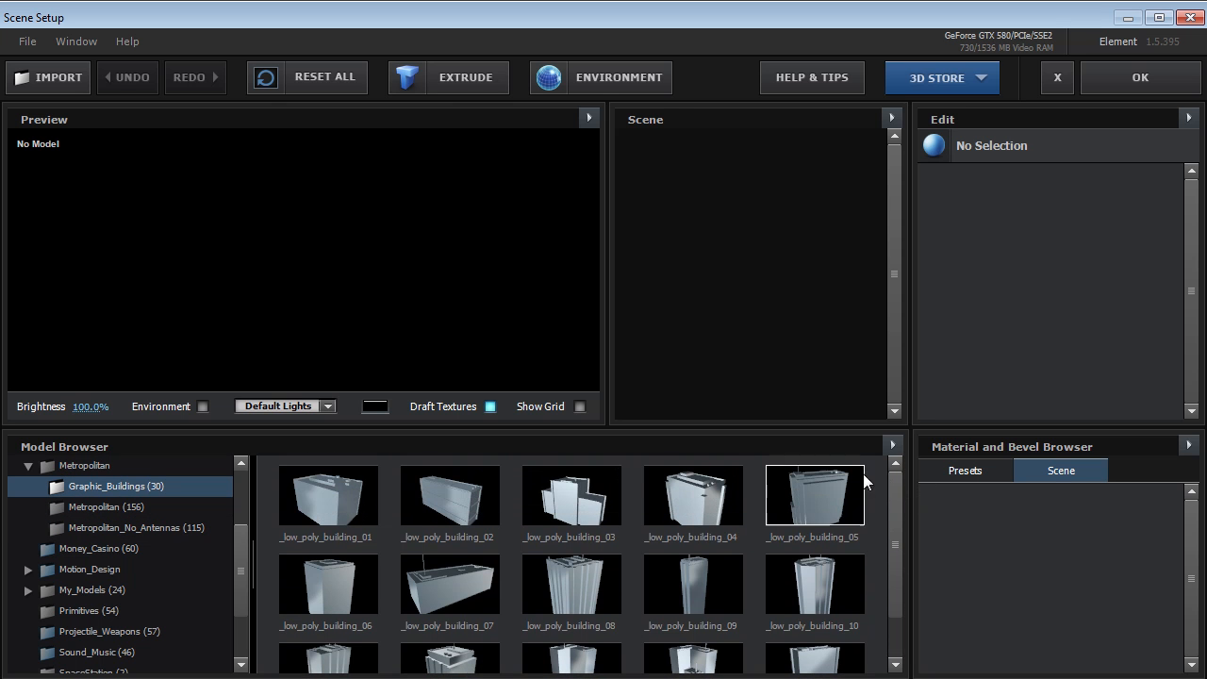
# Add _low_poly_building_08 to the scene, inspect it in the preview, and remove it from the scene
pyautogui.click(597, 581)
pyautogui.moveTo(316, 213); pyautogui.dragTo(407, 285)
pyautogui.scroll(3, 338, 270)
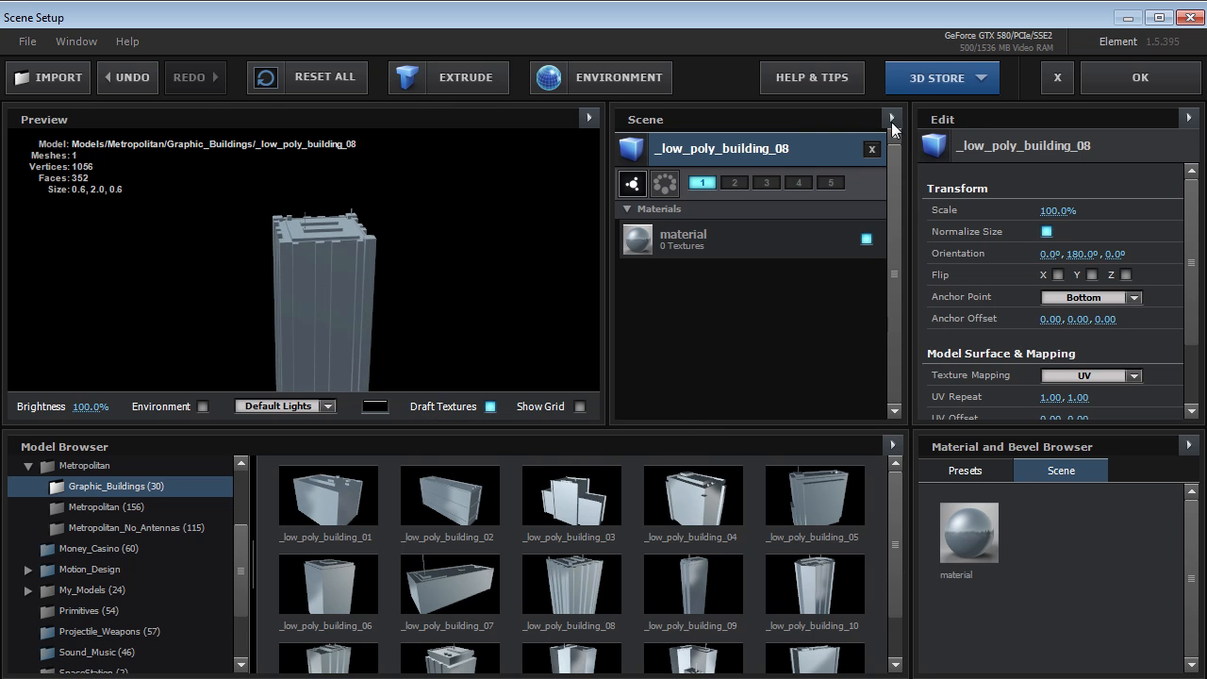
pyautogui.click(871, 149)
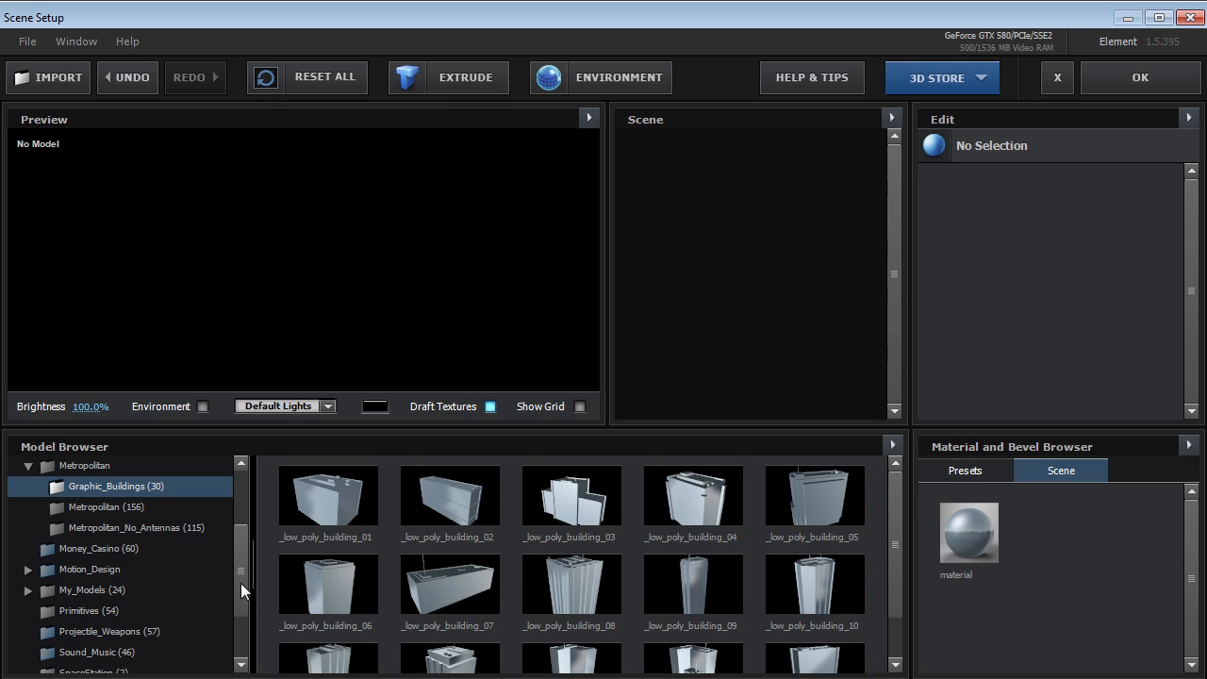
# Browse the textured models in the Metropolitan subfolder, from the apartments through the industrial buildings to the street layouts
pyautogui.moveTo(238, 582); pyautogui.dragTo(238, 582)
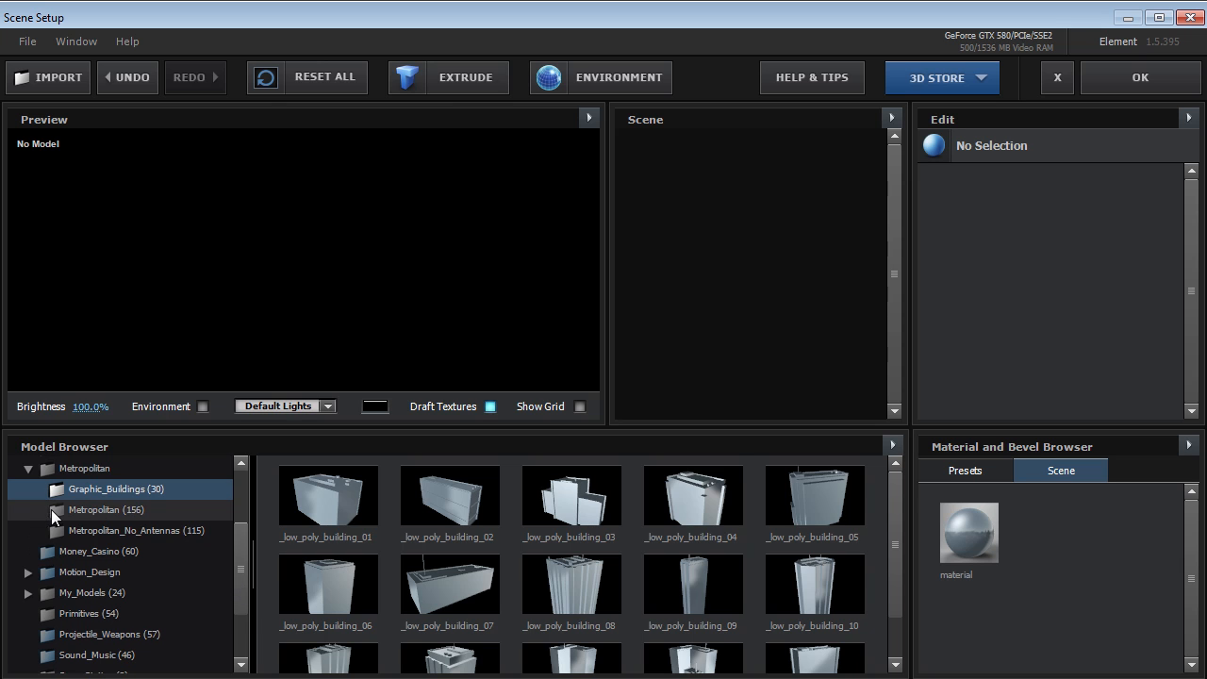
pyautogui.click(55, 510)
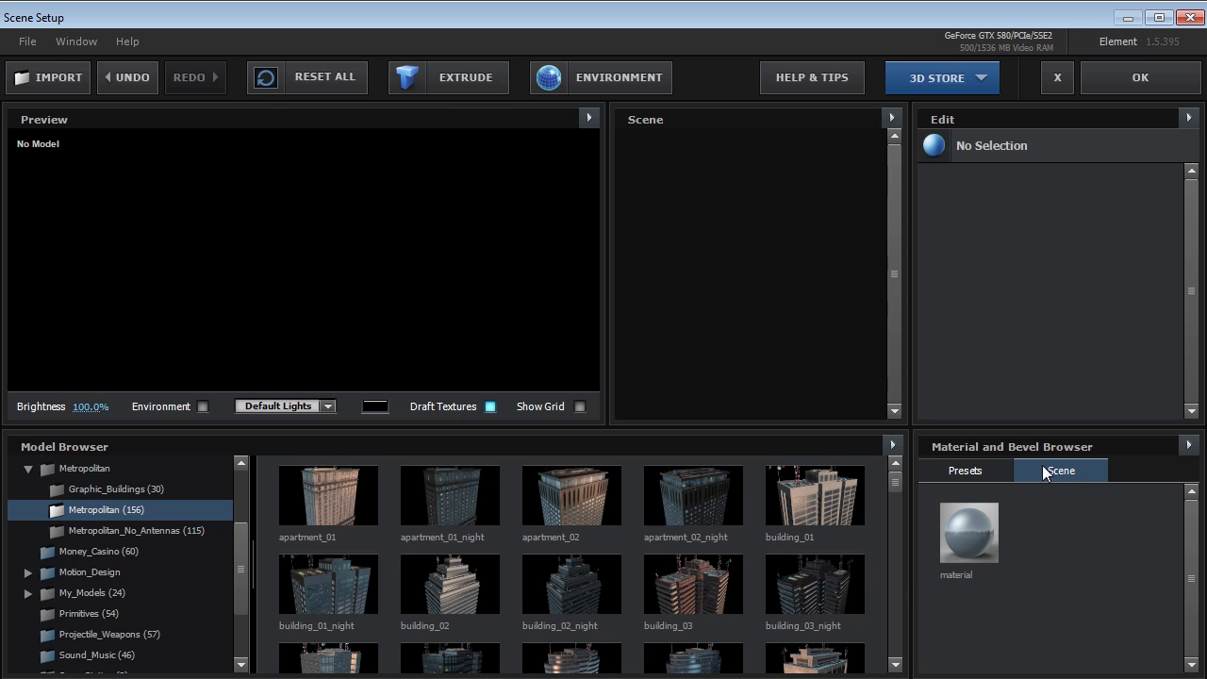
pyautogui.moveTo(890, 482); pyautogui.dragTo(891, 544)
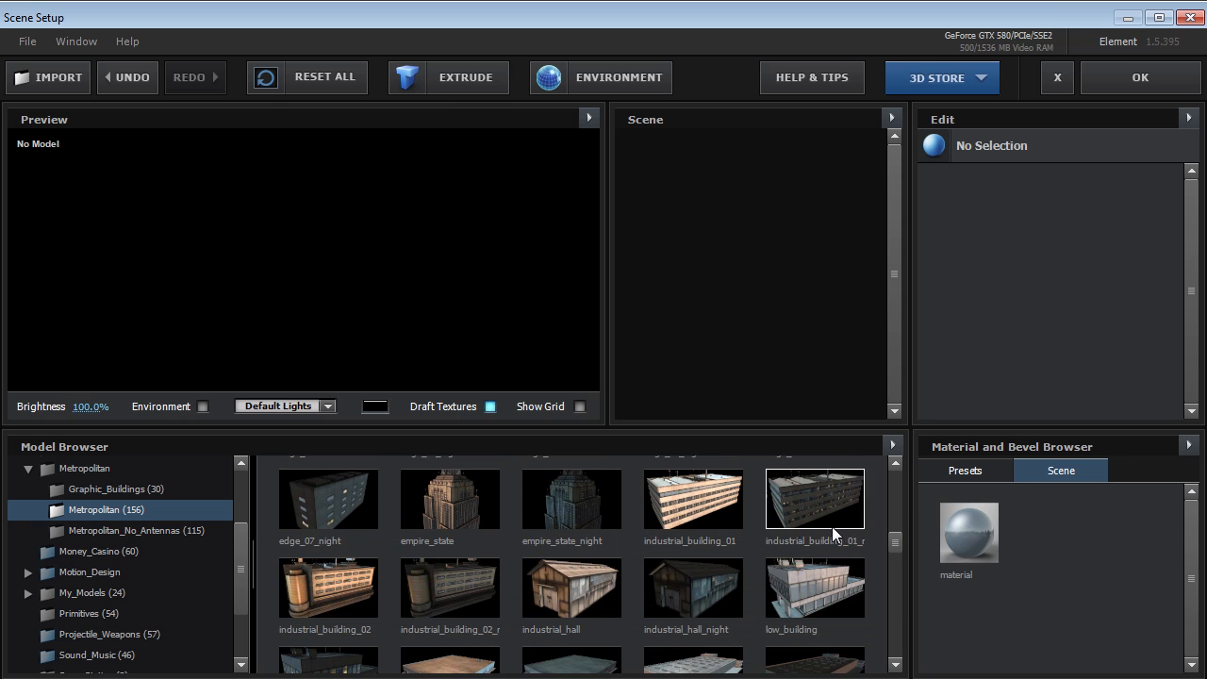
pyautogui.moveTo(902, 538); pyautogui.dragTo(892, 554)
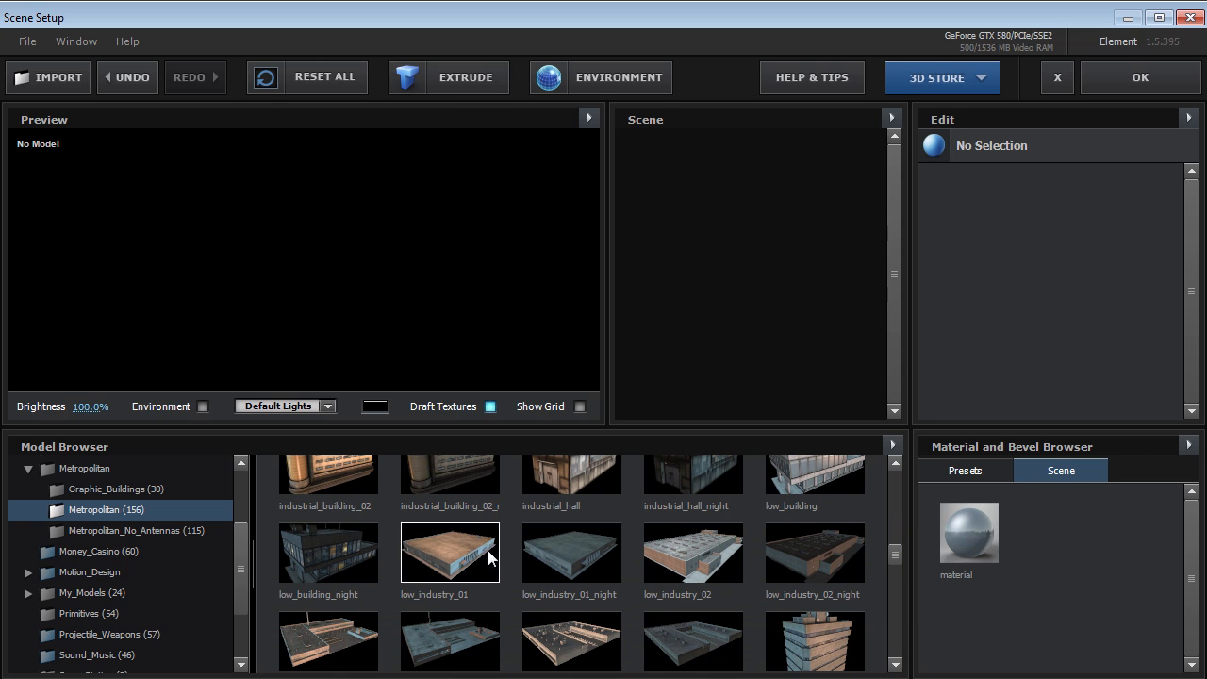
pyautogui.moveTo(903, 561); pyautogui.dragTo(875, 617)
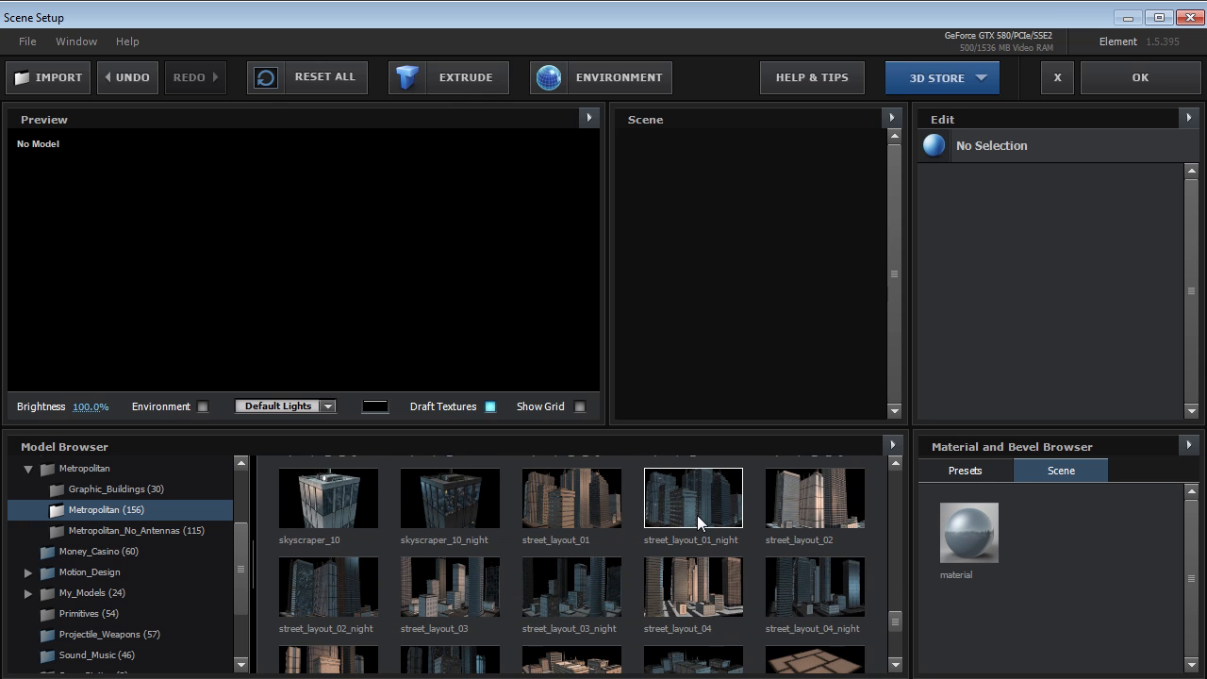
pyautogui.moveTo(897, 635); pyautogui.dragTo(896, 646)
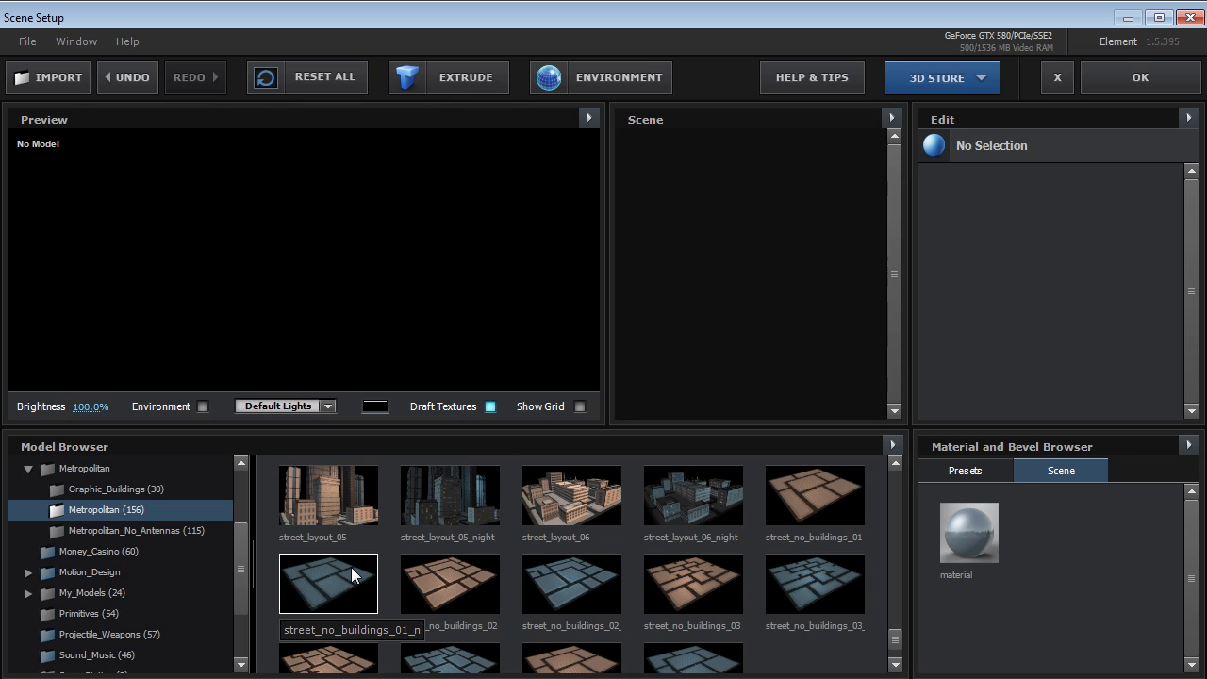
# Compare the models in the Metropolitan_No_Antennas folder with the versions in the Metropolitan subfolder
pyautogui.click(89, 531)
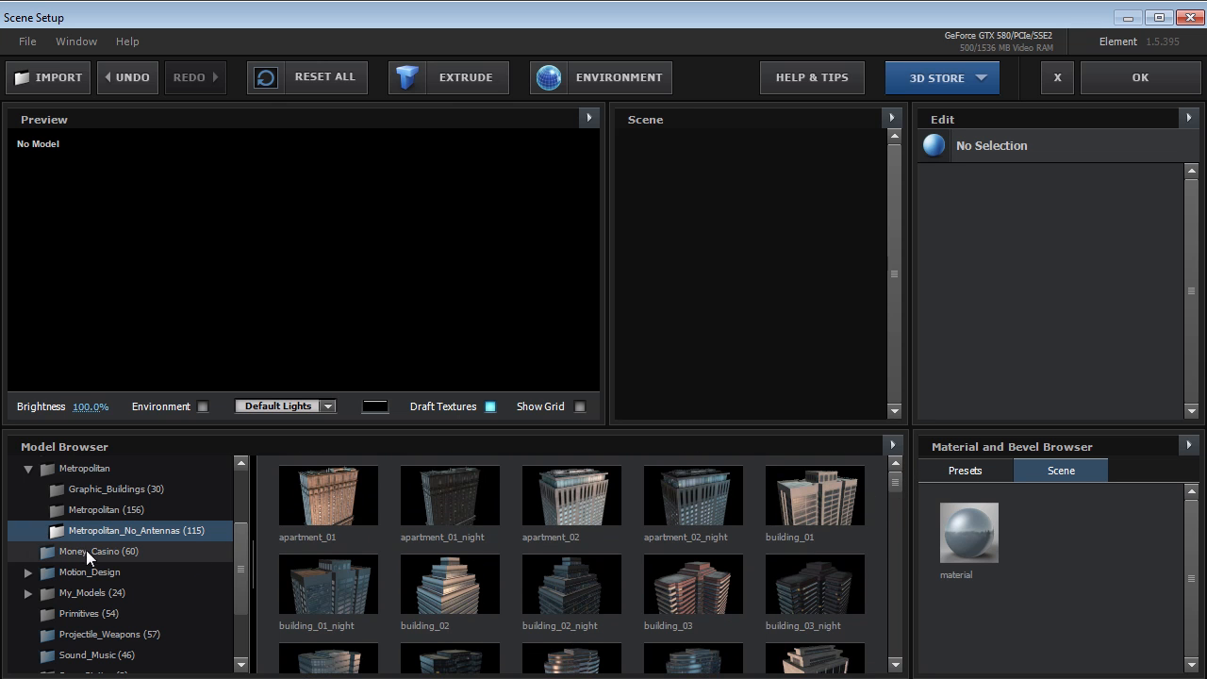
pyautogui.click(122, 510)
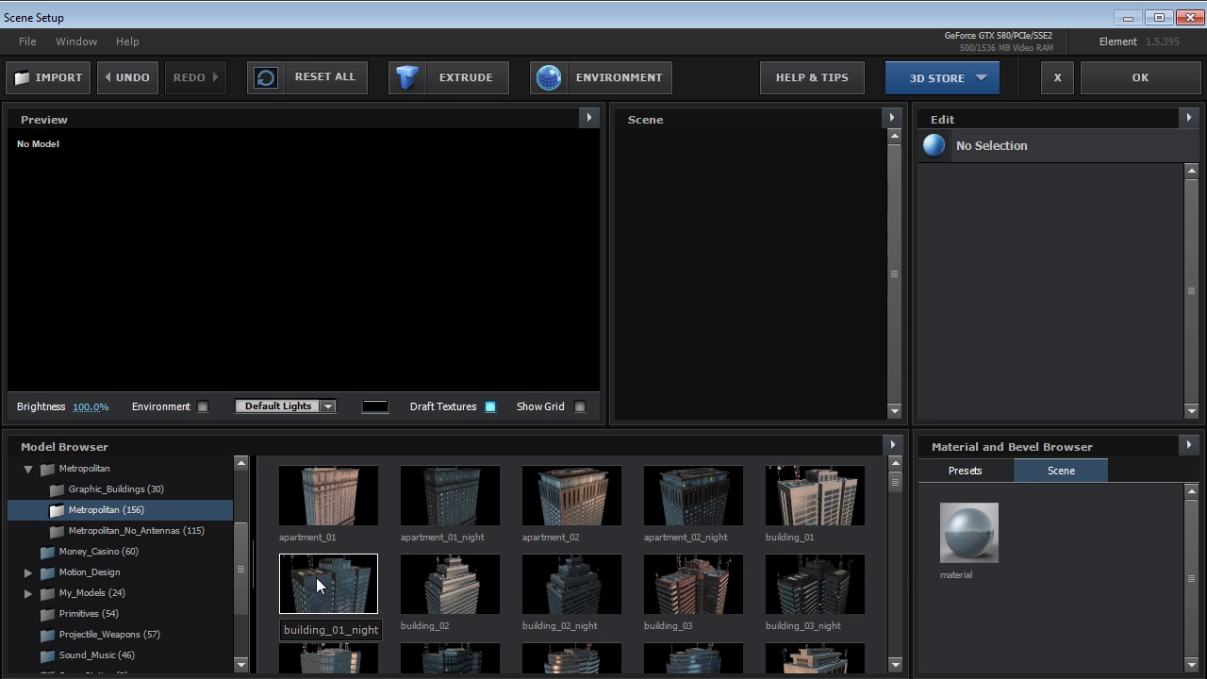
pyautogui.click(163, 536)
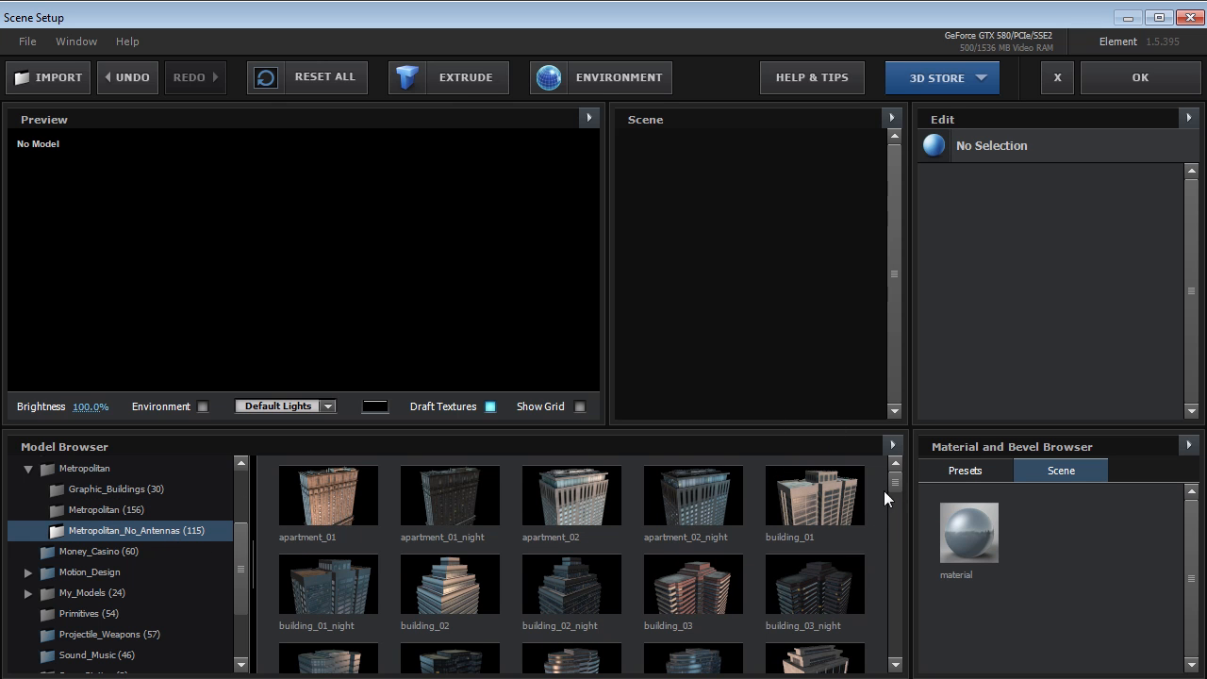
pyautogui.scroll(-5, 886, 500)
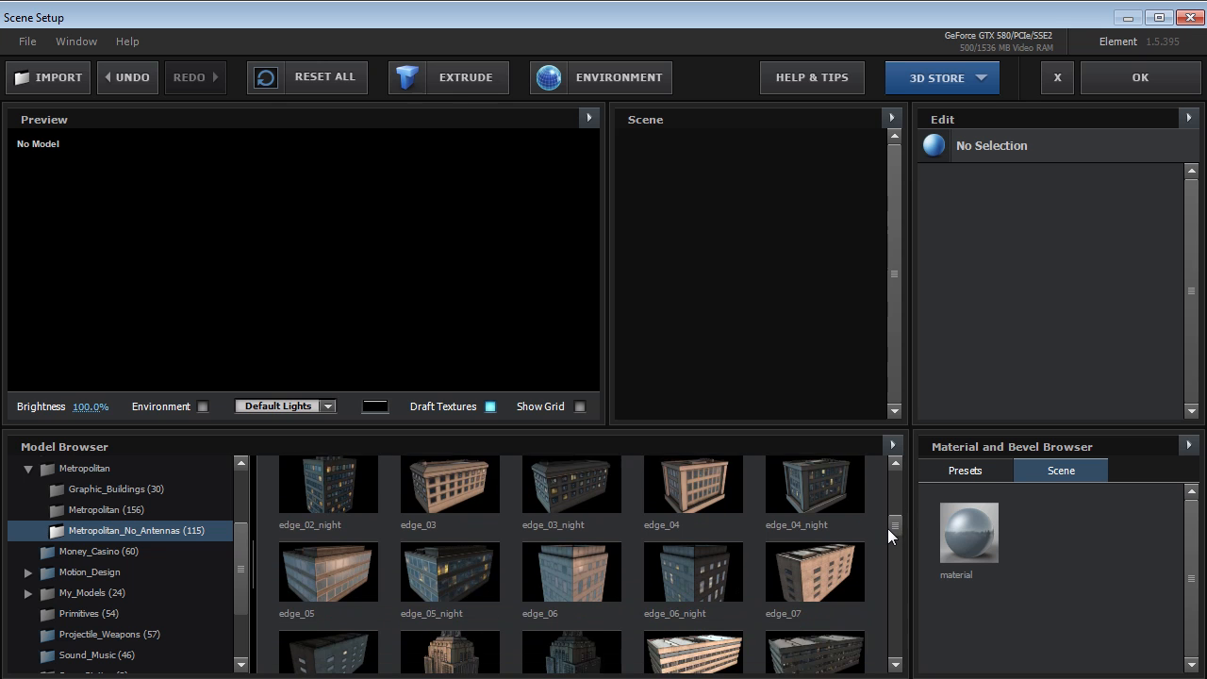
pyautogui.scroll(-1, 887, 533)
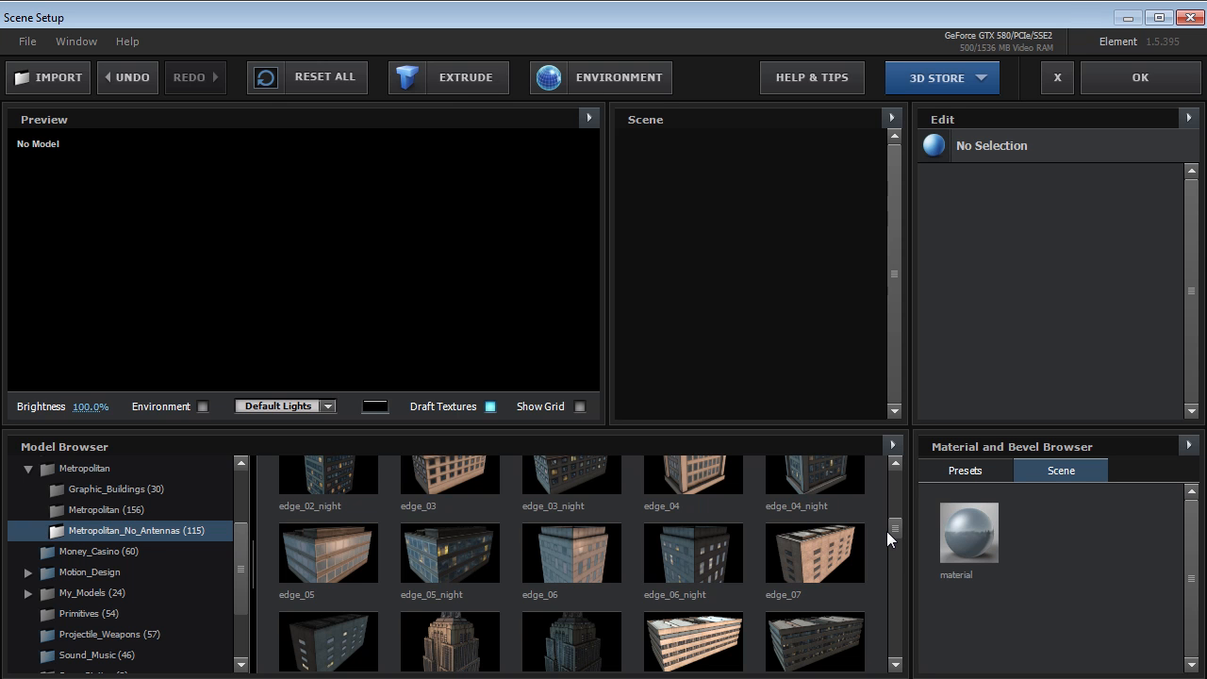
pyautogui.moveTo(886, 532); pyautogui.dragTo(894, 476)
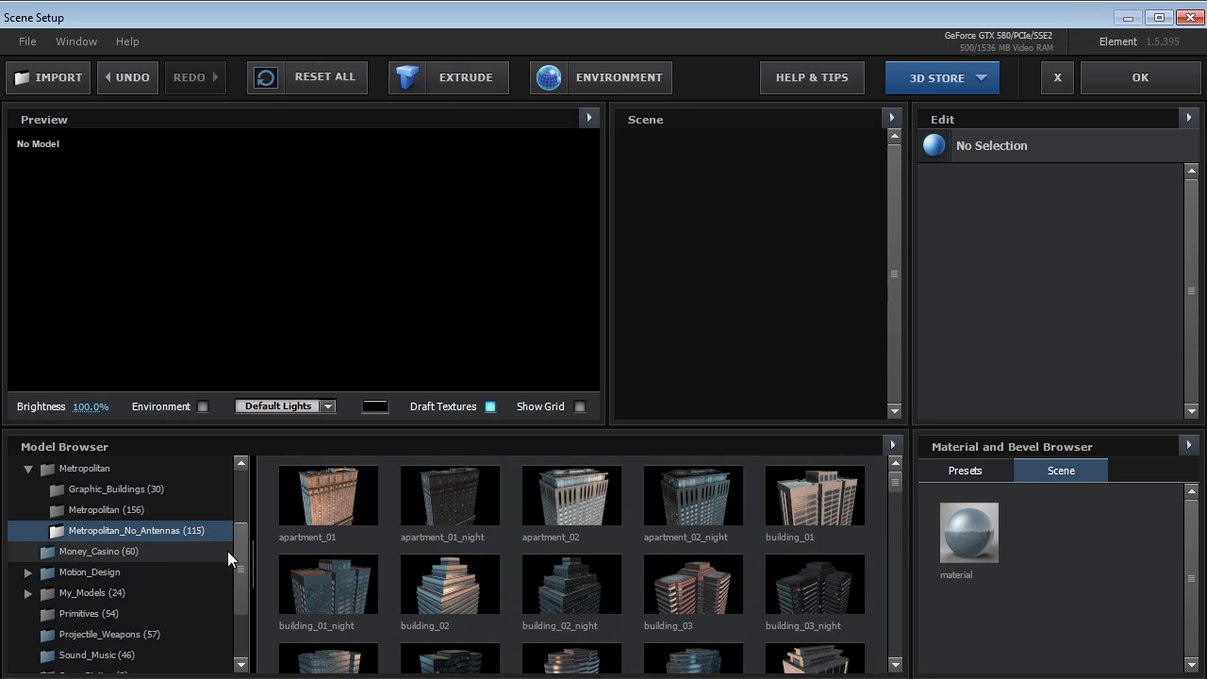
# Add the building_01_night model from the Metropolitan subfolder to the scene and view it in the preview
pyautogui.click(93, 510)
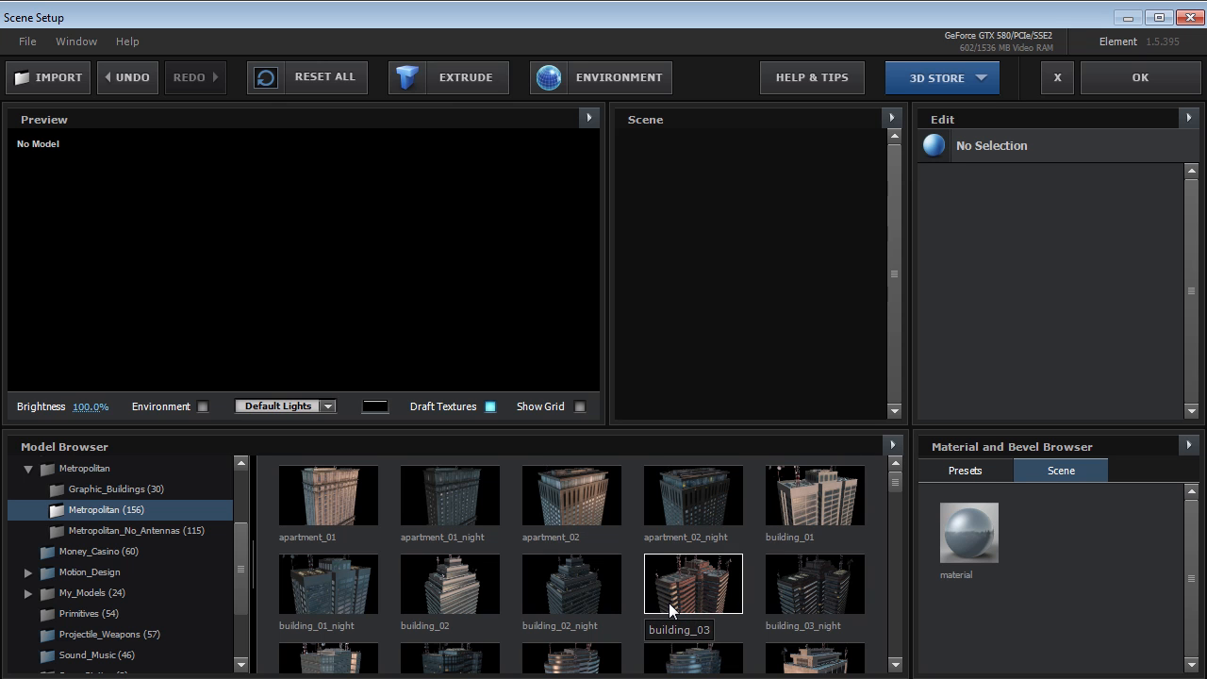
pyautogui.click(284, 590)
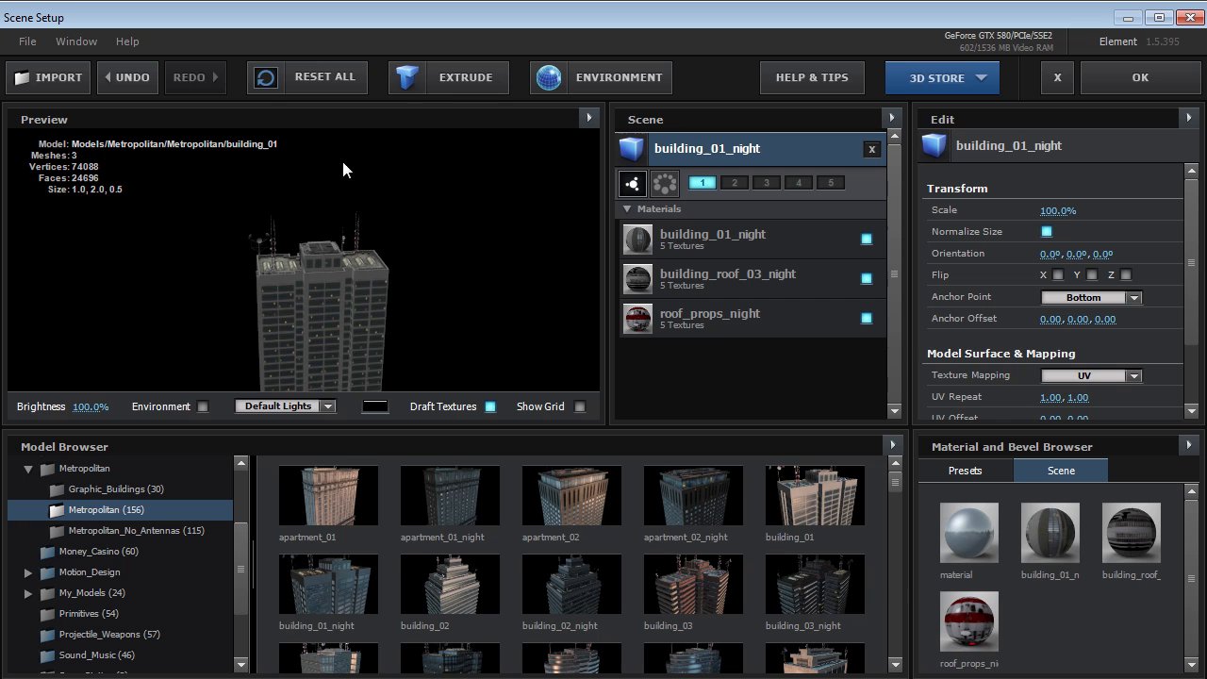
pyautogui.moveTo(353, 320); pyautogui.dragTo(322, 248)
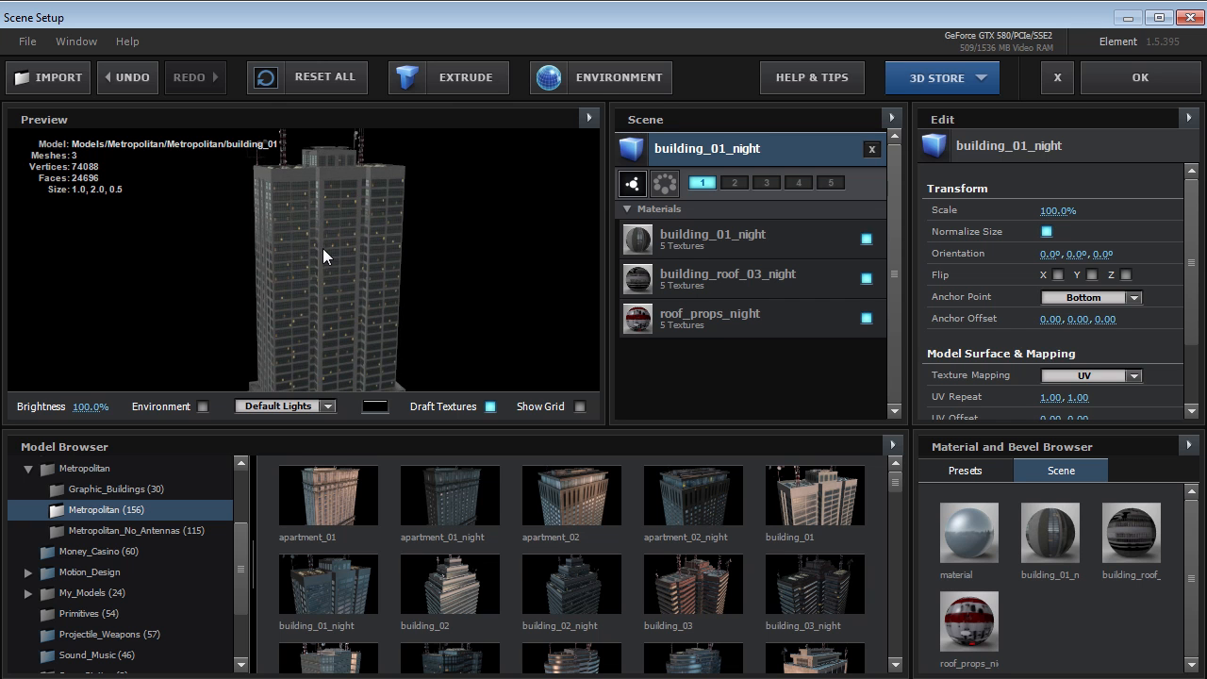
# Set the preview lighting to Cinema with 27% brightness and inspect the building's lit windows up close
pyautogui.click(261, 406)
pyautogui.click(310, 450)
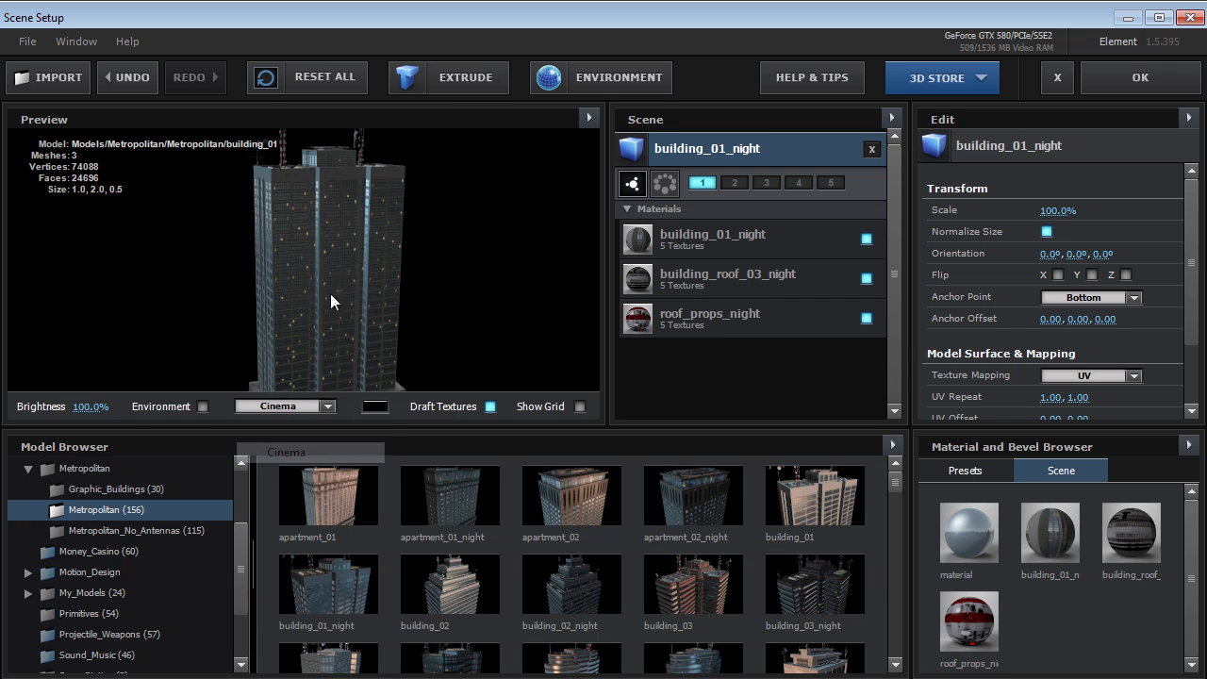
pyautogui.moveTo(89, 408); pyautogui.dragTo(63, 412)
pyautogui.moveTo(213, 320); pyautogui.dragTo(333, 287)
pyautogui.scroll(8, 333, 287)
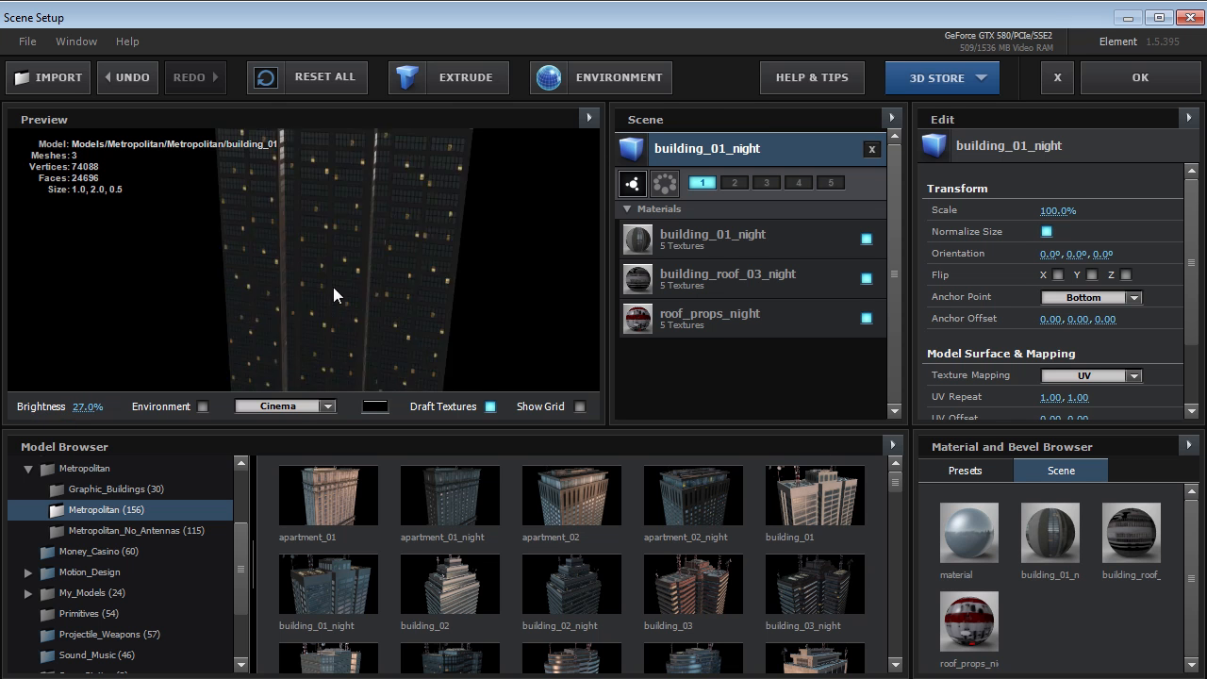
pyautogui.scroll(-3, 351, 306)
pyautogui.scroll(-5, 363, 313)
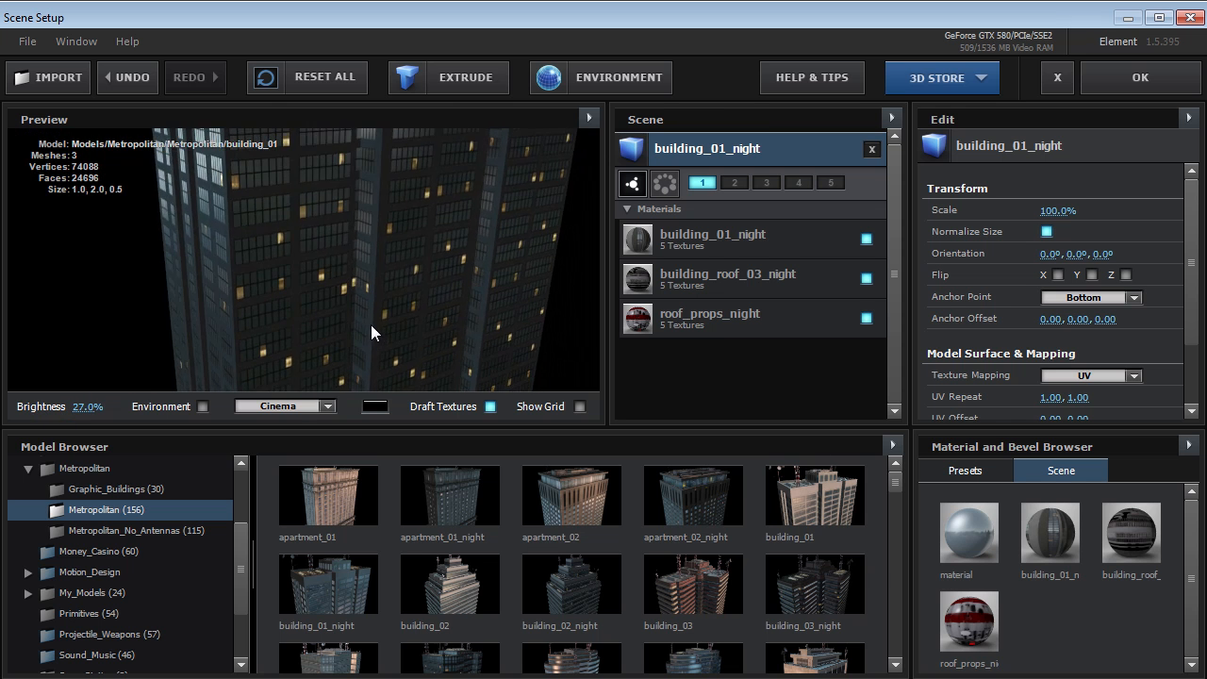
# Turn off draft textures in the preview and inspect the rooftop of building_01_night up close
pyautogui.moveTo(408, 231); pyautogui.dragTo(389, 377)
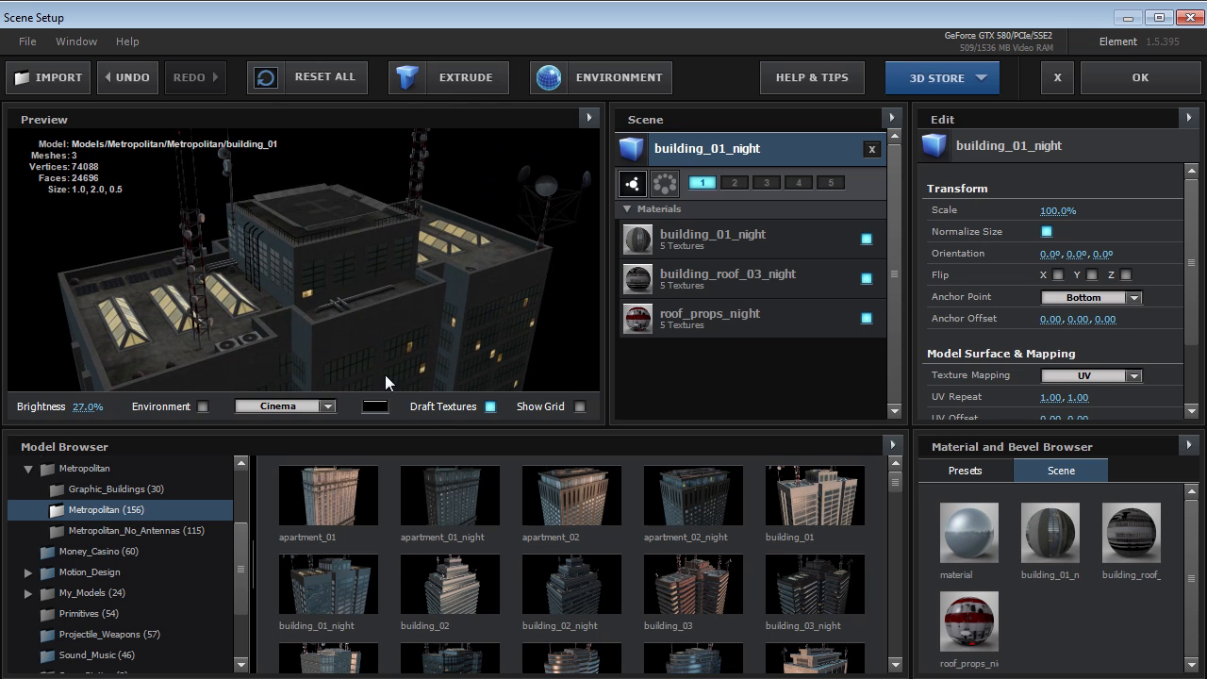
pyautogui.click(489, 408)
pyautogui.moveTo(221, 338); pyautogui.dragTo(283, 320)
pyautogui.moveTo(398, 316); pyautogui.dragTo(340, 308)
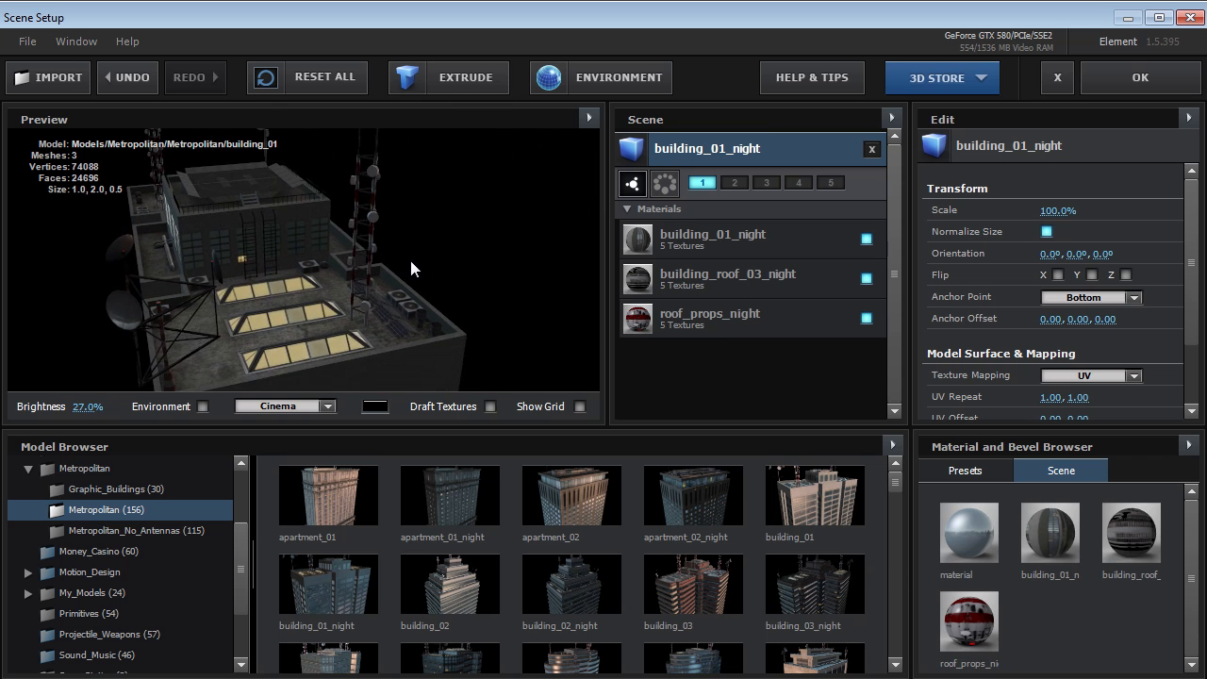
pyautogui.scroll(4, 411, 263)
pyautogui.moveTo(456, 249); pyautogui.dragTo(414, 268)
pyautogui.scroll(-3, 414, 268)
pyautogui.scroll(4, 413, 259)
pyautogui.scroll(-3, 356, 219)
pyautogui.moveTo(357, 219); pyautogui.dragTo(322, 304)
pyautogui.scroll(-2, 371, 235)
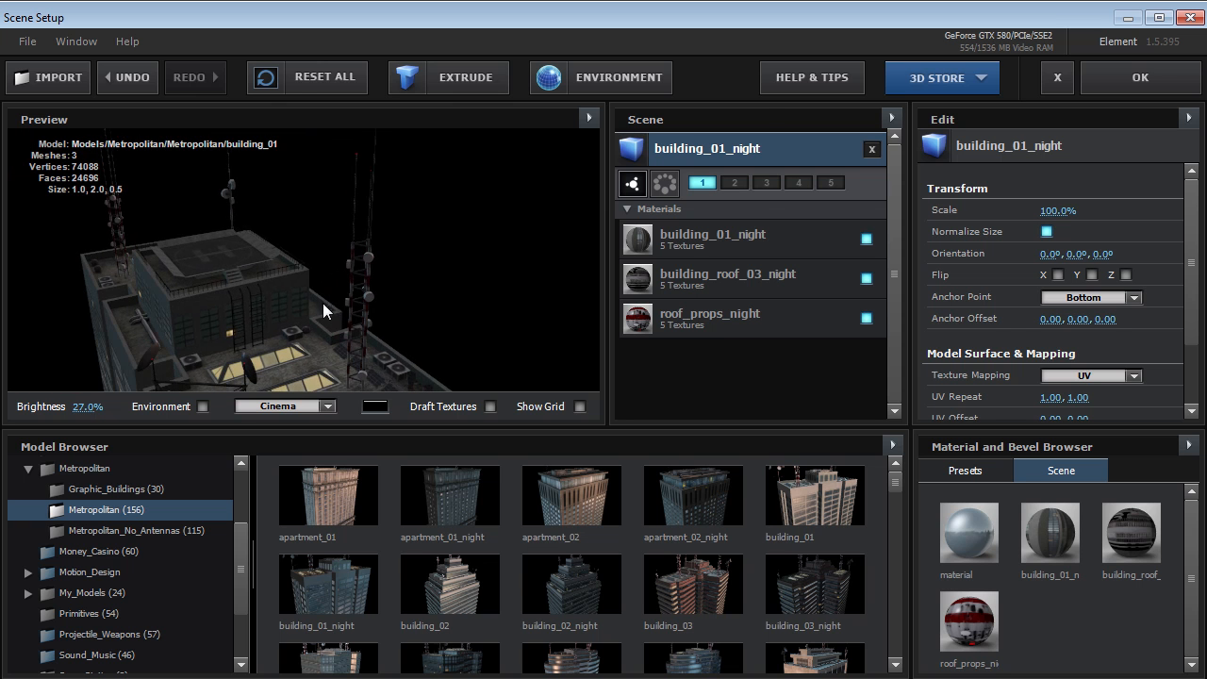
# Display the preview in wireframe and examine the mesh of the rooftop antenna tower
pyautogui.click(588, 117)
pyautogui.click(634, 289)
pyautogui.moveTo(275, 335); pyautogui.dragTo(298, 327)
pyautogui.scroll(3, 400, 313)
pyautogui.moveTo(401, 318); pyautogui.dragTo(358, 266)
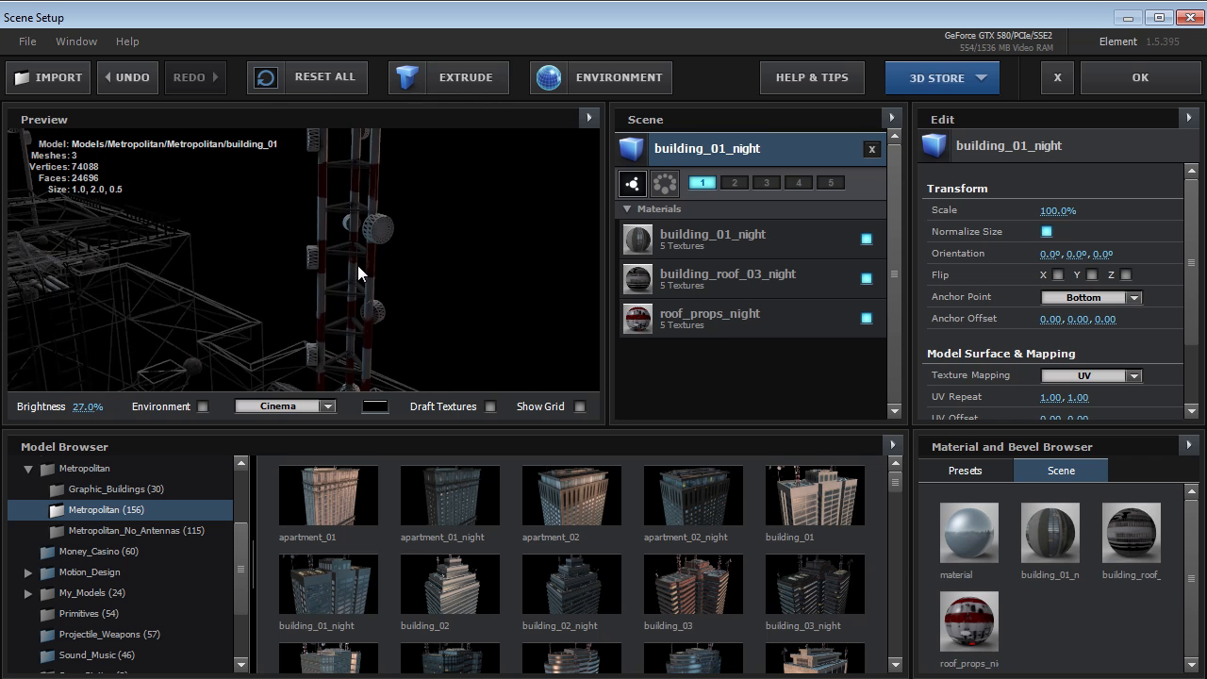
pyautogui.scroll(3, 358, 272)
pyautogui.scroll(-5, 345, 288)
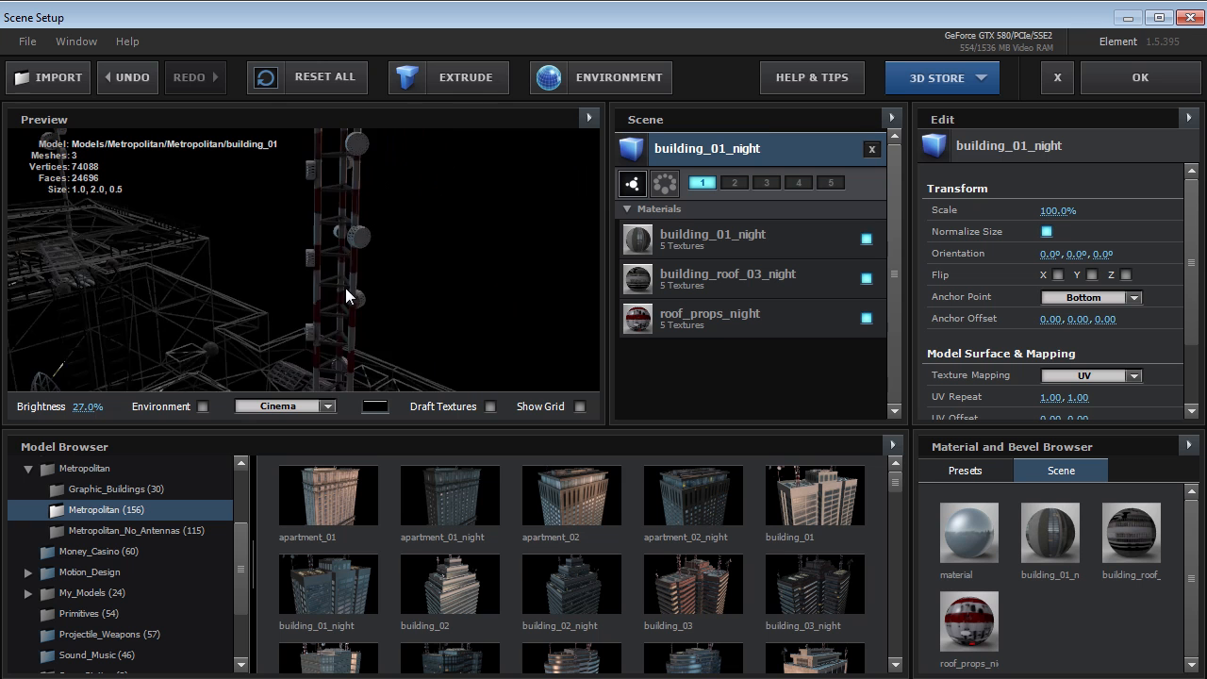
# Turn off the preview's wireframe display and hide the model info overlay
pyautogui.click(592, 118)
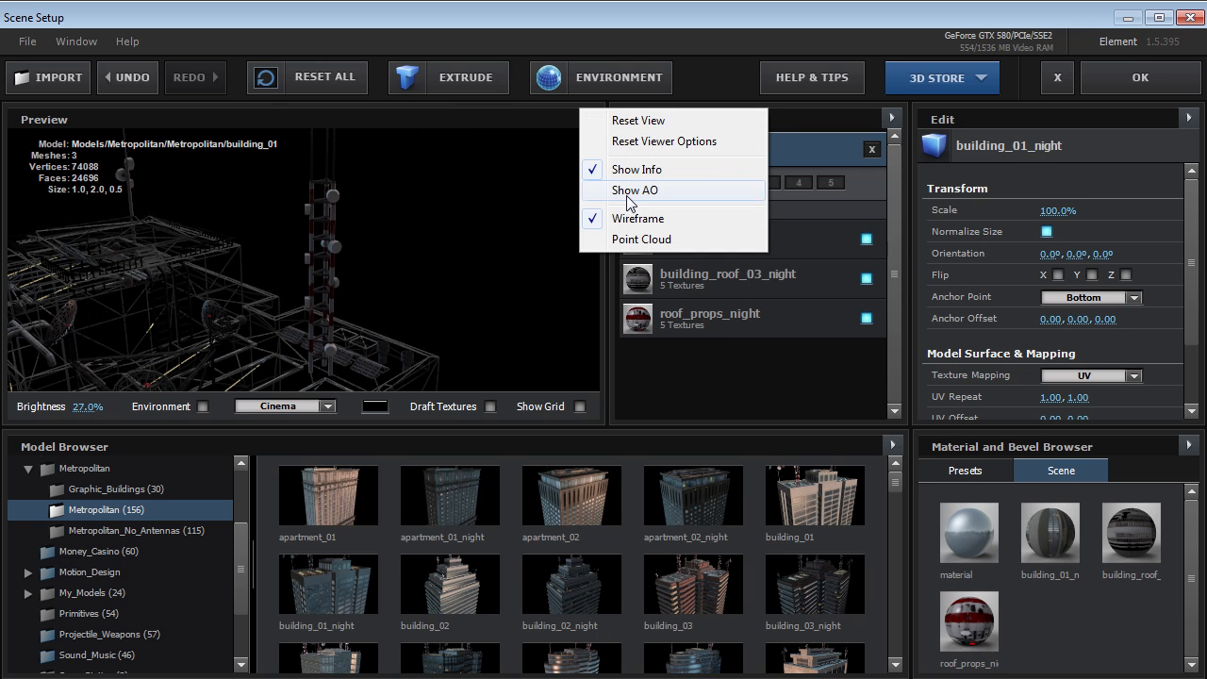
pyautogui.click(618, 218)
pyautogui.scroll(-4, 312, 291)
pyautogui.moveTo(311, 292); pyautogui.dragTo(380, 275)
pyautogui.click(589, 118)
pyautogui.click(702, 162)
# Replace building_01_night with the apartment_02 model and inspect its roof details at 98% preview brightness
pyautogui.click(871, 149)
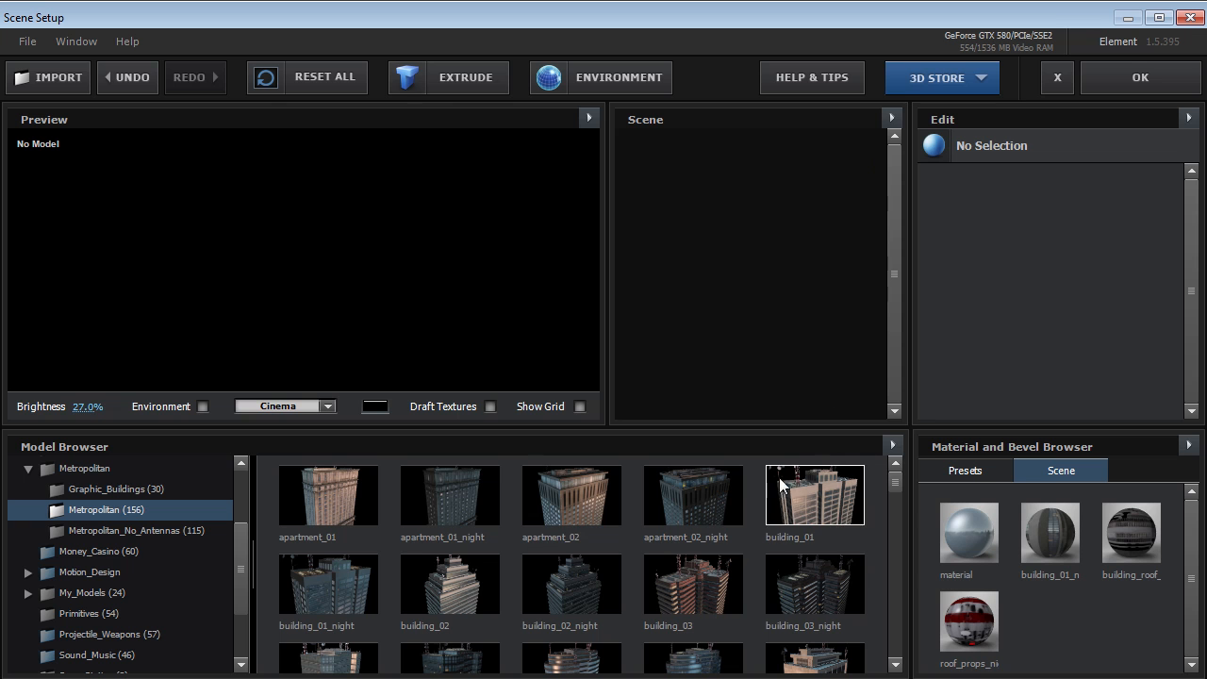
pyautogui.click(580, 503)
pyautogui.moveTo(361, 251); pyautogui.dragTo(350, 296)
pyautogui.moveTo(88, 408); pyautogui.dragTo(151, 411)
pyautogui.moveTo(376, 344); pyautogui.dragTo(297, 320)
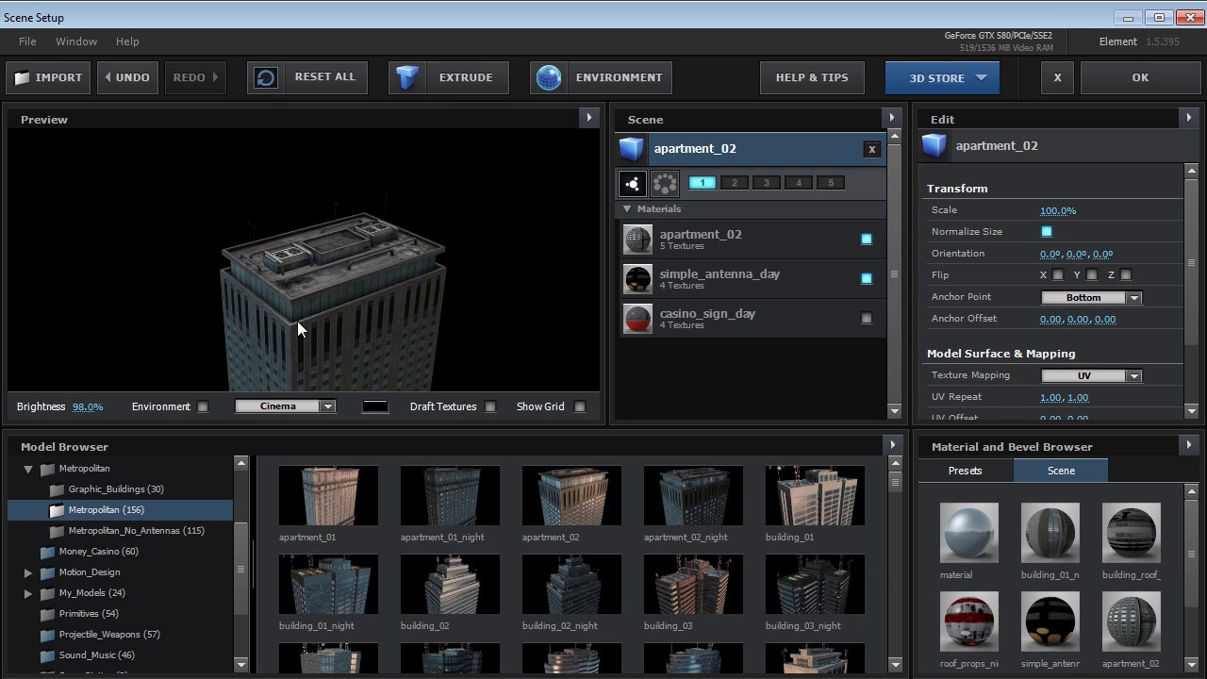
pyautogui.scroll(3, 330, 272)
pyautogui.moveTo(331, 271); pyautogui.dragTo(331, 318)
pyautogui.scroll(5, 330, 319)
pyautogui.scroll(-4, 372, 334)
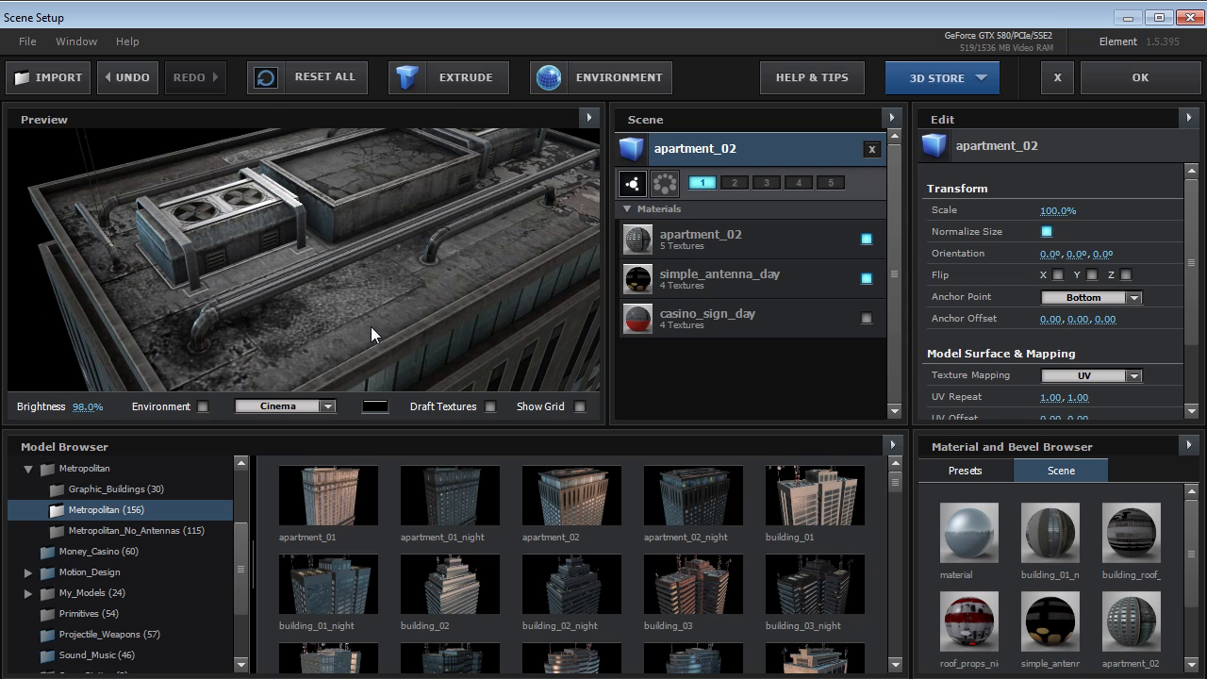
pyautogui.scroll(-3, 410, 275)
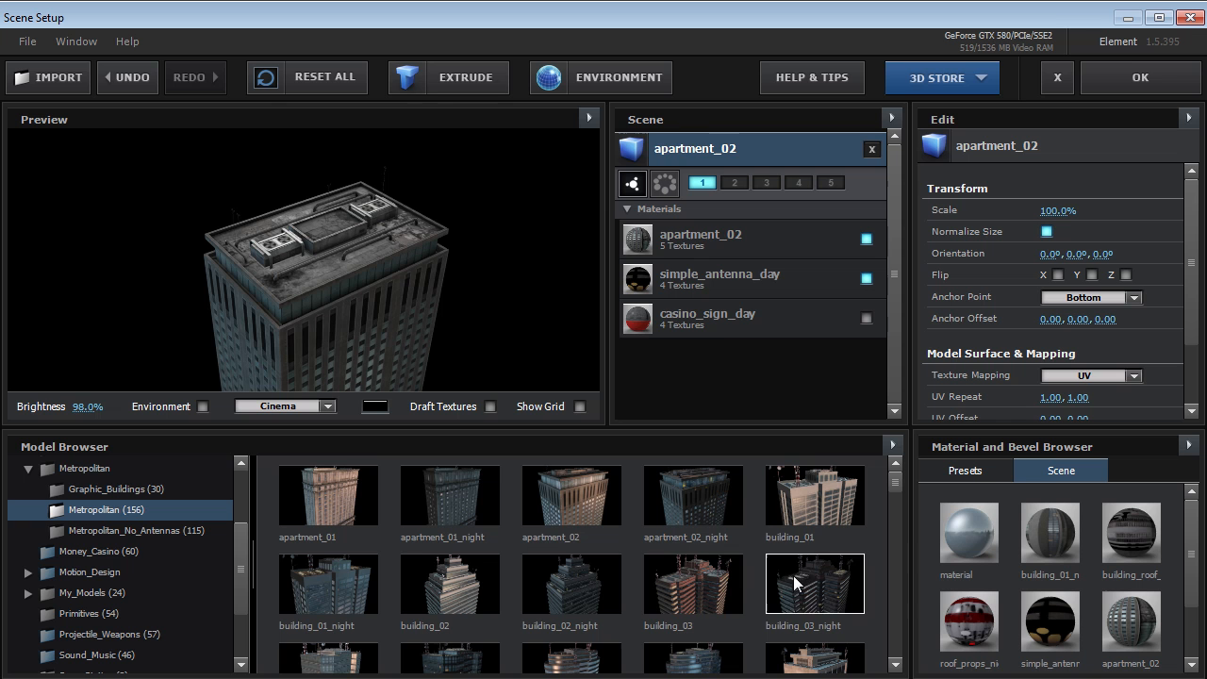
# Add the building_03 model to the scene and look over its rooftops in the preview
pyautogui.click(731, 582)
pyautogui.moveTo(320, 345); pyautogui.dragTo(462, 341)
pyautogui.scroll(3, 395, 352)
pyautogui.scroll(-3, 398, 340)
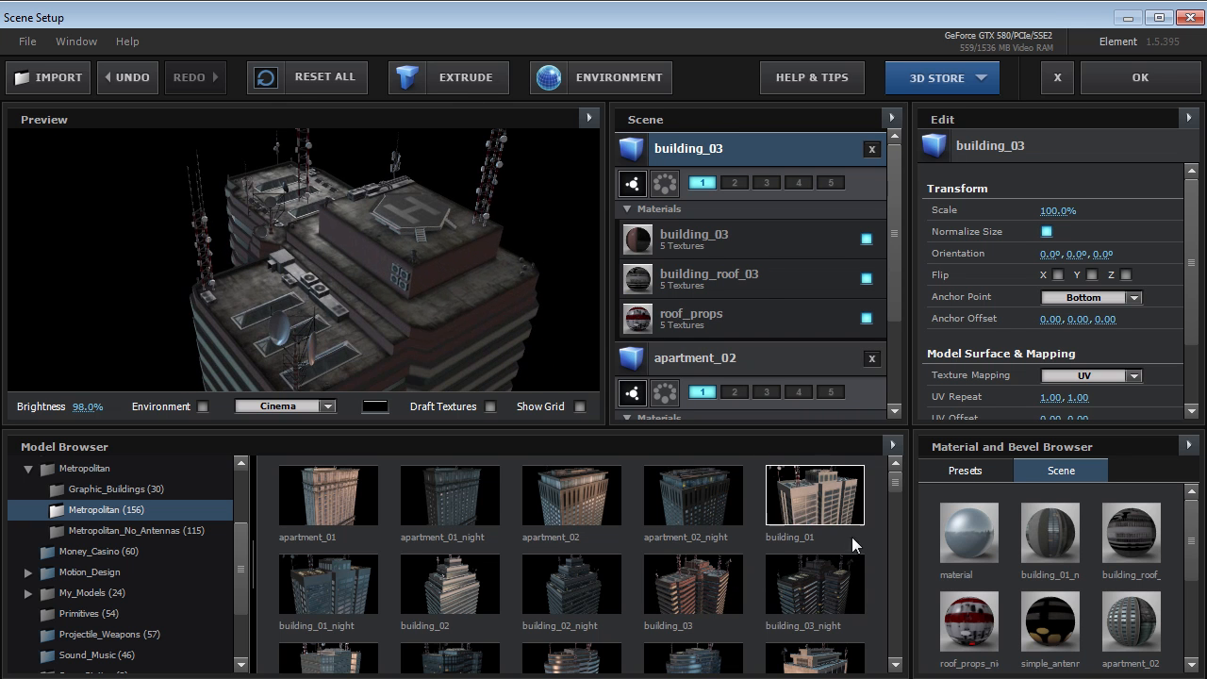
# Find the empire_state model in the Metropolitan subfolder, add it to the scene and view it from several angles
pyautogui.moveTo(895, 483); pyautogui.dragTo(895, 502)
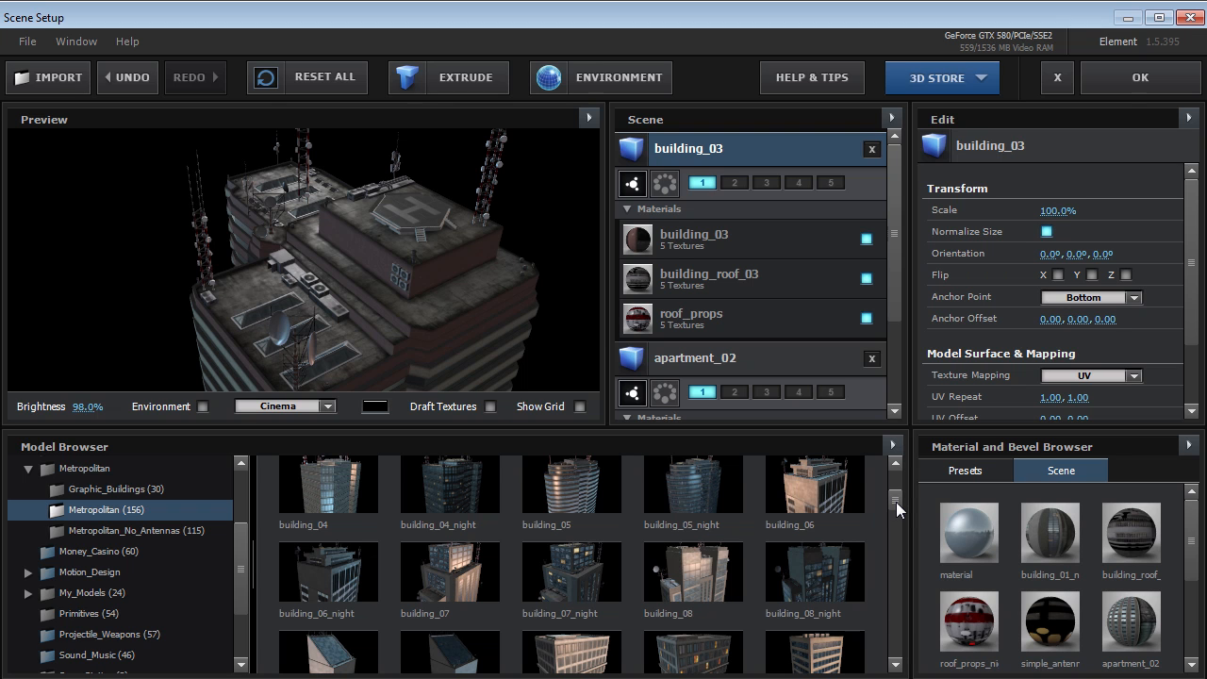
pyautogui.moveTo(896, 501); pyautogui.dragTo(896, 501)
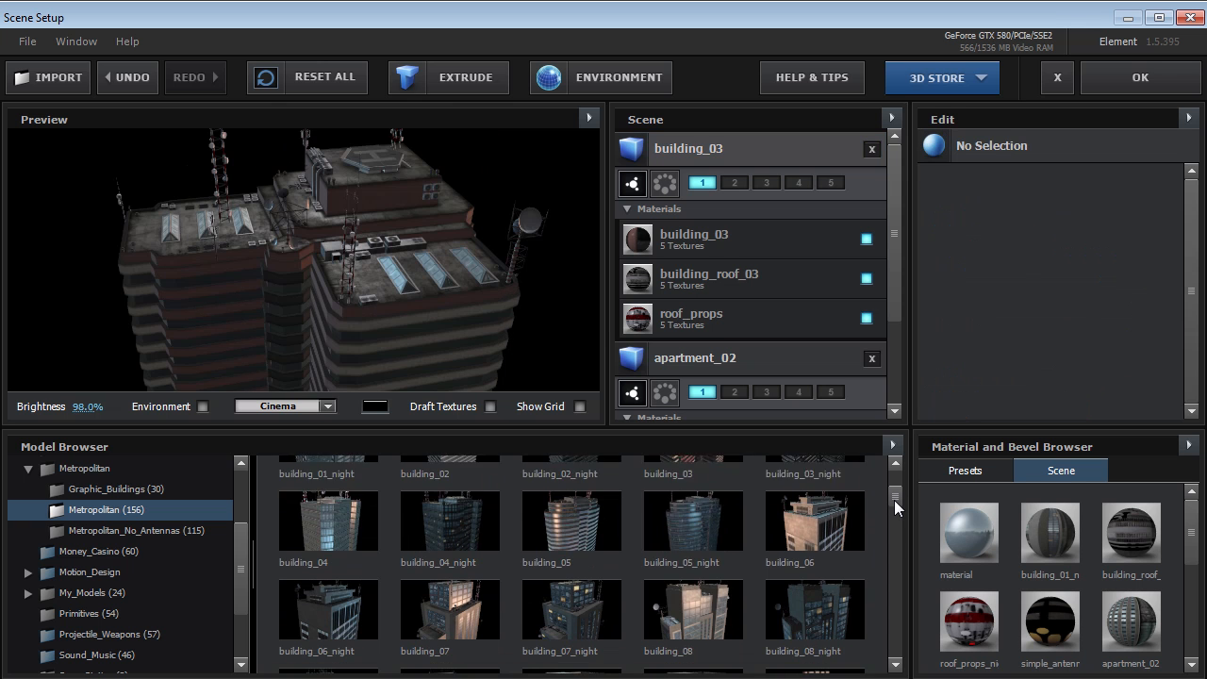
pyautogui.moveTo(893, 500); pyautogui.dragTo(891, 539)
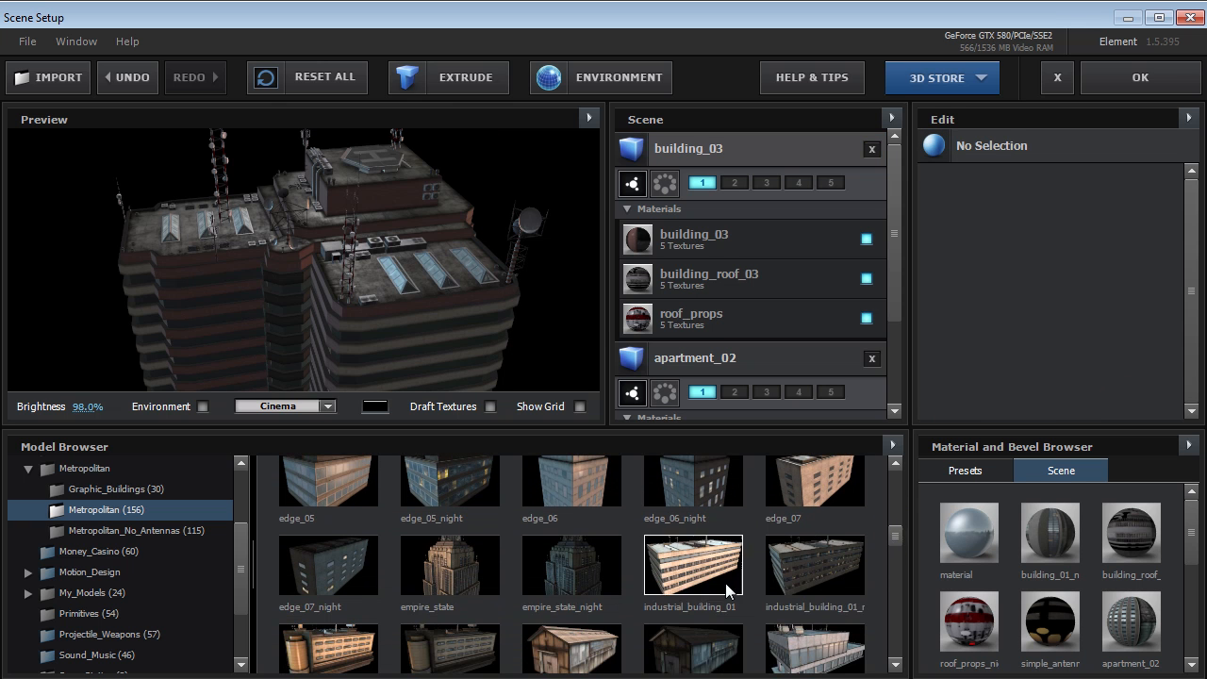
pyautogui.click(450, 567)
pyautogui.moveTo(317, 359); pyautogui.dragTo(352, 306)
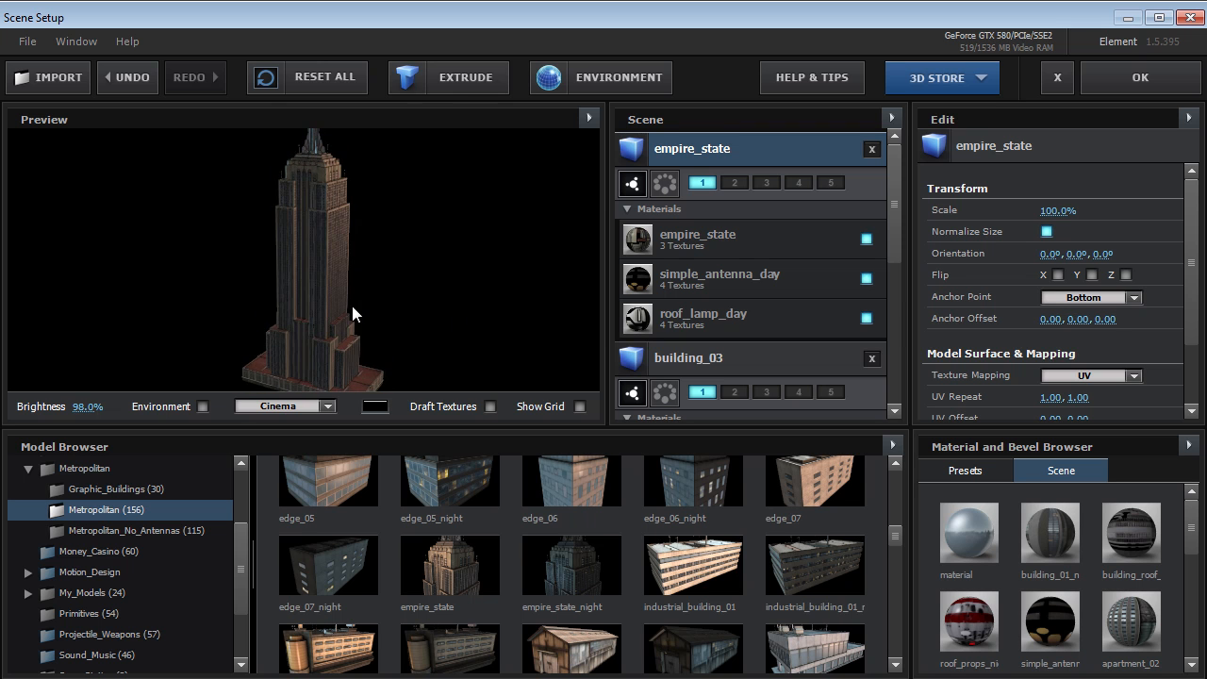
pyautogui.moveTo(321, 219); pyautogui.dragTo(380, 240)
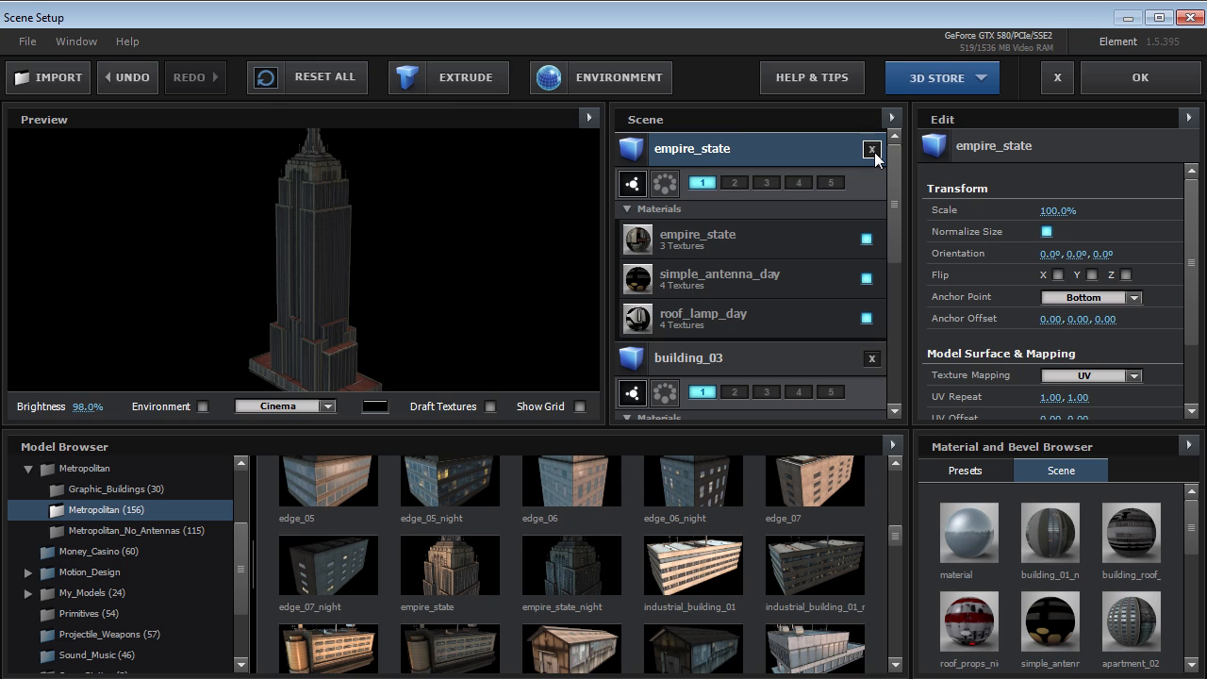
# Add the night version of industrial_building_01 to the scene and view the whole building in the preview
pyautogui.doubleClick(793, 558)
pyautogui.moveTo(259, 283); pyautogui.dragTo(363, 244)
pyautogui.scroll(-4, 363, 244)
# Add the low_industry_01_night and office_01 models to the scene and view them in the preview
pyautogui.moveTo(898, 541); pyautogui.dragTo(894, 563)
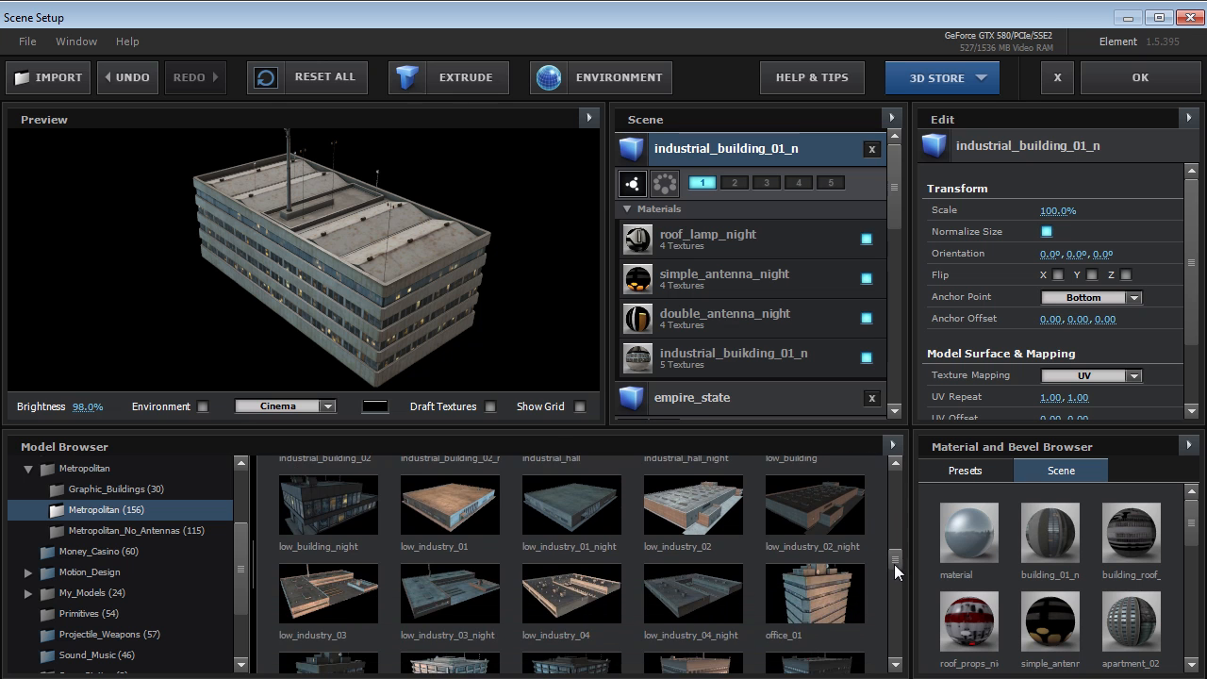
pyautogui.click(570, 522)
pyautogui.moveTo(213, 276); pyautogui.dragTo(391, 325)
pyautogui.click(818, 591)
# Add the office_04 model to the scene and inspect its roof with the preview brightness set to 93%
pyautogui.moveTo(895, 560)
pyautogui.mouseDown()
pyautogui.moveTo(904, 569)
pyautogui.moveTo(894, 574)
pyautogui.mouseUp()
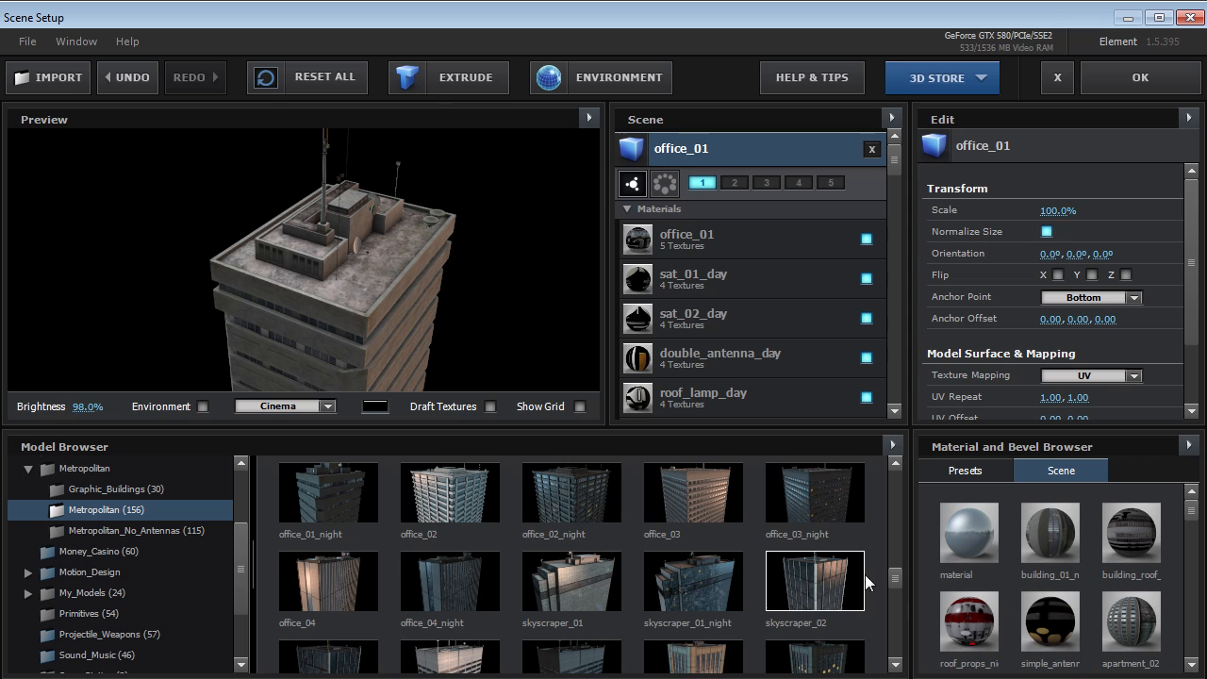
pyautogui.click(349, 586)
pyautogui.moveTo(429, 237); pyautogui.dragTo(412, 289)
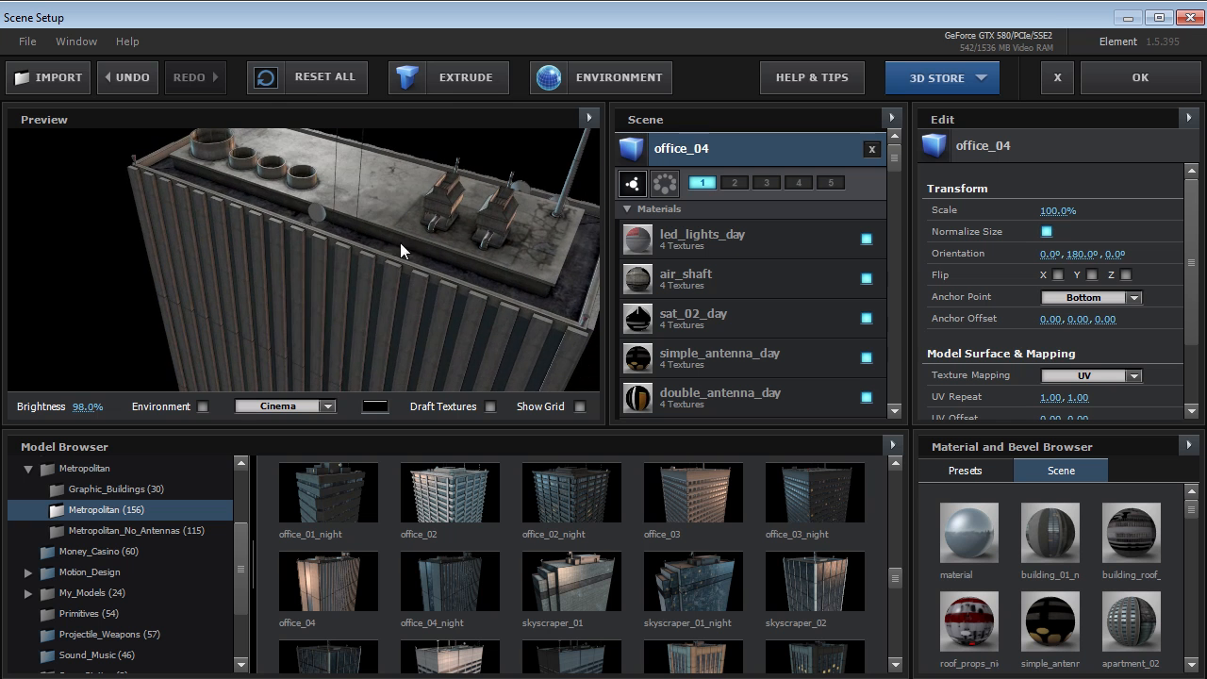
pyautogui.moveTo(399, 242); pyautogui.dragTo(292, 319)
pyautogui.moveTo(88, 406); pyautogui.dragTo(67, 407)
pyautogui.moveTo(444, 272); pyautogui.dragTo(380, 340)
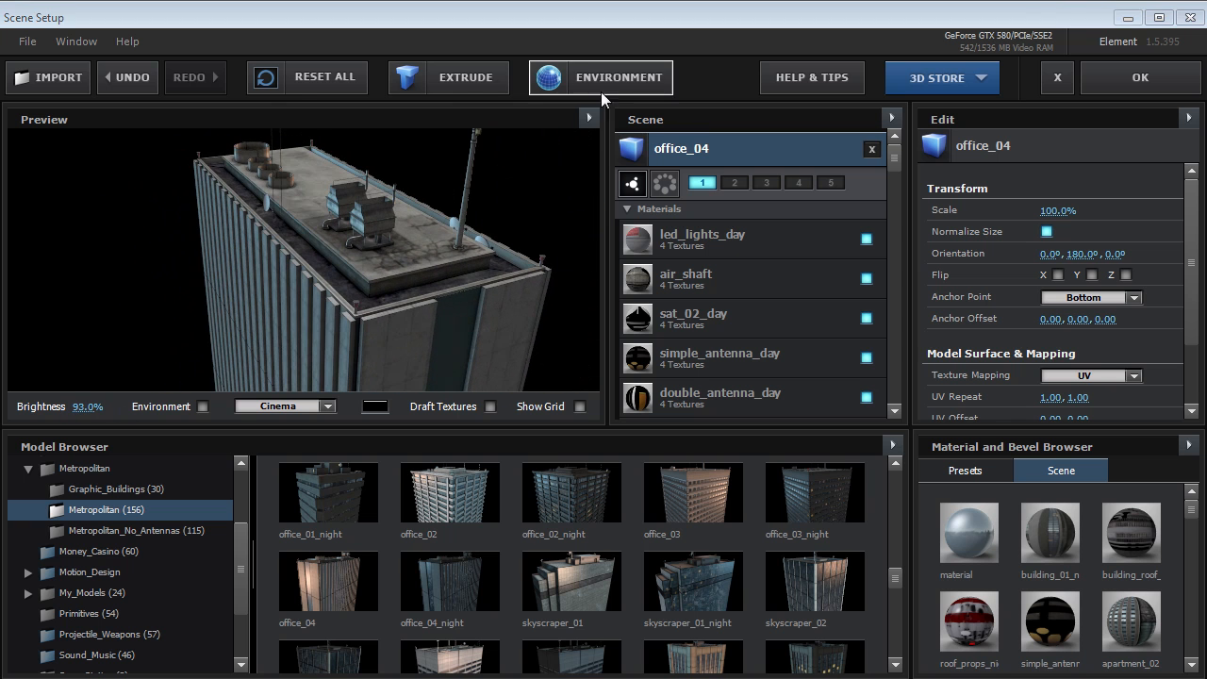
# Add the office_02_night and office_02 models to the scene and view both facades in the preview
pyautogui.click(556, 494)
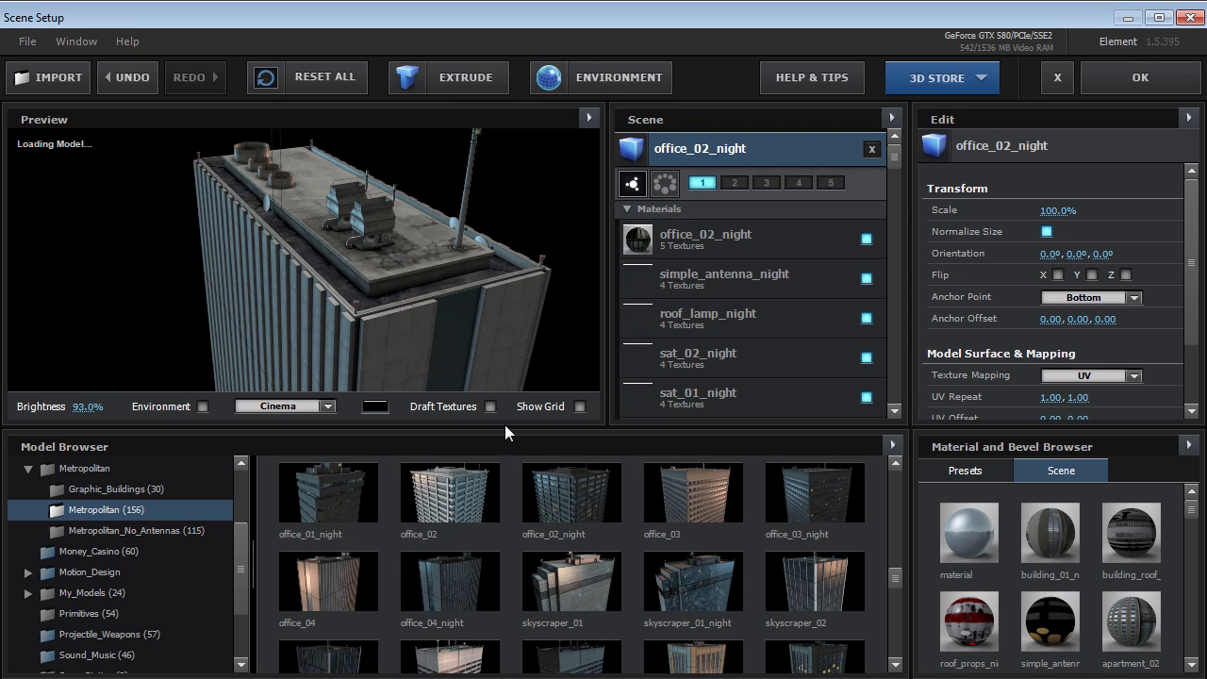
pyautogui.moveTo(391, 366); pyautogui.dragTo(375, 326)
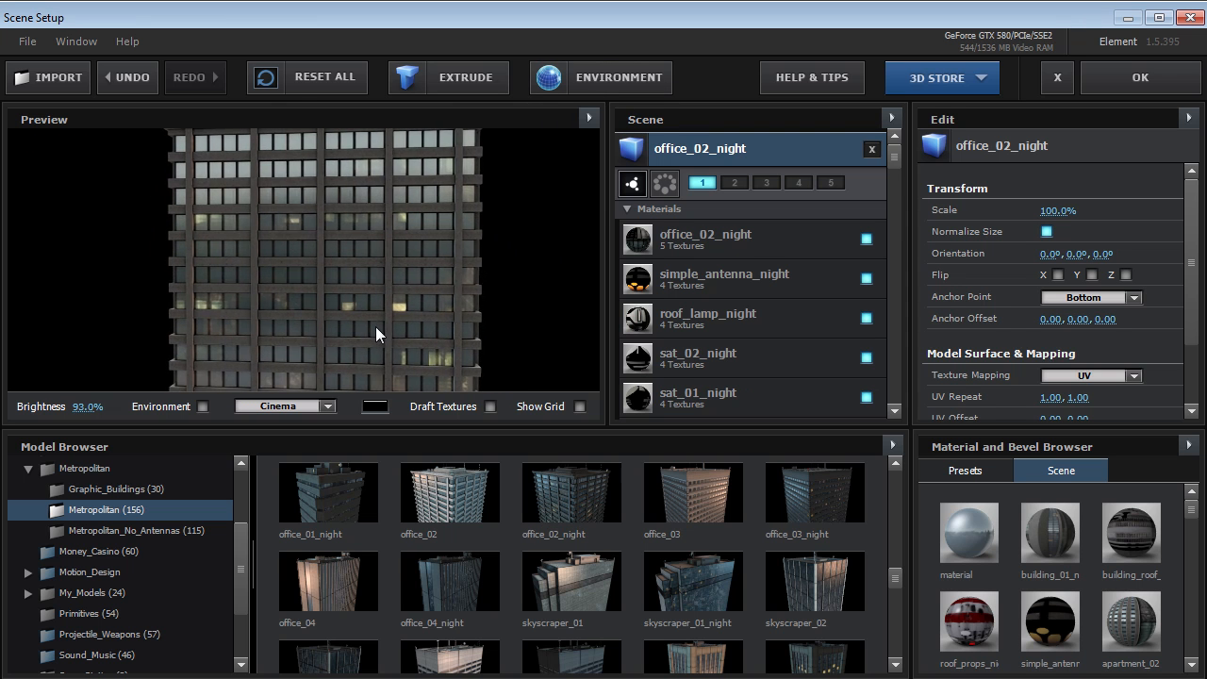
pyautogui.click(443, 502)
pyautogui.moveTo(267, 271); pyautogui.dragTo(354, 260)
# Try the Garden preset as the scene's environment texture and move the dialog clear of the preview
pyautogui.click(585, 82)
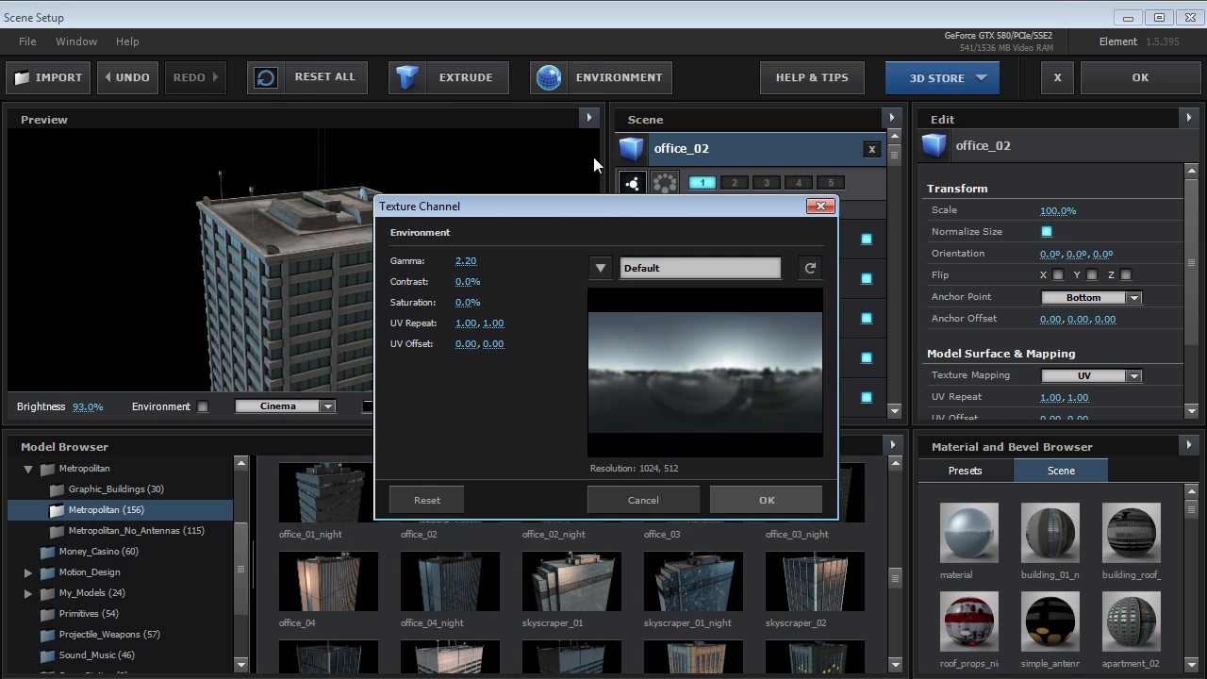
pyautogui.click(600, 268)
pyautogui.click(668, 377)
pyautogui.moveTo(523, 214); pyautogui.dragTo(638, 201)
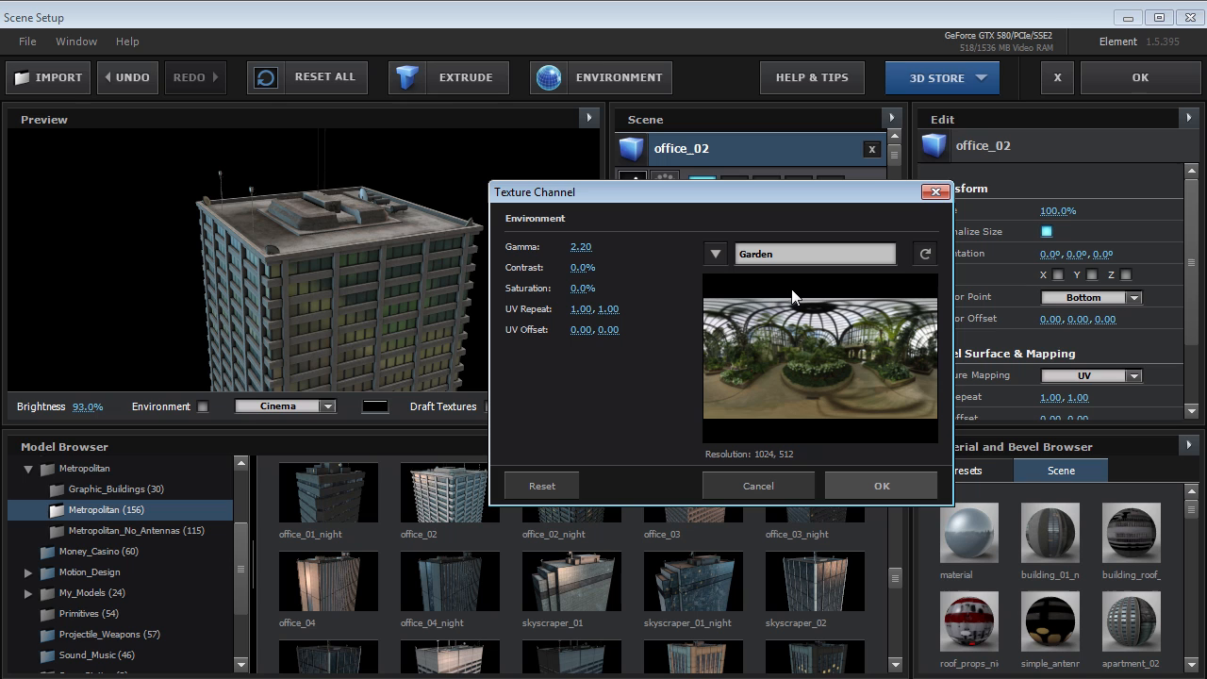
pyautogui.moveTo(679, 200); pyautogui.dragTo(682, 213)
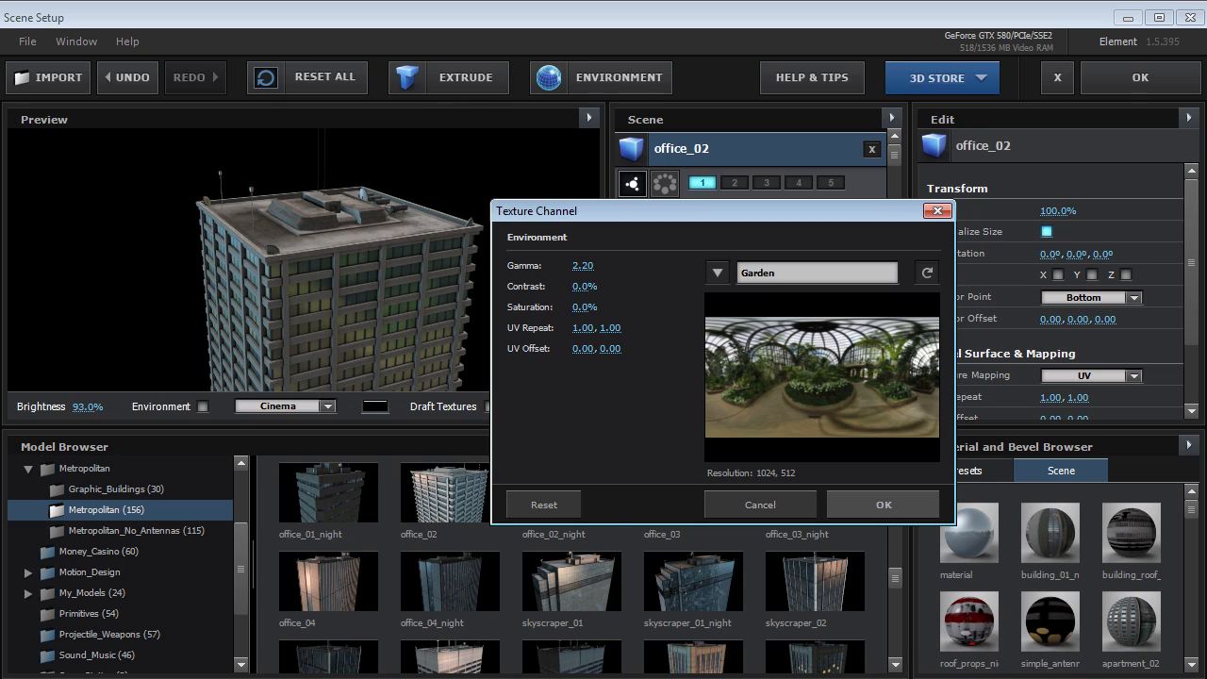
# Set the environment texture to blue_skyline_4k and inspect the reflections in office_02's windows up close
pyautogui.moveTo(756, 266); pyautogui.dragTo(759, 271)
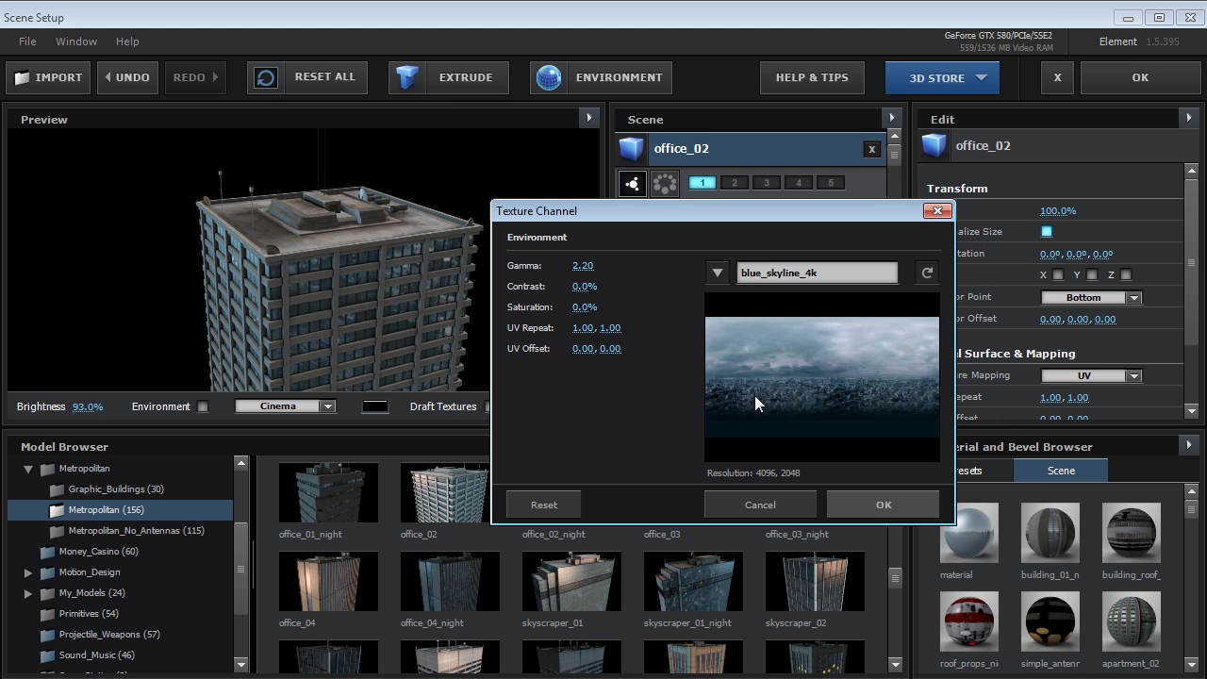
pyautogui.click(874, 497)
pyautogui.moveTo(556, 377); pyautogui.dragTo(396, 297)
pyautogui.scroll(10, 312, 313)
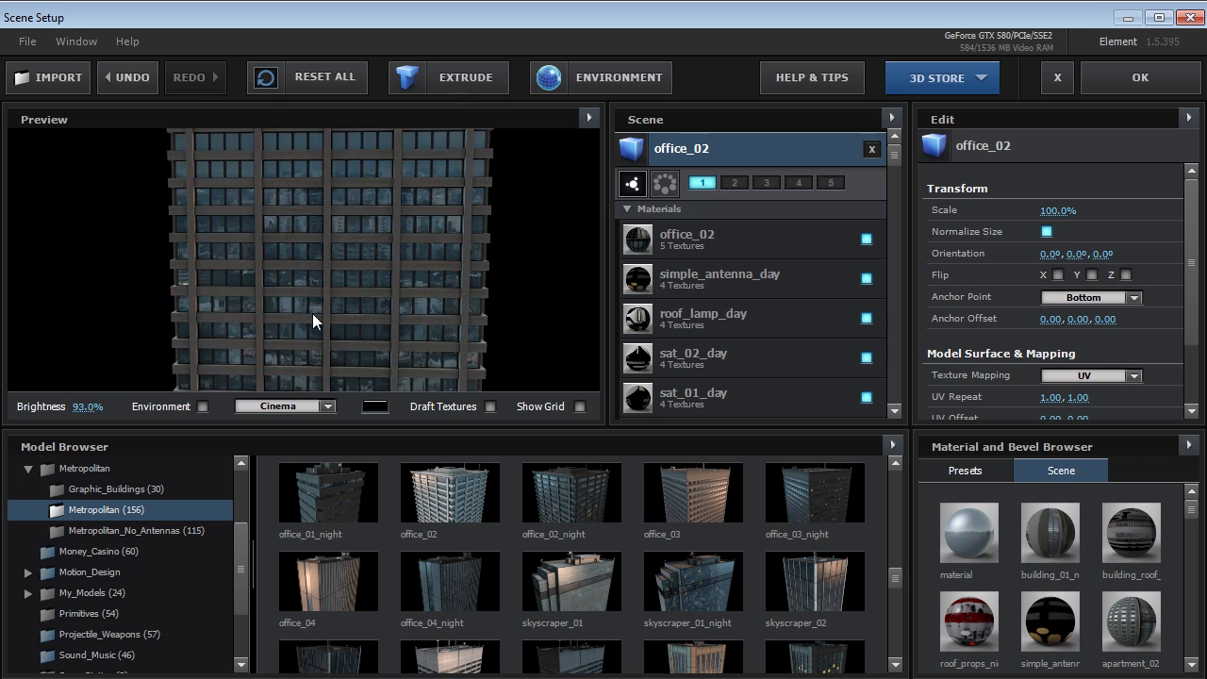
pyautogui.moveTo(310, 319); pyautogui.dragTo(373, 289)
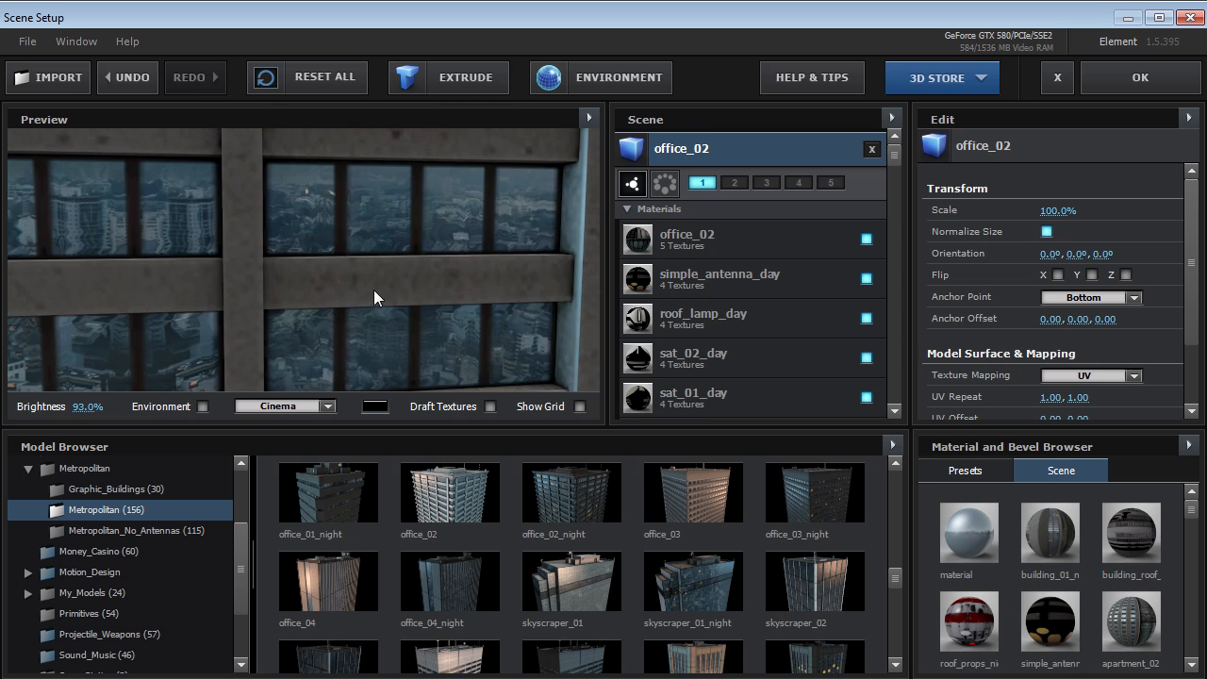
# Add the skyscraper_02 model to the scene and review the textures of its LED light, antenna, satellite dish and roof lamp materials
pyautogui.moveTo(324, 295); pyautogui.dragTo(290, 303)
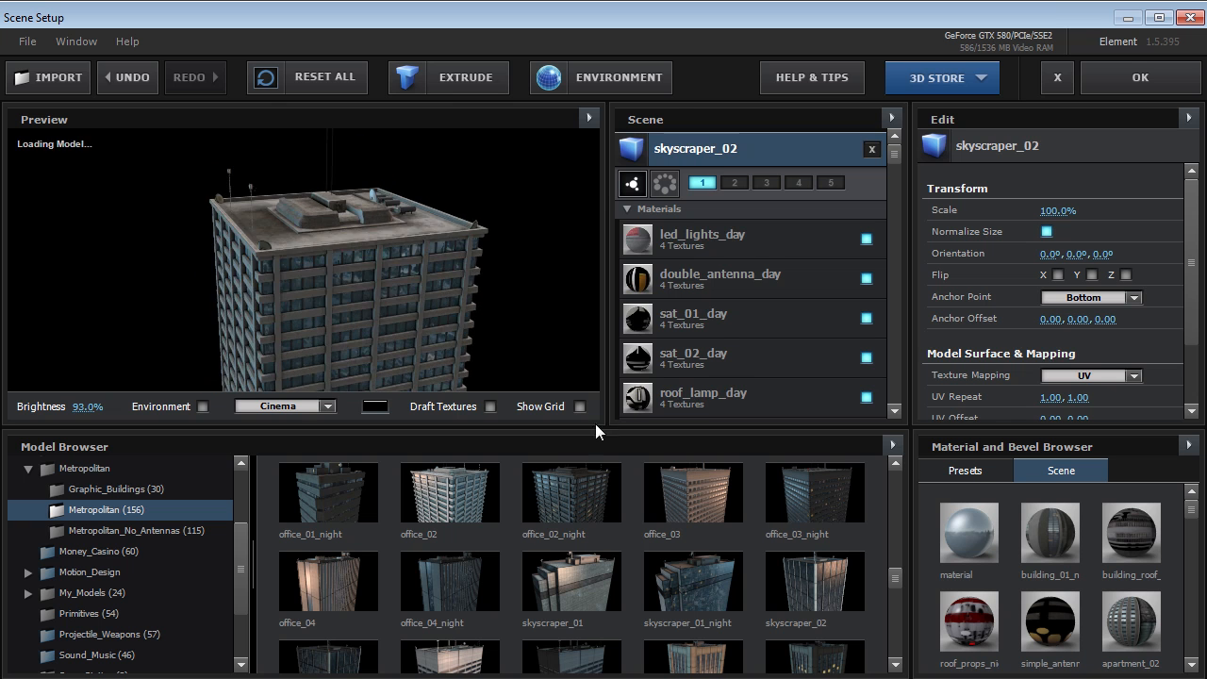
pyautogui.moveTo(316, 264); pyautogui.dragTo(330, 283)
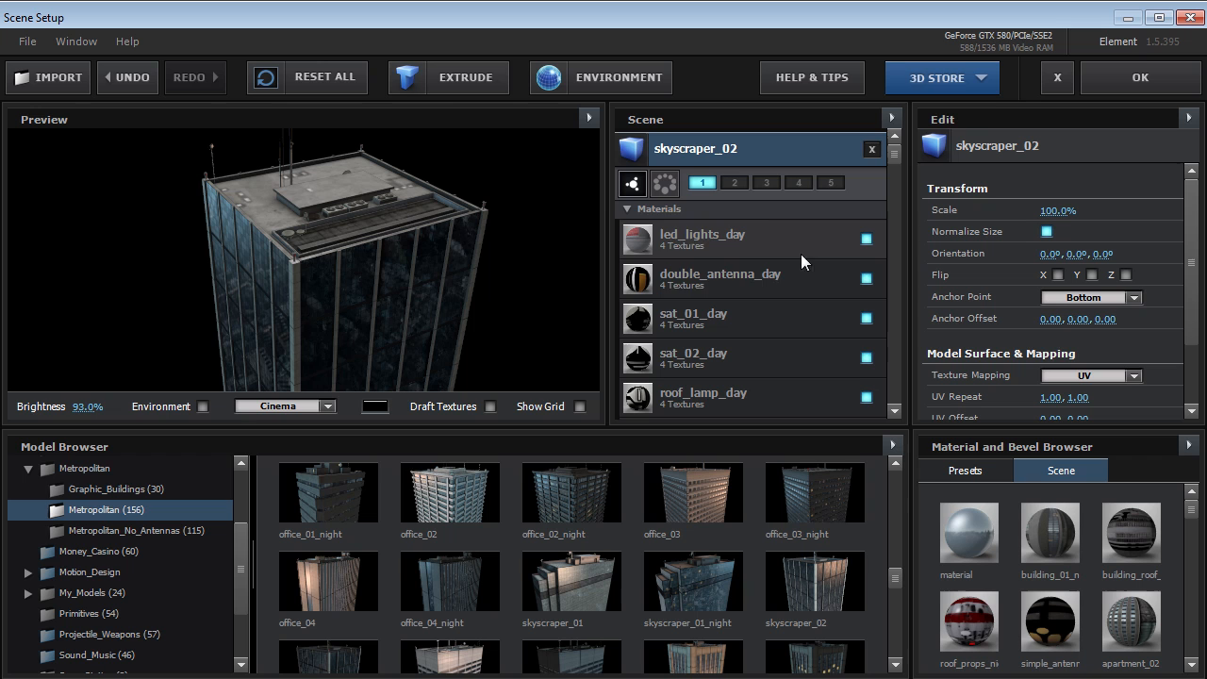
pyautogui.moveTo(894, 153); pyautogui.dragTo(894, 168)
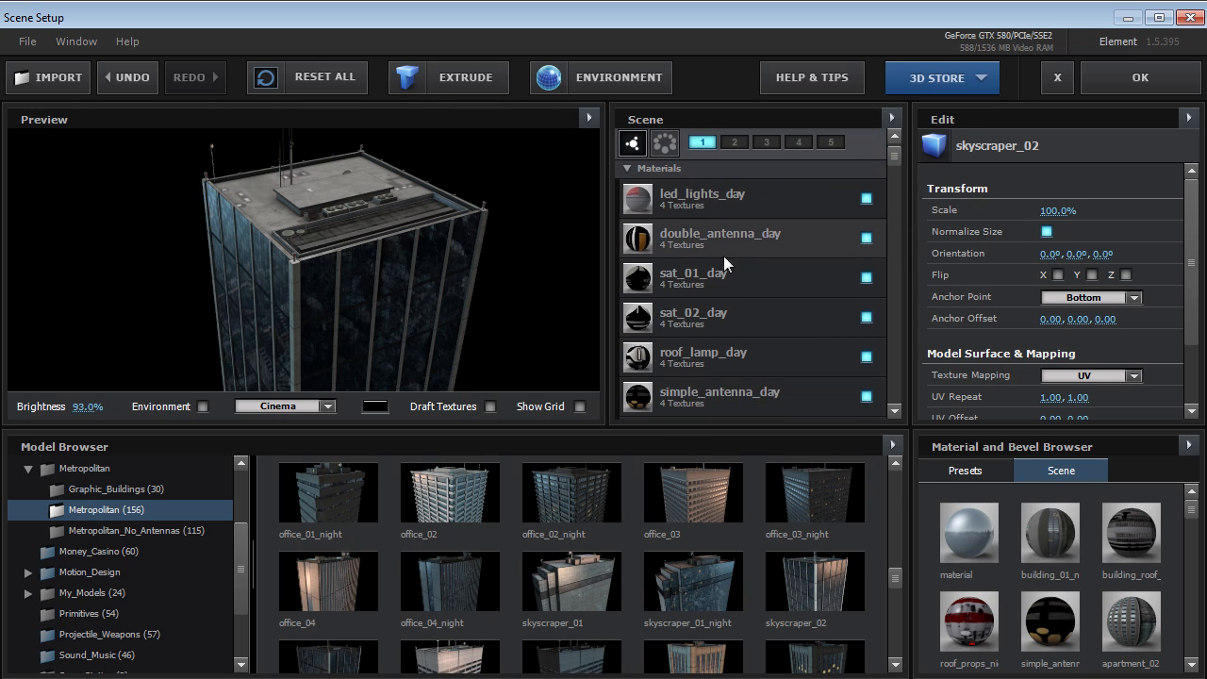
pyautogui.click(712, 358)
pyautogui.click(706, 321)
pyautogui.click(715, 281)
pyautogui.scroll(1, 703, 330)
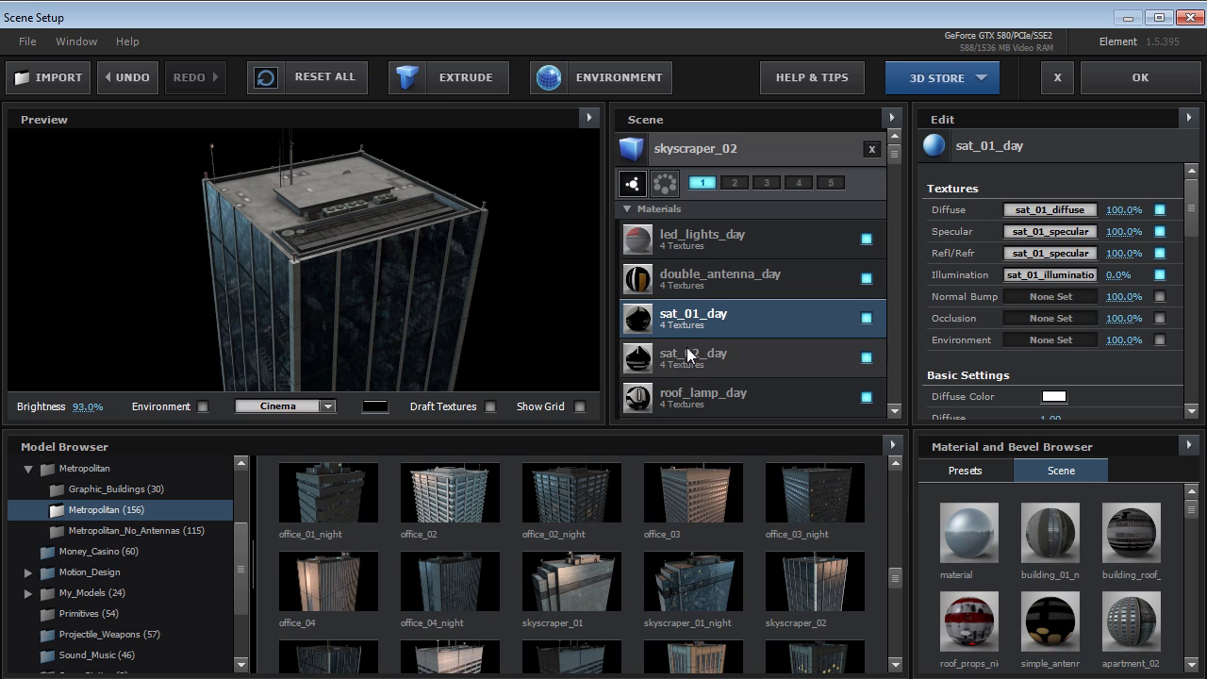
pyautogui.click(698, 274)
pyautogui.click(691, 342)
pyautogui.click(727, 234)
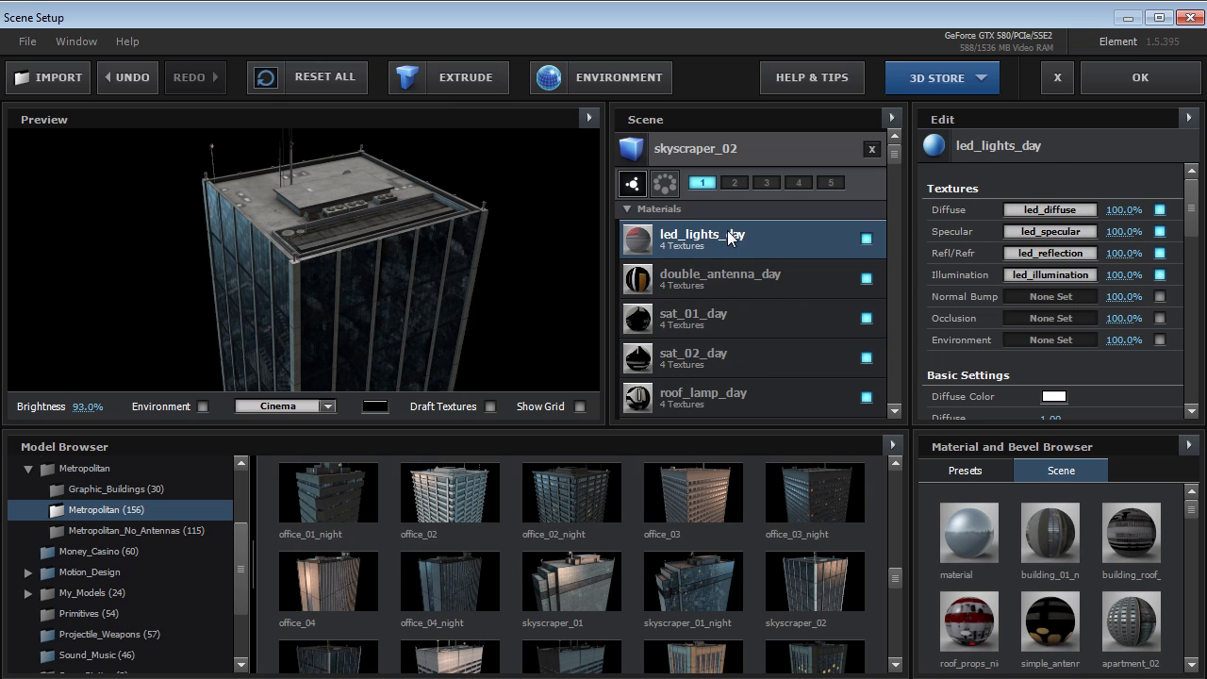
pyautogui.click(715, 279)
# Select the skyscraper_02 material, switch it off and on again, and examine its texture and basic settings
pyautogui.scroll(-2, 756, 347)
pyautogui.scroll(-1, 751, 375)
pyautogui.click(641, 345)
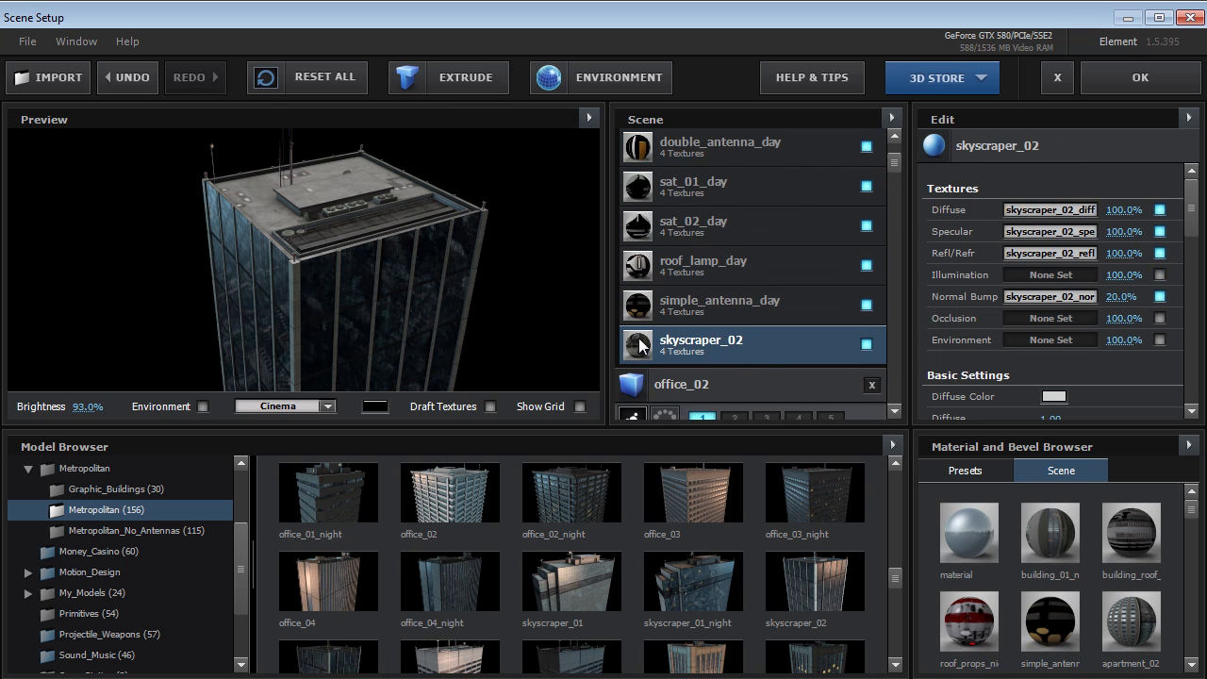
pyautogui.click(866, 344)
pyautogui.click(866, 344)
pyautogui.scroll(-3, 1139, 214)
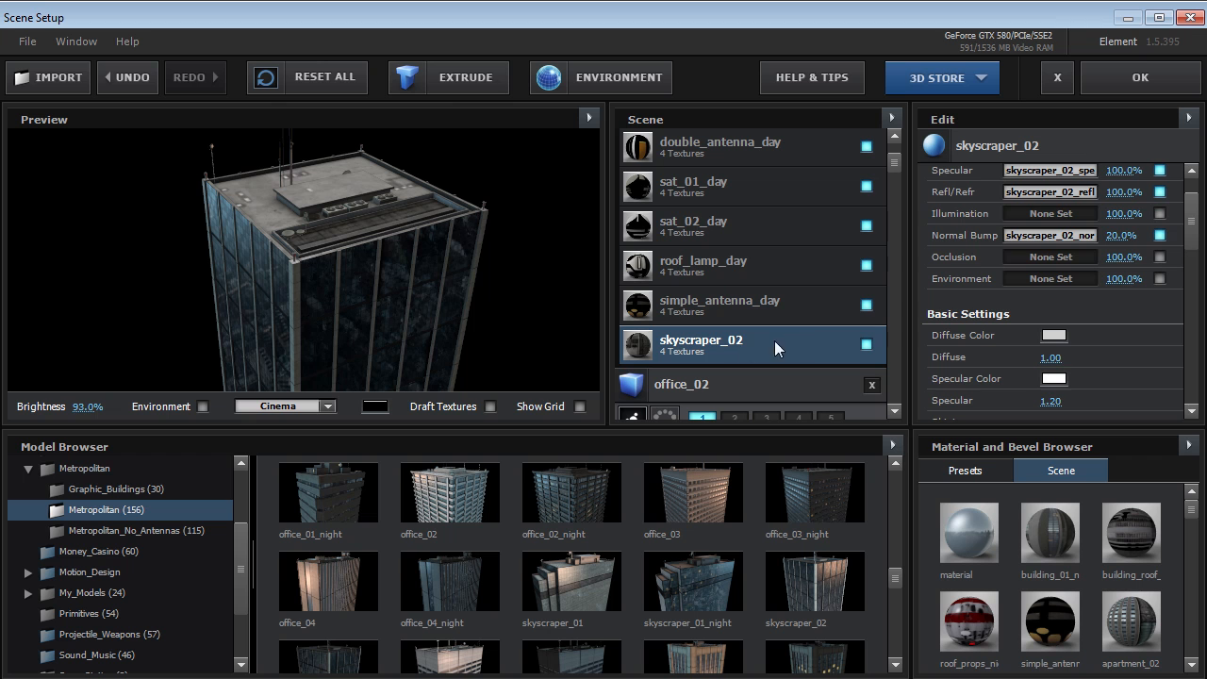
# Try grey A3A3A3 and white as the diffuse color of the skyscraper_02 material, then cancel the color change
pyautogui.click(1053, 335)
pyautogui.moveTo(990, 274); pyautogui.dragTo(851, 333)
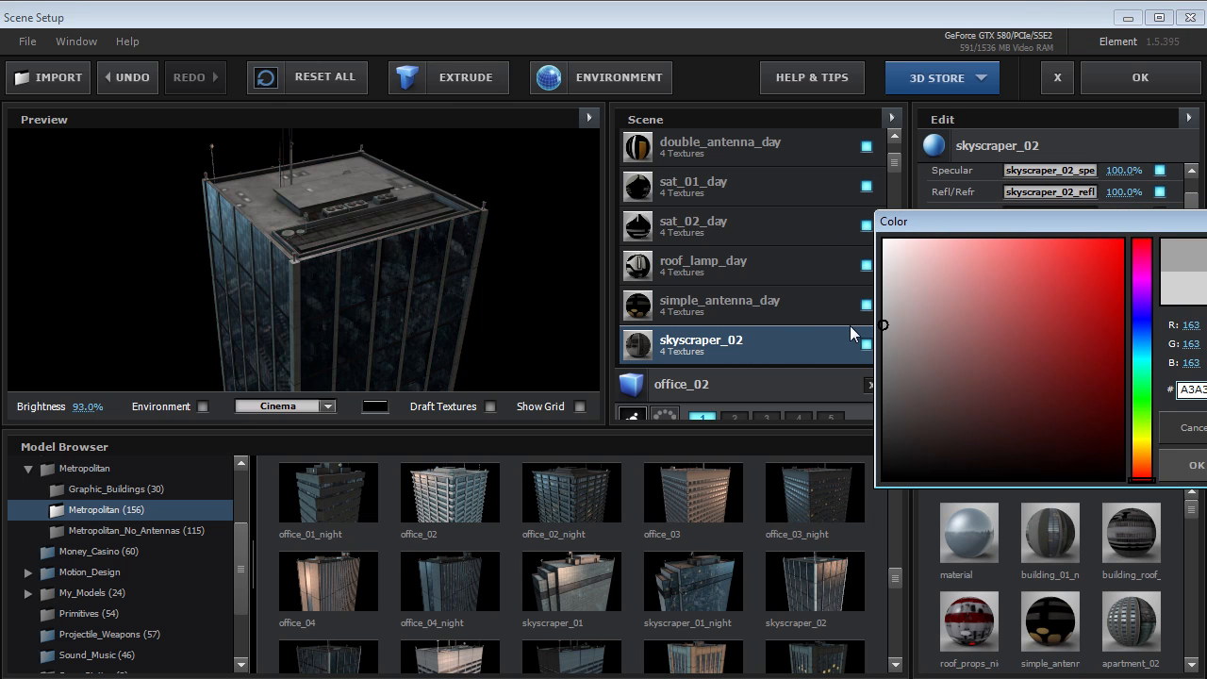
pyautogui.moveTo(914, 357); pyautogui.dragTo(878, 236)
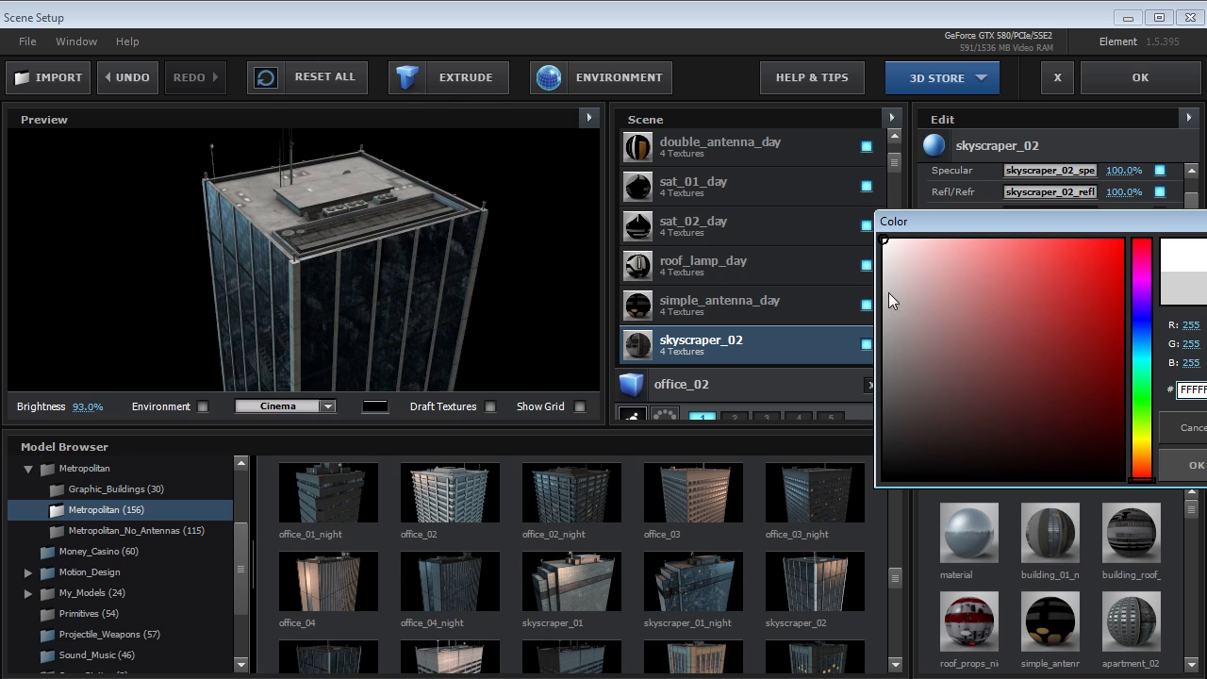
pyautogui.click(1188, 438)
# Select the simple_antenna_day material and switch off roof_lamp_day, sat_02_day, sat_01_day and double_antenna_day to clear those props from the skyscraper's roof
pyautogui.scroll(1, 891, 162)
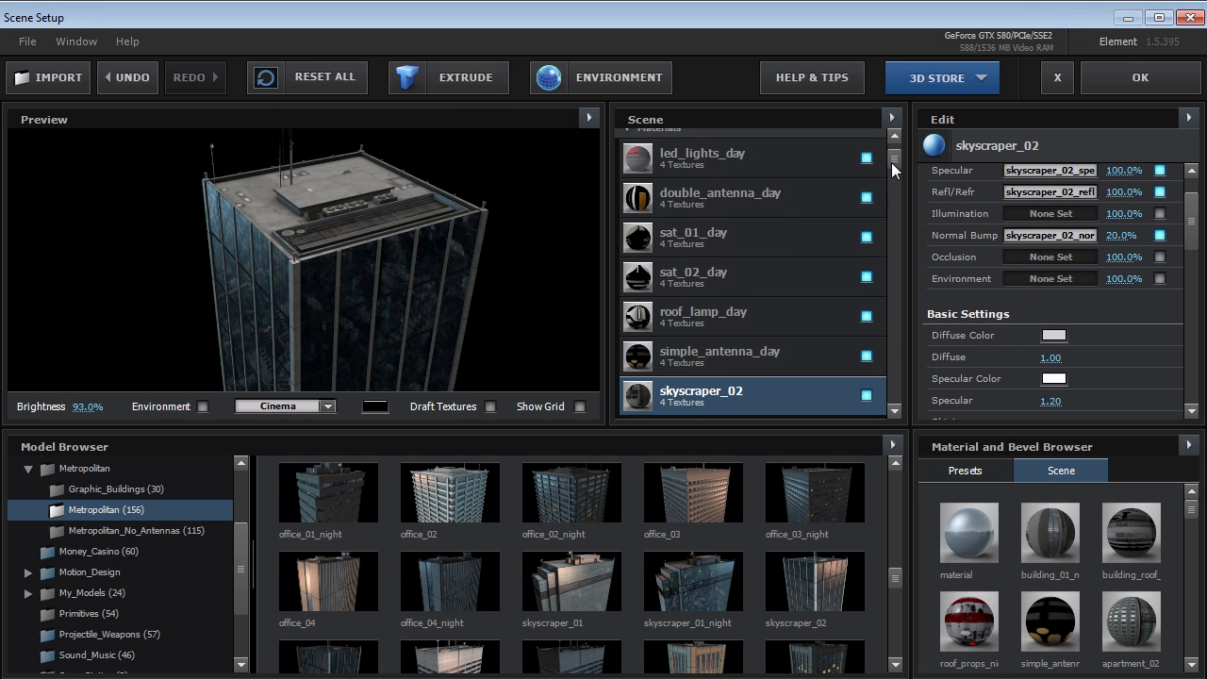
pyautogui.moveTo(362, 219); pyautogui.dragTo(319, 231)
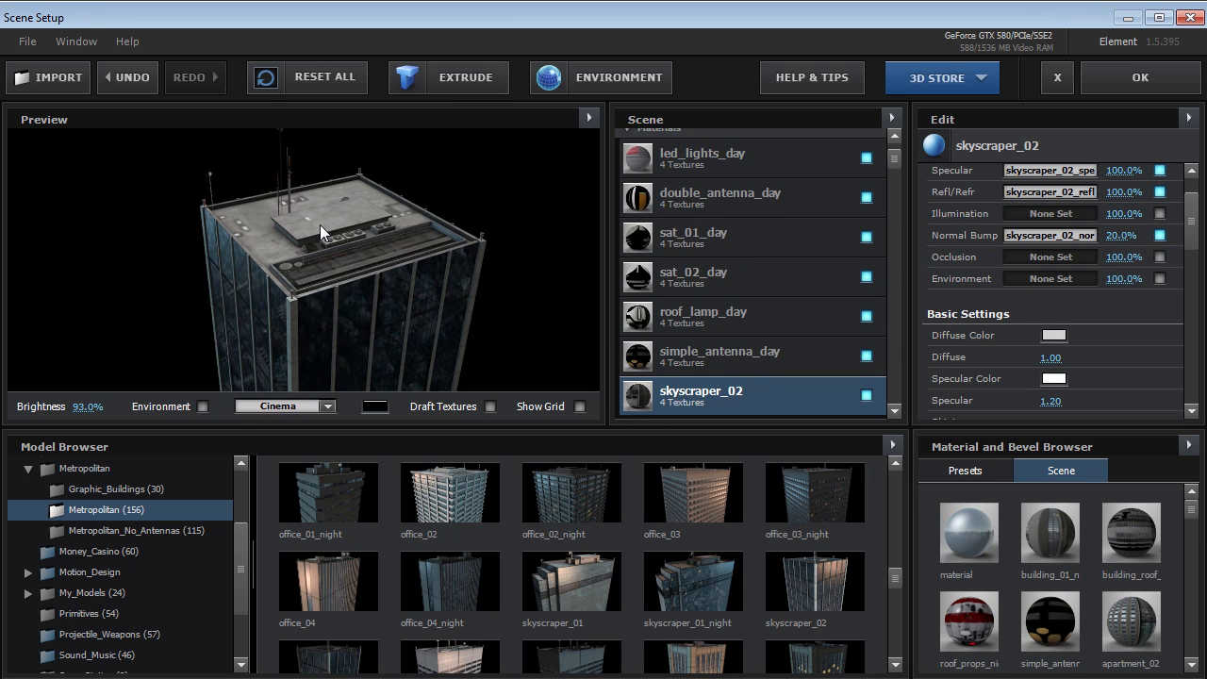
pyautogui.click(758, 350)
pyautogui.click(866, 317)
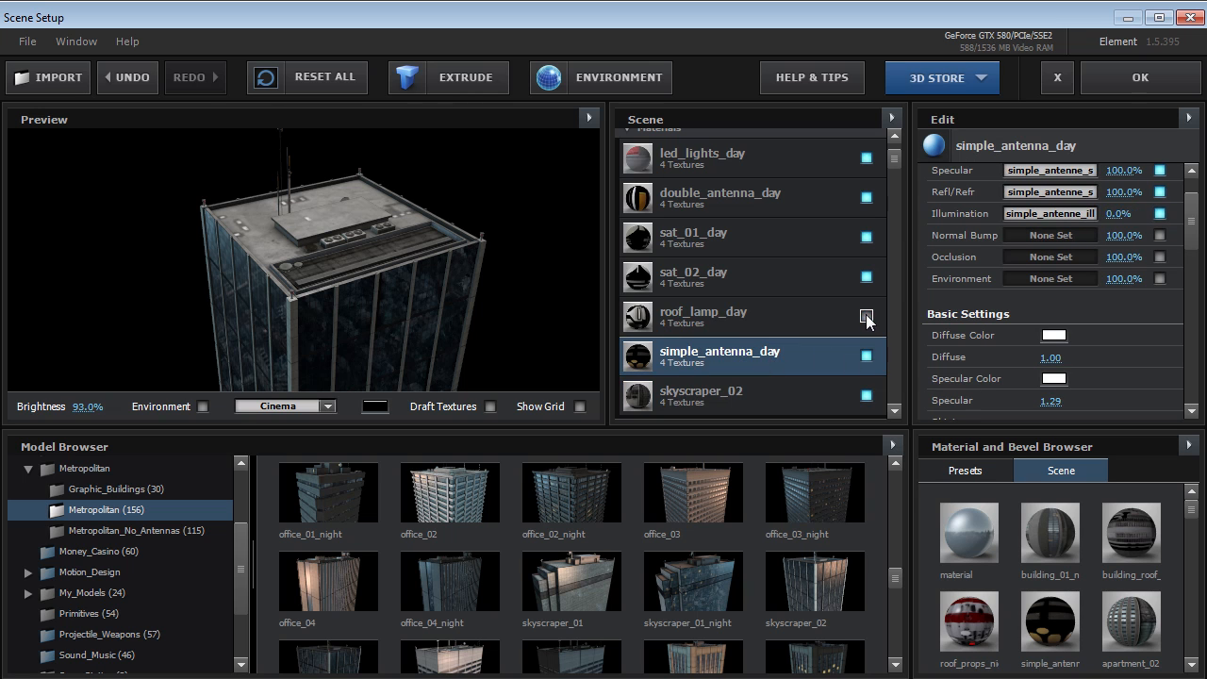
pyautogui.click(865, 277)
pyautogui.click(864, 238)
pyautogui.click(866, 197)
pyautogui.moveTo(271, 266); pyautogui.dragTo(280, 266)
pyautogui.moveTo(328, 189); pyautogui.dragTo(333, 257)
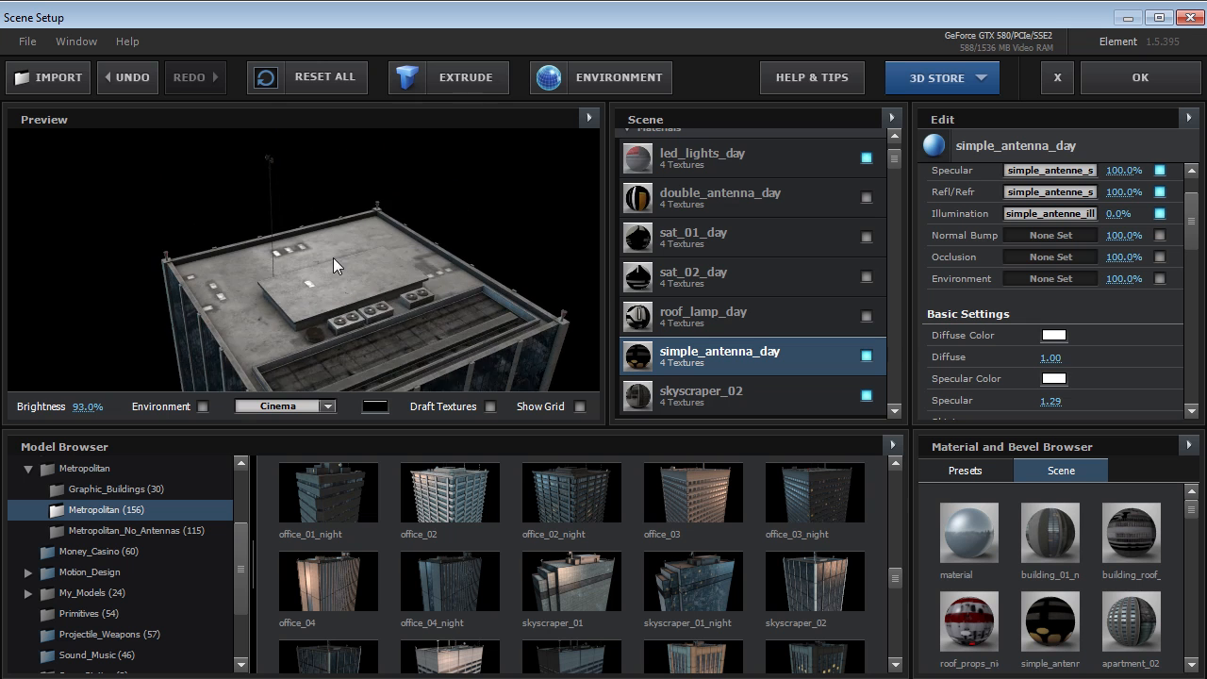
# Switch the satellite dish, roof lamp and double antenna materials back on, toggling led_lights_day off and on to compare the roof
pyautogui.scroll(4, 332, 258)
pyautogui.click(865, 277)
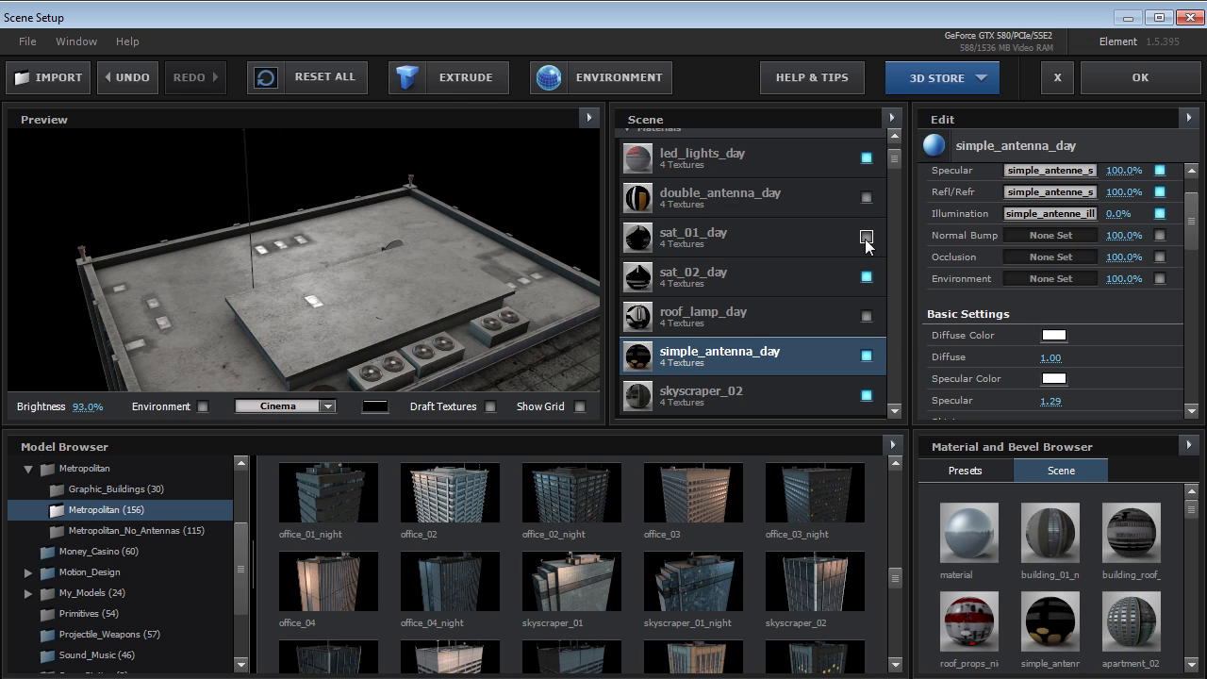
pyautogui.click(865, 239)
pyautogui.click(866, 157)
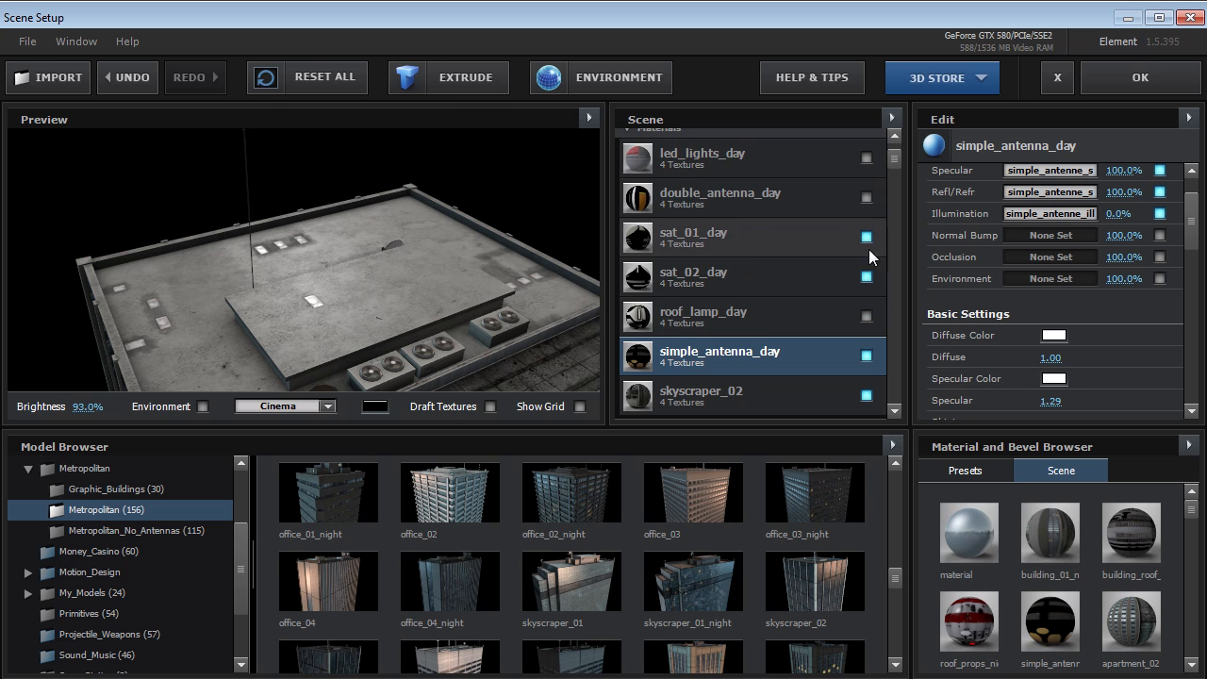
pyautogui.click(867, 158)
pyautogui.moveTo(187, 293); pyautogui.dragTo(339, 294)
pyautogui.click(867, 316)
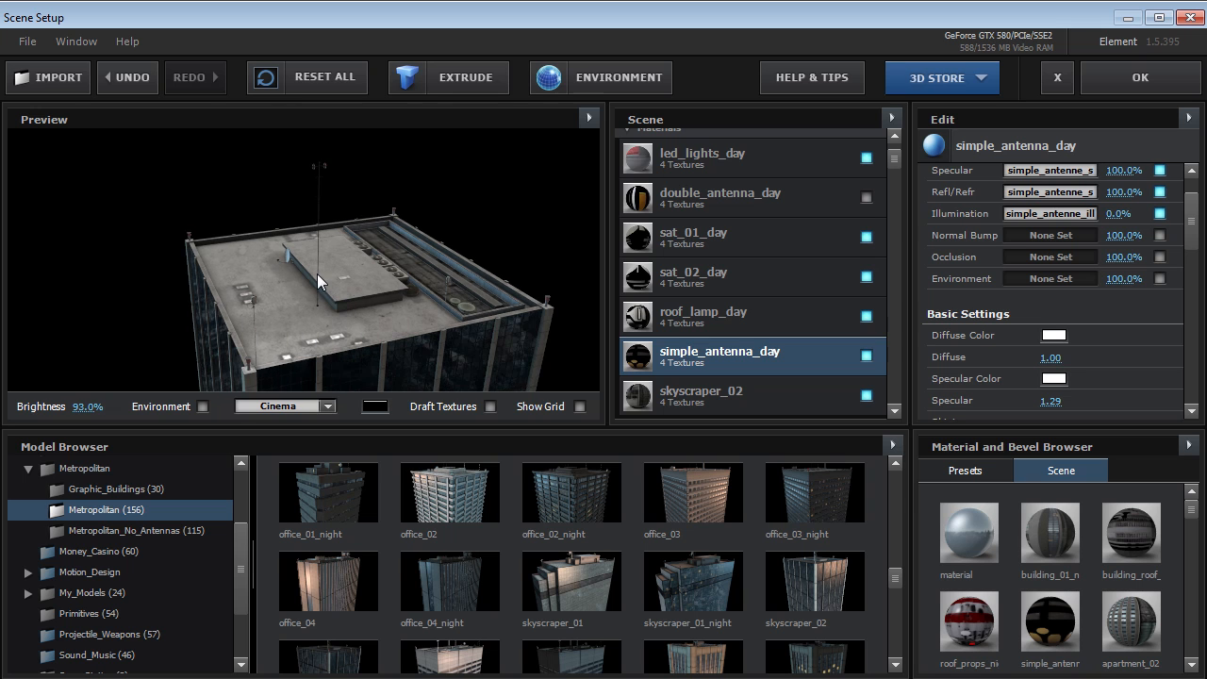
pyautogui.moveTo(294, 249); pyautogui.dragTo(319, 226)
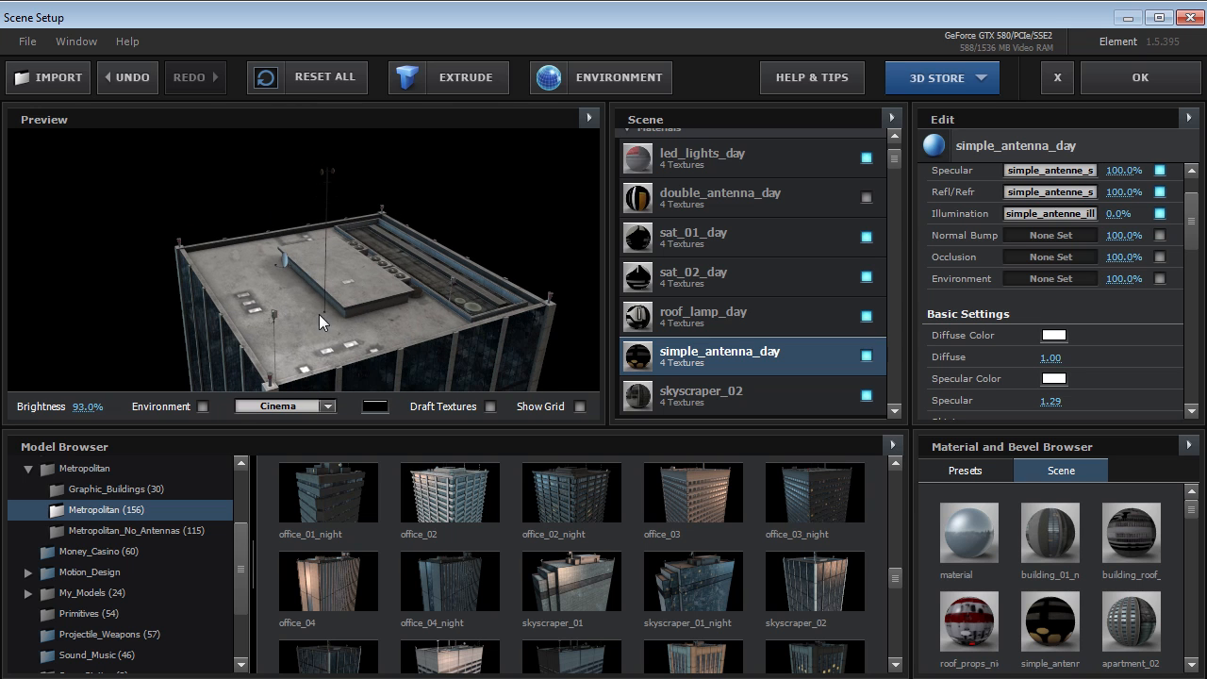
pyautogui.click(865, 197)
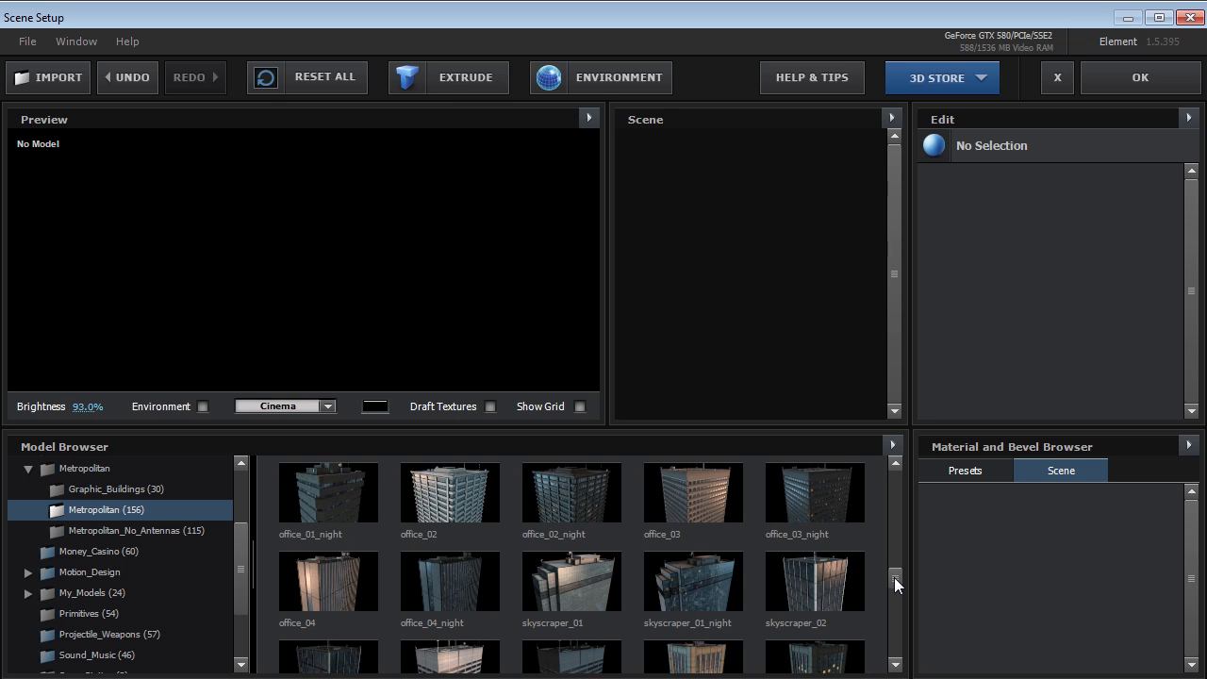
# Add the apartment_02, building_03 and building_04 models from the Metropolitan folder to the emptied scene
pyautogui.moveTo(894, 577); pyautogui.dragTo(891, 476)
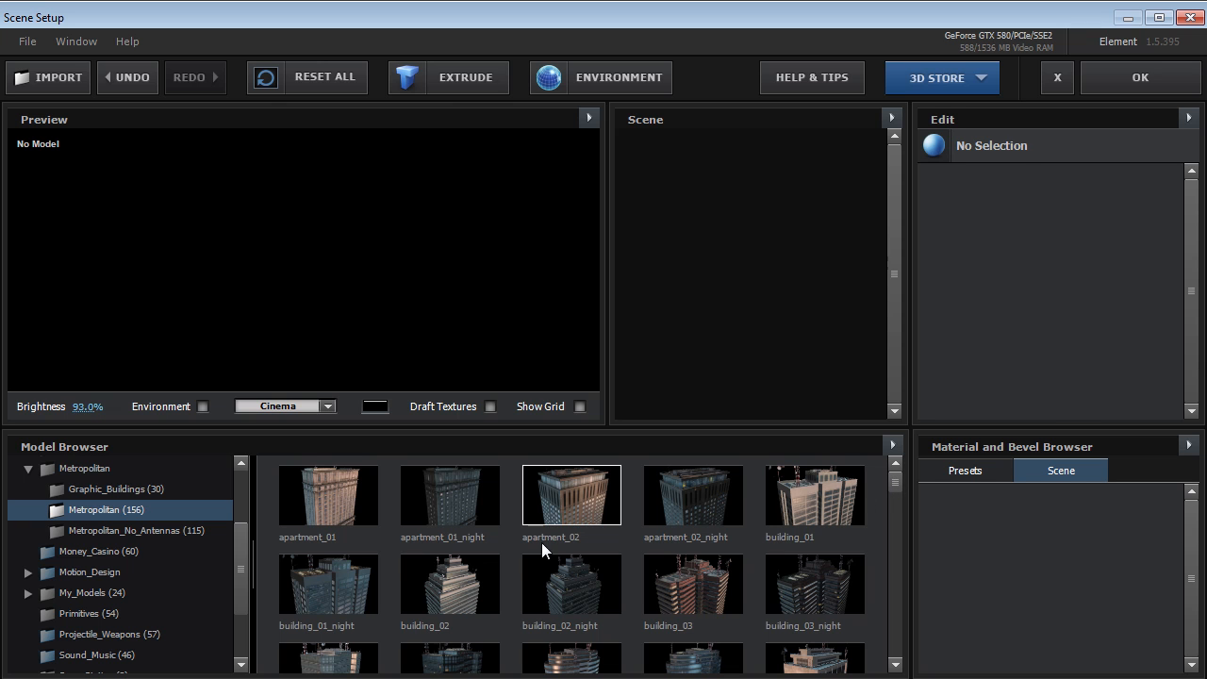
pyautogui.doubleClick(569, 516)
pyautogui.moveTo(419, 220); pyautogui.dragTo(369, 283)
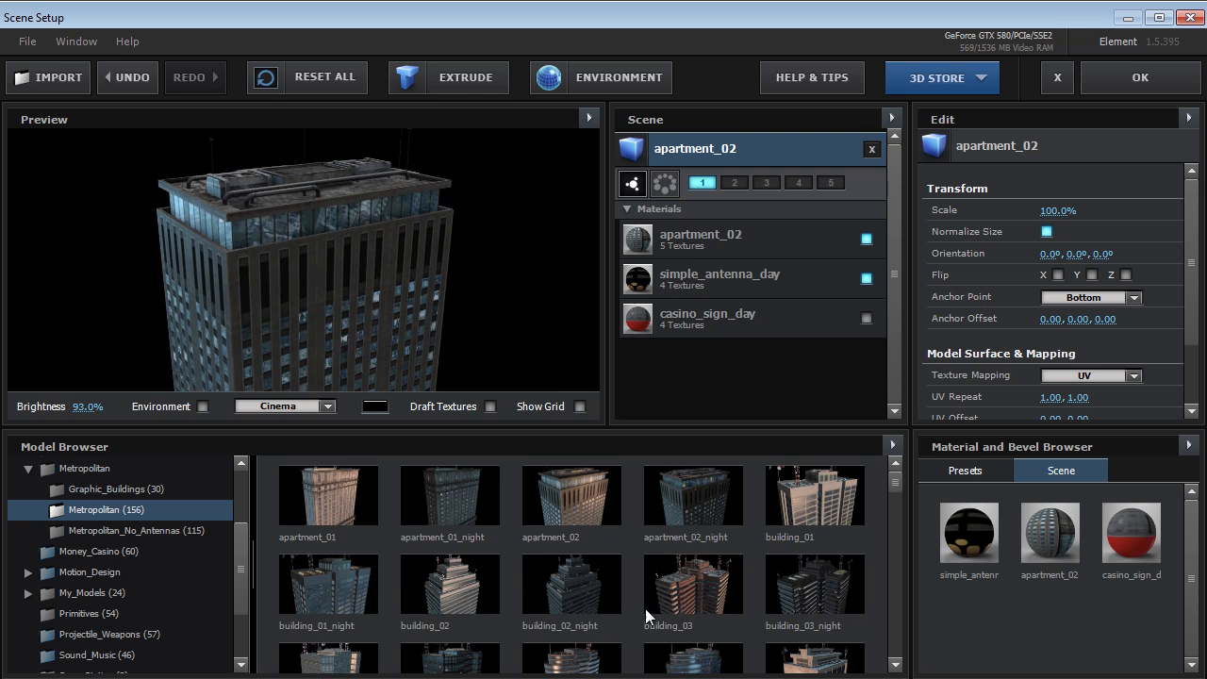
pyautogui.doubleClick(693, 584)
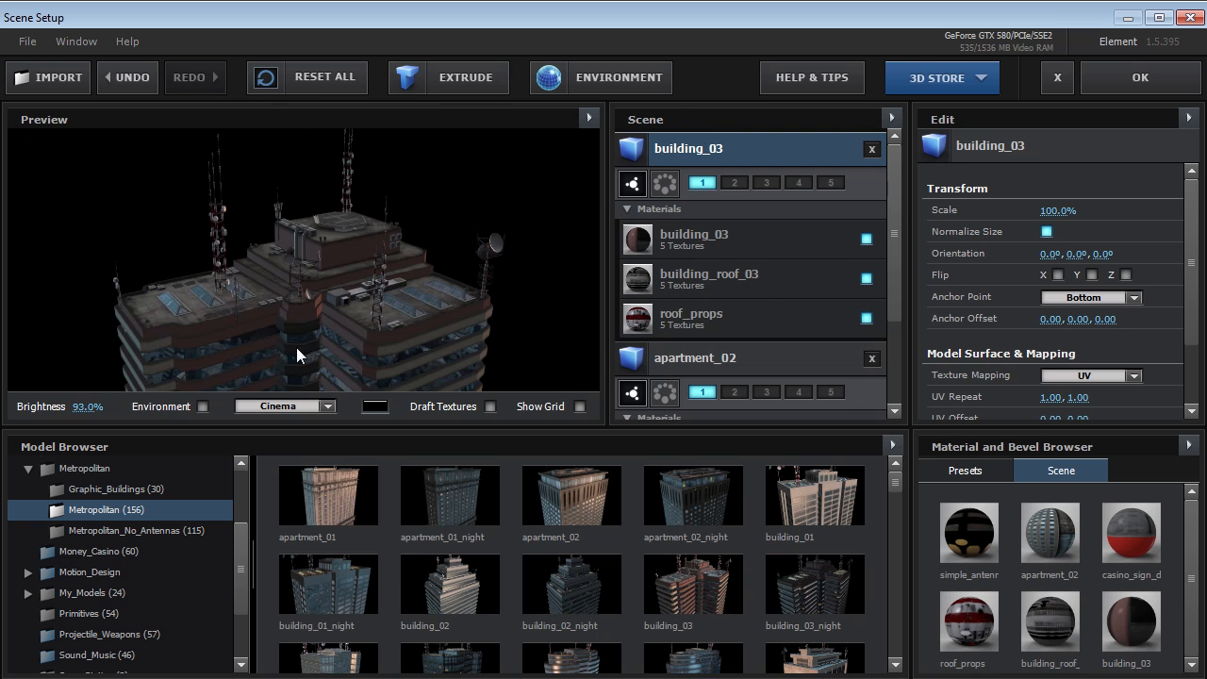
pyautogui.scroll(-1, 735, 545)
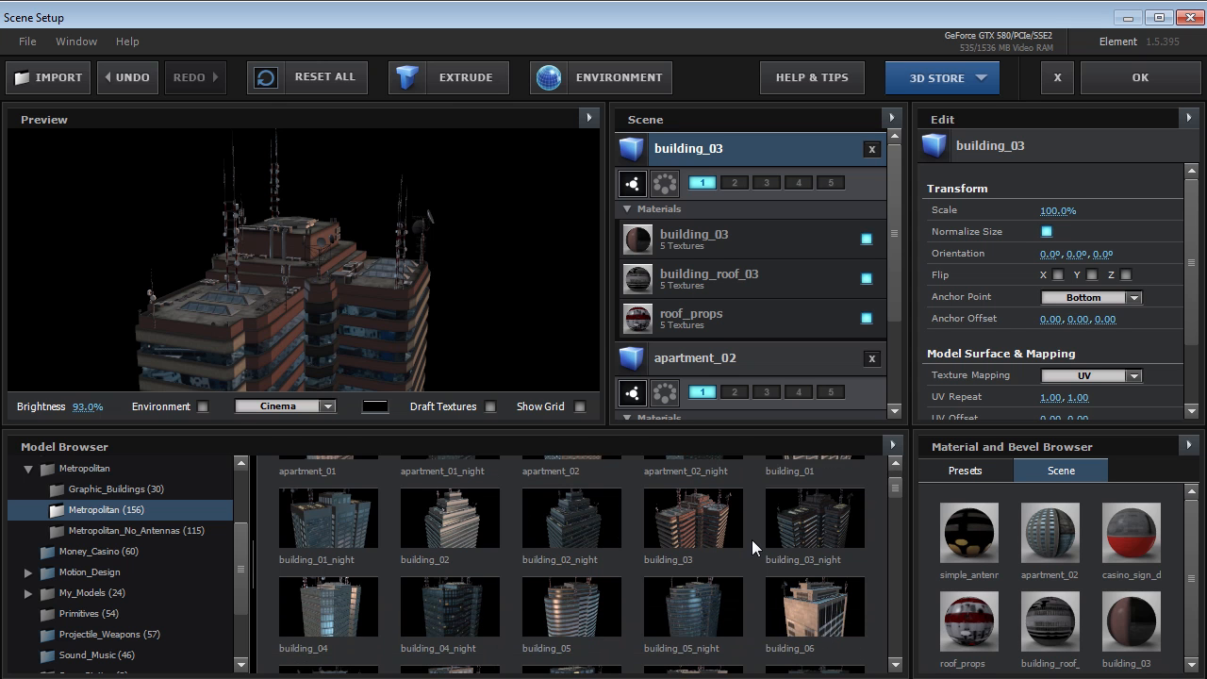
pyautogui.doubleClick(330, 611)
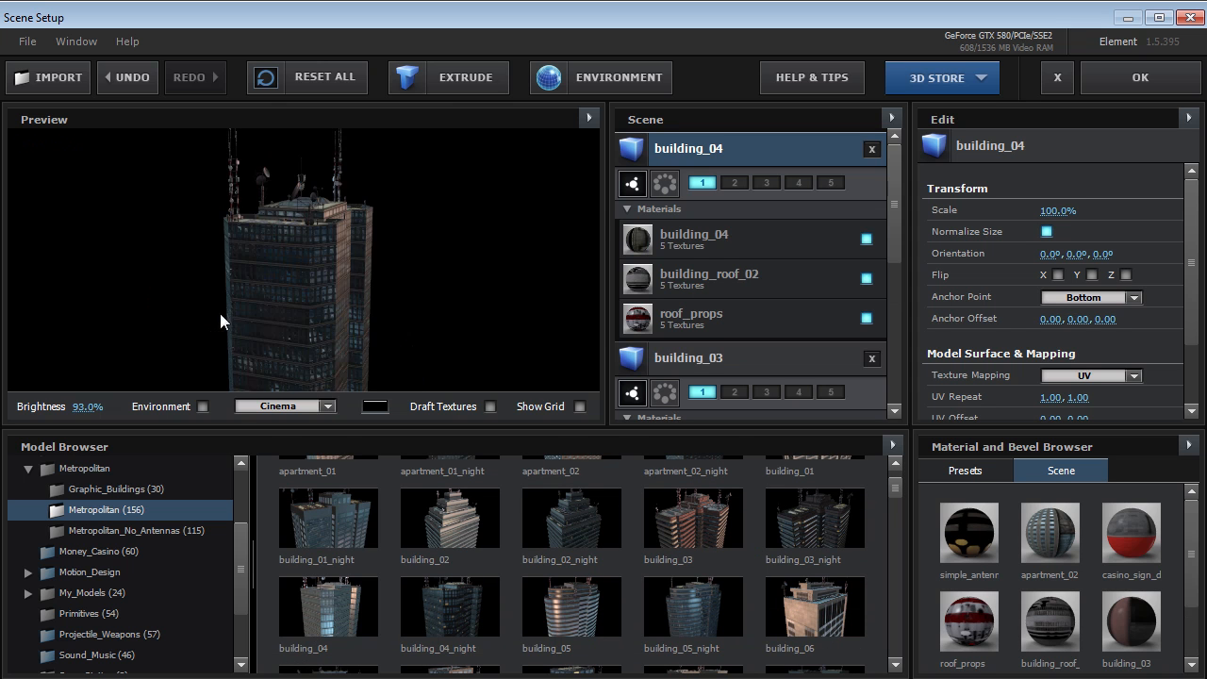
# Add the office_02 and office_04 models from the Metropolitan folder to the scene
pyautogui.scroll(-1, 708, 526)
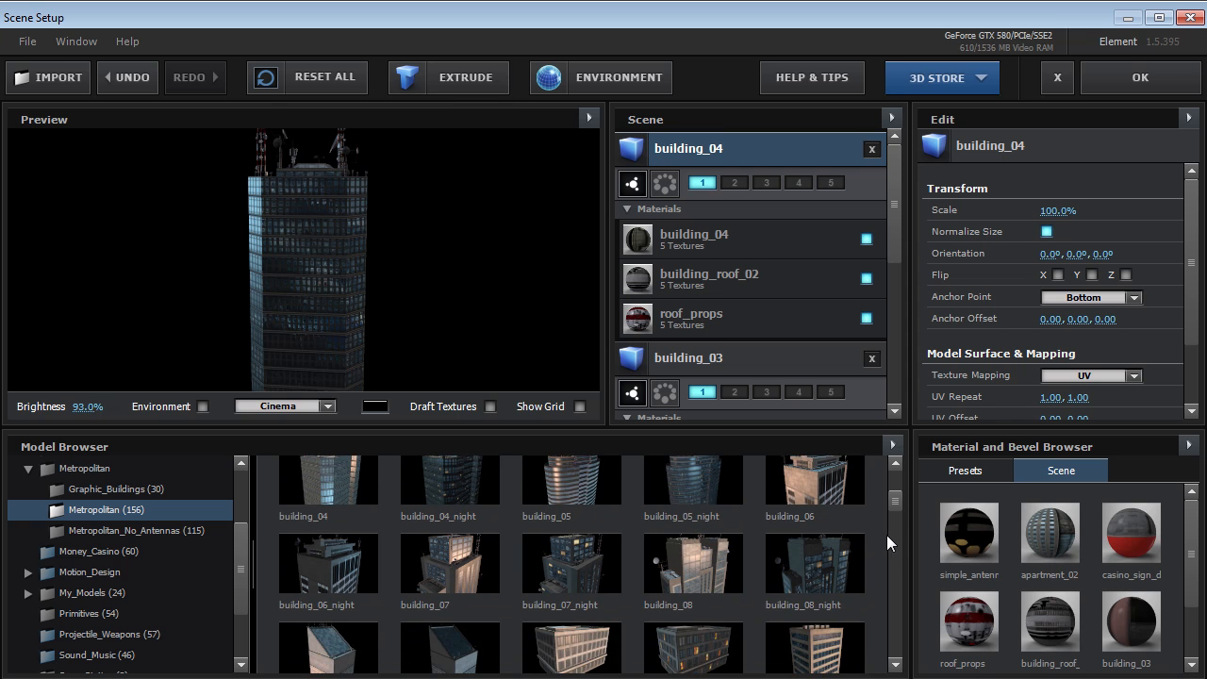
pyautogui.scroll(-2, 767, 548)
pyautogui.scroll(-4, 767, 547)
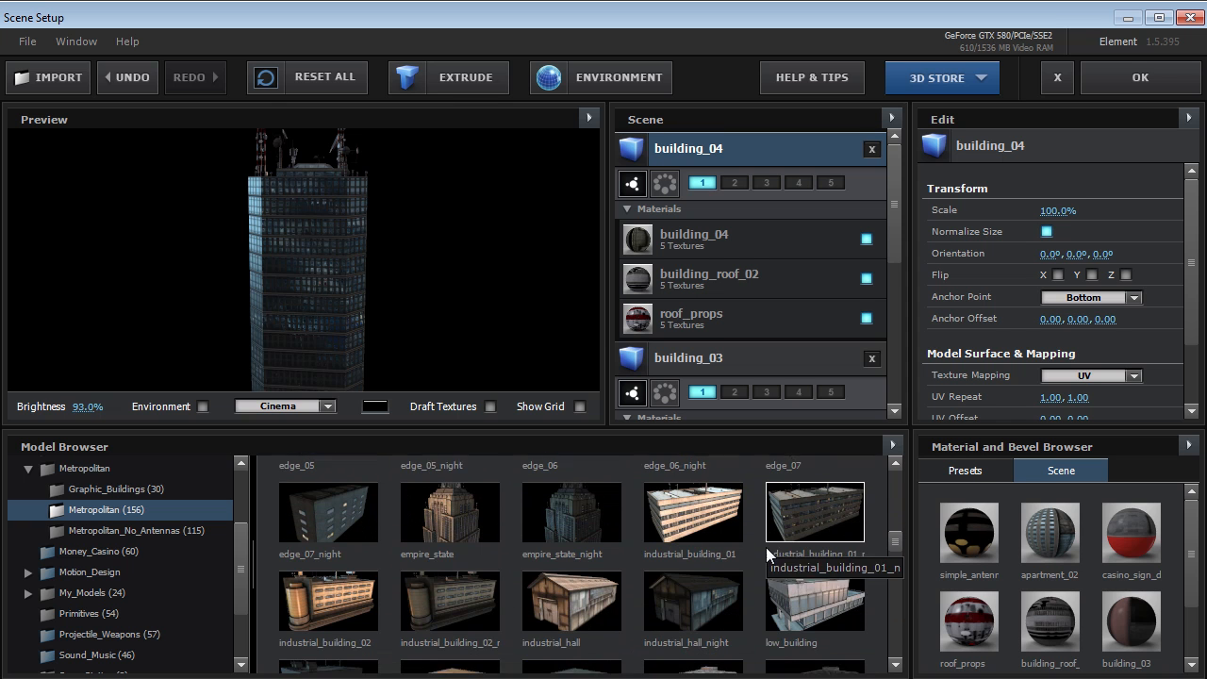
pyautogui.scroll(-2, 766, 547)
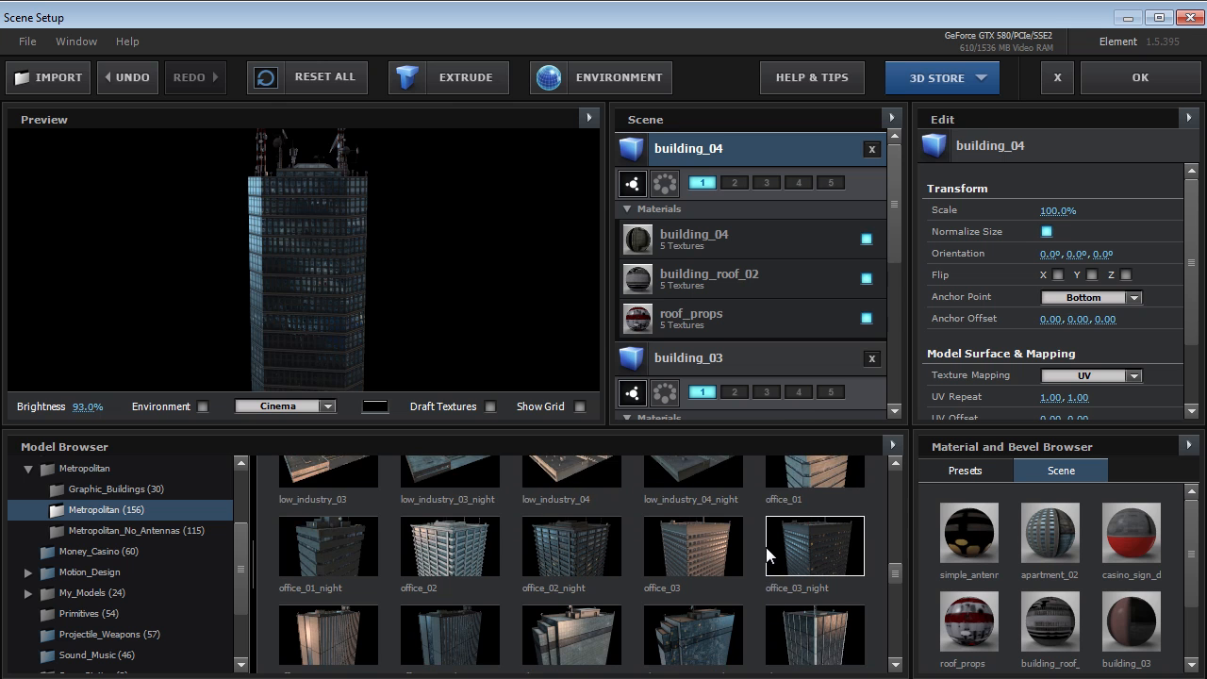
pyautogui.click(467, 540)
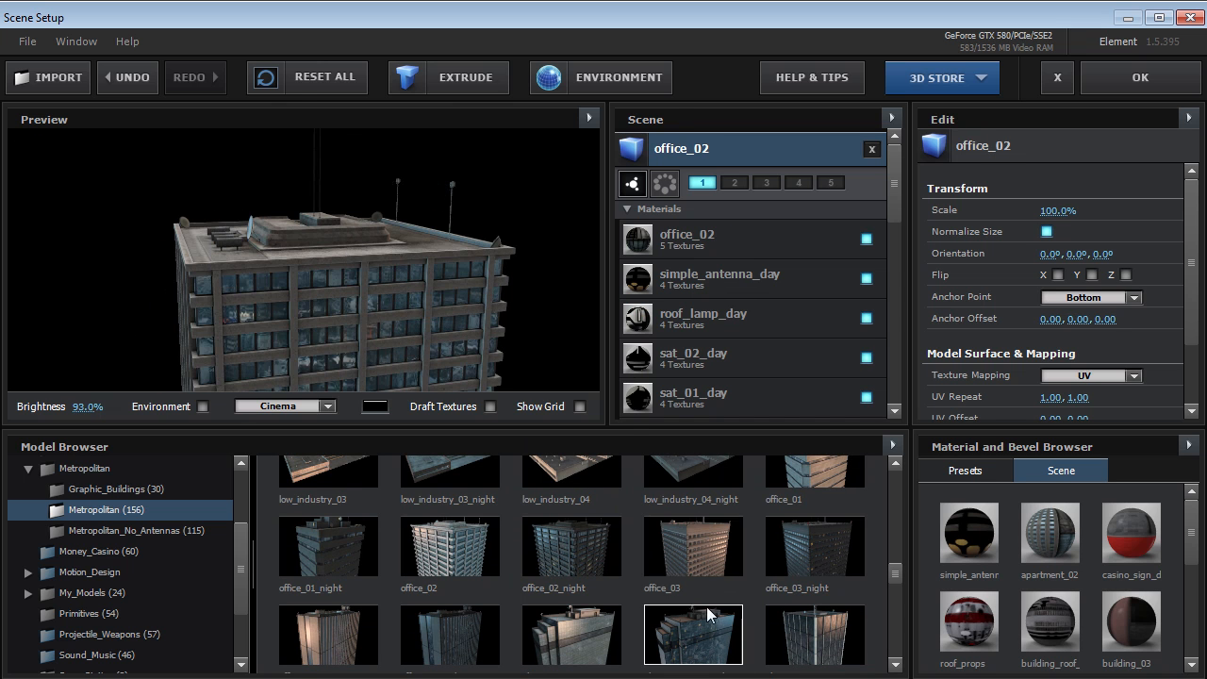
pyautogui.scroll(-2, 725, 579)
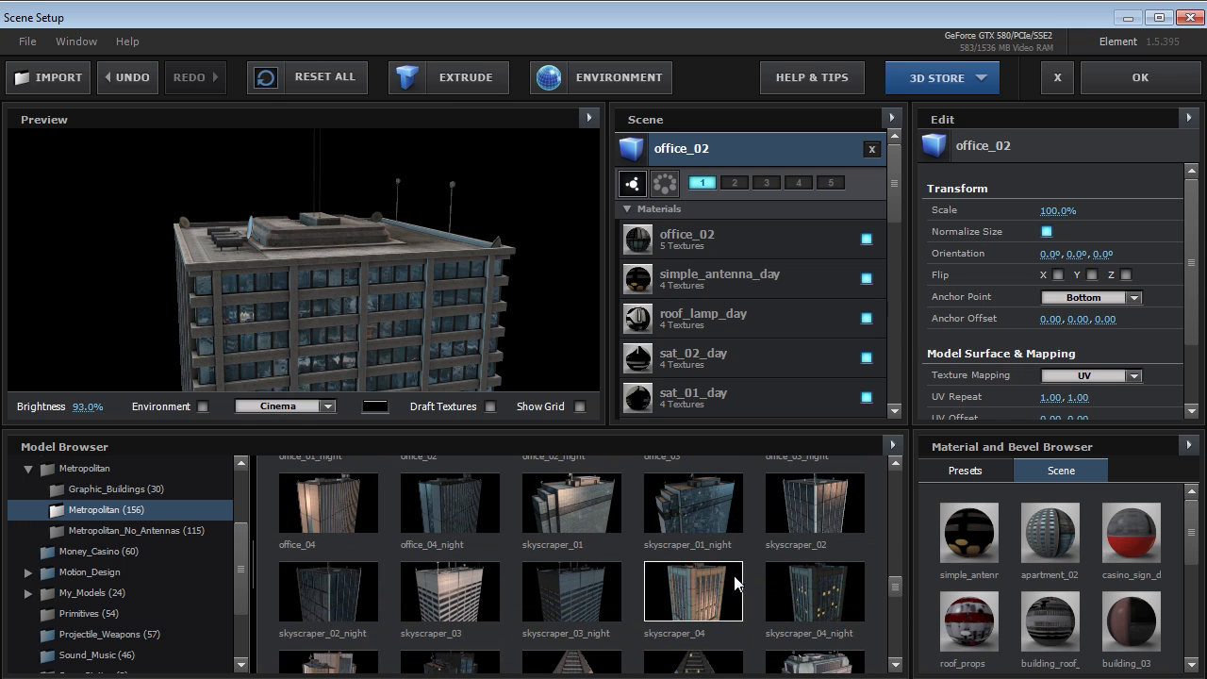
pyautogui.click(303, 502)
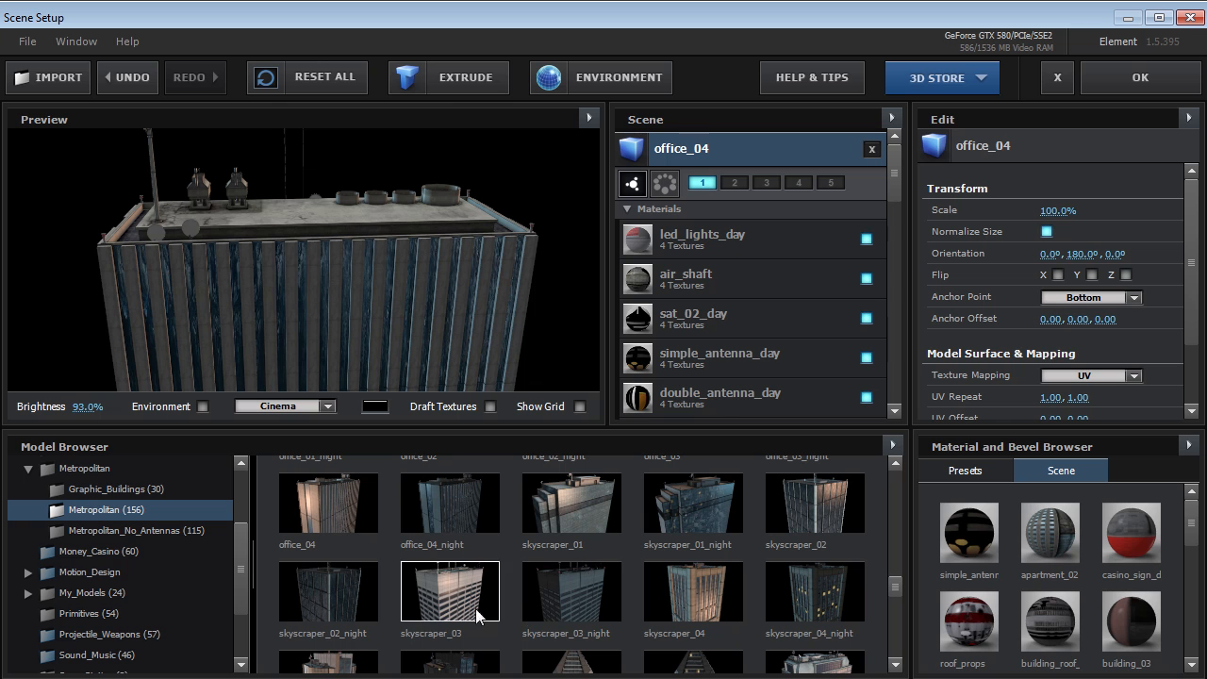
# Add the skyscraper_03 and skyscraper_02 models from the Metropolitan folder to the scene
pyautogui.click(446, 606)
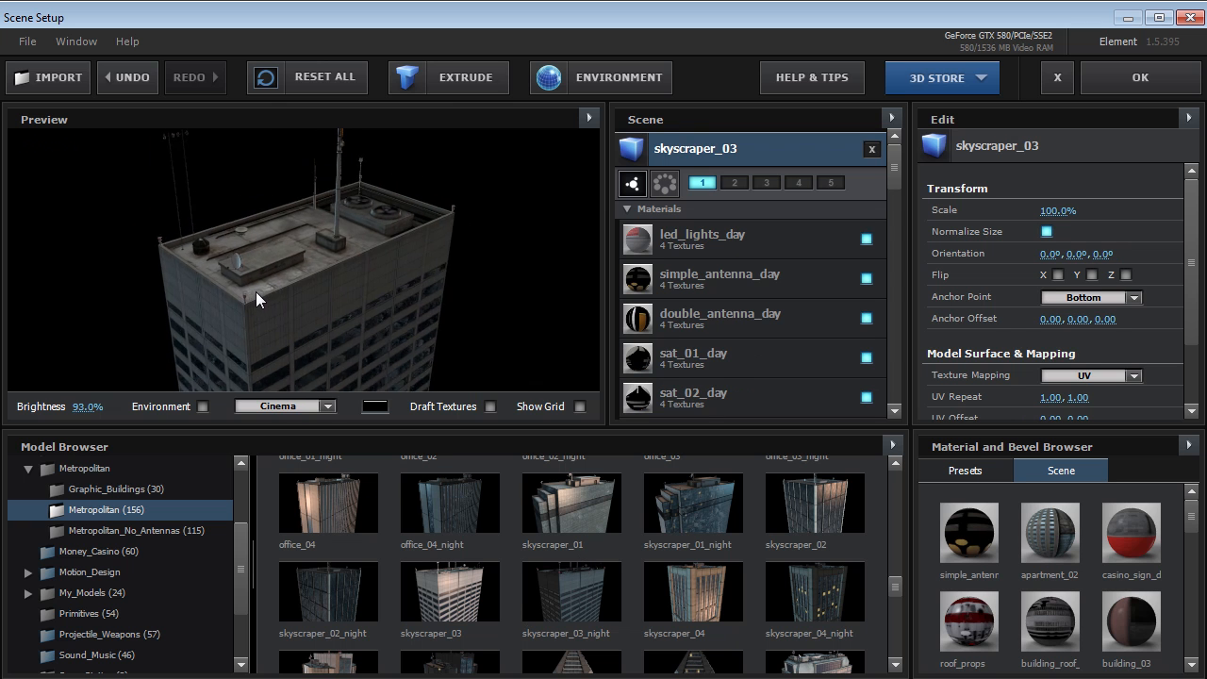
pyautogui.scroll(-1, 717, 603)
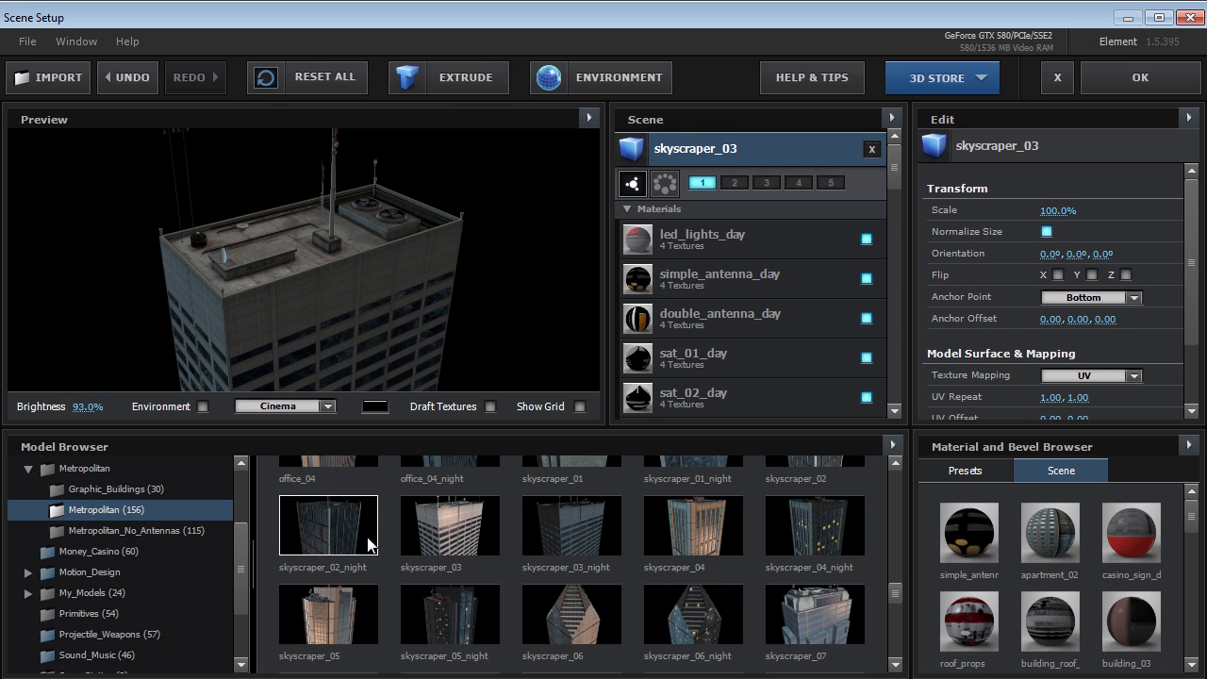
pyautogui.scroll(1, 687, 545)
pyautogui.click(791, 510)
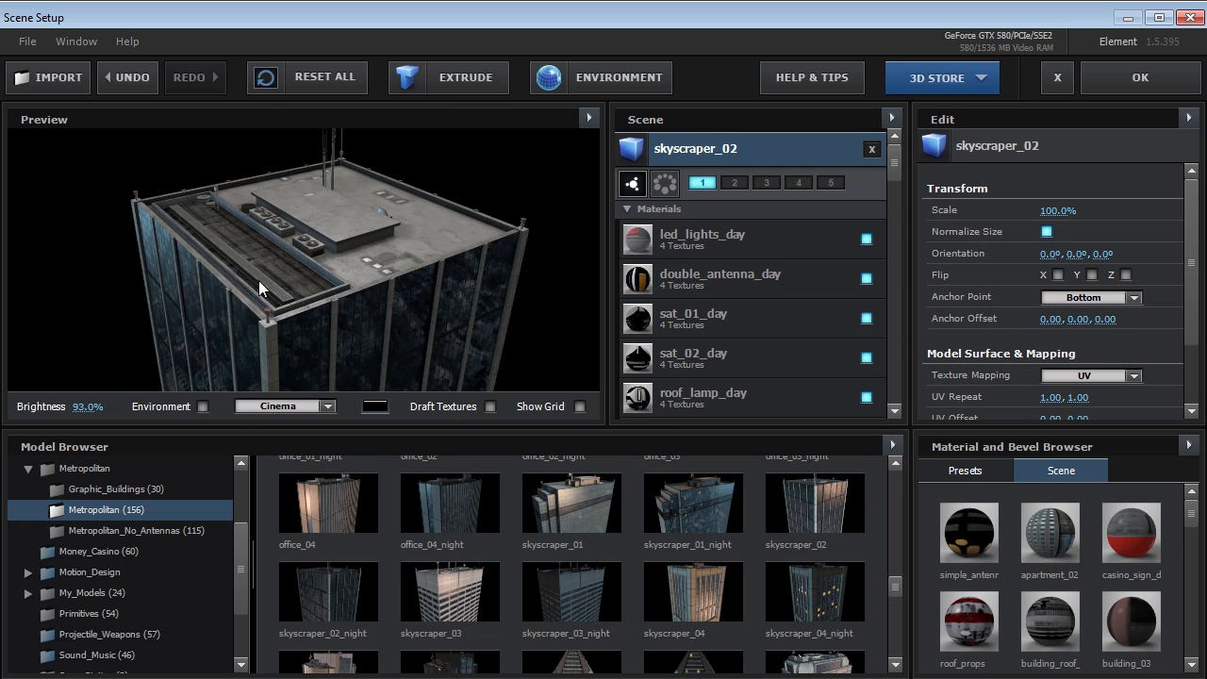
# Collapse the material lists of all models in the scene and accept the scene setup
pyautogui.moveTo(895, 163); pyautogui.dragTo(884, 137)
pyautogui.click(890, 118)
pyautogui.click(894, 146)
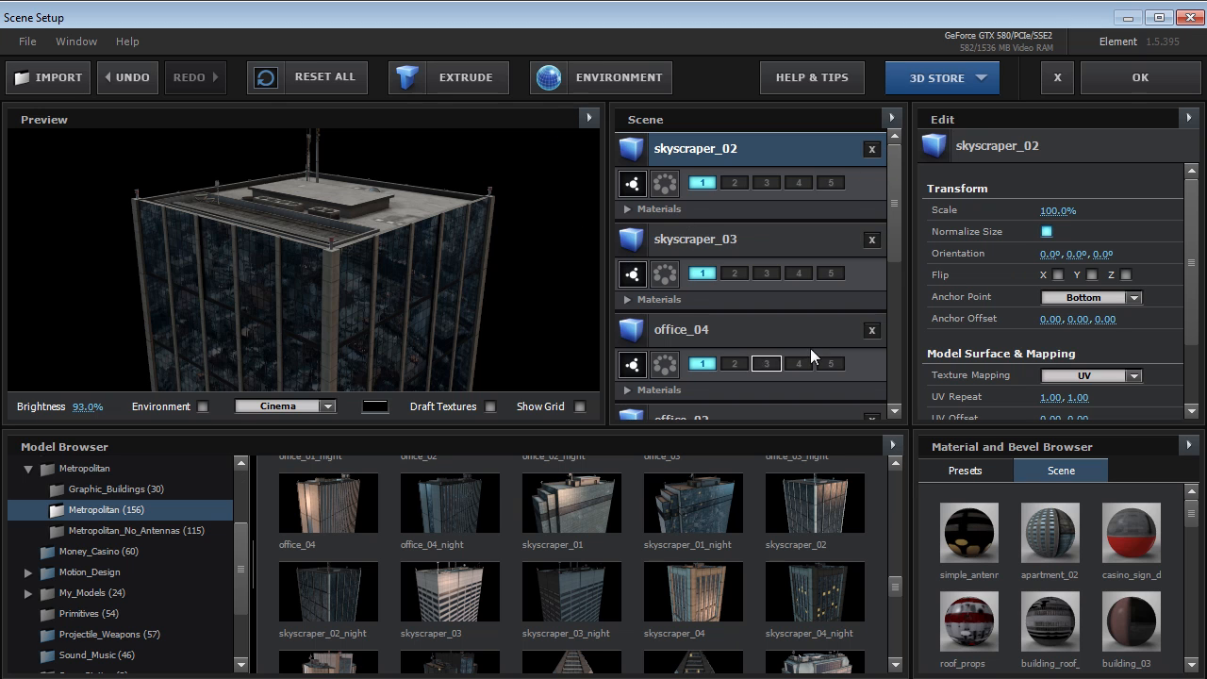
pyautogui.scroll(-3, 290, 292)
pyautogui.moveTo(290, 292); pyautogui.dragTo(336, 329)
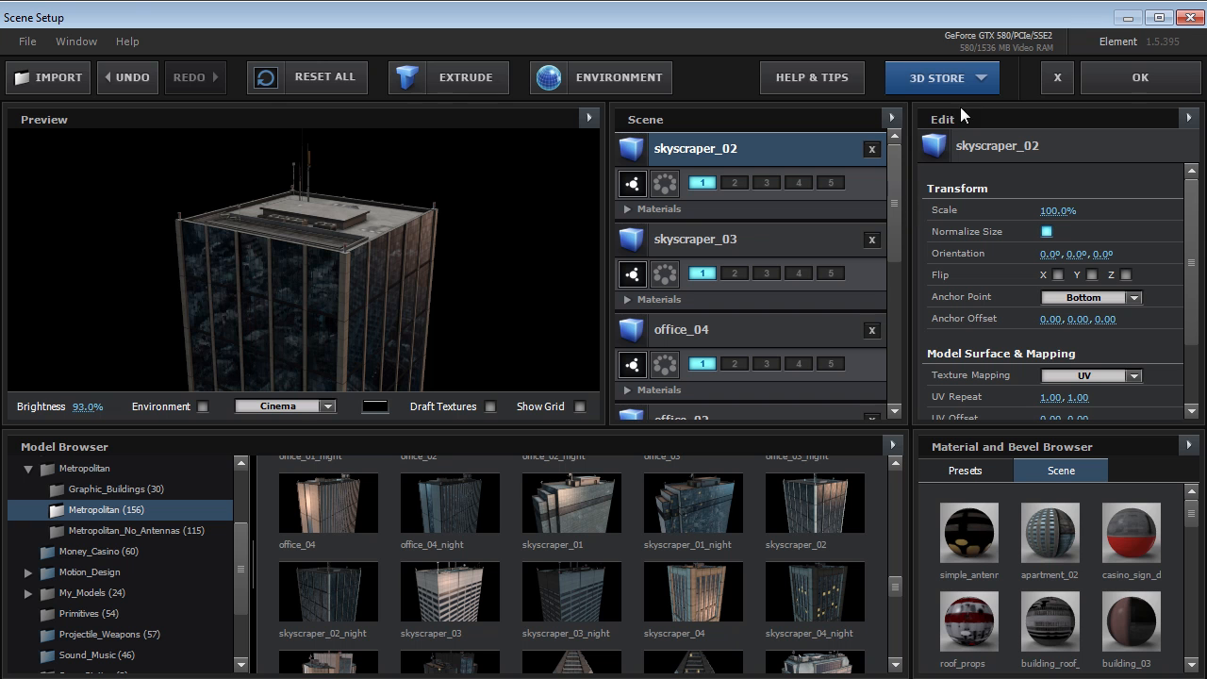
pyautogui.click(1140, 77)
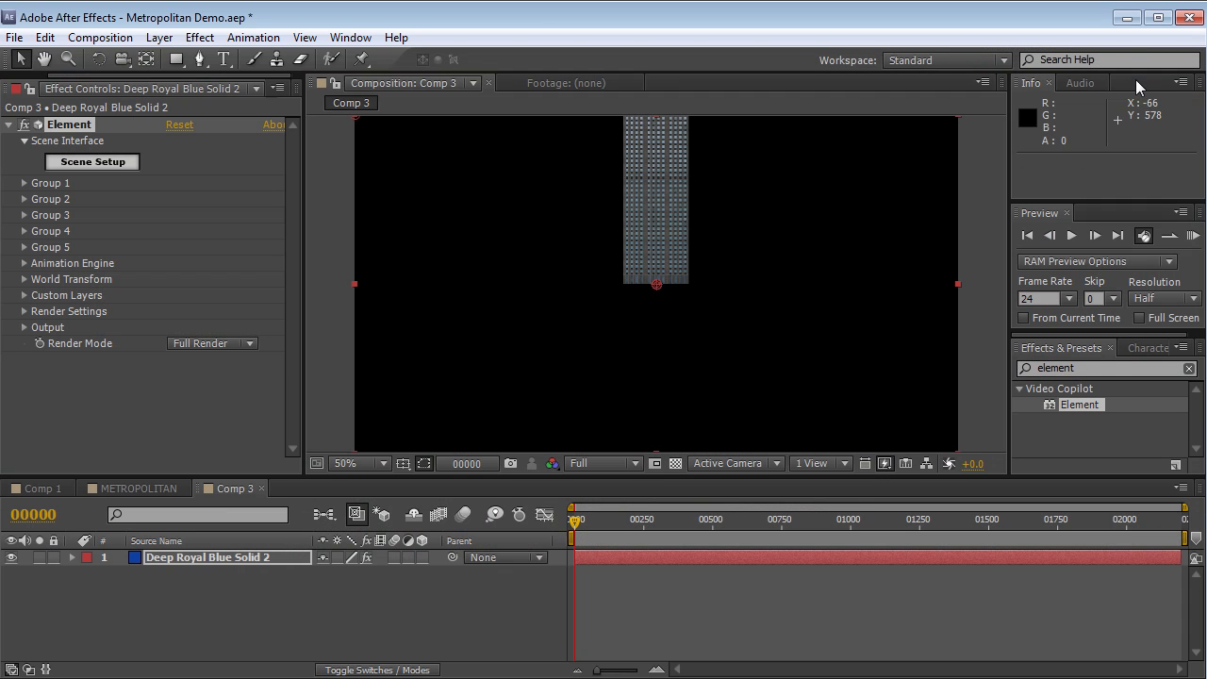
# Add a two-node camera with the 20mm preset to Comp 3
pyautogui.click(159, 37)
pyautogui.moveTo(169, 58)
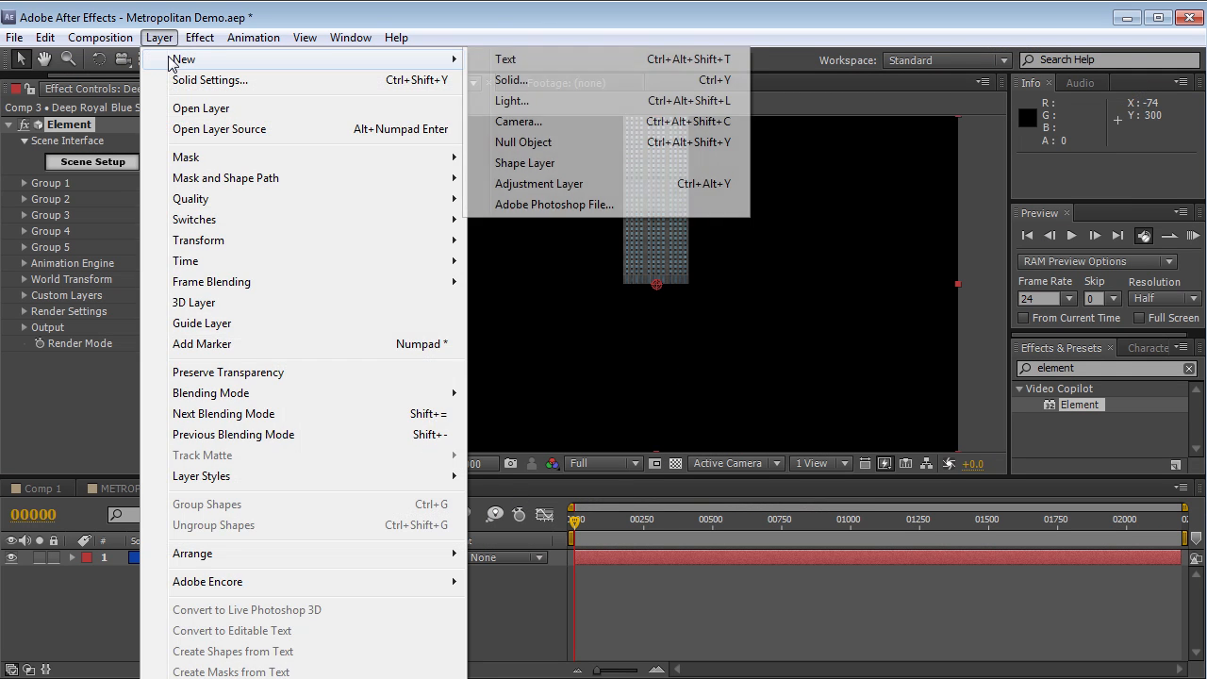
pyautogui.moveTo(153, 37)
pyautogui.click(518, 122)
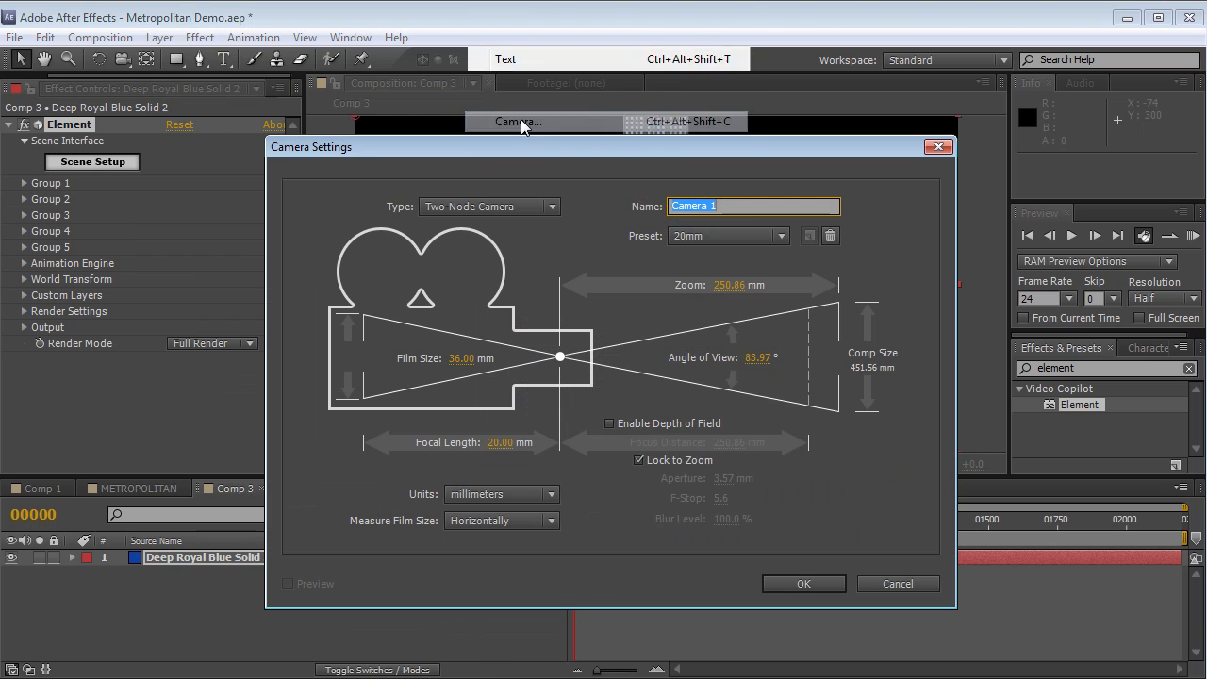
pyautogui.press('Return')
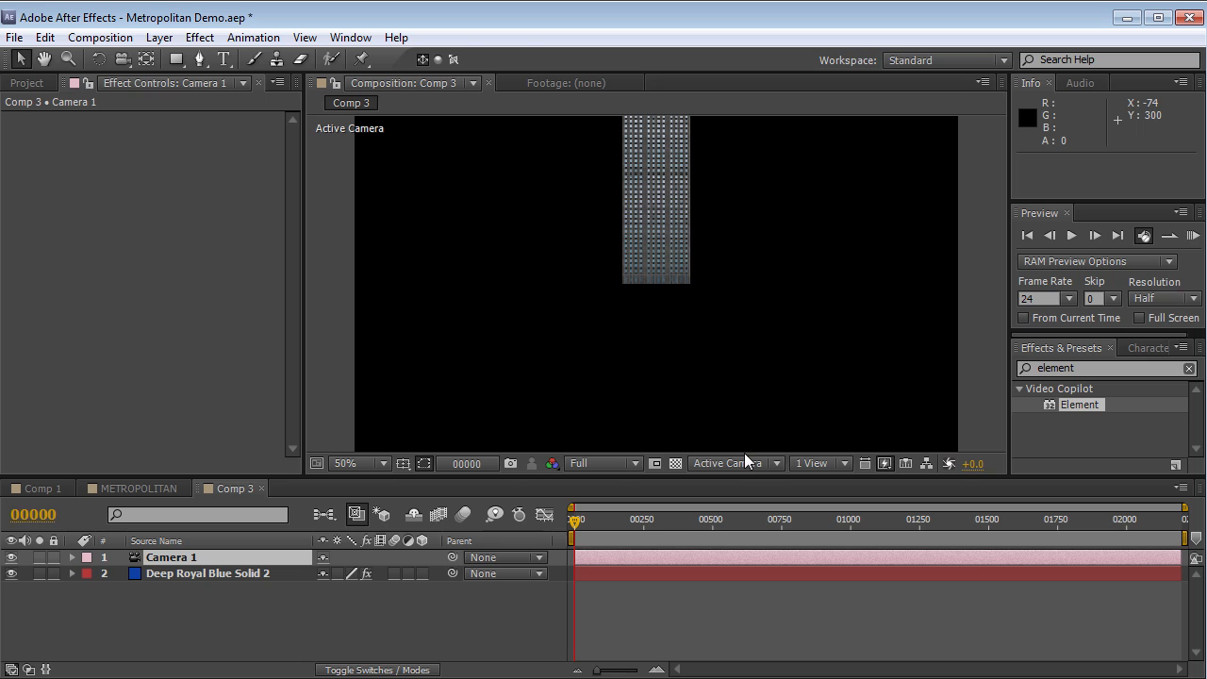
# Rename the Camera 1 layer as Skycam and orbit it to look down on the building at an angle
pyautogui.click(160, 562)
pyautogui.press('Return')
pyautogui.write('Skycam')
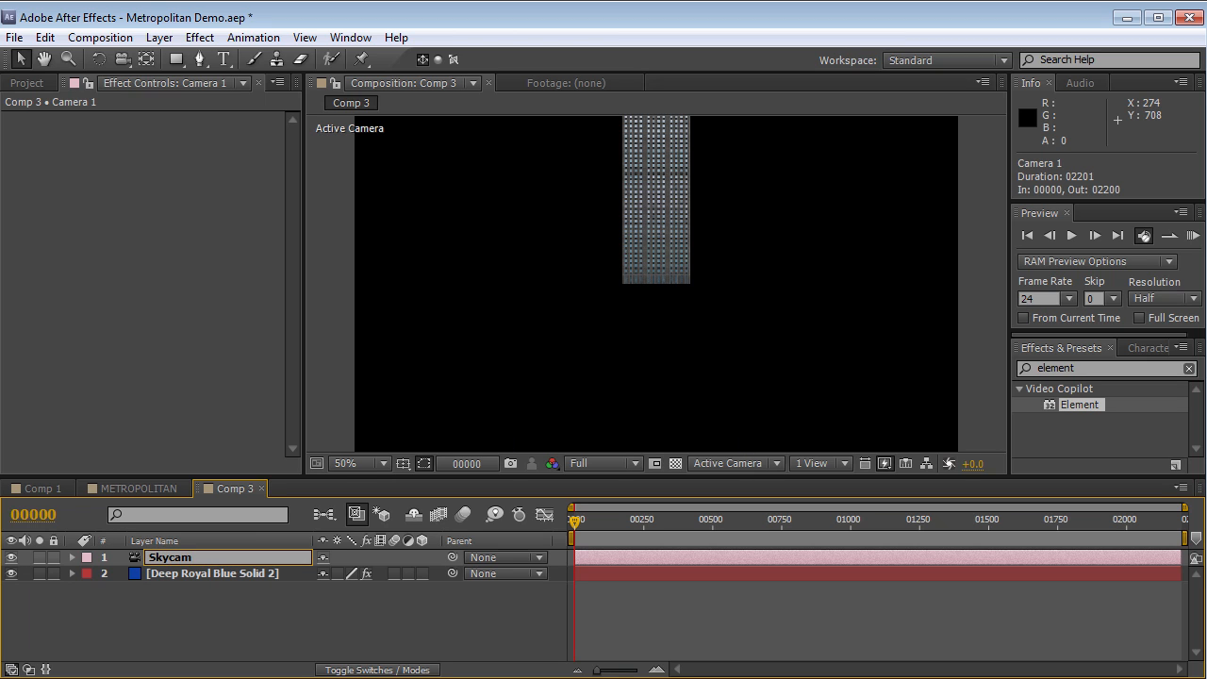
pyautogui.press('Return')
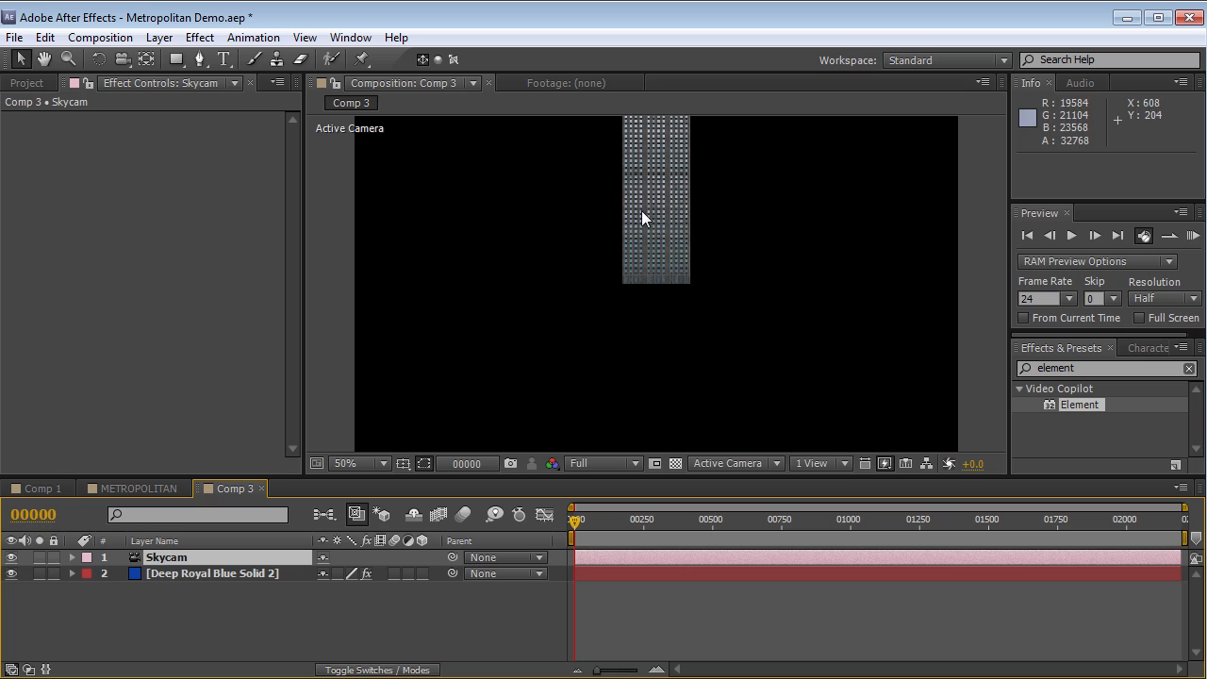
pyautogui.press('c')
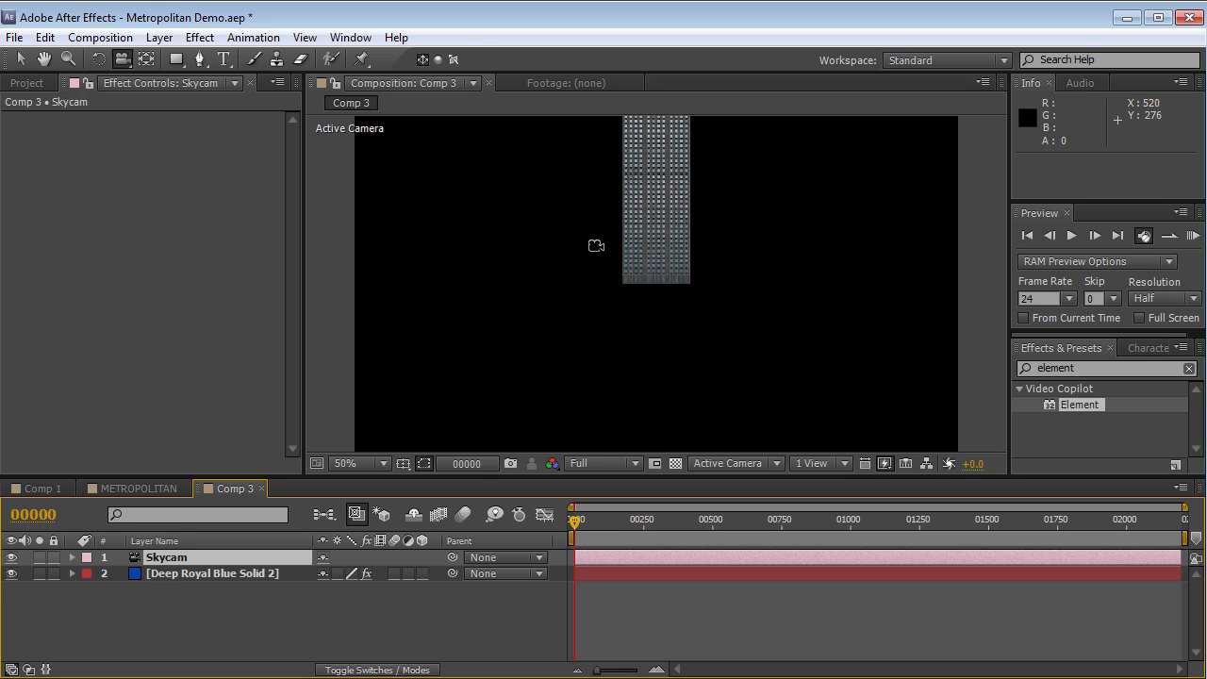
pyautogui.moveTo(609, 172); pyautogui.dragTo(678, 279)
# Rename the Deep Royal Blue Solid 2 layer as Element
pyautogui.click(221, 572)
pyautogui.press('Return')
pyautogui.write('Element')
pyautogui.press('Return')
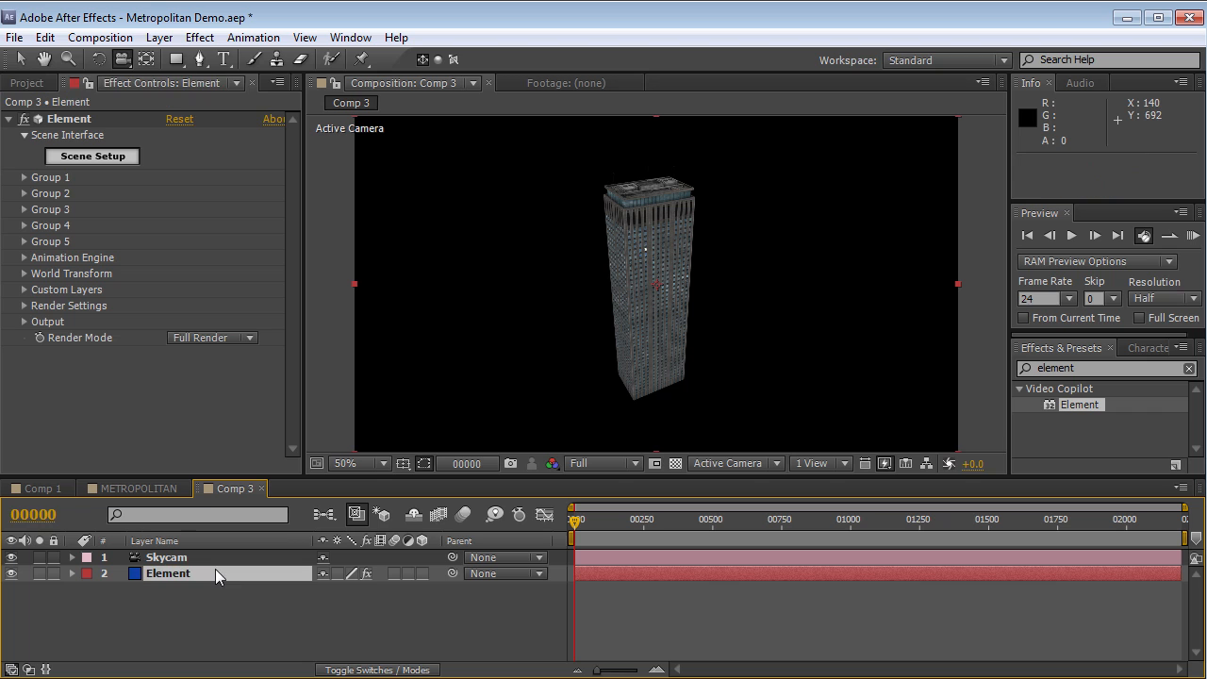
# Set the Replicator Shape of Element's Group 1 Particle Replicator to Plane
pyautogui.click(25, 177)
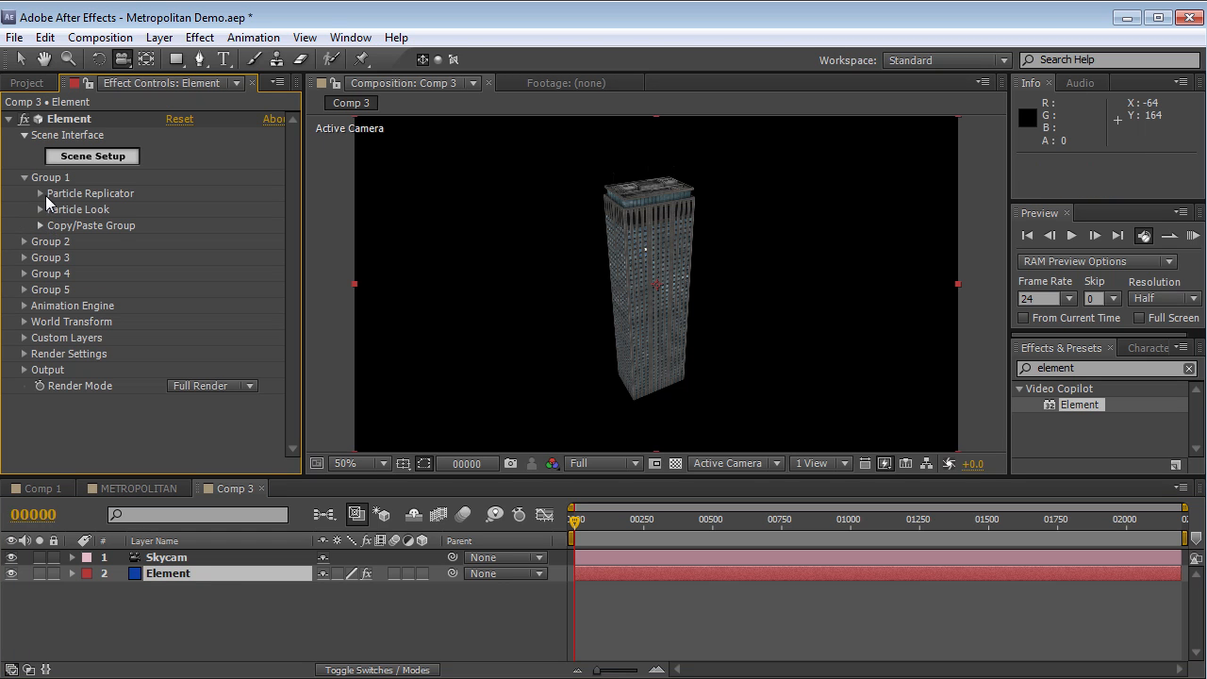
pyautogui.click(40, 194)
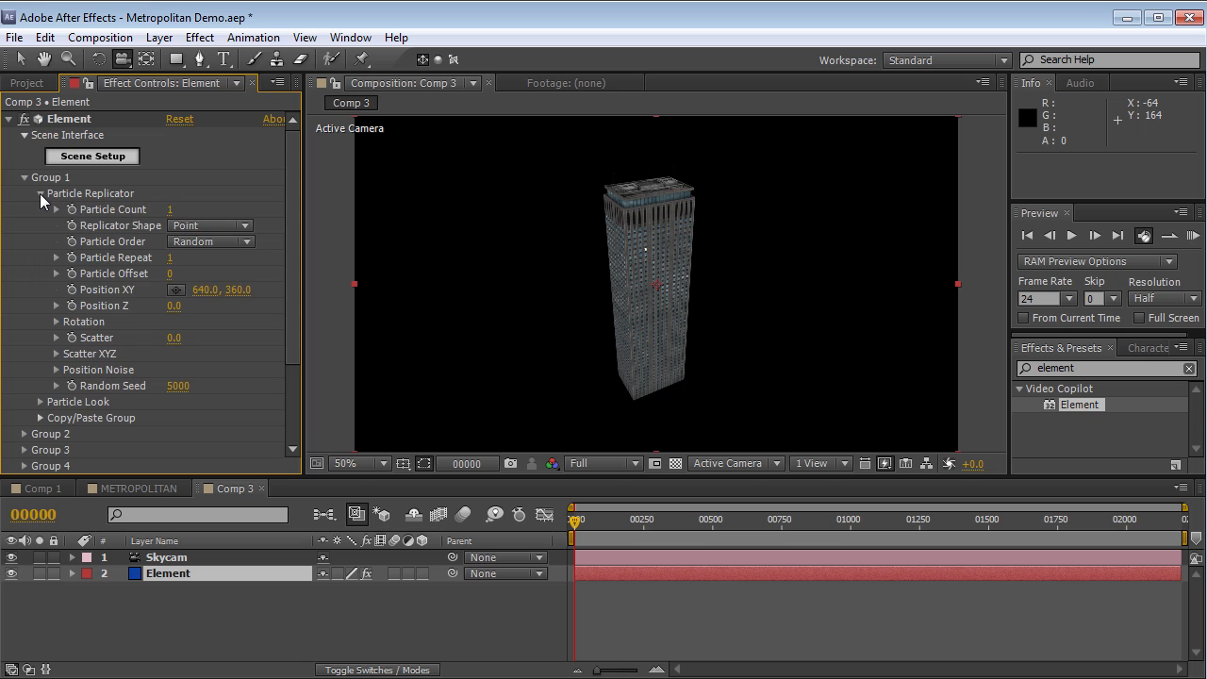
pyautogui.click(212, 227)
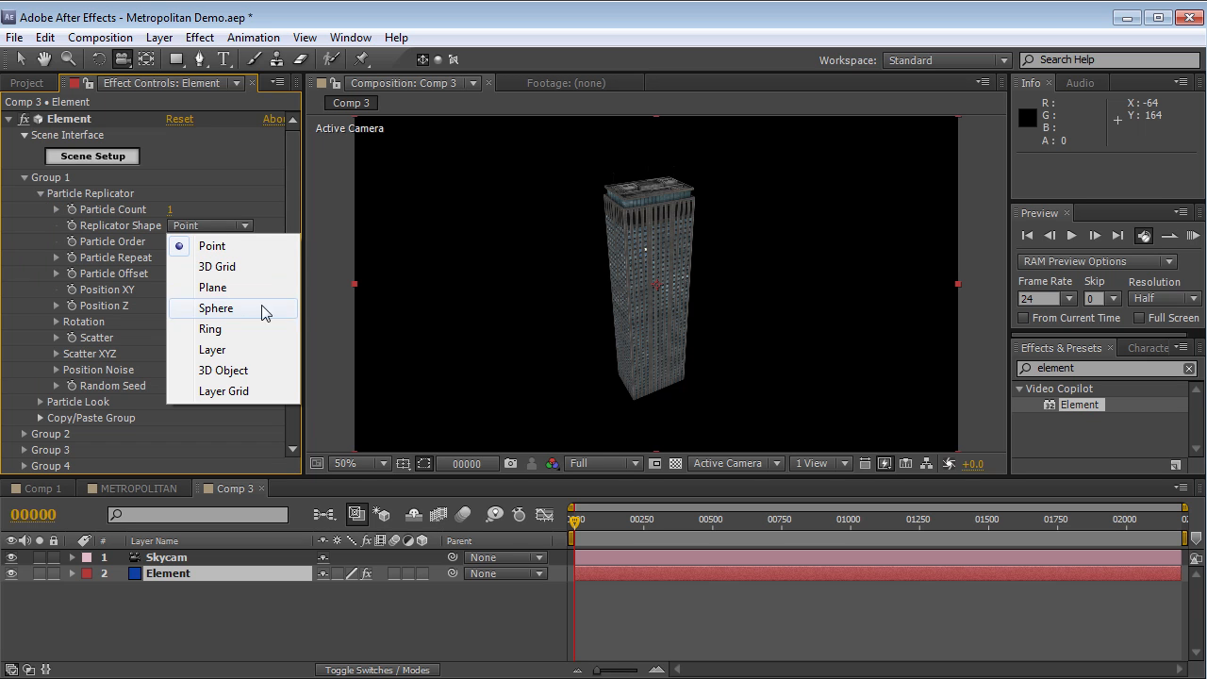
pyautogui.click(213, 287)
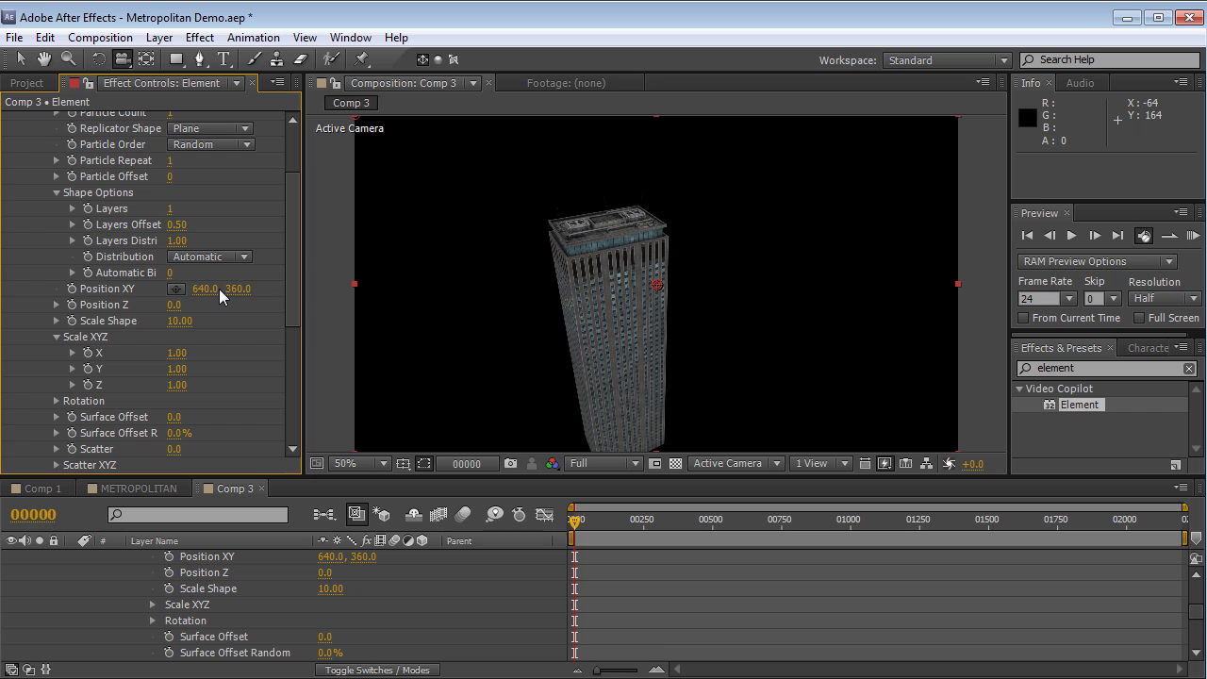
pyautogui.scroll(2, 297, 266)
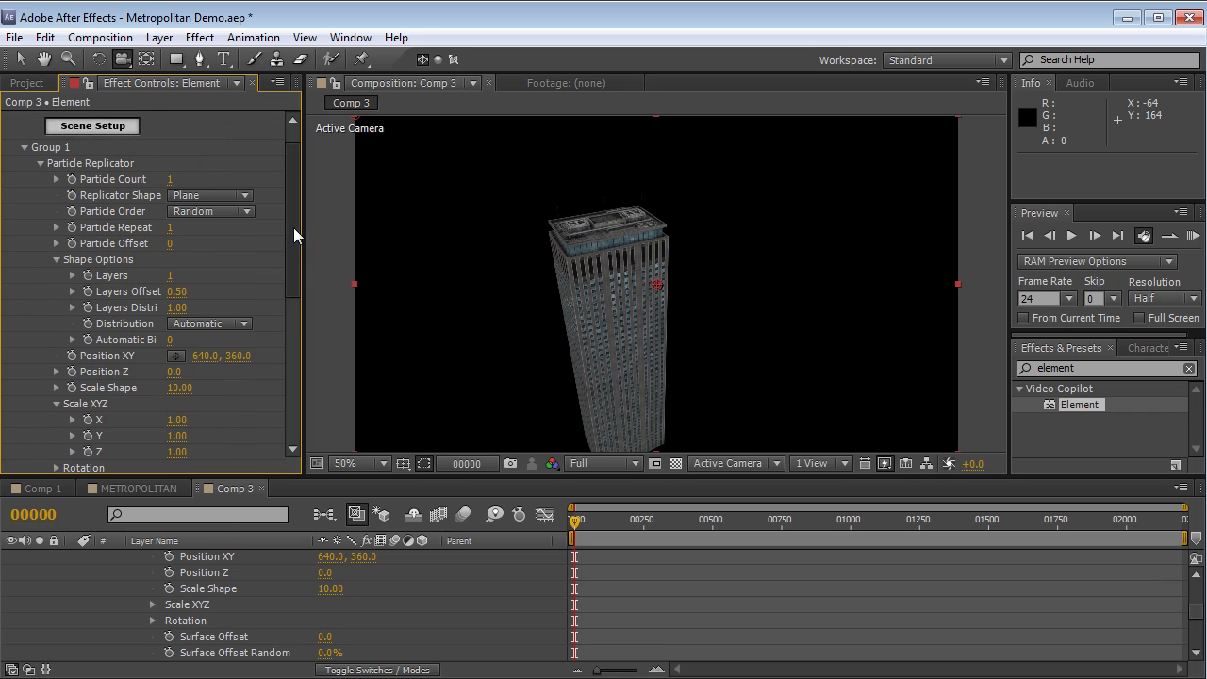
# Set Group 1's Particle Count to 50 and spread the buildings apart with a Scale Shape of 66.70
pyautogui.click(169, 179)
pyautogui.write('50')
pyautogui.press('Return')
pyautogui.moveTo(179, 388); pyautogui.dragTo(228, 377)
# Orbit the Skycam over the replicated buildings and move it in closer to the rooftops
pyautogui.moveTo(642, 227); pyautogui.dragTo(661, 324)
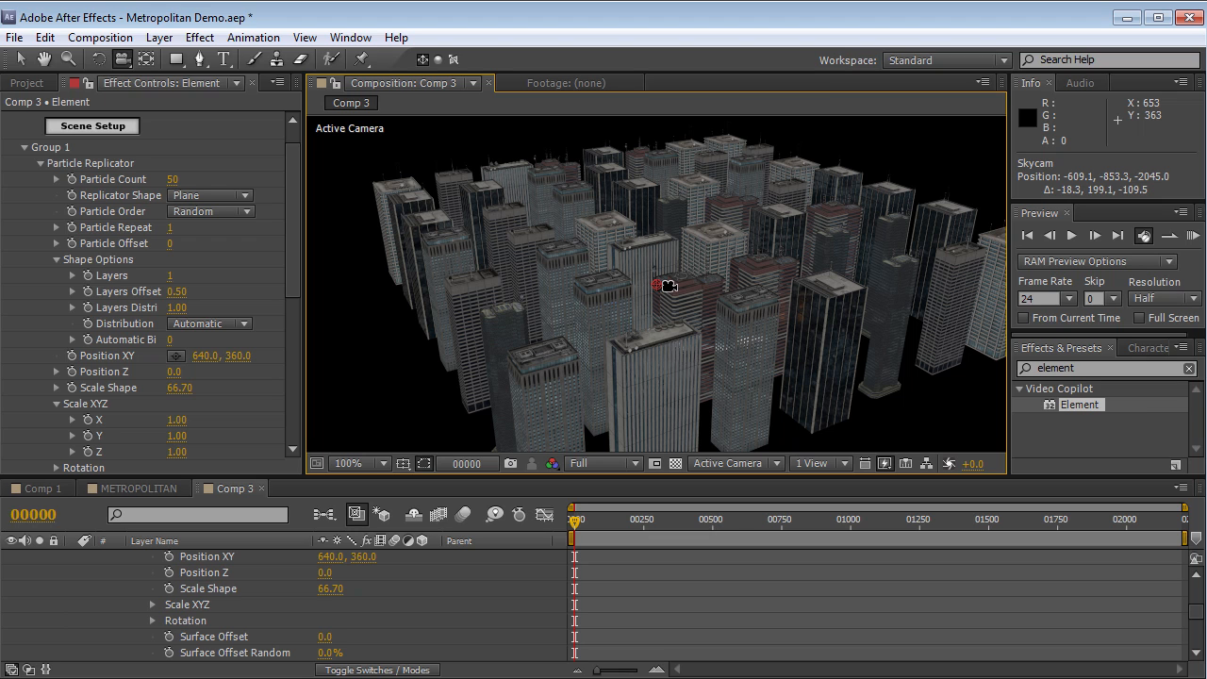
pyautogui.moveTo(568, 276); pyautogui.dragTo(584, 314)
pyautogui.moveTo(584, 314); pyautogui.dragTo(583, 245)
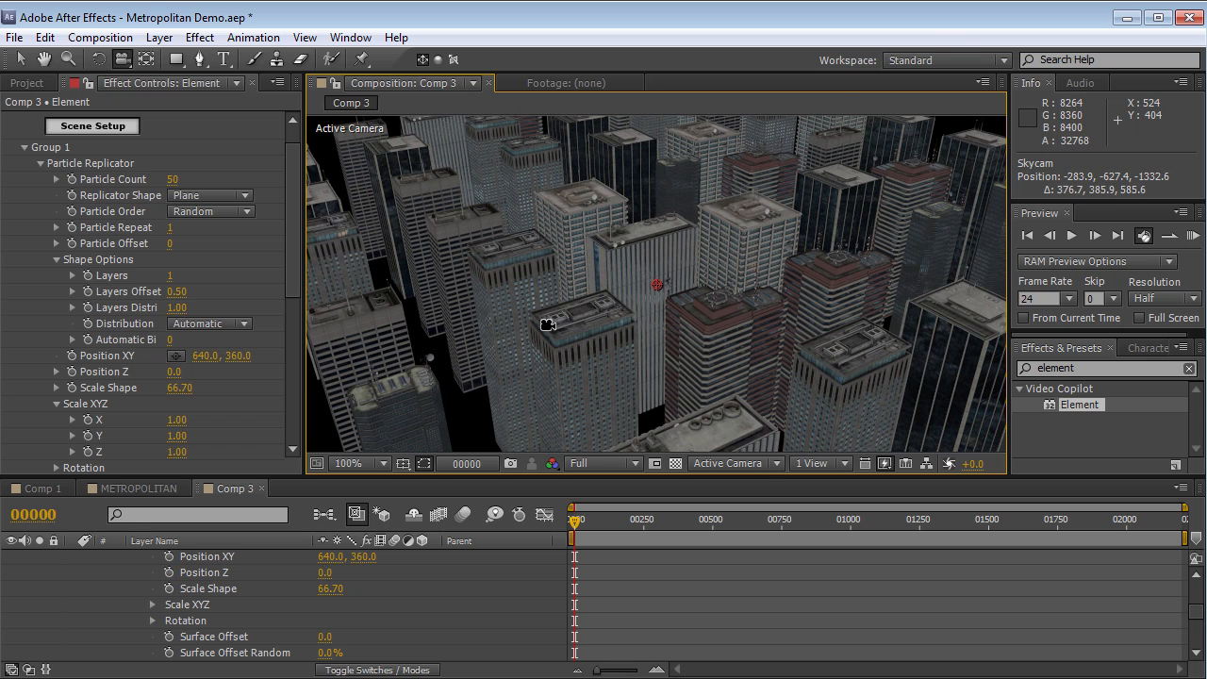
# In Group 1's Particle Look rotation settings, set the Y value of Rotation Random XYZ to 7° and inspect the buildings up close
pyautogui.click(38, 162)
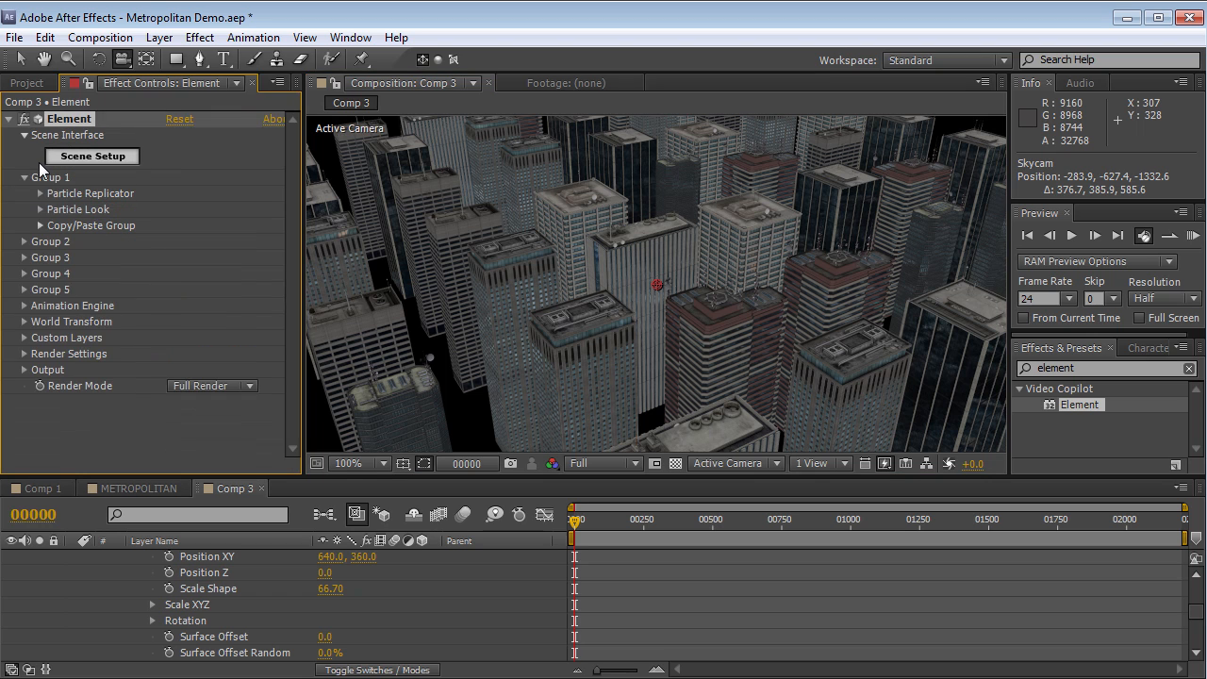
pyautogui.click(40, 209)
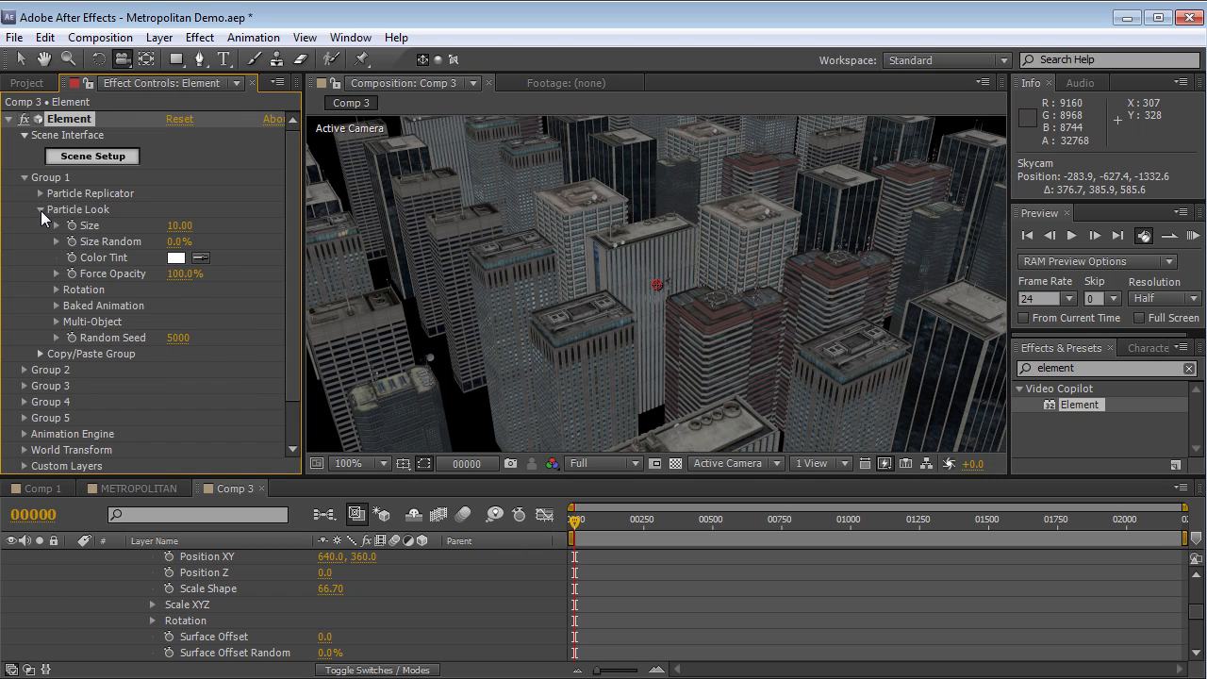
pyautogui.click(56, 290)
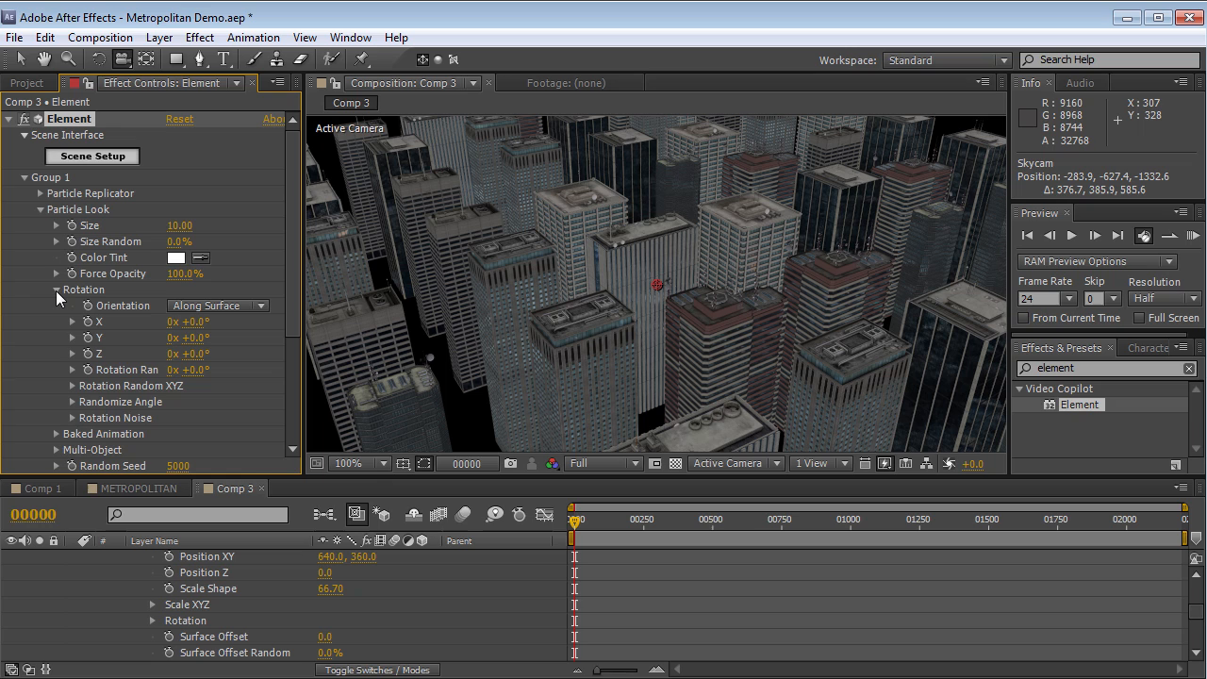
pyautogui.click(72, 387)
pyautogui.moveTo(191, 418); pyautogui.dragTo(241, 408)
pyautogui.moveTo(233, 408); pyautogui.dragTo(145, 420)
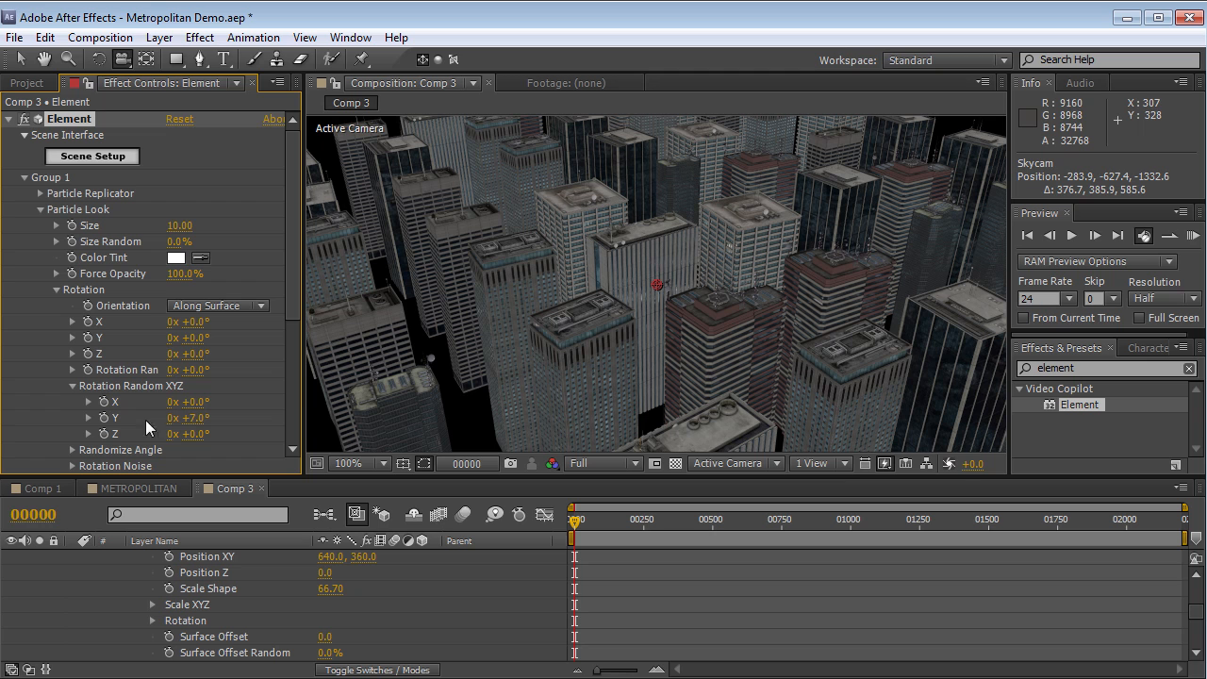
pyautogui.scroll(3, 573, 334)
pyautogui.scroll(-2, 596, 327)
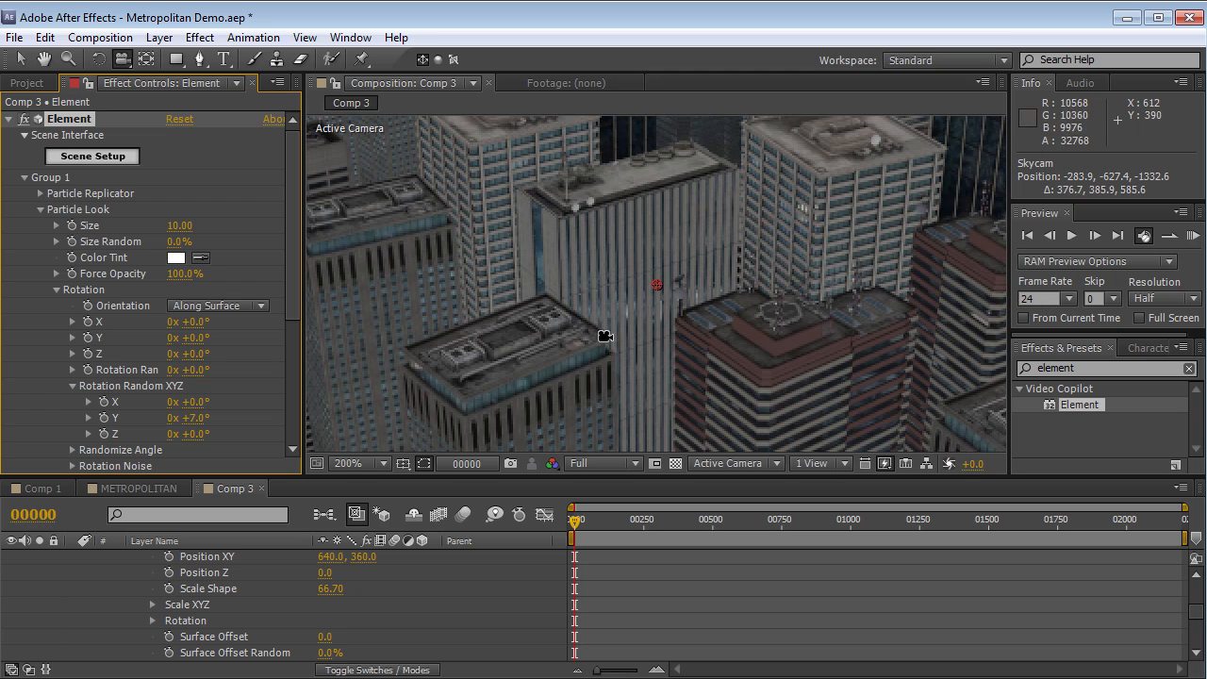
pyautogui.scroll(-3, 605, 335)
pyautogui.scroll(-2, 71, 339)
pyautogui.click(73, 337)
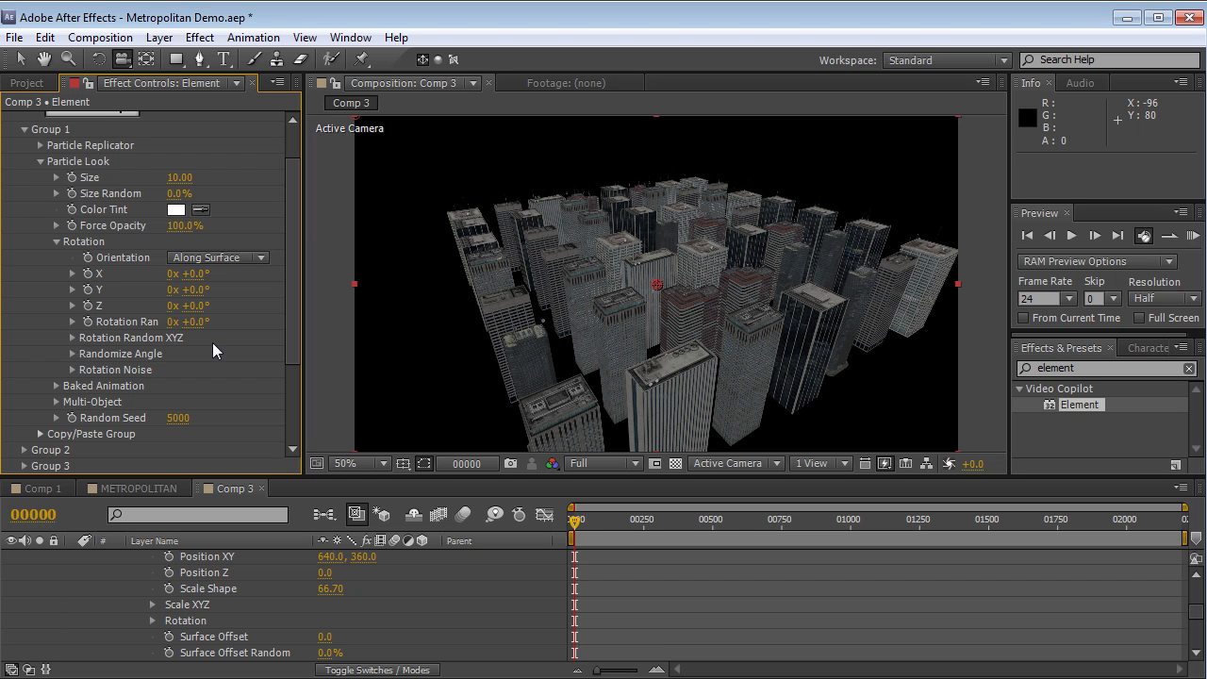
# Set the Y value of Randomize Angle in Group 1's Particle Look rotation to 90°
pyautogui.click(74, 355)
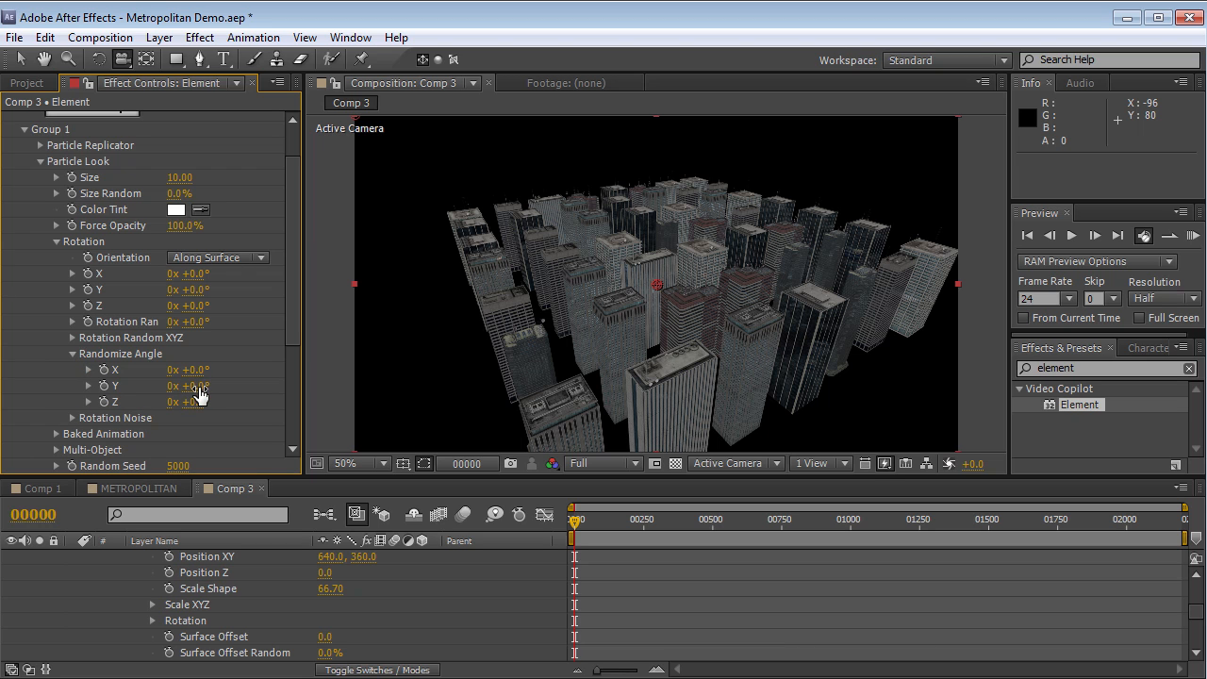
pyautogui.click(612, 305)
pyautogui.press('.')
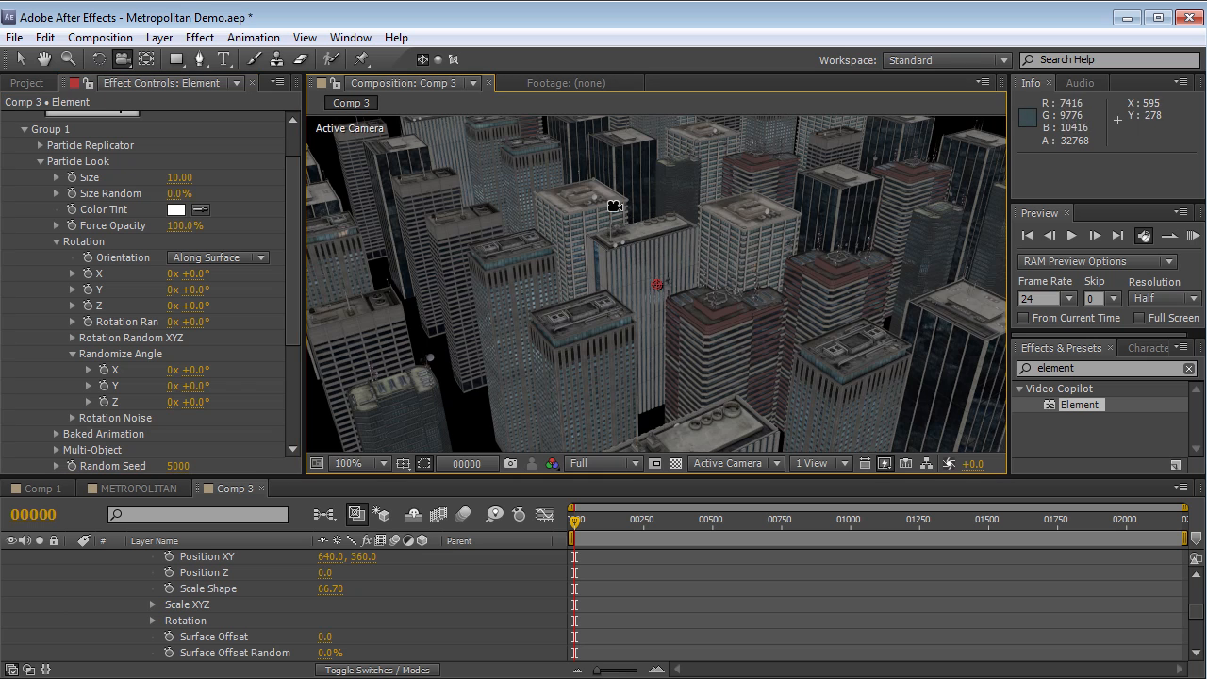
pyautogui.click(195, 394)
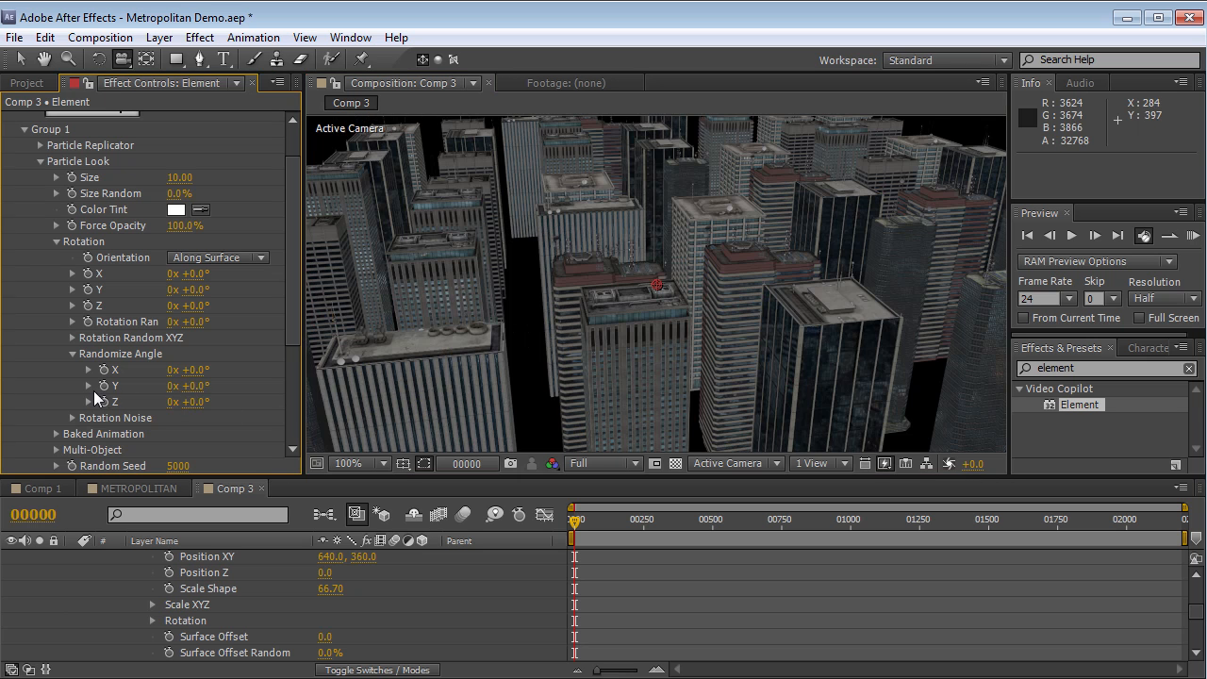
pyautogui.click(195, 386)
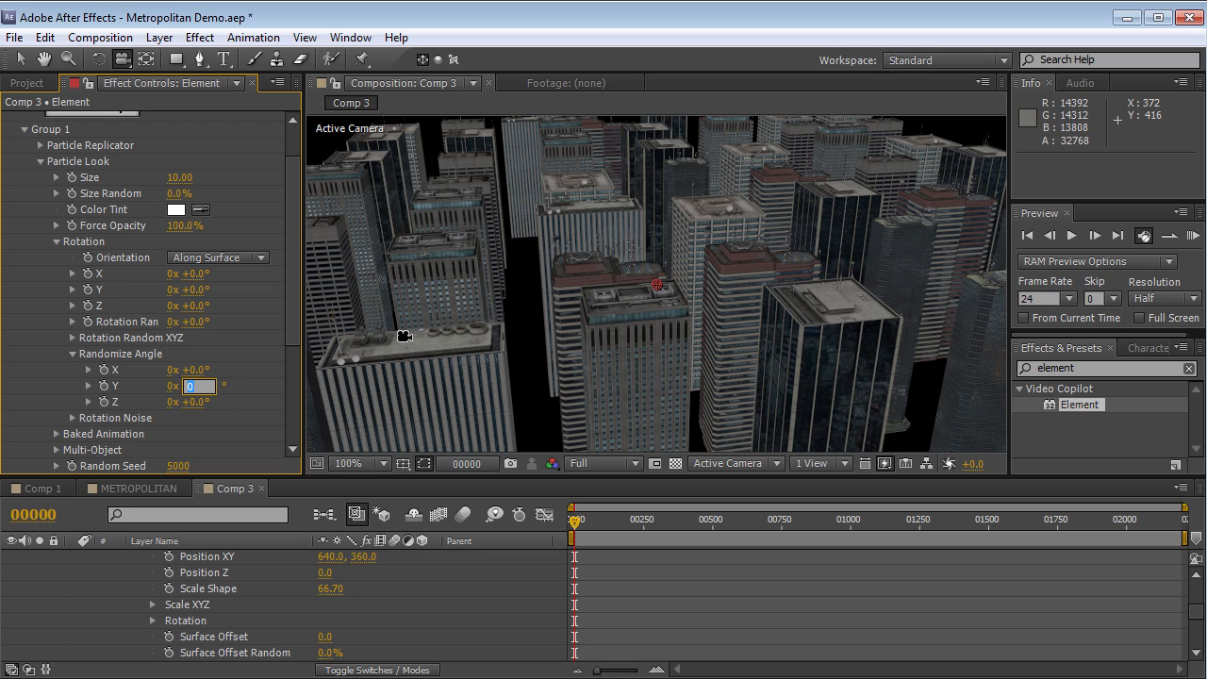
pyautogui.write('90')
pyautogui.press('Return')
# Orbit and reposition the Skycam for a lower, wider view across the city rooftops
pyautogui.moveTo(714, 329); pyautogui.dragTo(610, 327)
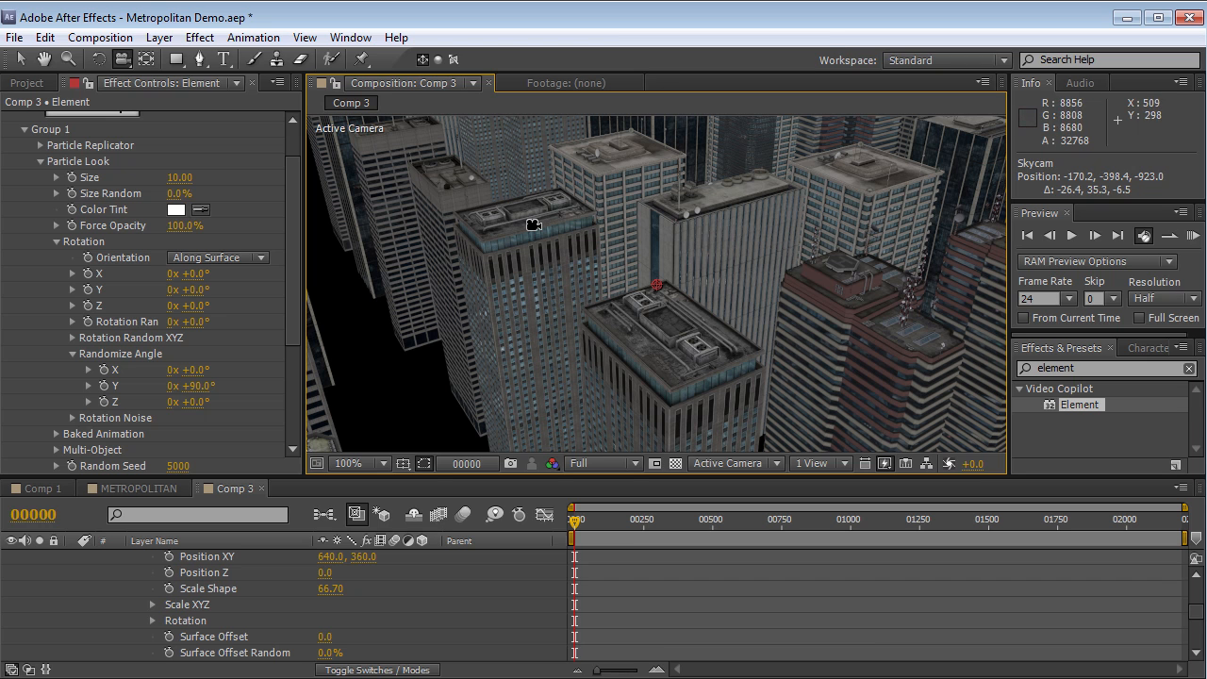
pyautogui.moveTo(837, 170); pyautogui.dragTo(735, 299)
pyautogui.moveTo(702, 206); pyautogui.dragTo(619, 342)
pyautogui.moveTo(643, 264); pyautogui.dragTo(643, 329)
pyautogui.moveTo(703, 260); pyautogui.dragTo(687, 283)
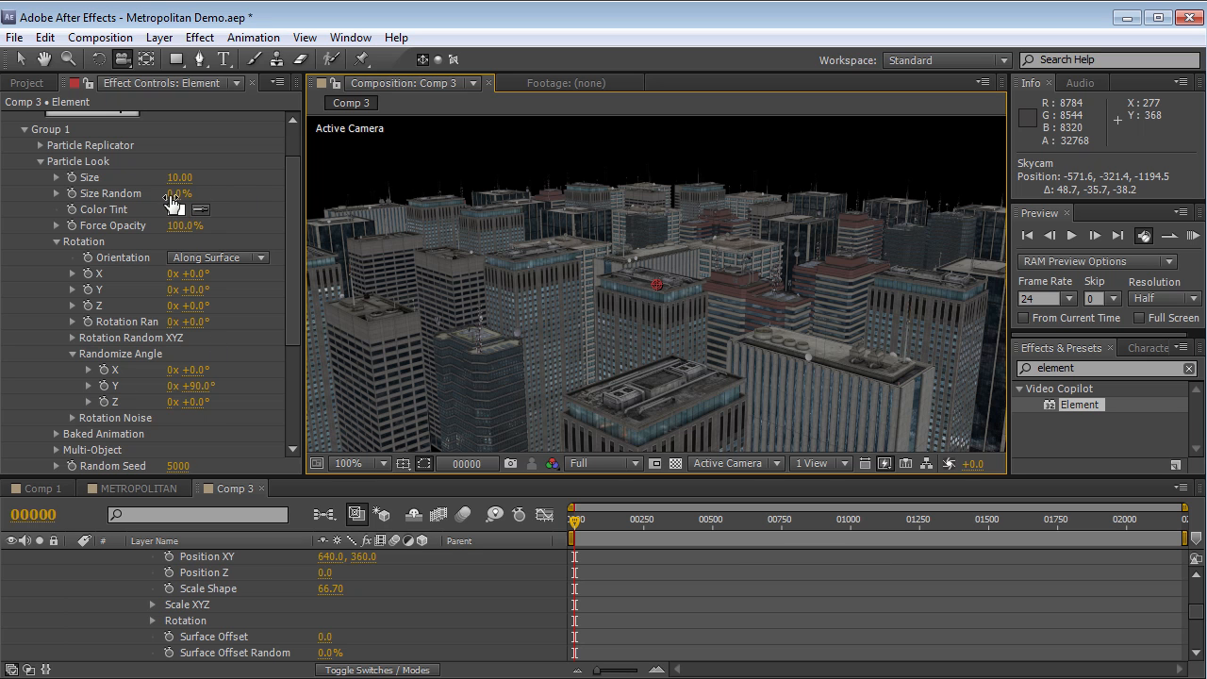
# Set Group 1's Size Random to 14% and increase its Particle Count to 92
pyautogui.moveTo(175, 193); pyautogui.dragTo(174, 194)
pyautogui.scroll(3, 293, 272)
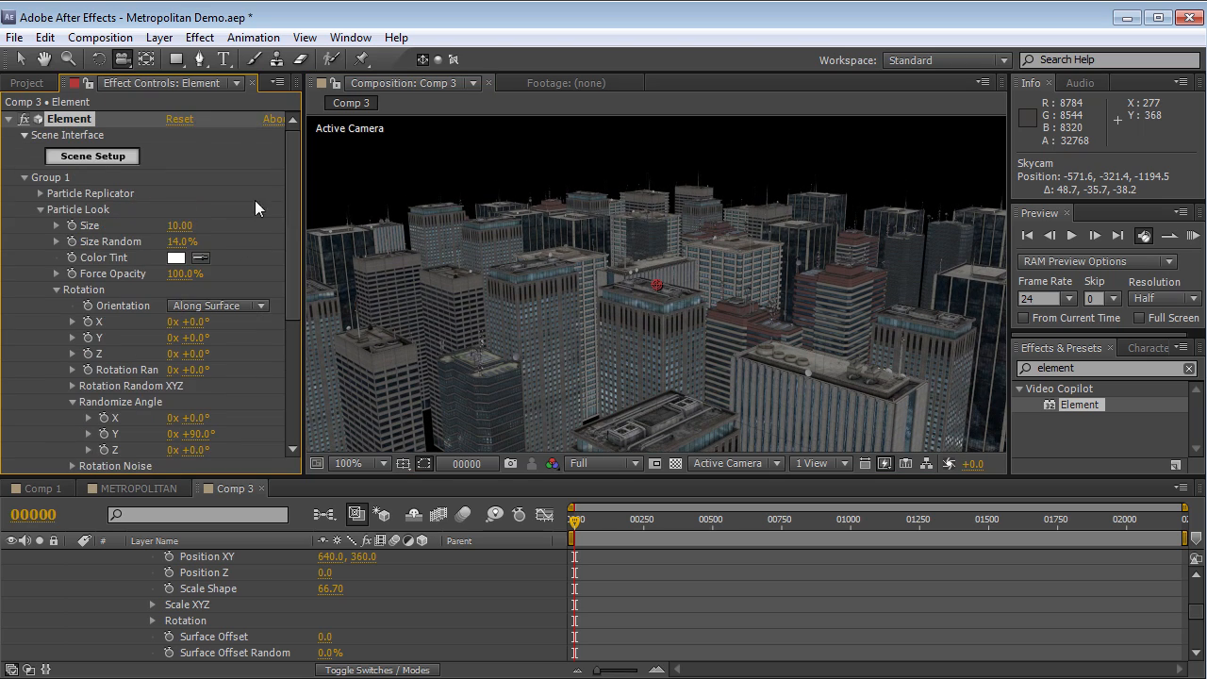
pyautogui.click(41, 208)
pyautogui.click(41, 192)
pyautogui.moveTo(175, 137); pyautogui.dragTo(209, 133)
# Orbit the Skycam to another side of the city and check the composition in a maximized view
pyautogui.moveTo(564, 304); pyautogui.dragTo(722, 352)
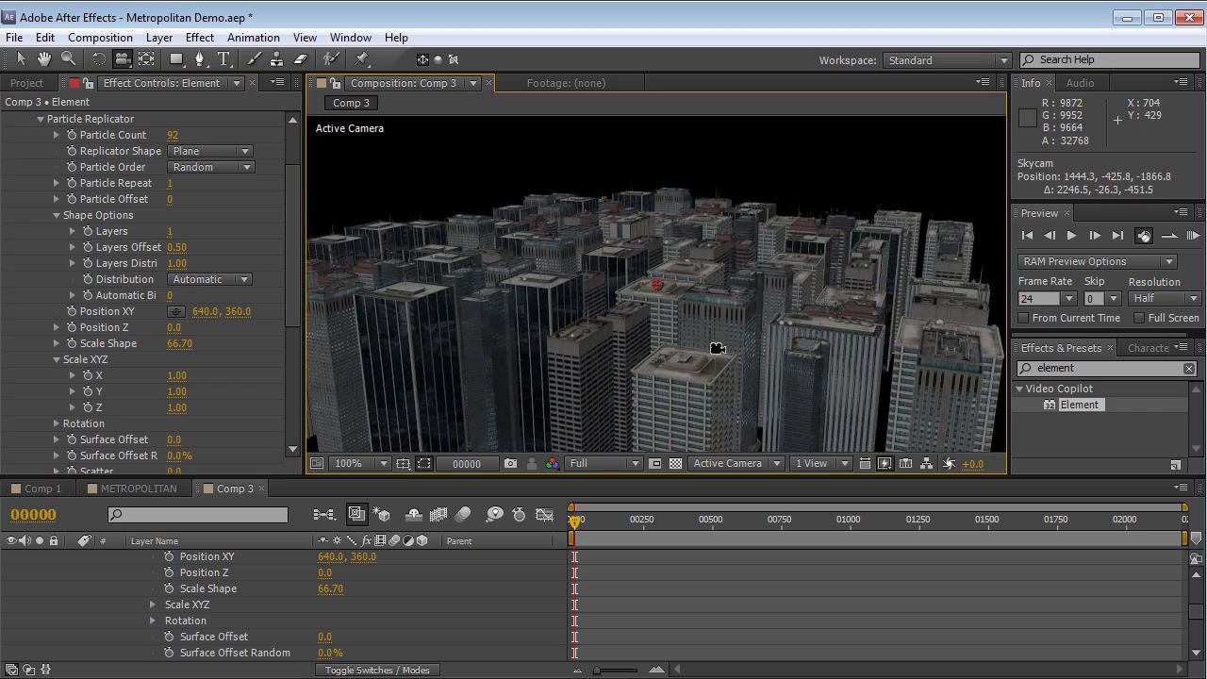
pyautogui.press('`')
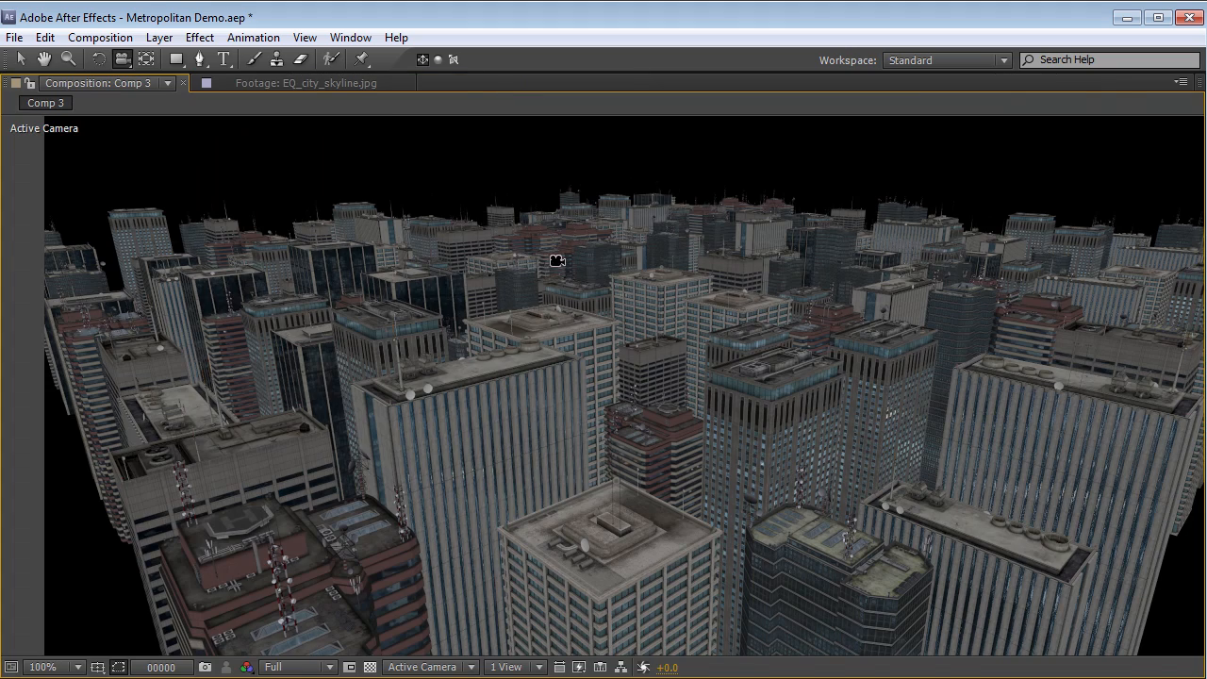
pyautogui.press('`')
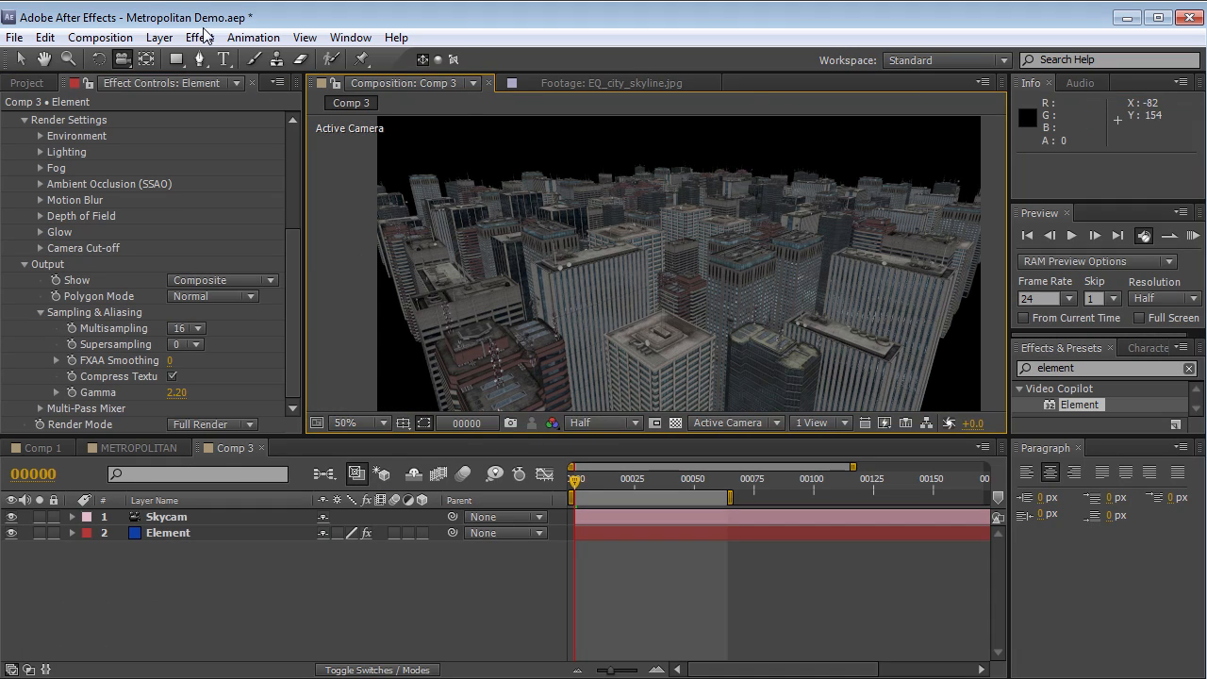
# Add a parallel light at 150% intensity and move its point of interest down so it shines onto the rooftops
pyautogui.click(160, 37)
pyautogui.moveTo(490, 60)
pyautogui.click(514, 100)
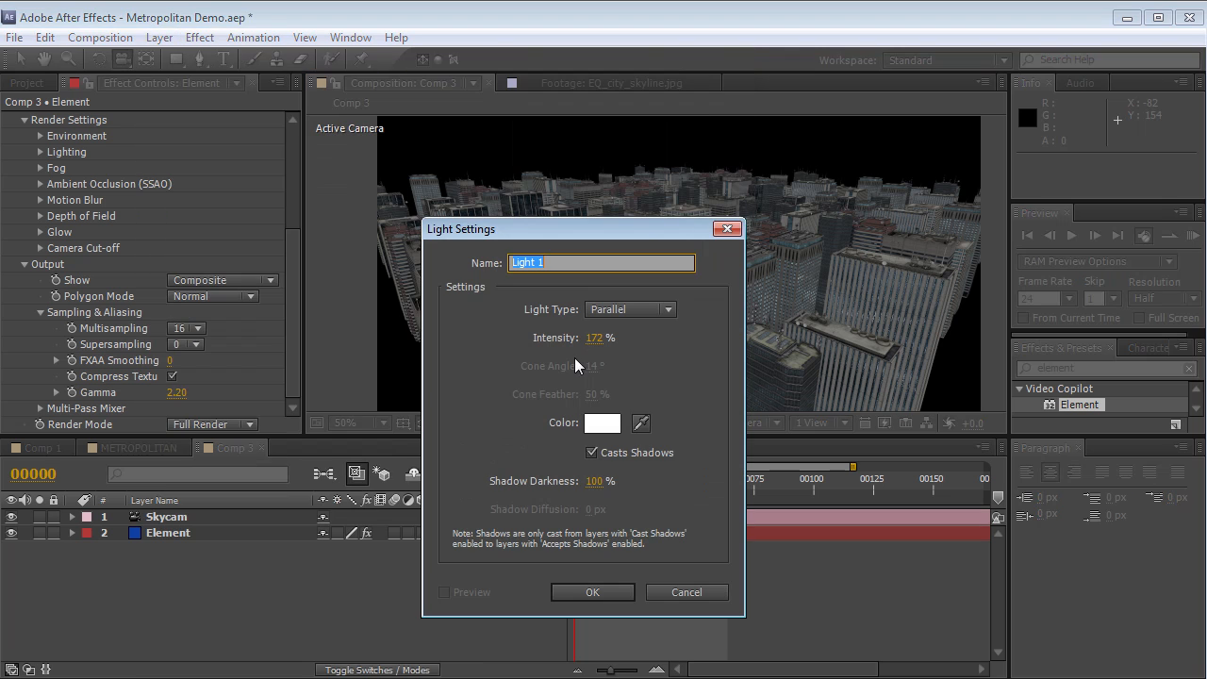
pyautogui.click(627, 309)
pyautogui.click(607, 337)
pyautogui.click(603, 339)
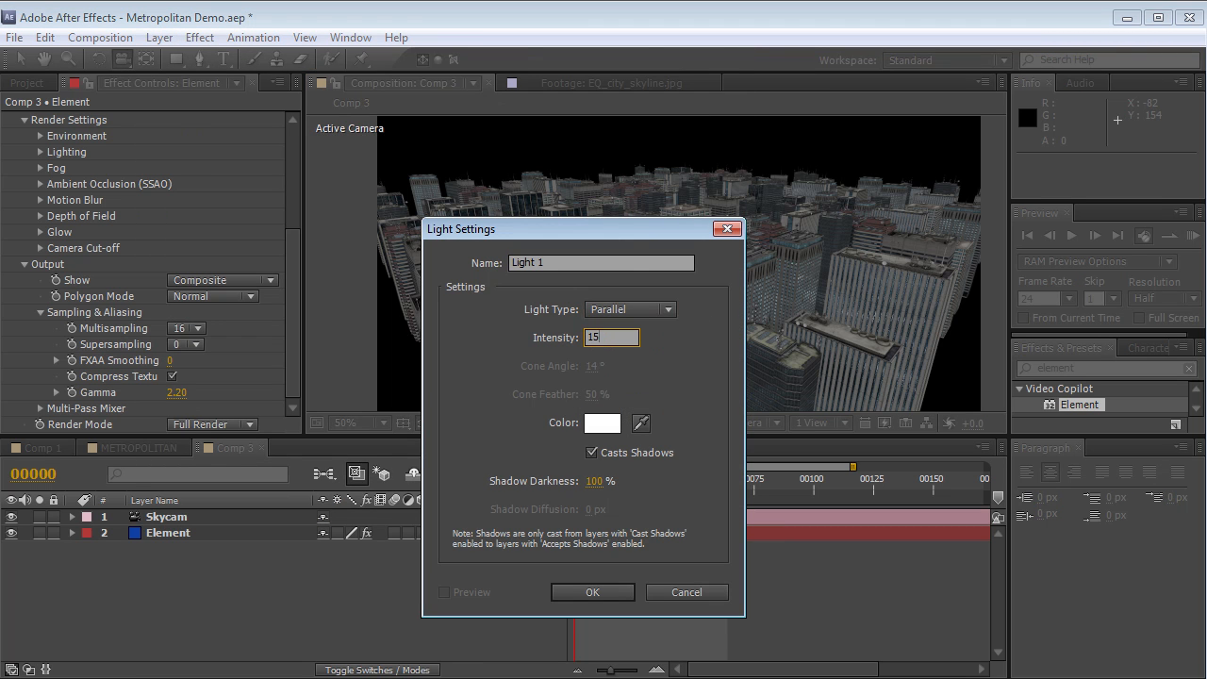
pyautogui.press('Return')
pyautogui.click(601, 591)
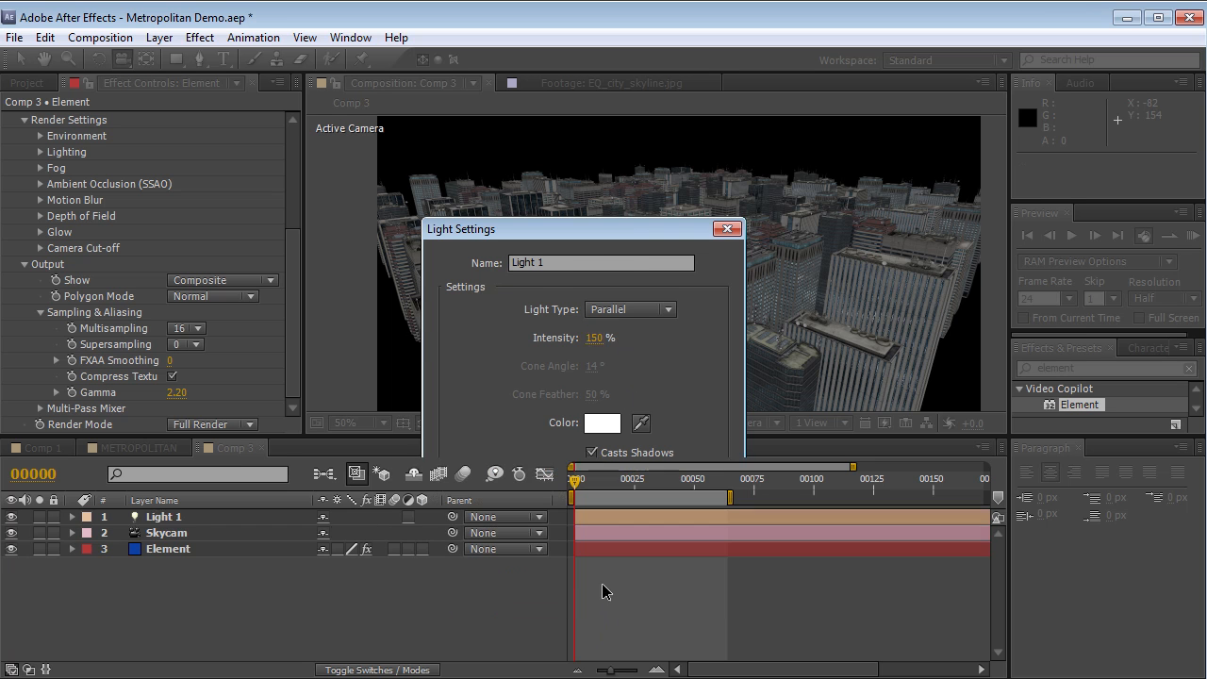
pyautogui.moveTo(742, 248); pyautogui.dragTo(732, 364)
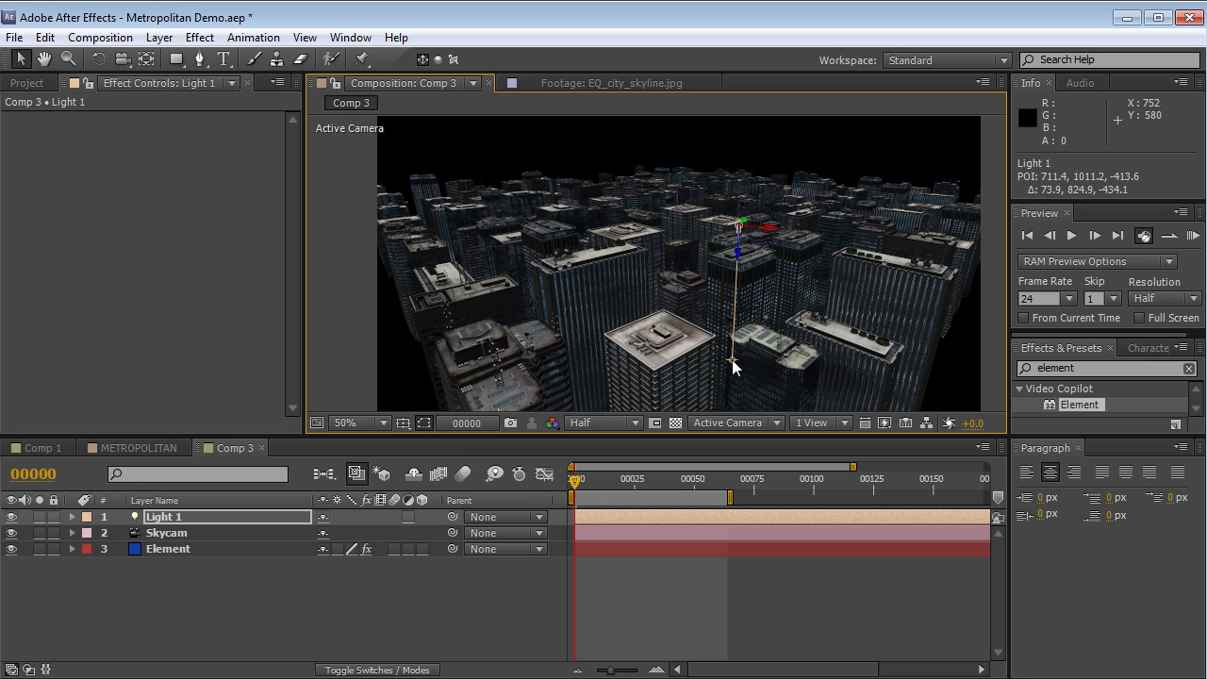
# Add an ambient light to Comp 3 and set its intensity to 9%
pyautogui.click(160, 36)
pyautogui.moveTo(165, 60)
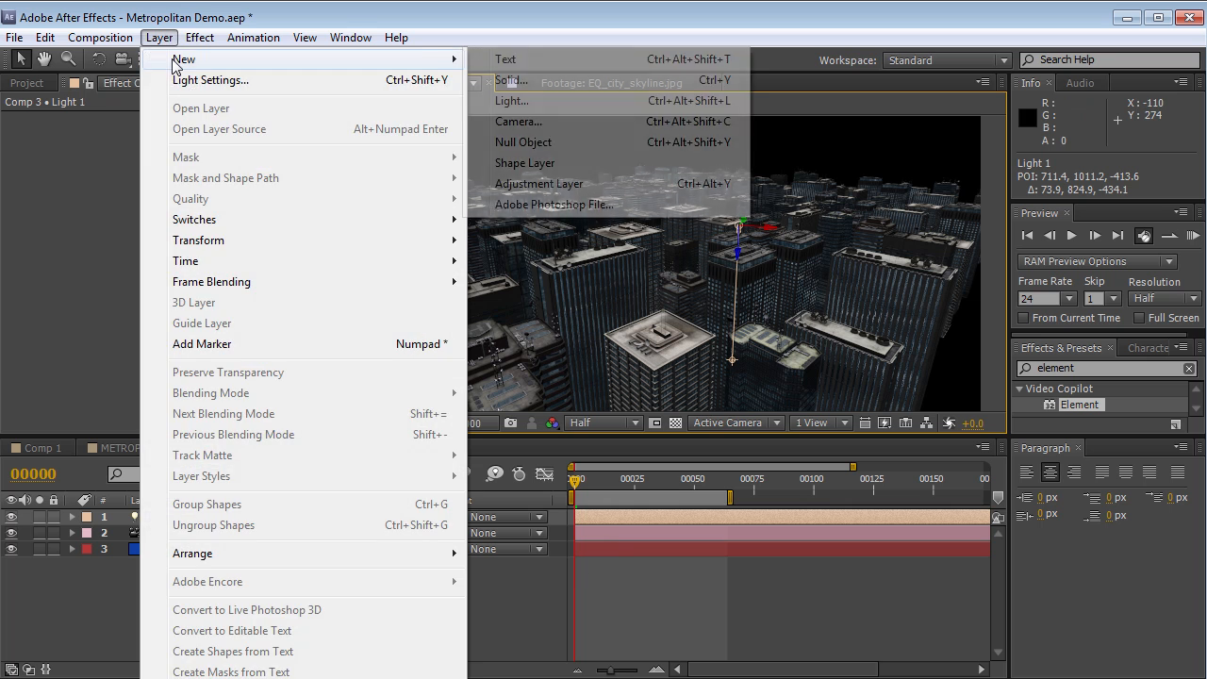
pyautogui.click(514, 99)
pyautogui.click(629, 309)
pyautogui.click(637, 394)
pyautogui.click(592, 340)
pyautogui.press('Return')
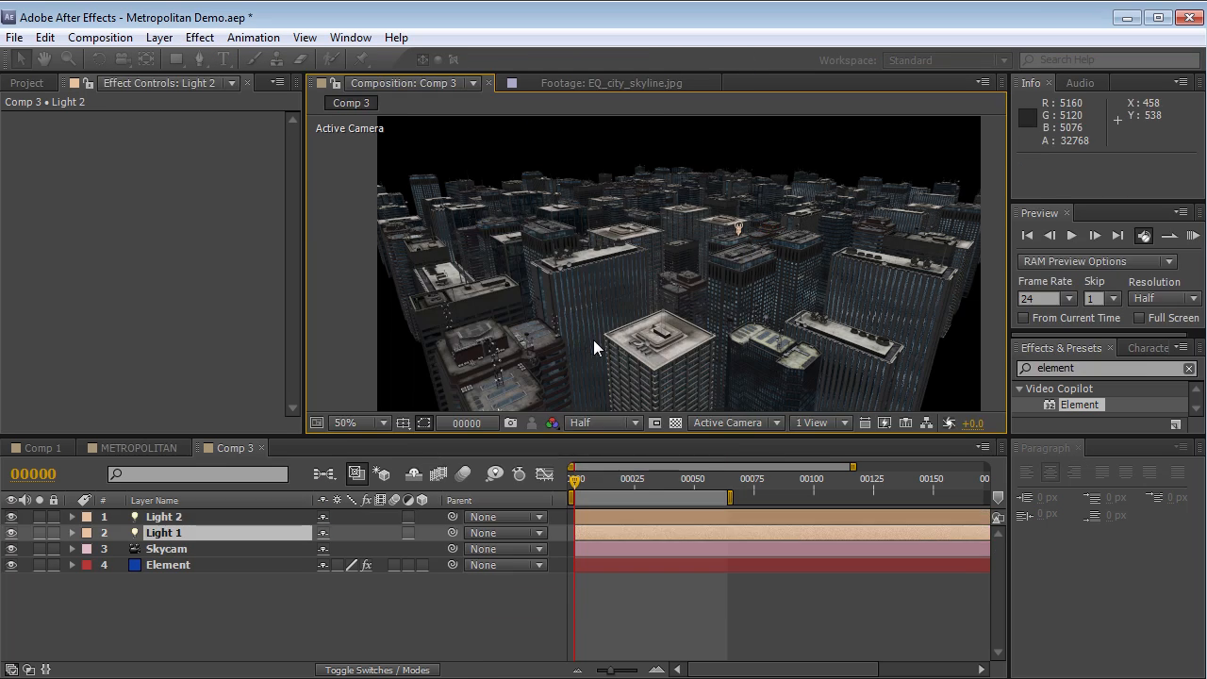
pyautogui.press('t')
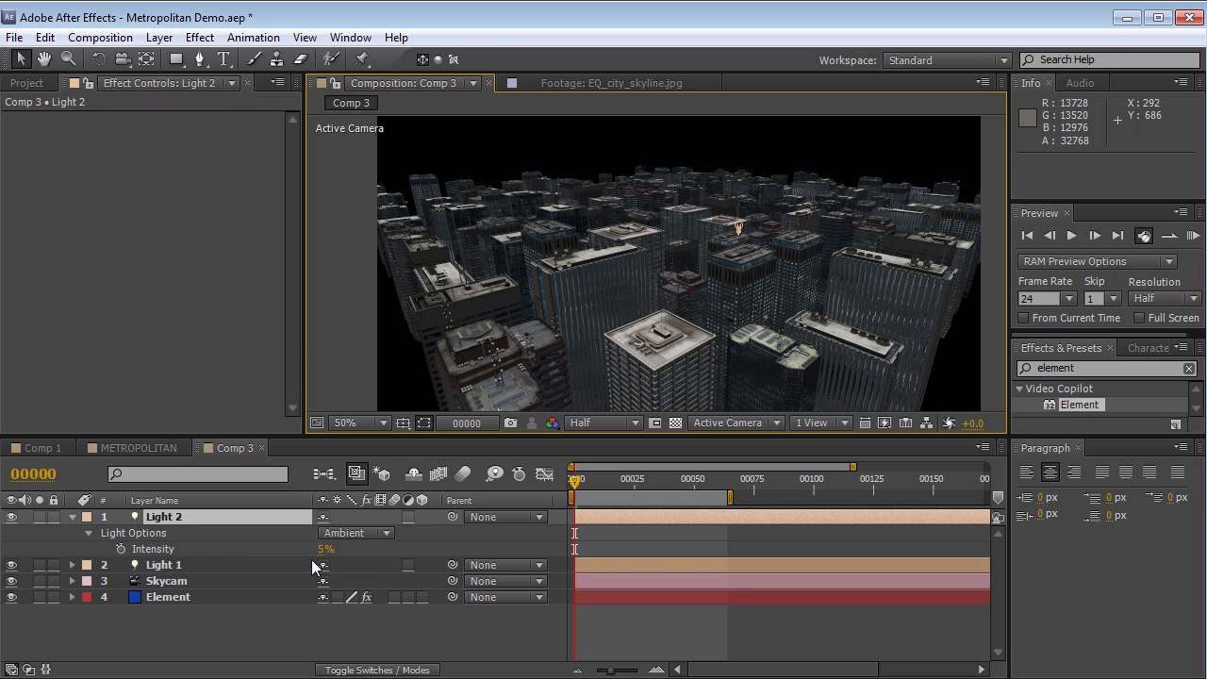
pyautogui.moveTo(324, 557); pyautogui.dragTo(339, 557)
# Tint the ambient light Light 2 a warm orange (D29B60) and set its intensity to 13%
pyautogui.click(174, 525)
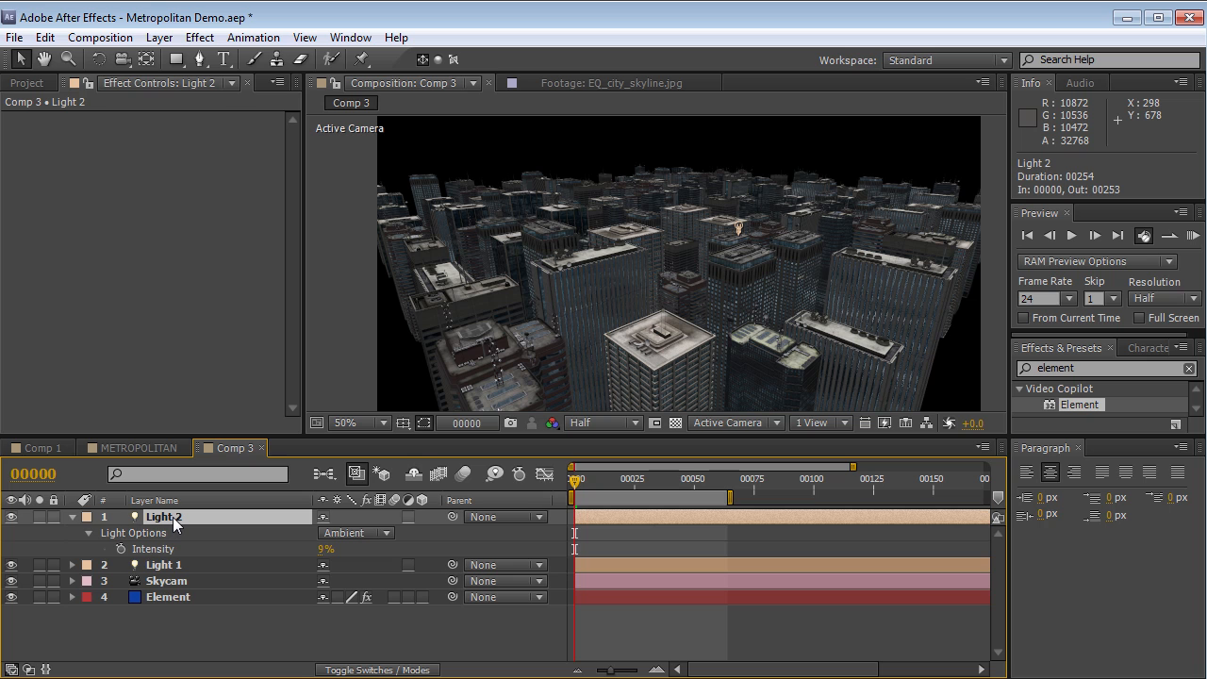
pyautogui.press('a')
pyautogui.press('a')
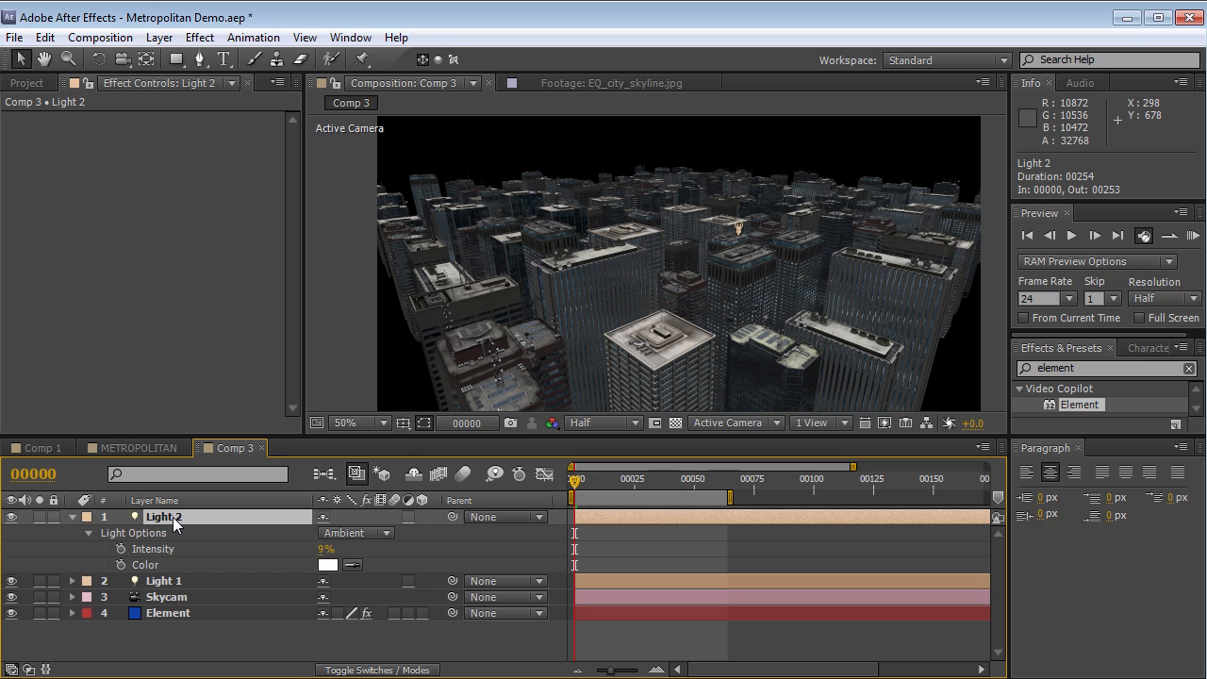
pyautogui.click(327, 566)
pyautogui.click(456, 563)
pyautogui.moveTo(277, 359)
pyautogui.mouseDown()
pyautogui.moveTo(264, 359)
pyautogui.moveTo(270, 378)
pyautogui.mouseUp()
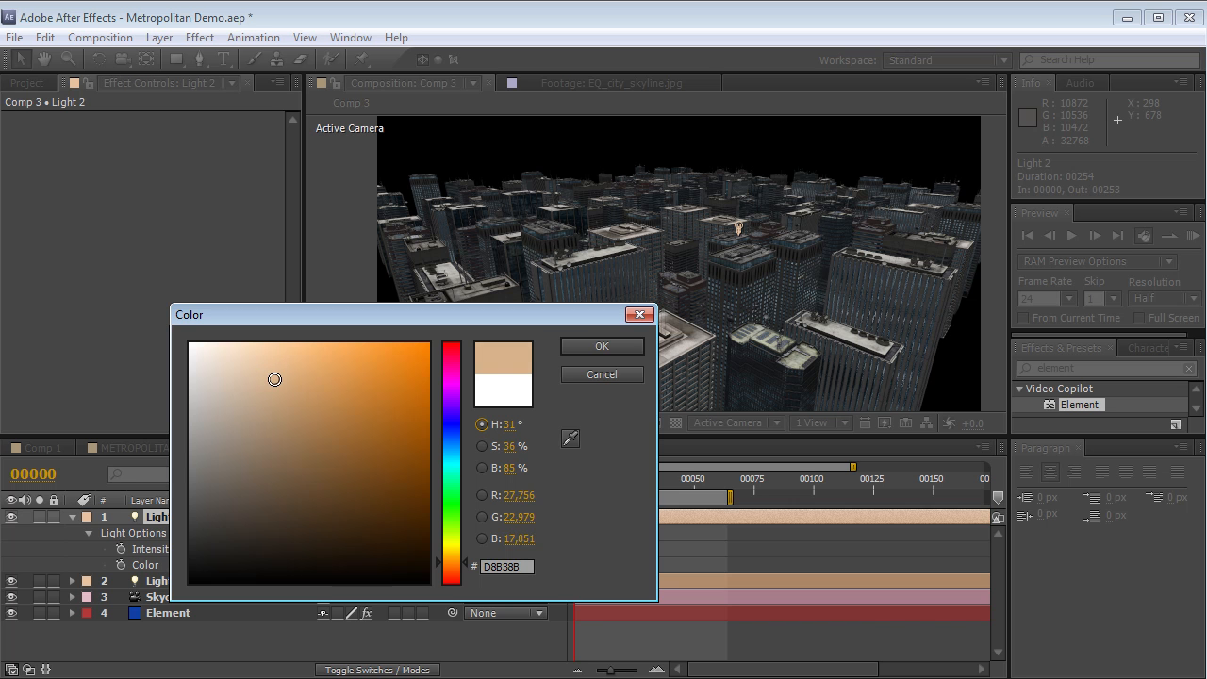
pyautogui.click(587, 345)
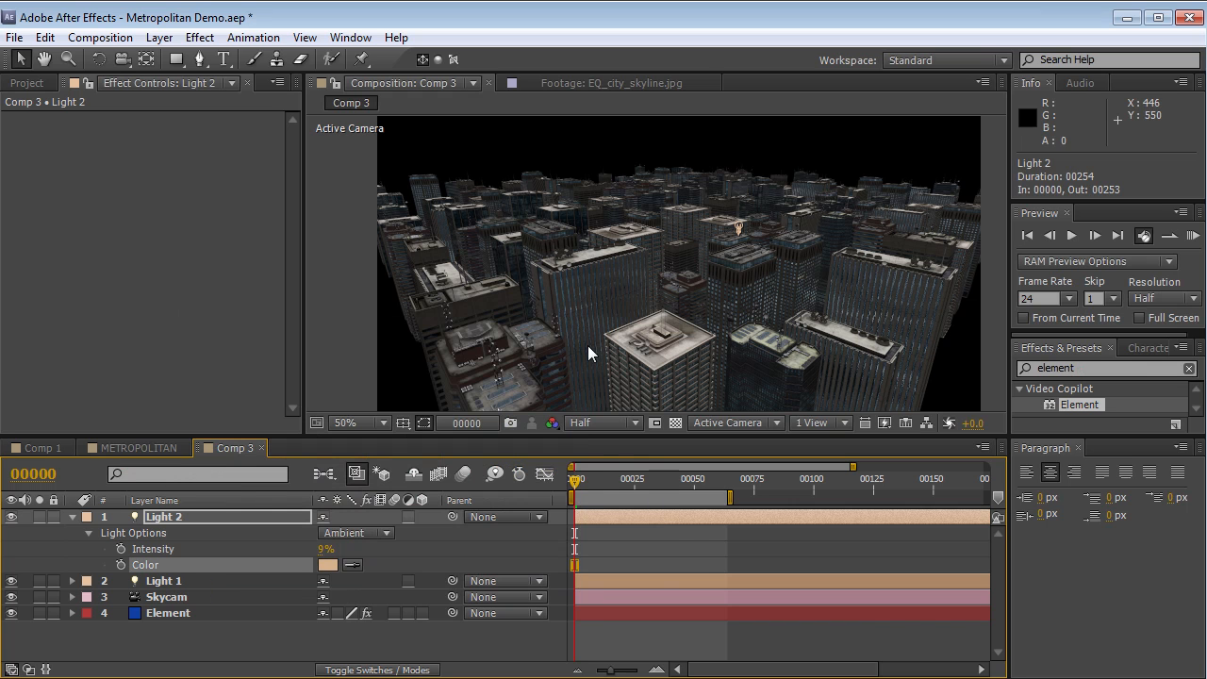
pyautogui.click(327, 563)
pyautogui.moveTo(312, 380)
pyautogui.mouseDown()
pyautogui.moveTo(342, 383)
pyautogui.moveTo(321, 383)
pyautogui.mouseUp()
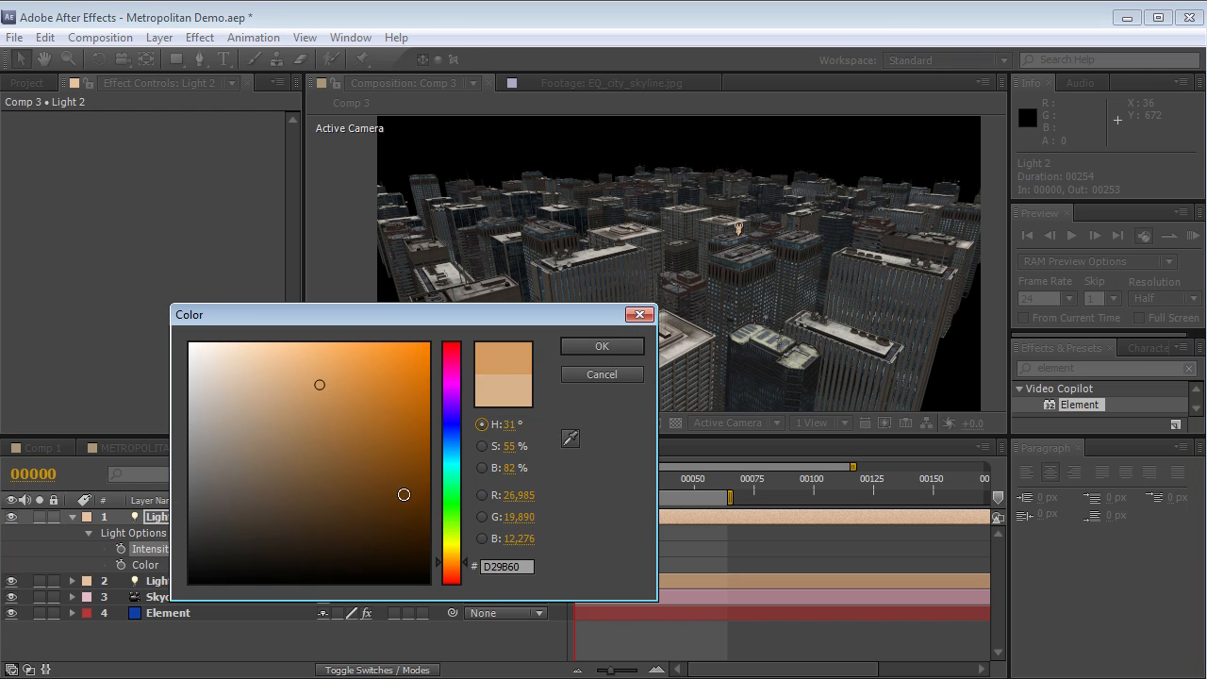
pyautogui.click(574, 345)
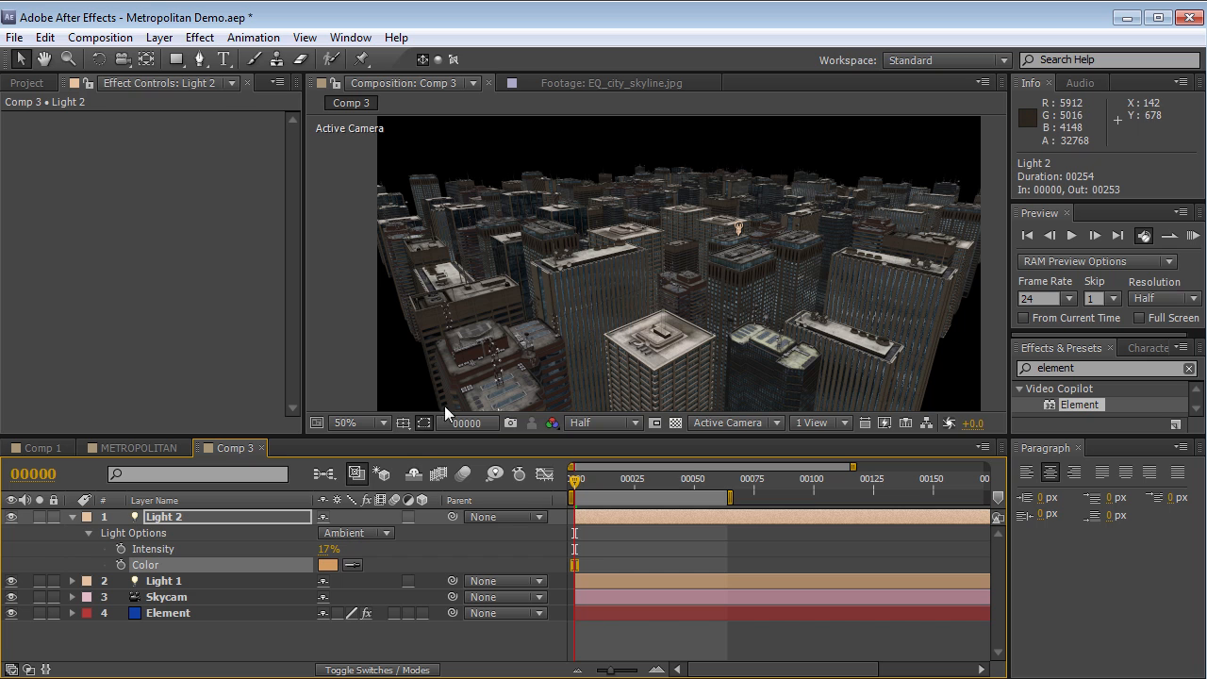
pyautogui.moveTo(327, 550); pyautogui.dragTo(323, 549)
# Give the parallel light Light 1 a pale, warm cream color
pyautogui.click(200, 591)
pyautogui.click(201, 580)
pyautogui.press('a')
pyautogui.press('a')
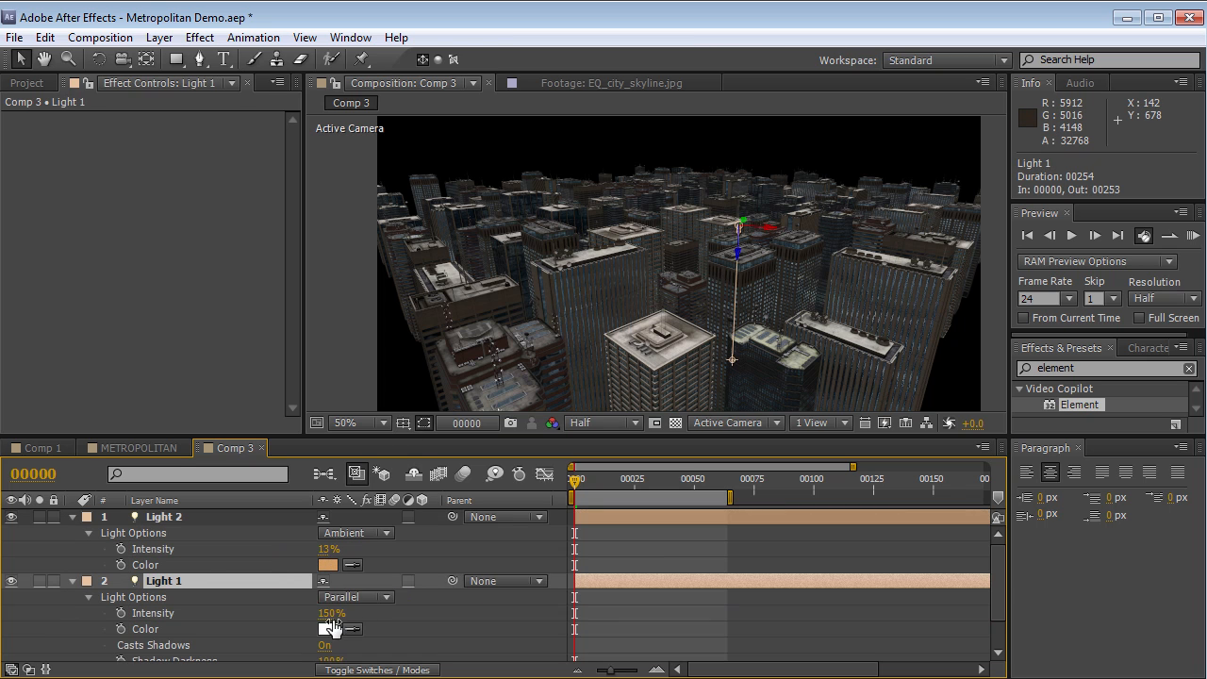
pyautogui.click(328, 629)
pyautogui.moveTo(449, 573); pyautogui.dragTo(450, 561)
pyautogui.moveTo(219, 354); pyautogui.dragTo(230, 350)
pyautogui.click(601, 346)
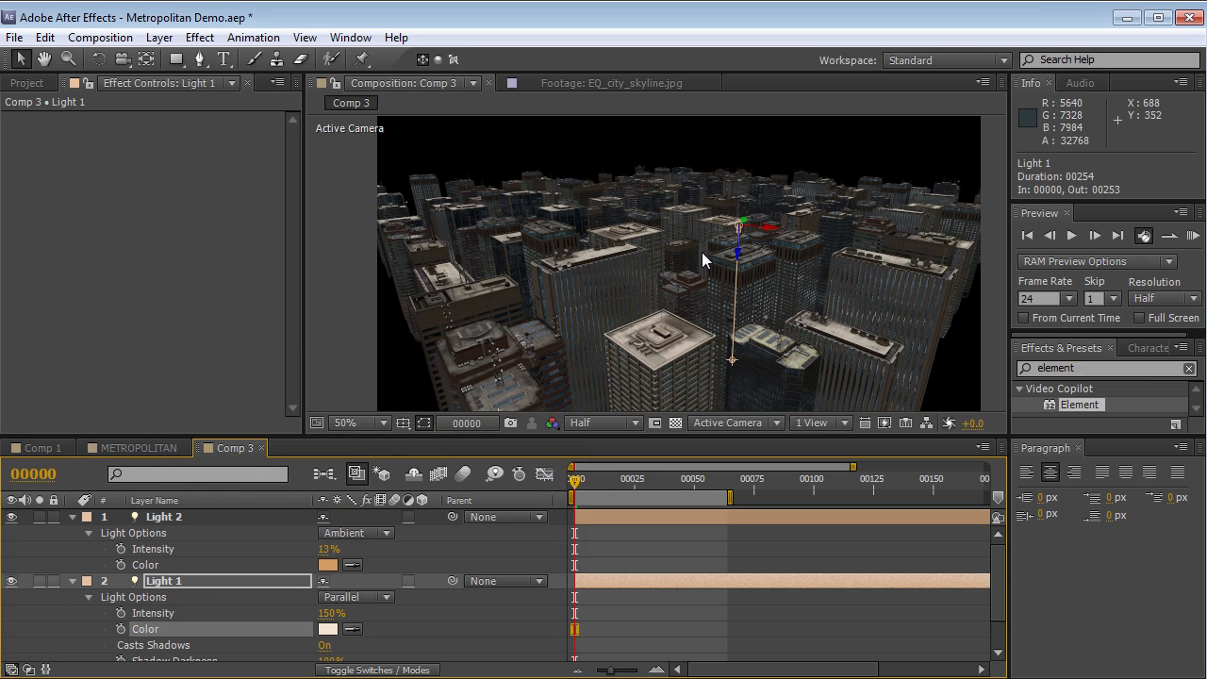
# Move the Skycam down closer to the rooftops with the horizon in view, and show Light 1's point of interest
pyautogui.press('c')
pyautogui.moveTo(692, 292); pyautogui.dragTo(722, 300)
pyautogui.press('a')
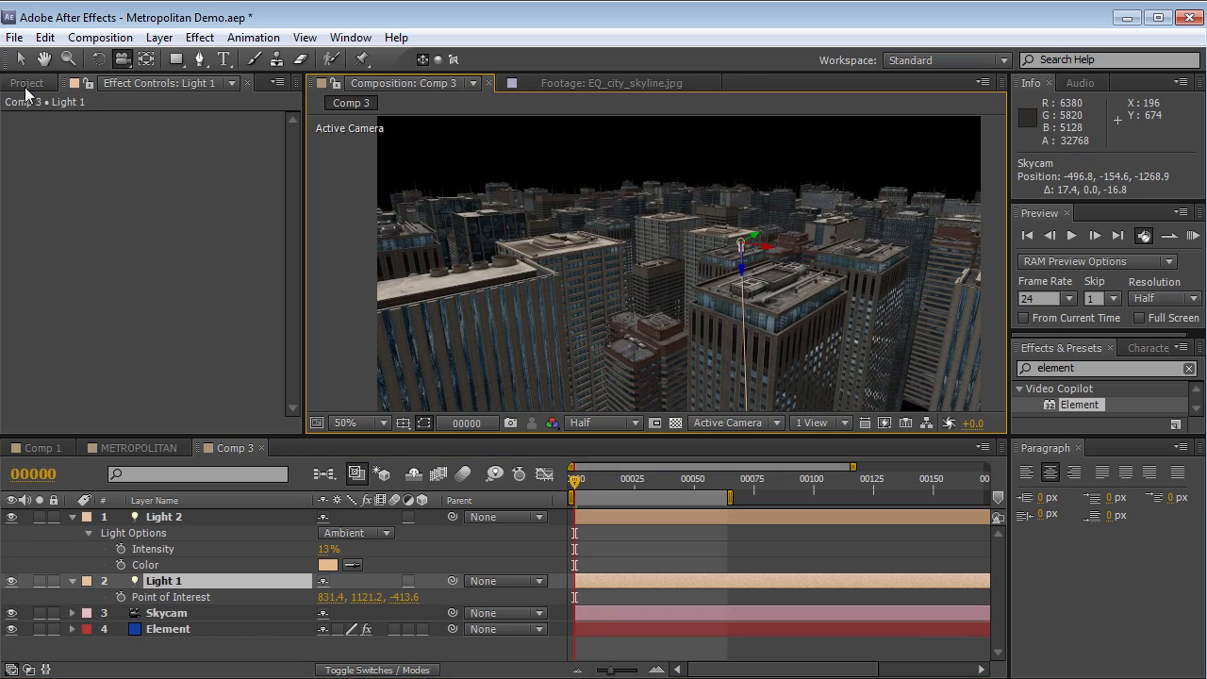
# Preview EQ_city_skyline.jpg enlarged and place it in Comp 3 beneath the Element layer
pyautogui.click(26, 84)
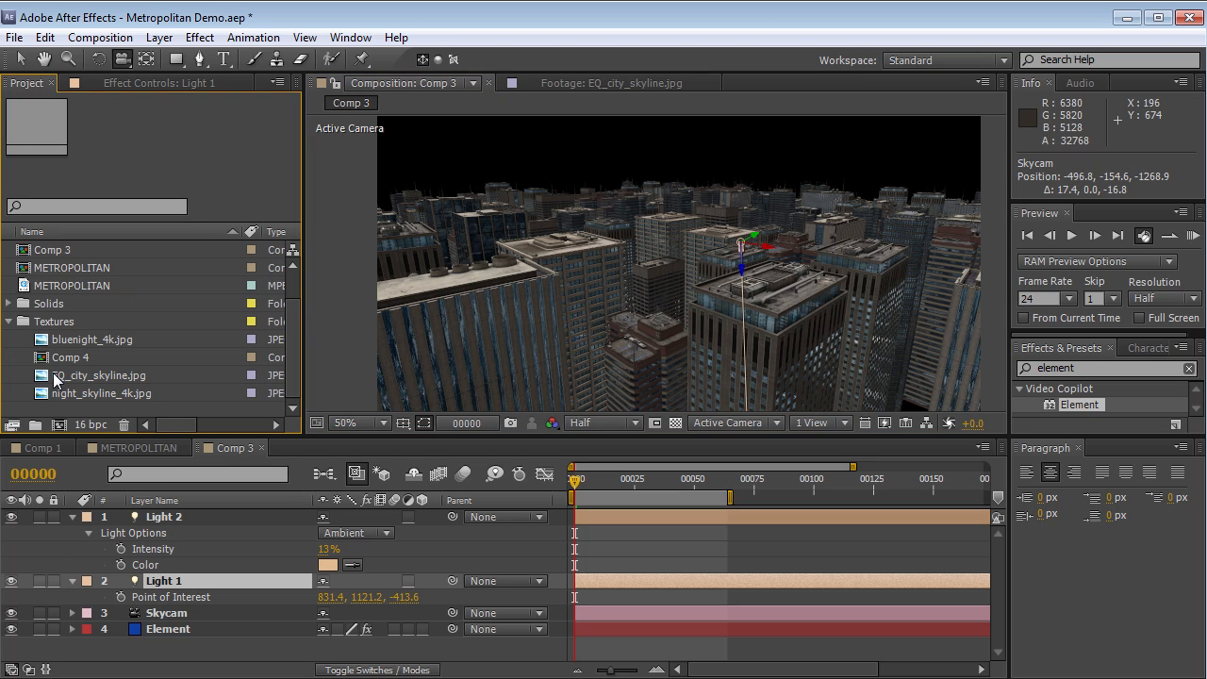
pyautogui.click(55, 378)
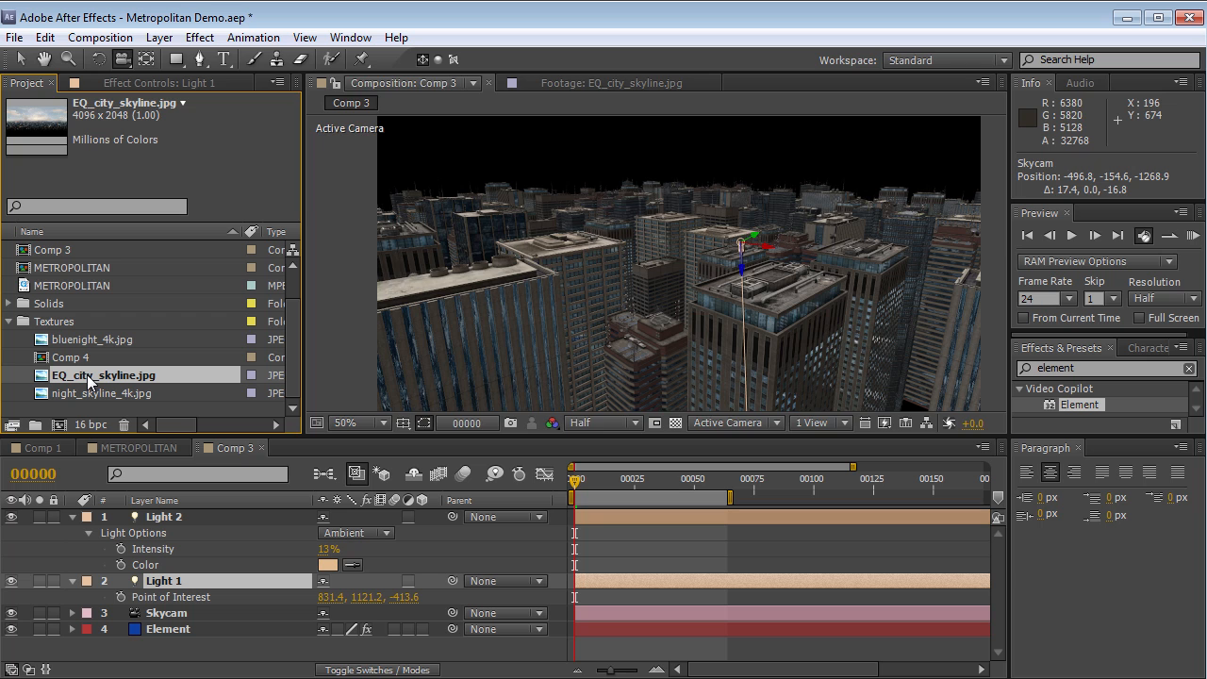
pyautogui.doubleClick(89, 377)
pyautogui.press('`')
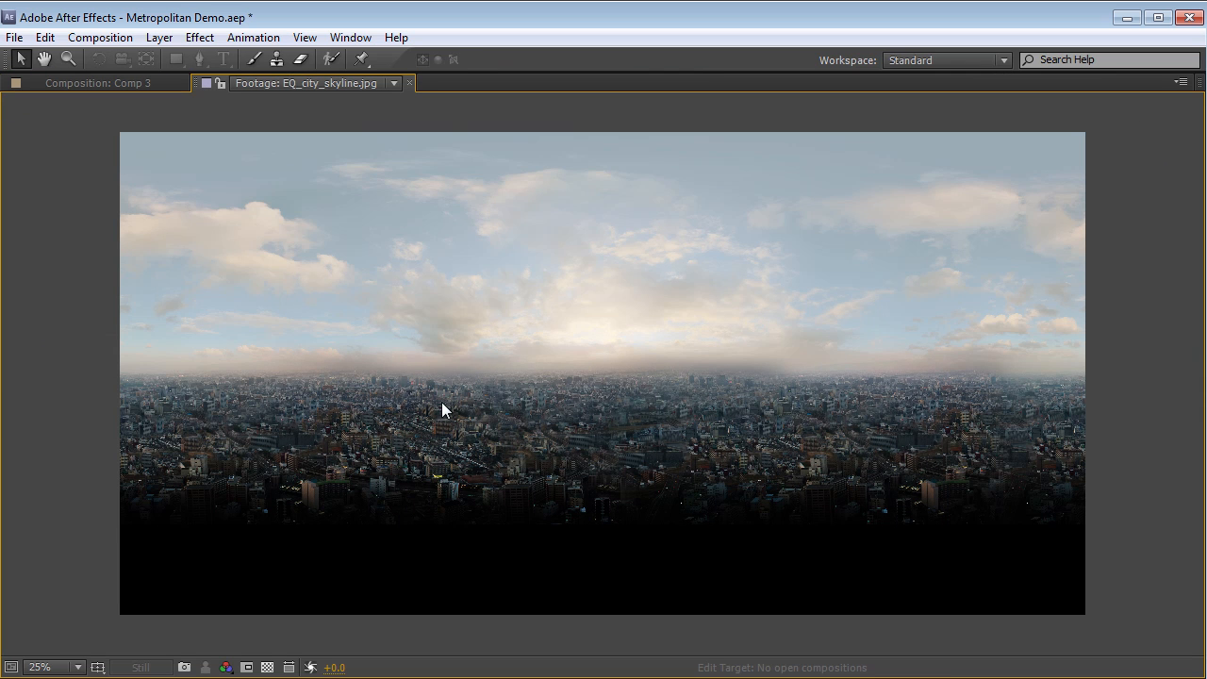
pyautogui.press('`')
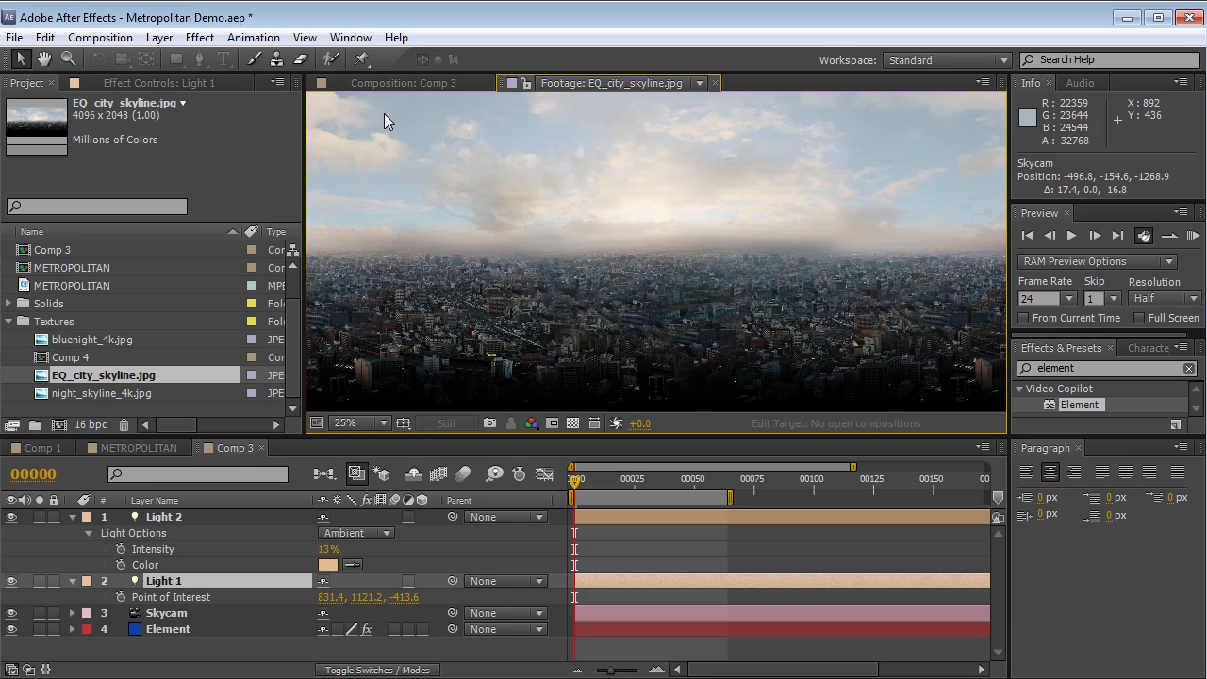
pyautogui.click(377, 83)
pyautogui.moveTo(96, 373); pyautogui.dragTo(168, 638)
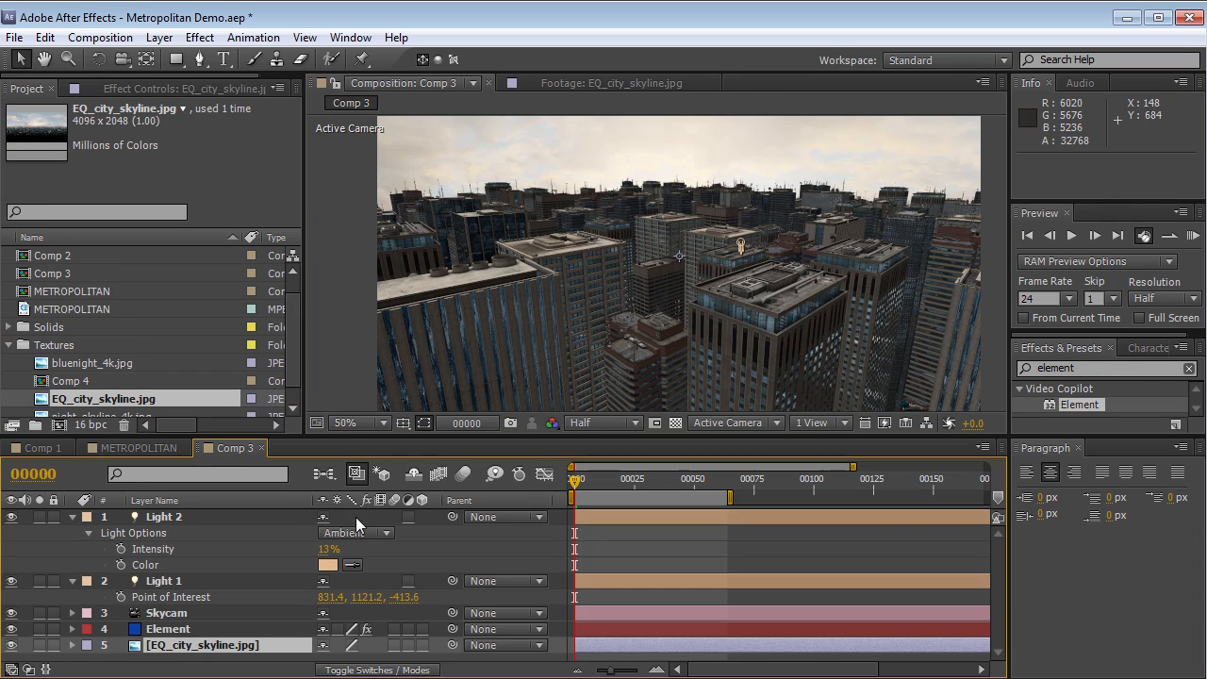
# Make the EQ_city_skyline.jpg layer 3D and turn off its Accepts Lights option
pyautogui.click(422, 644)
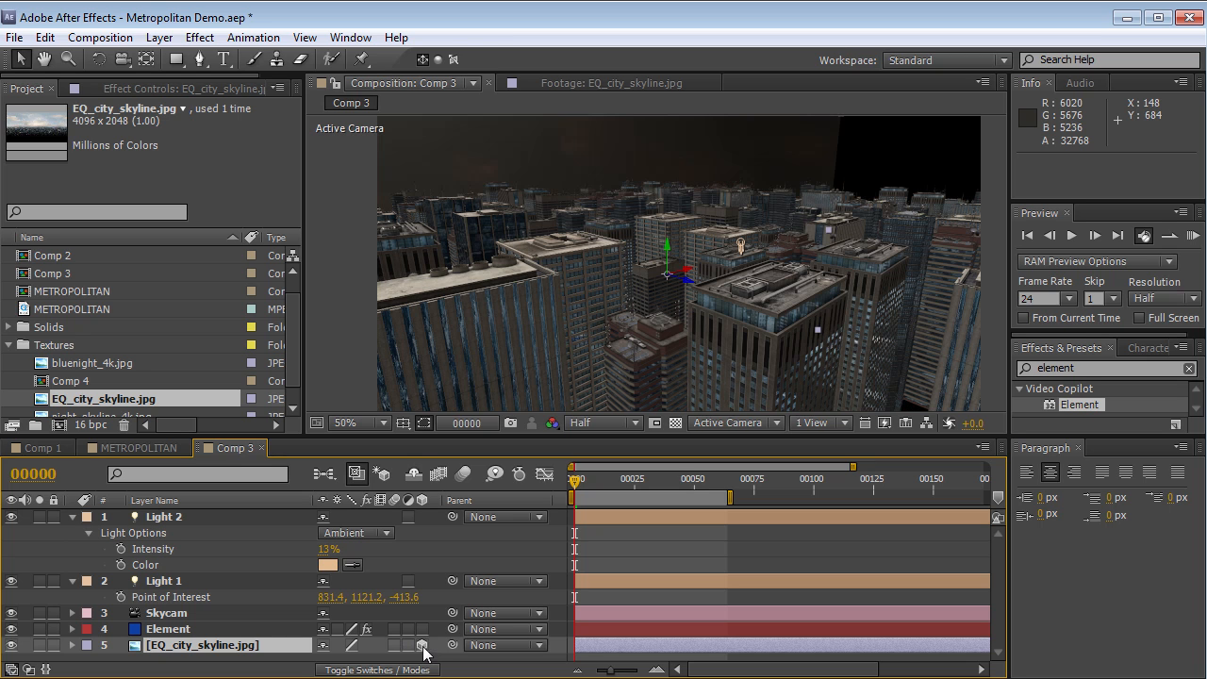
pyautogui.press('a')
pyautogui.press('a')
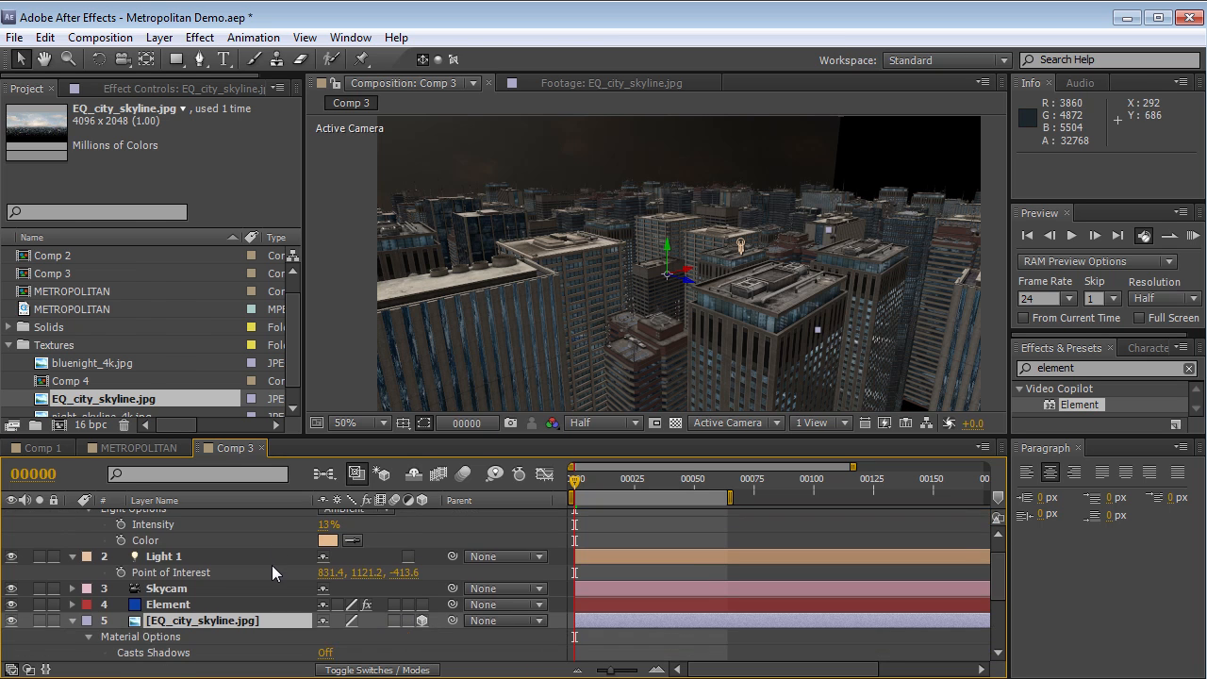
pyautogui.press('`')
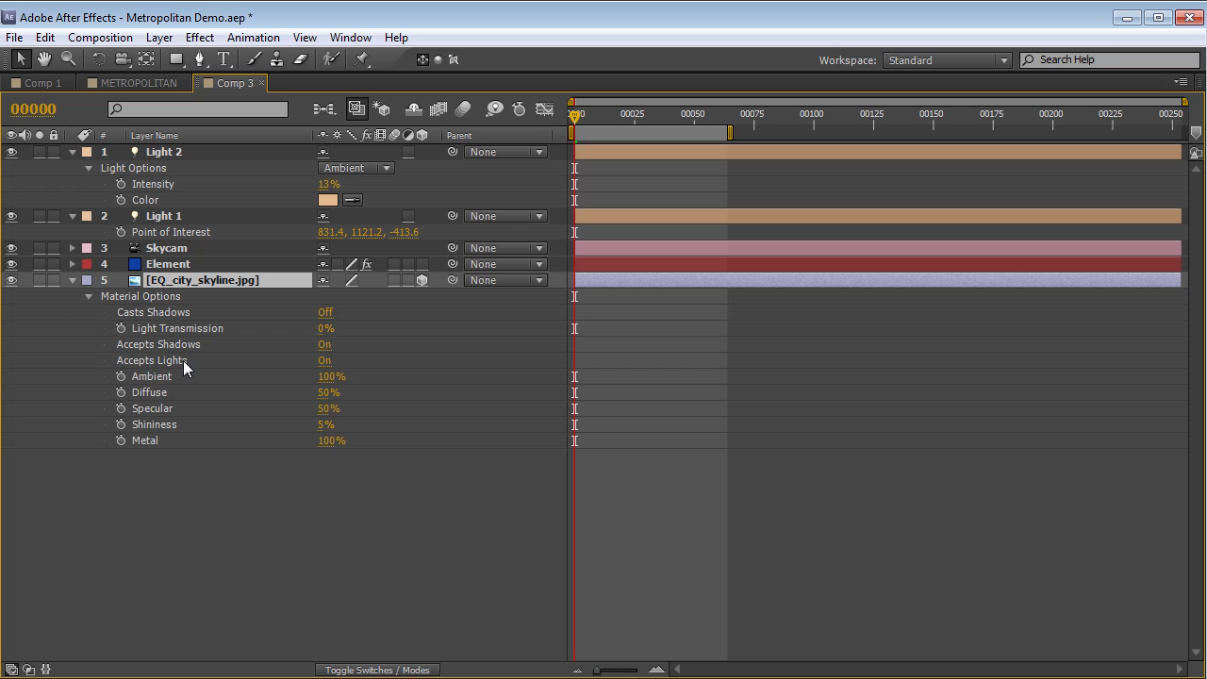
pyautogui.click(310, 359)
pyautogui.press('`')
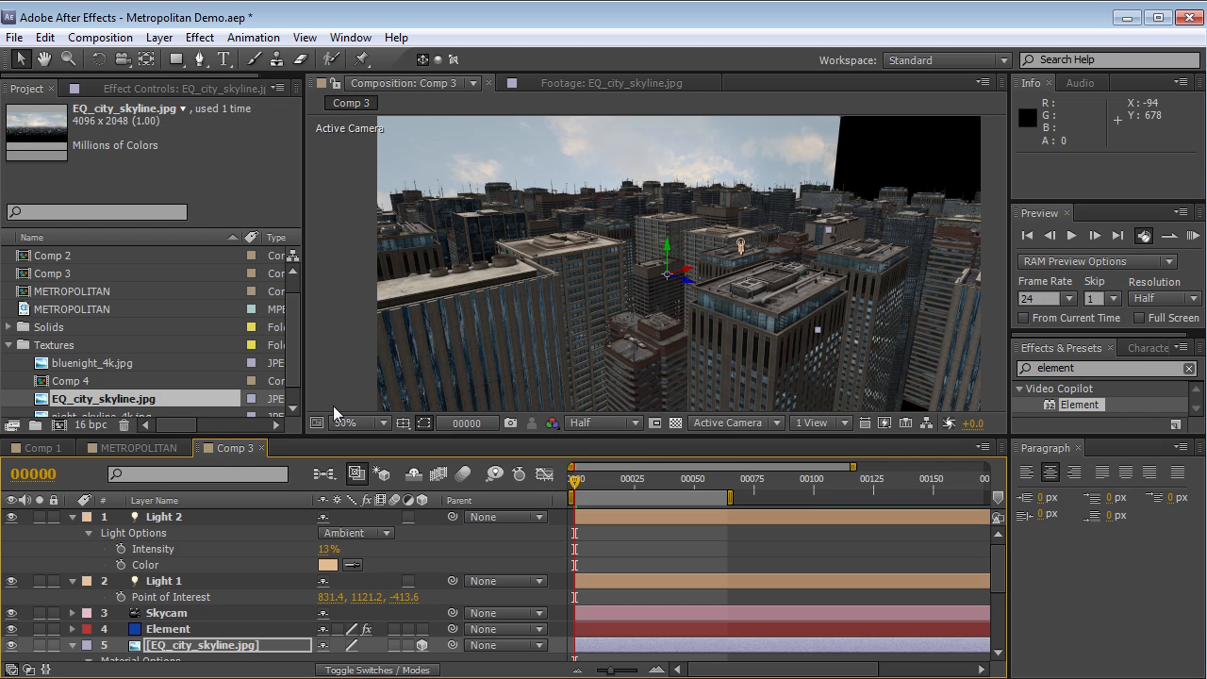
# Rotate the skyline layer to face the camera and move it far behind the city, to about 2915, -191, 2395
pyautogui.press('w')
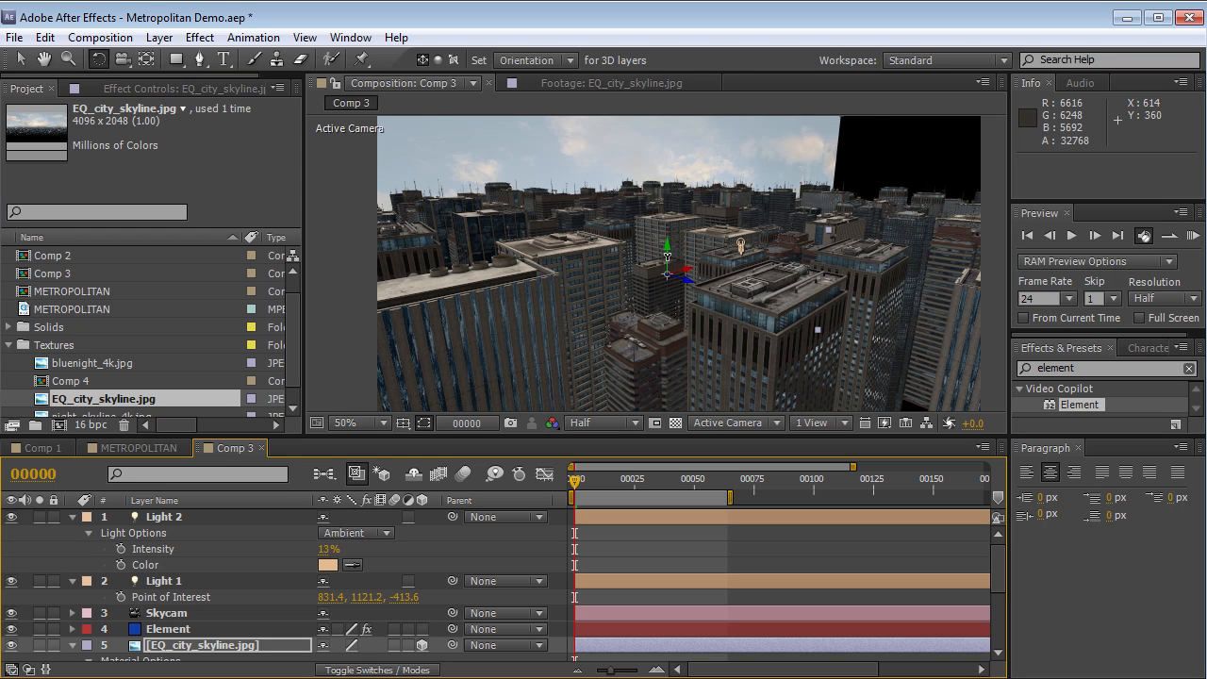
pyautogui.moveTo(663, 258); pyautogui.dragTo(648, 256)
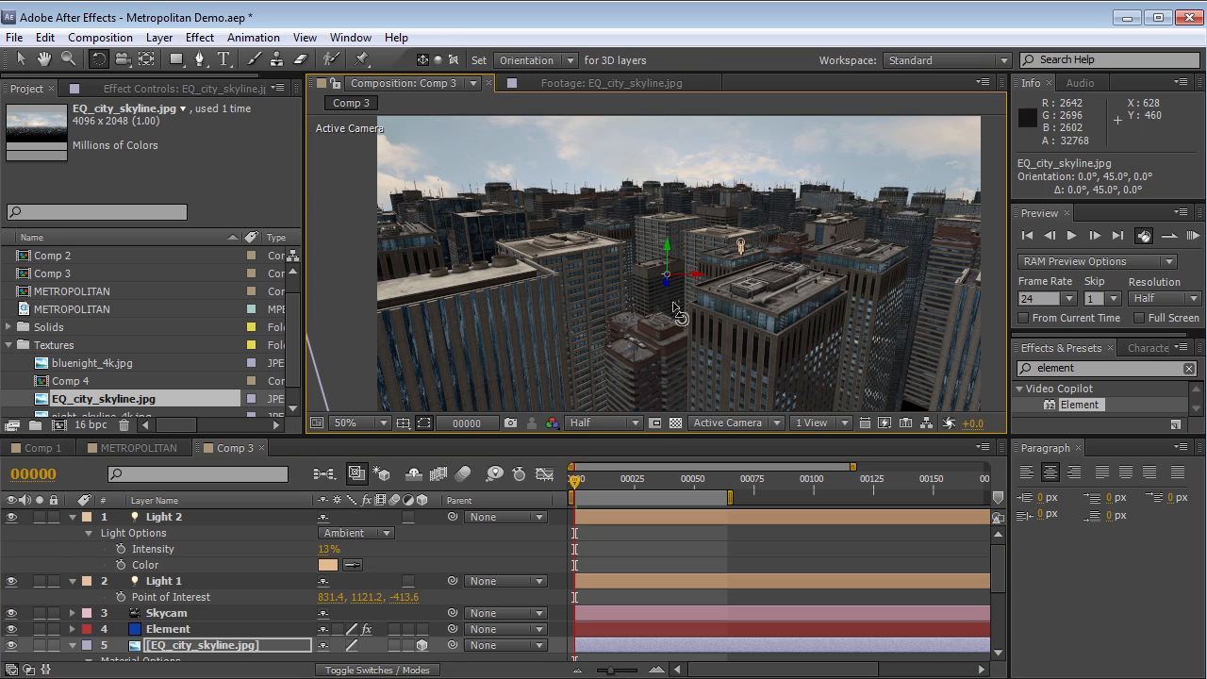
pyautogui.press('v')
pyautogui.moveTo(666, 287); pyautogui.dragTo(983, 362)
pyautogui.press('w')
pyautogui.moveTo(690, 213); pyautogui.dragTo(693, 231)
pyautogui.press('v')
pyautogui.moveTo(681, 284); pyautogui.dragTo(675, 223)
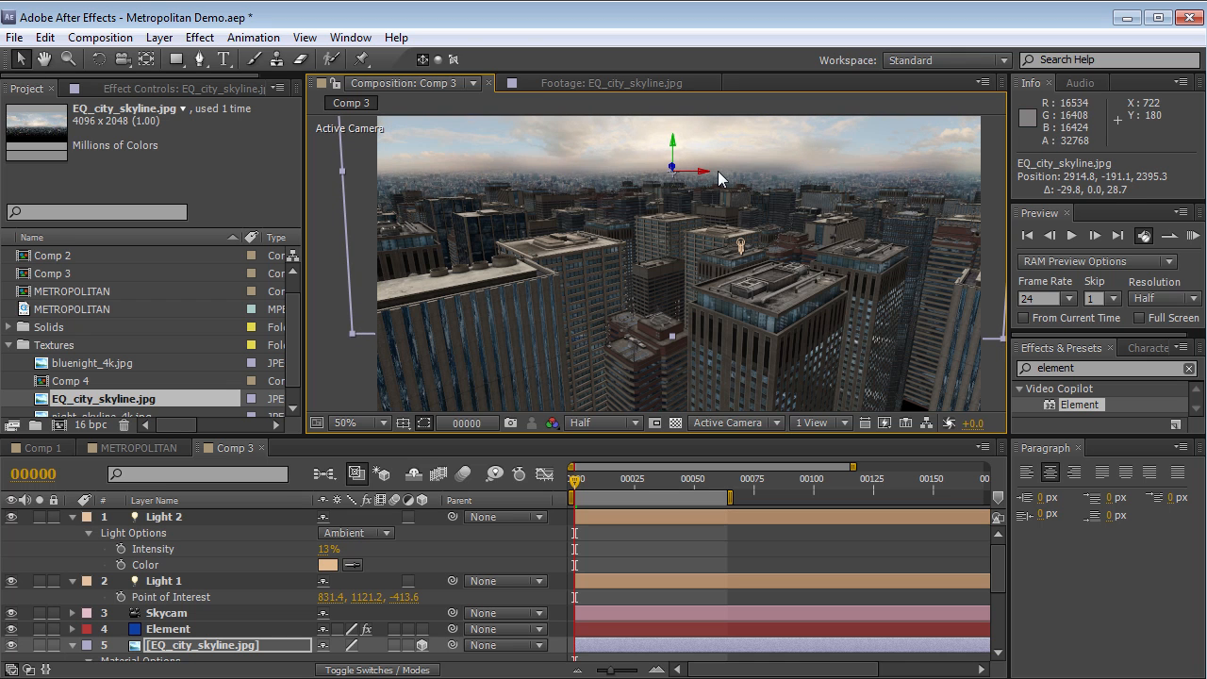
# Raise Light 1's intensity to 237% and try a different intensity for the ambient light
pyautogui.click(191, 579)
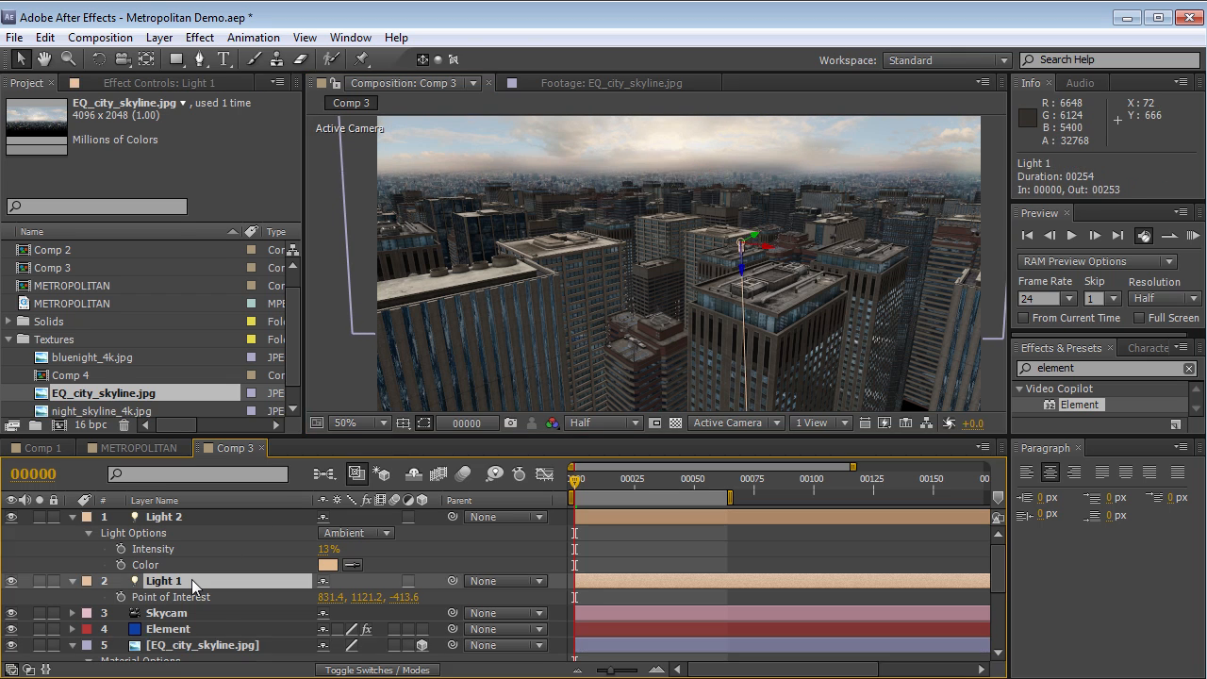
pyautogui.press('t')
pyautogui.moveTo(325, 613); pyautogui.dragTo(370, 600)
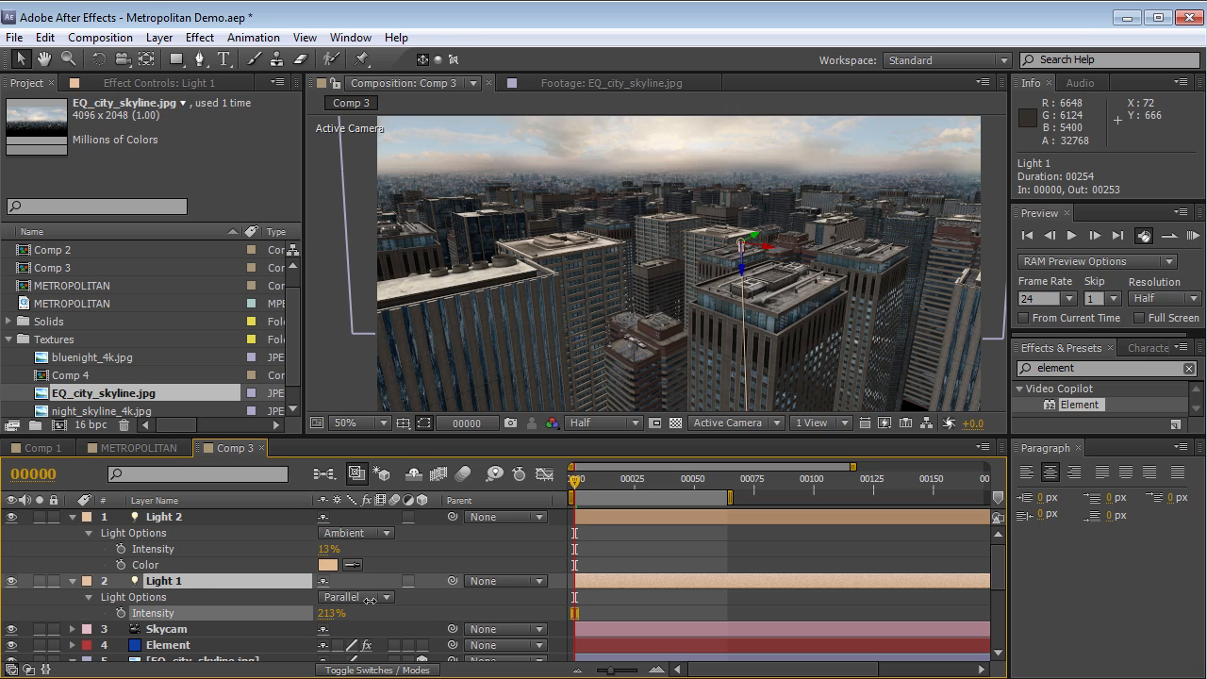
pyautogui.click(318, 550)
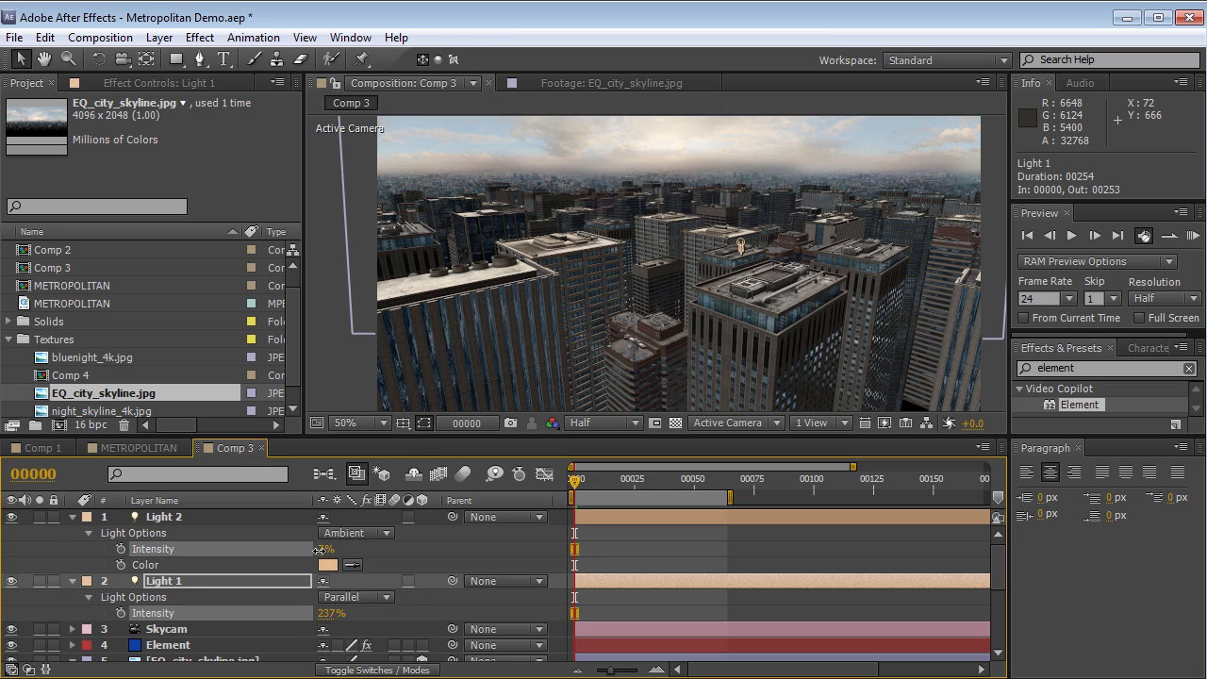
pyautogui.moveTo(324, 548); pyautogui.dragTo(394, 596)
pyautogui.click(328, 606)
# Shift Light 1's point of interest to about 541, 1421, -568 and collapse the properties of both lights
pyautogui.press('a')
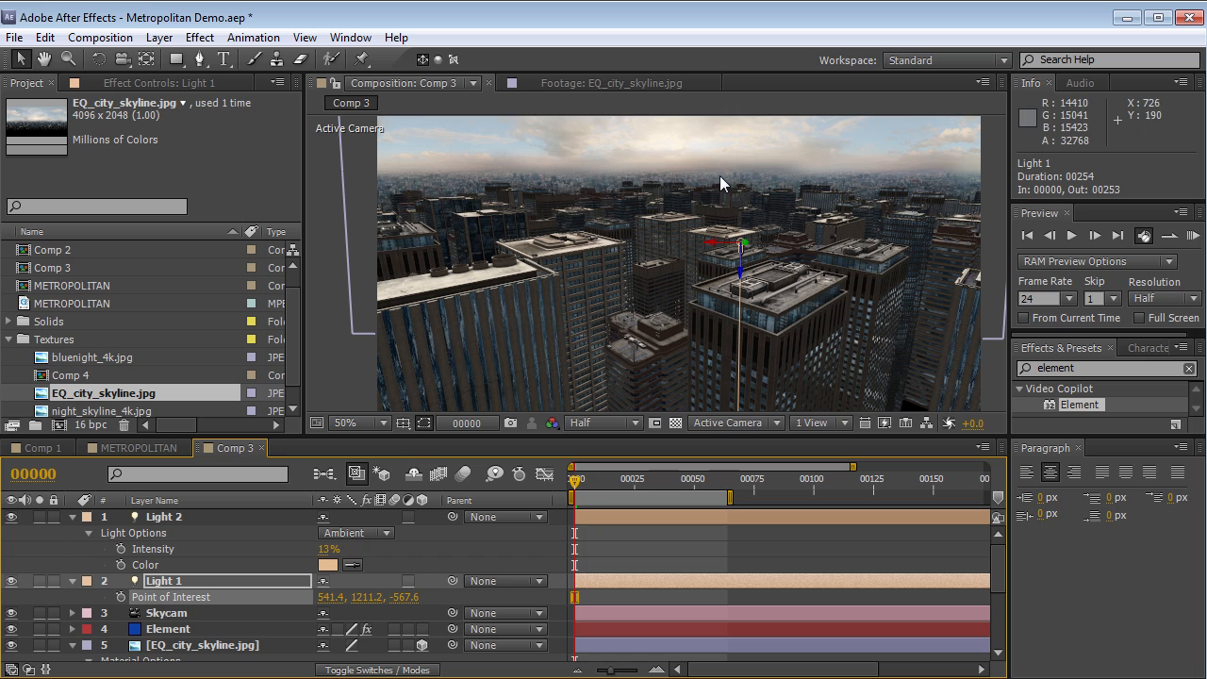
pyautogui.moveTo(365, 597); pyautogui.dragTo(382, 596)
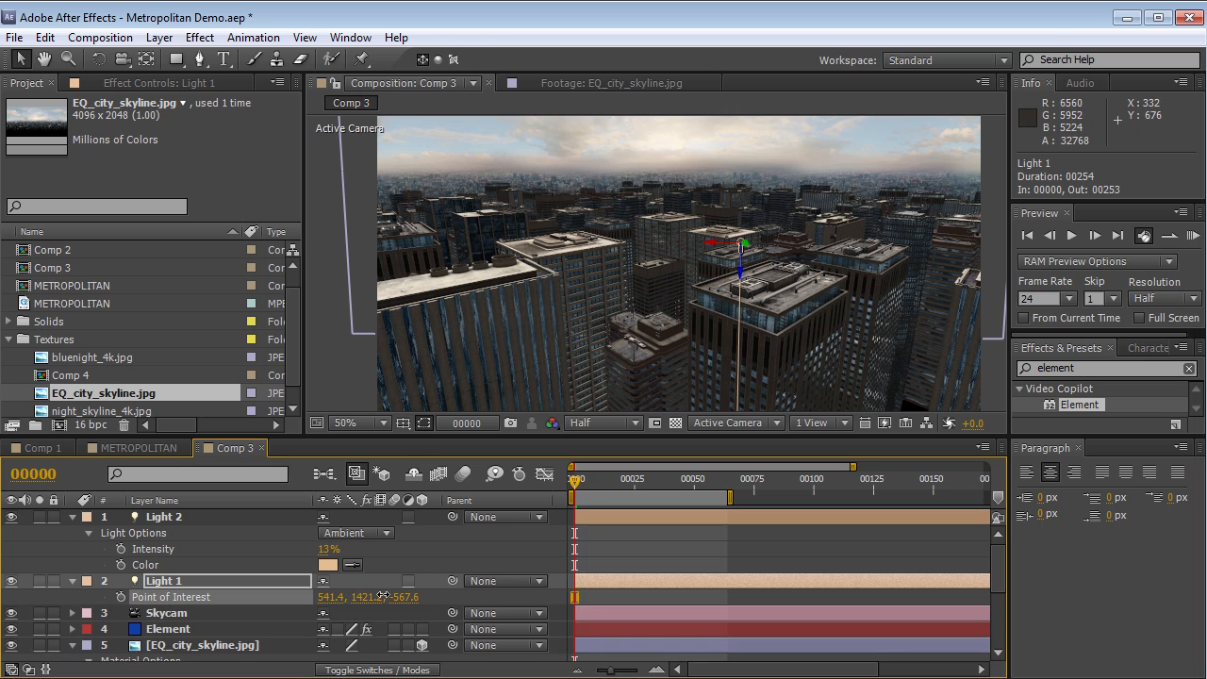
pyautogui.hotkey('ctrl', 'a')
pyautogui.press('a')
pyautogui.press('a')
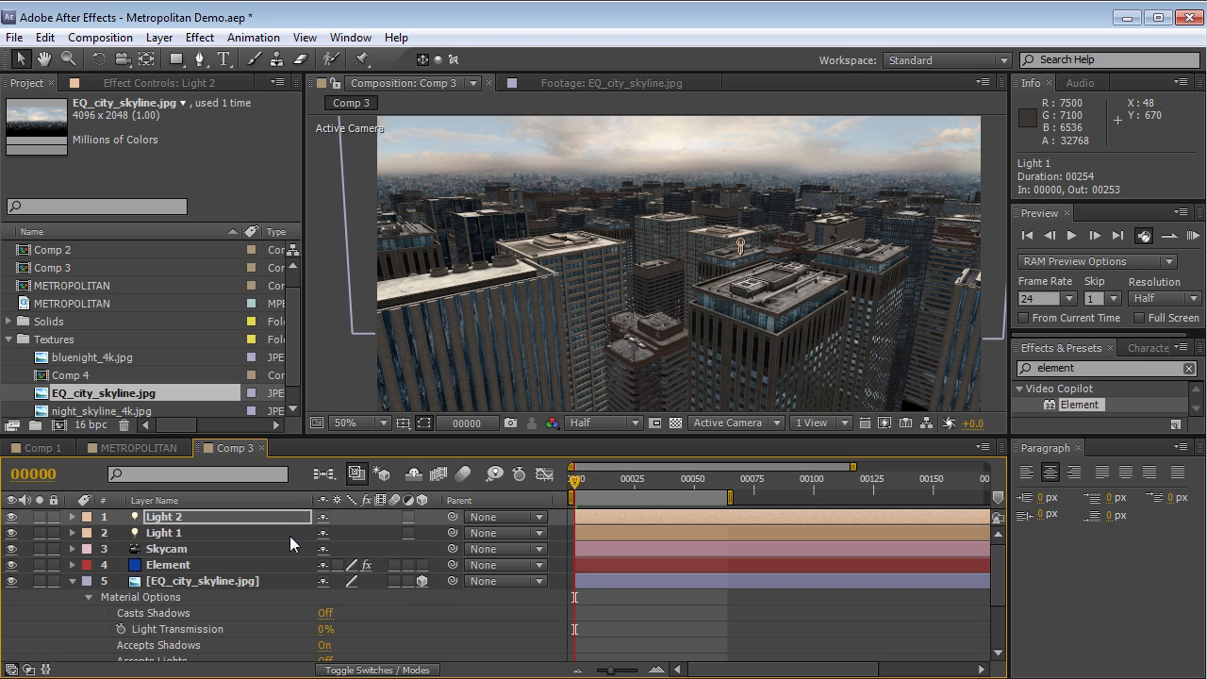
# Enable Ambient Occlusion (SSAO) in the Element layer's render settings with an intensity of 2.2
pyautogui.click(178, 566)
pyautogui.click(134, 82)
pyautogui.scroll(-4, 291, 194)
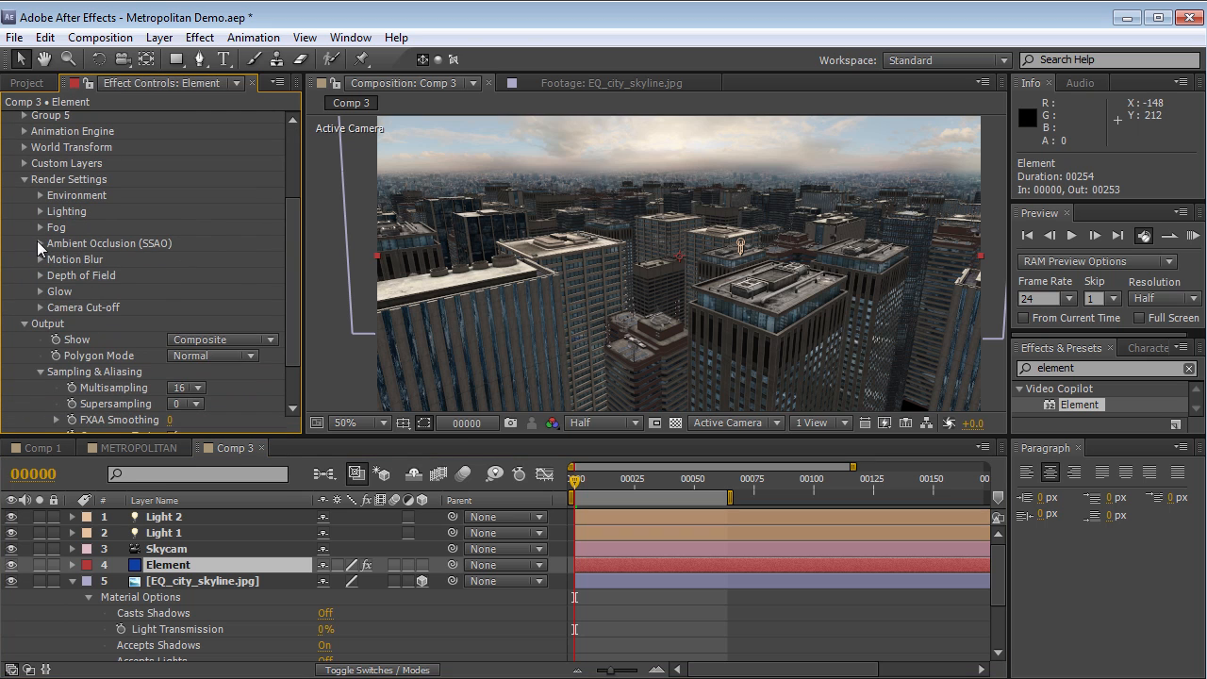
pyautogui.click(40, 244)
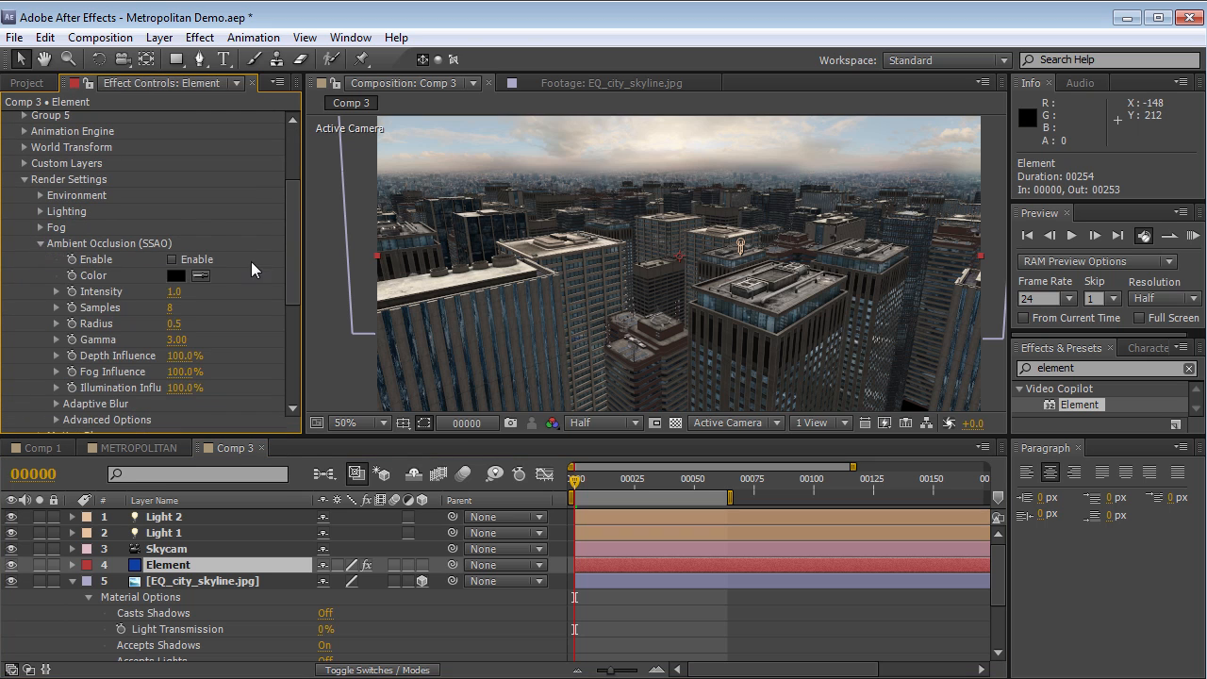
pyautogui.click(171, 260)
pyautogui.moveTo(177, 299); pyautogui.dragTo(186, 289)
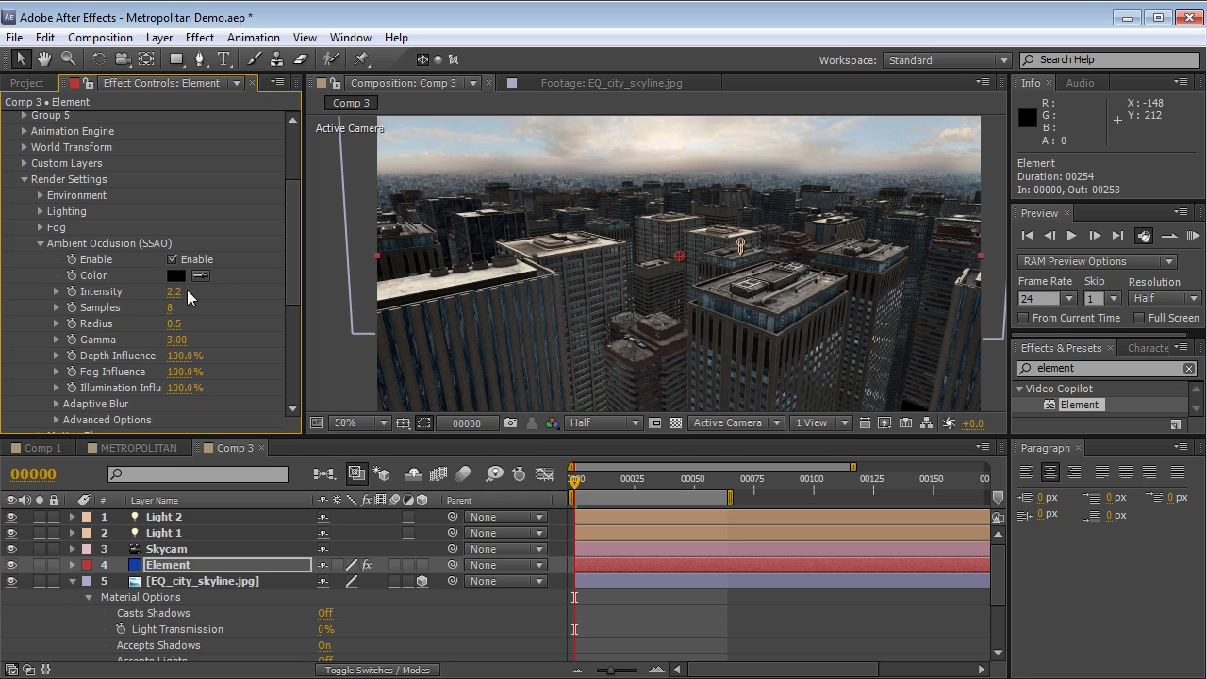
# Set the ambient occlusion's Depth Influence to 20%, its Radius to 1.7 and its Intensity to 5.5
pyautogui.click(179, 357)
pyautogui.write('20')
pyautogui.press('Return')
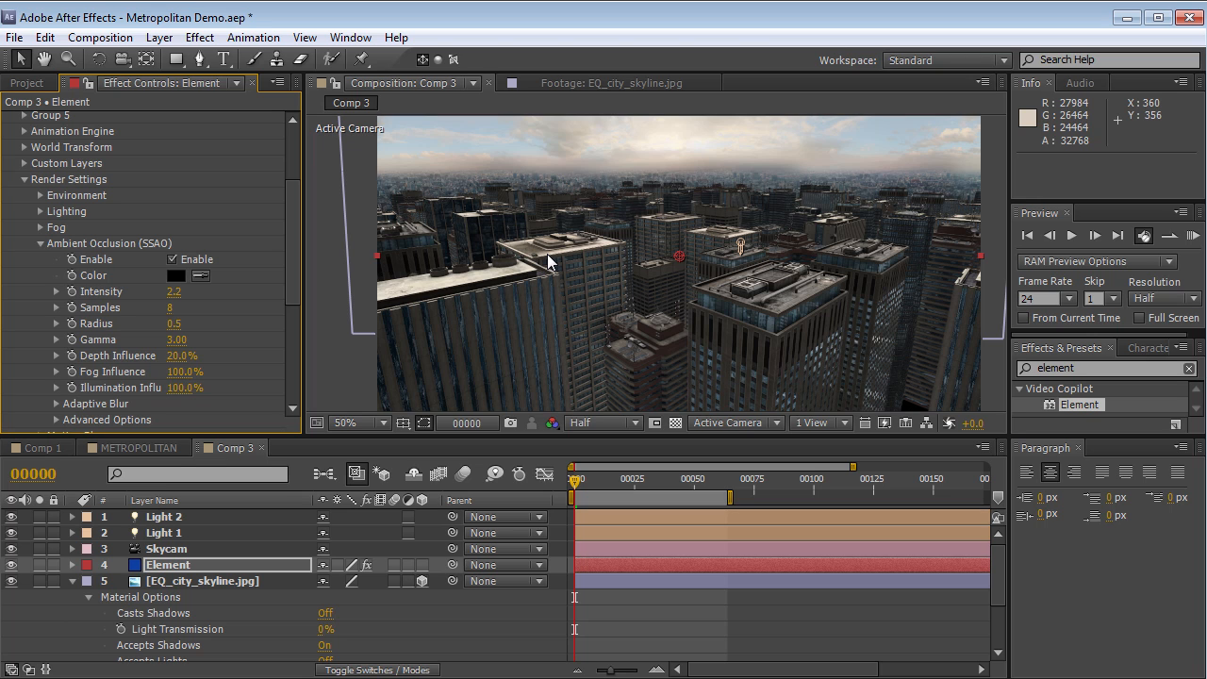
pyautogui.moveTo(175, 325); pyautogui.dragTo(197, 288)
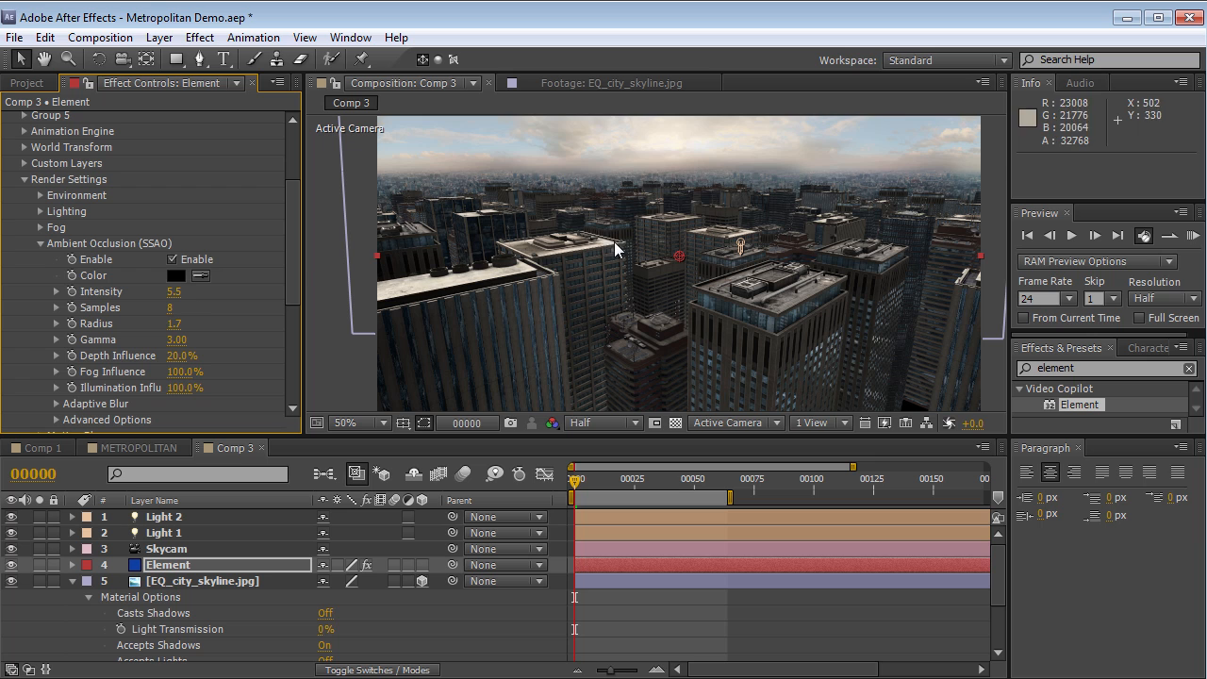
# Switch the composition preview to Full resolution and inspect the shaded city in a maximized view
pyautogui.scroll(1, 651, 254)
pyautogui.click(613, 418)
pyautogui.click(608, 403)
pyautogui.press('`')
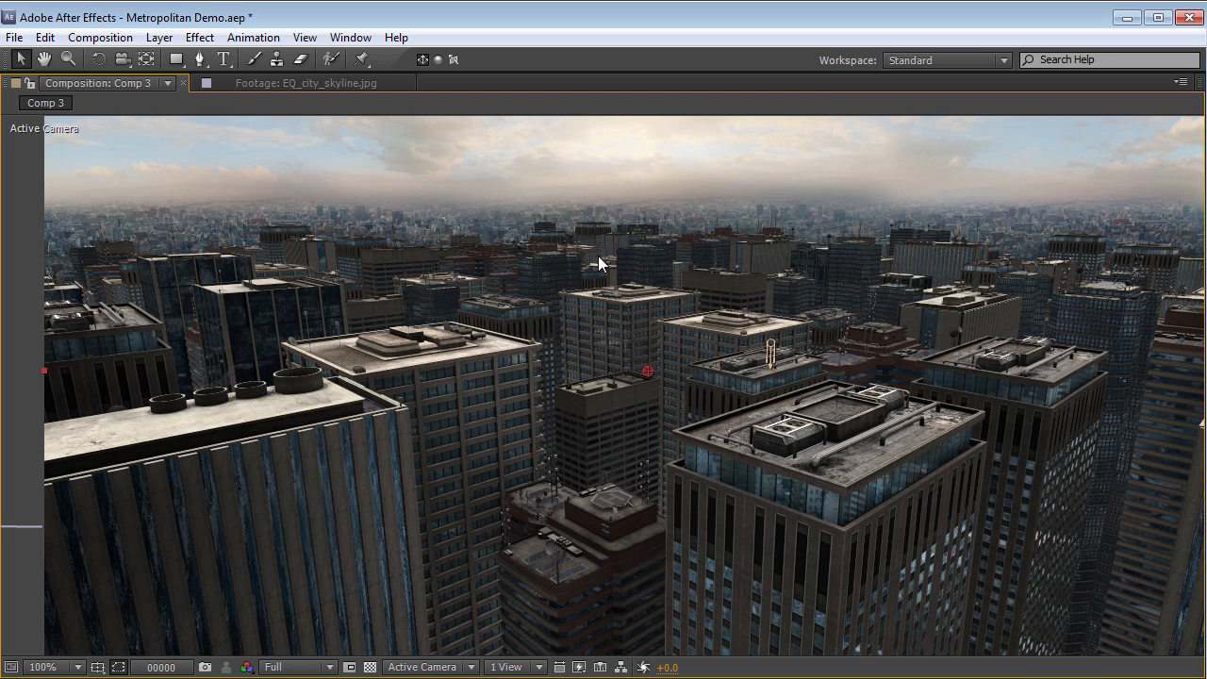
pyautogui.scroll(-1, 597, 255)
pyautogui.press('`')
# Set Group 1's Particle Replicator to a Scale Shape of 123.30 and a Particle Count of 396
pyautogui.scroll(3, 86, 206)
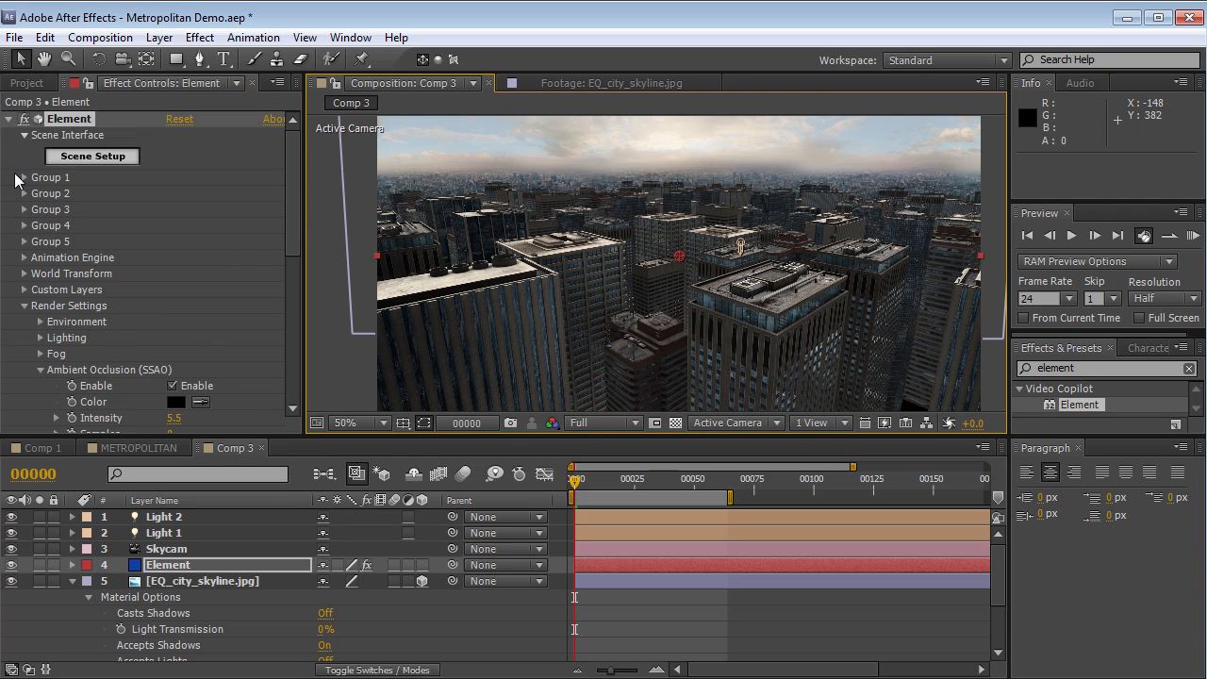
pyautogui.click(23, 178)
pyautogui.scroll(-1, 45, 248)
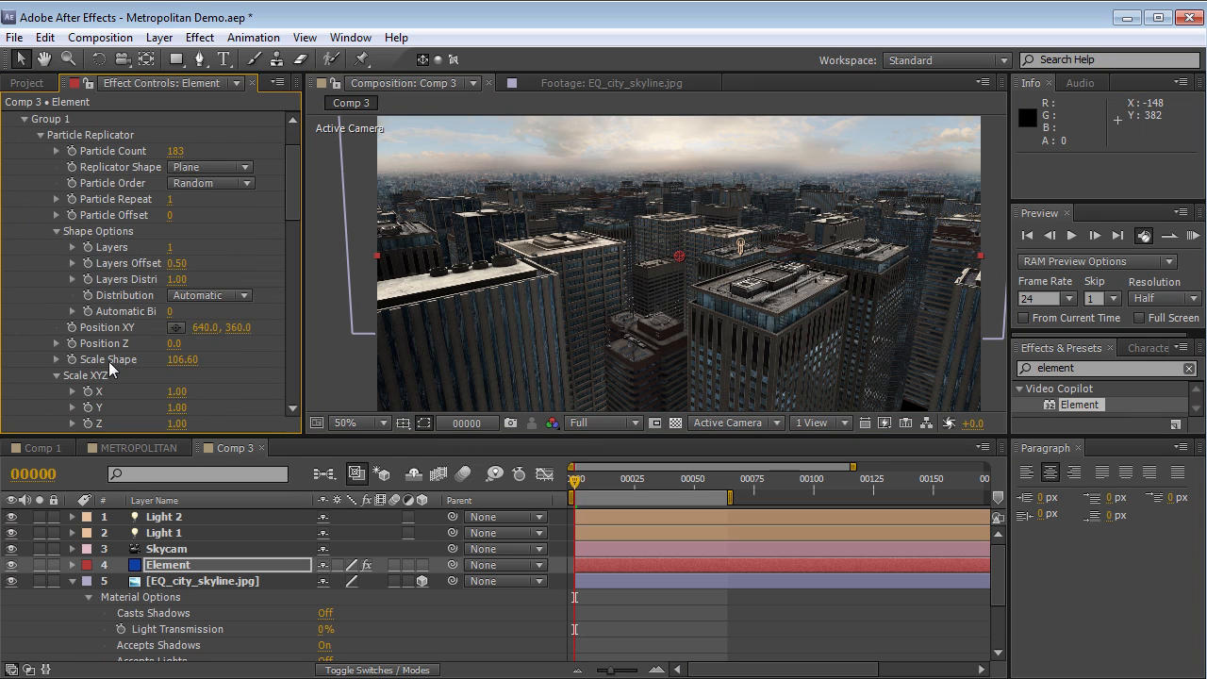
pyautogui.moveTo(179, 359); pyautogui.dragTo(333, 345)
pyautogui.moveTo(179, 158); pyautogui.dragTo(311, 141)
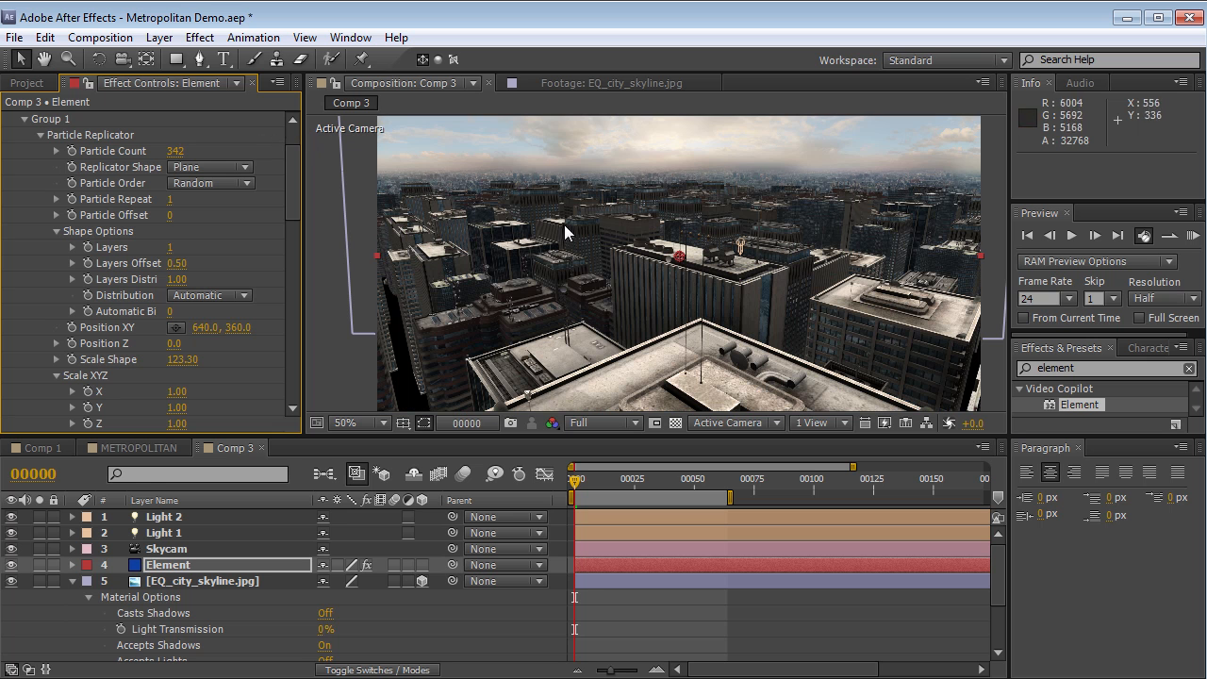
pyautogui.moveTo(172, 152); pyautogui.dragTo(217, 143)
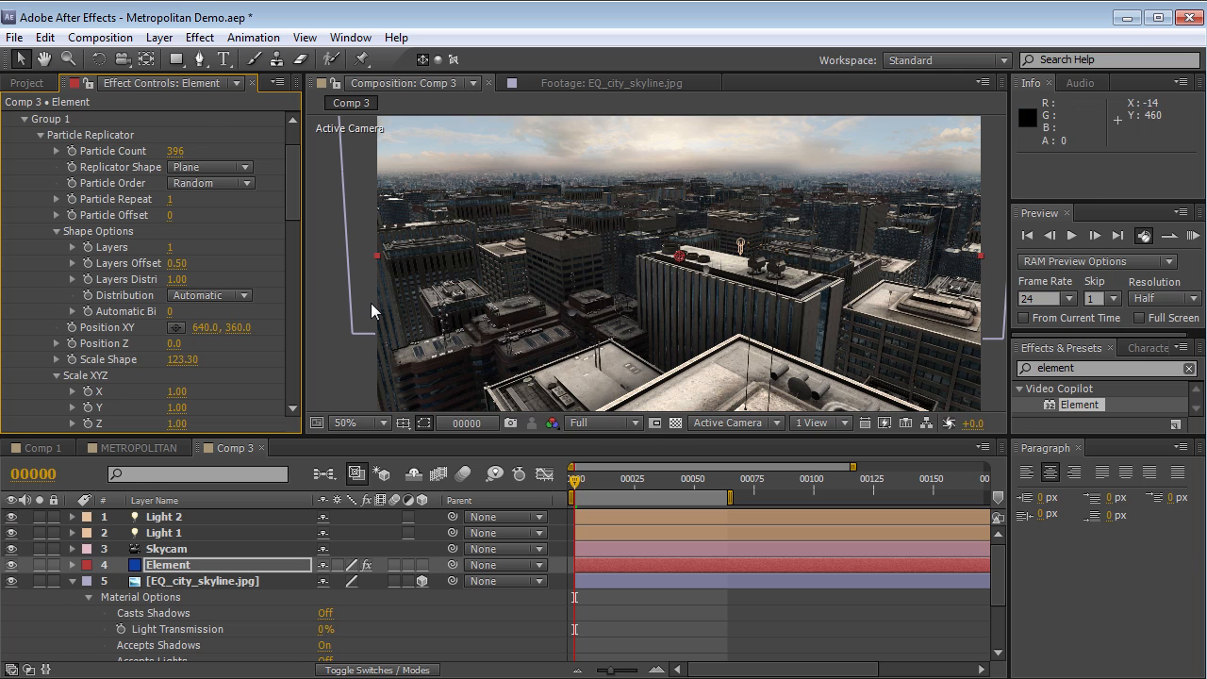
# Enable Fog in Element's render settings and colour it a muted grey-blue, 5C6469, based on the hazy horizon
pyautogui.moveTo(289, 204); pyautogui.dragTo(279, 330)
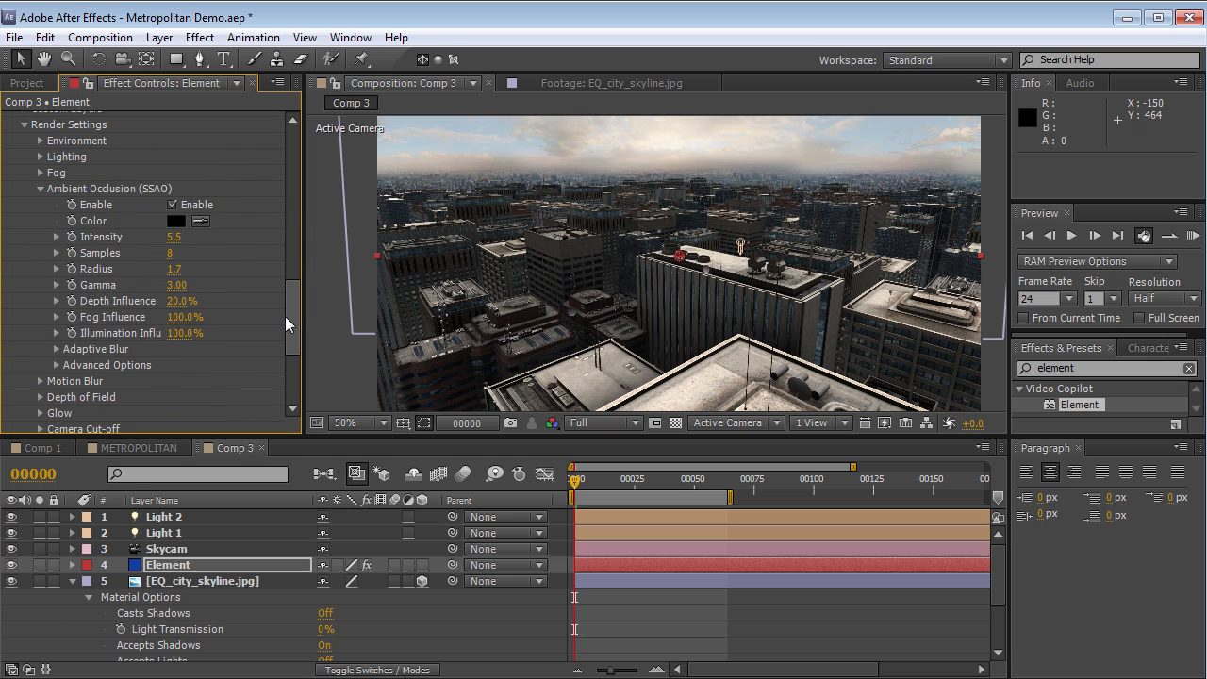
pyautogui.click(41, 189)
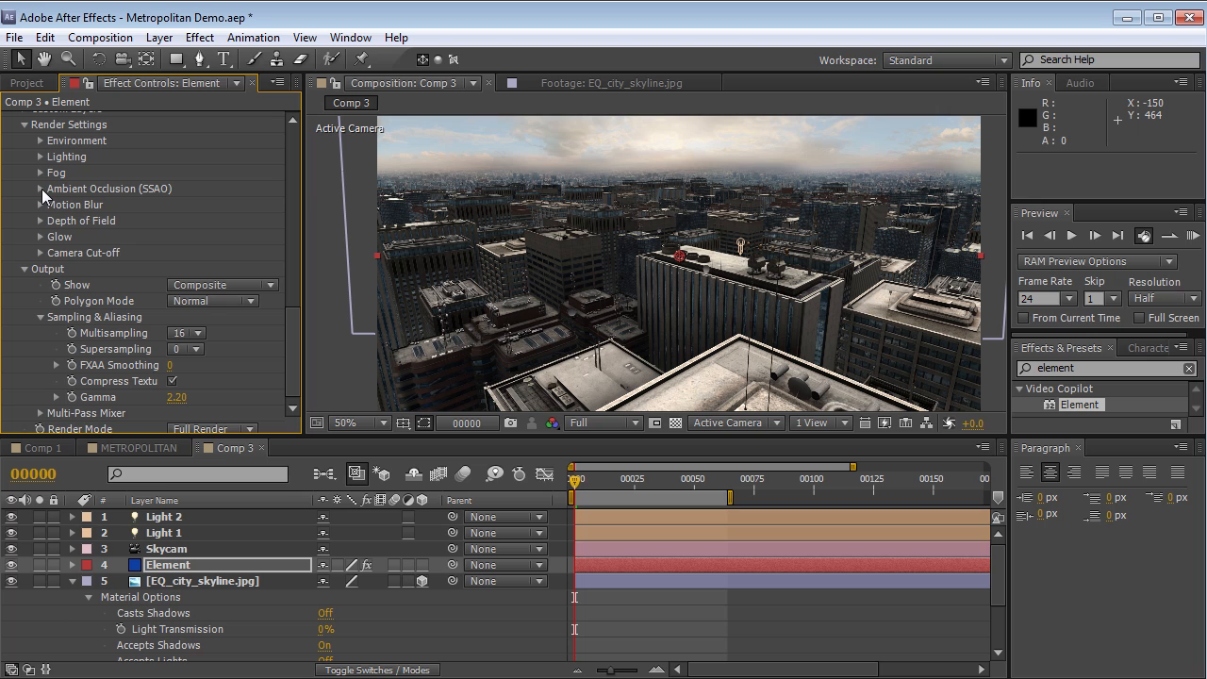
pyautogui.click(40, 172)
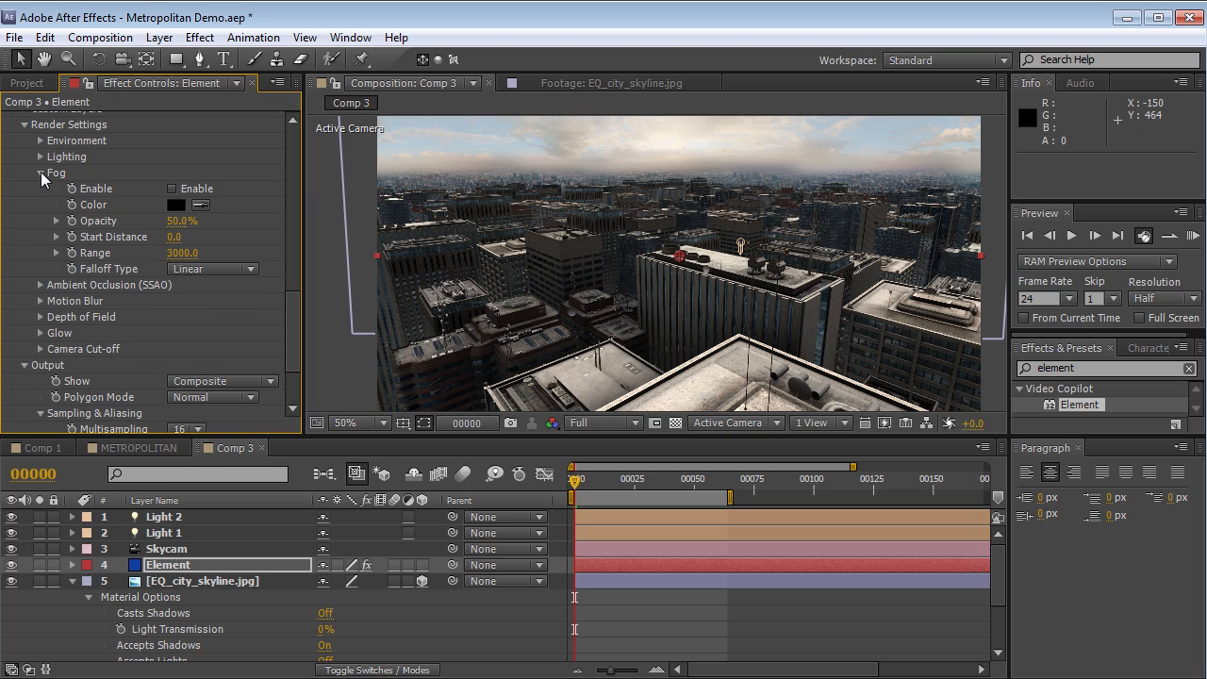
pyautogui.click(173, 189)
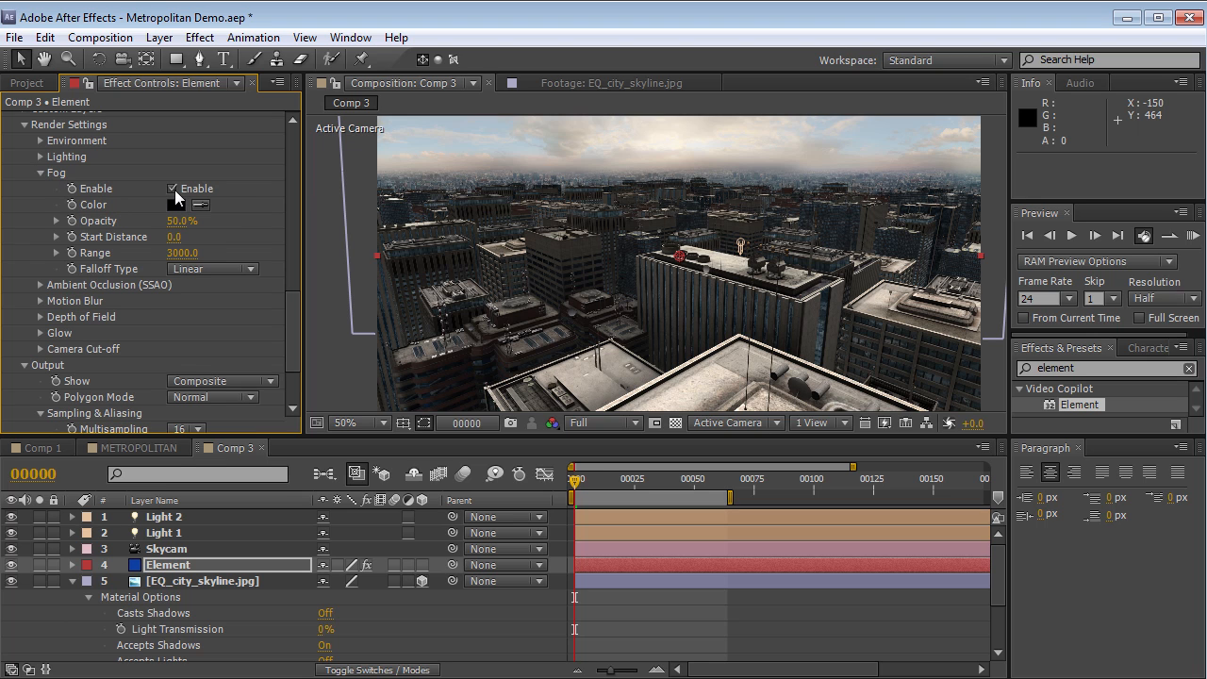
pyautogui.click(201, 205)
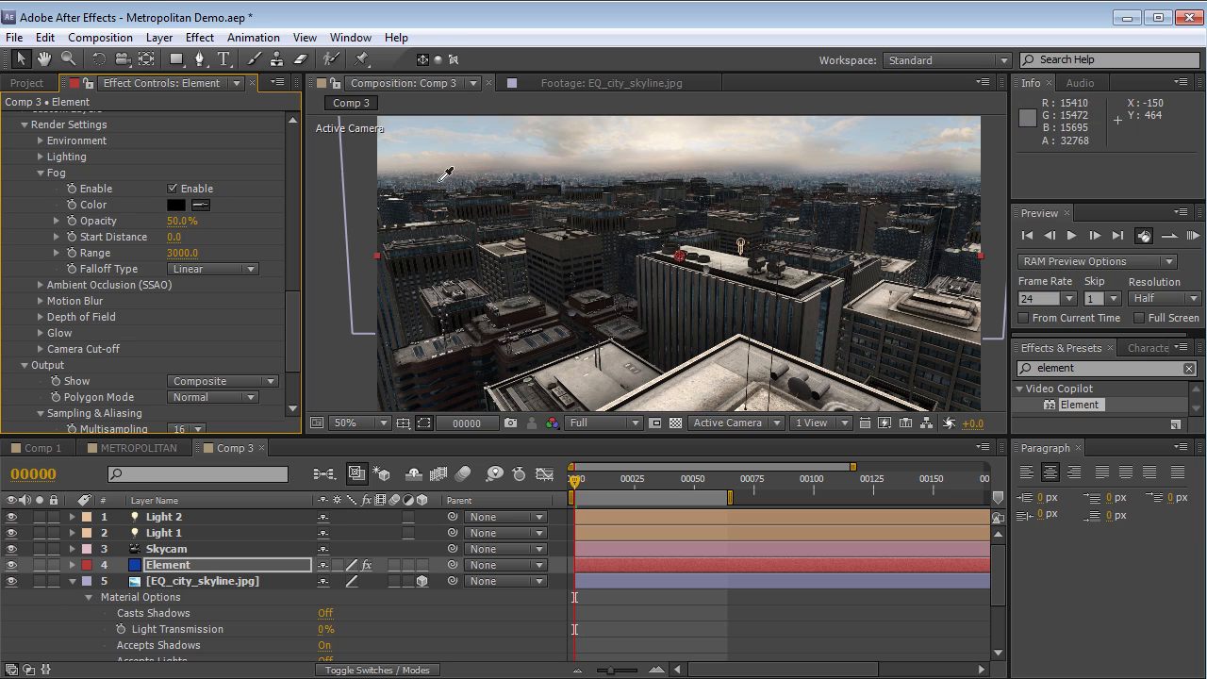
pyautogui.click(433, 175)
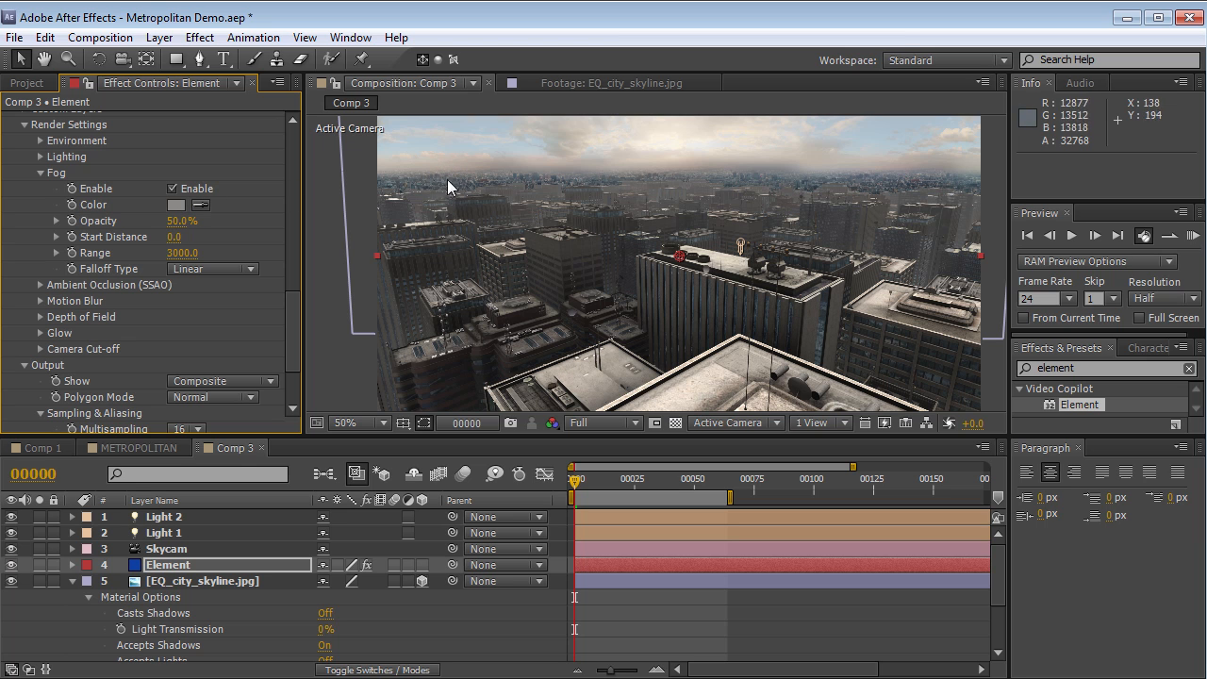
pyautogui.click(176, 205)
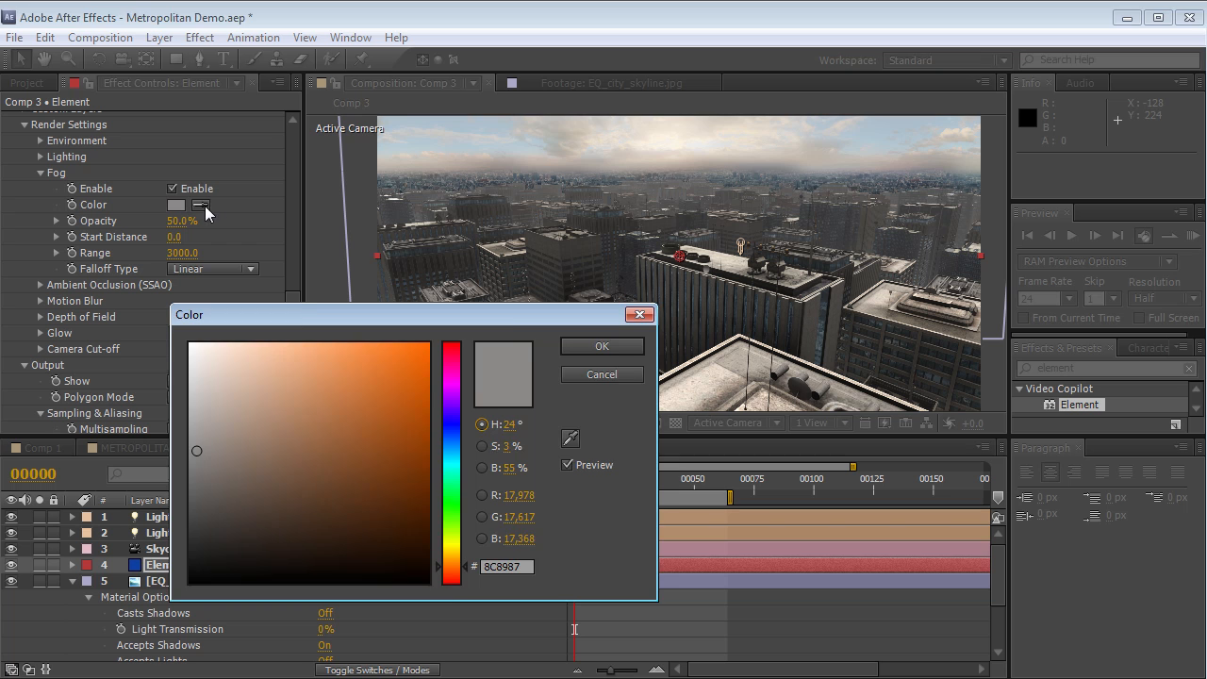
pyautogui.press('Return')
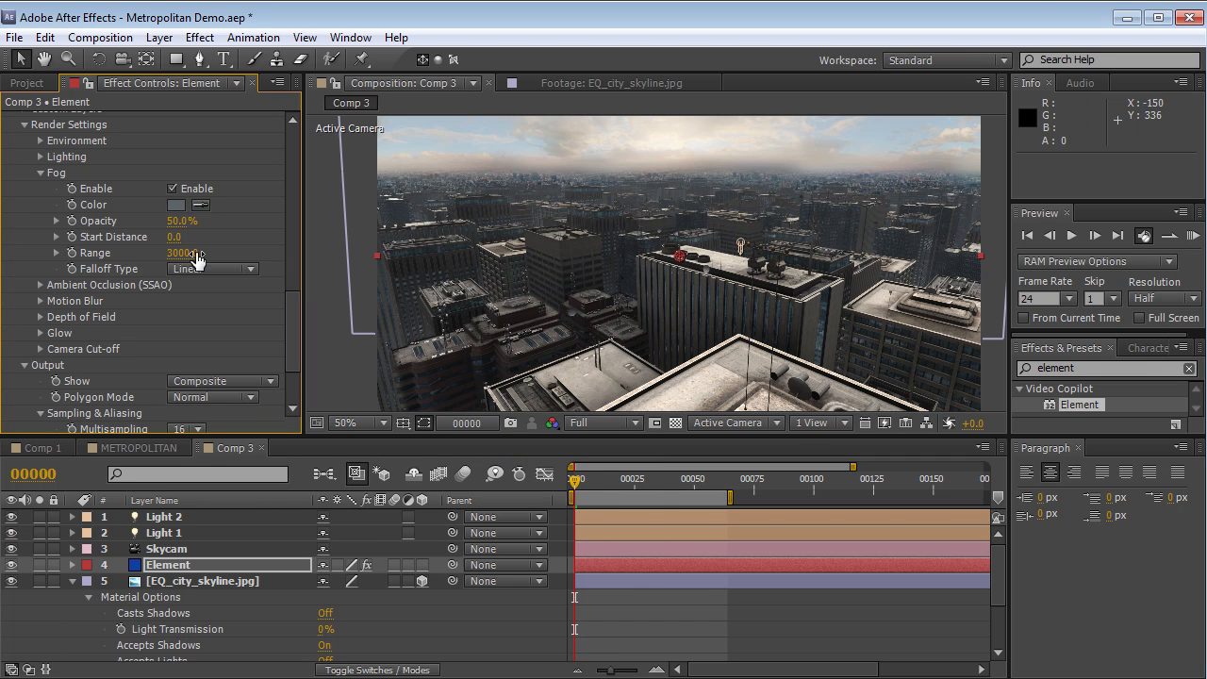
# Set the fog's Range to 1640 and Start Distance to 70, and shift its colour to a darker, more saturated blue
pyautogui.moveTo(192, 254); pyautogui.dragTo(162, 253)
pyautogui.moveTo(209, 234)
pyautogui.mouseDown()
pyautogui.moveTo(173, 246)
pyautogui.moveTo(199, 240)
pyautogui.moveTo(175, 244)
pyautogui.moveTo(189, 245)
pyautogui.mouseUp()
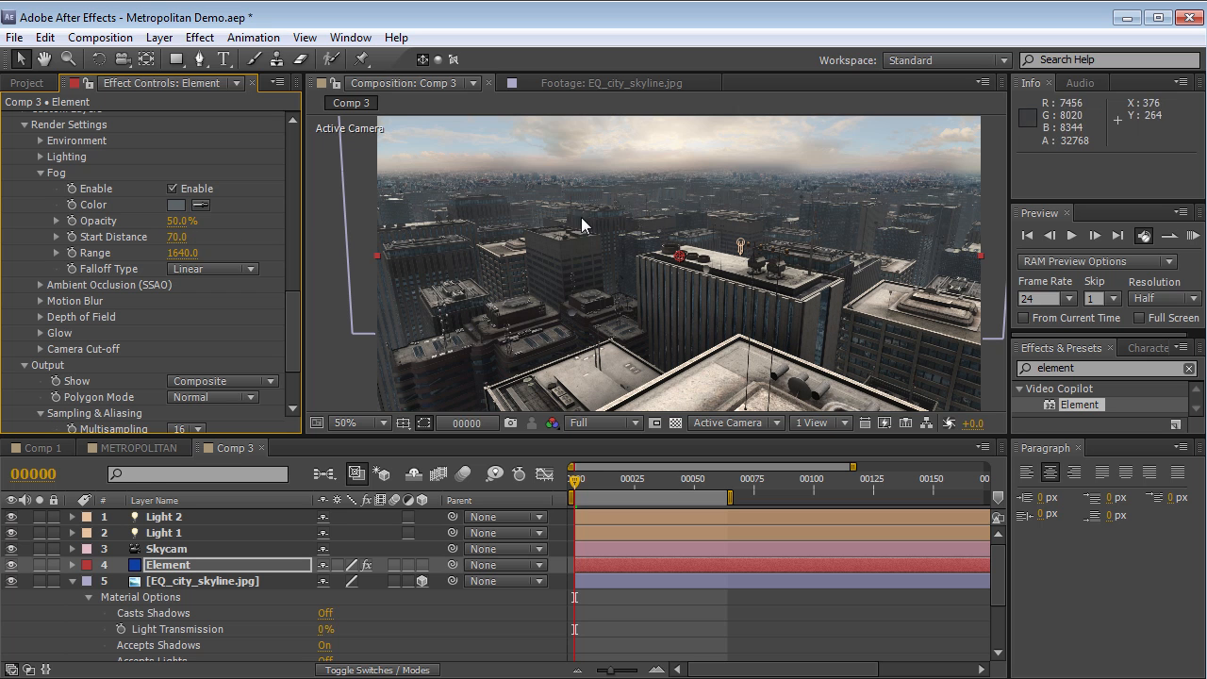
pyautogui.click(175, 204)
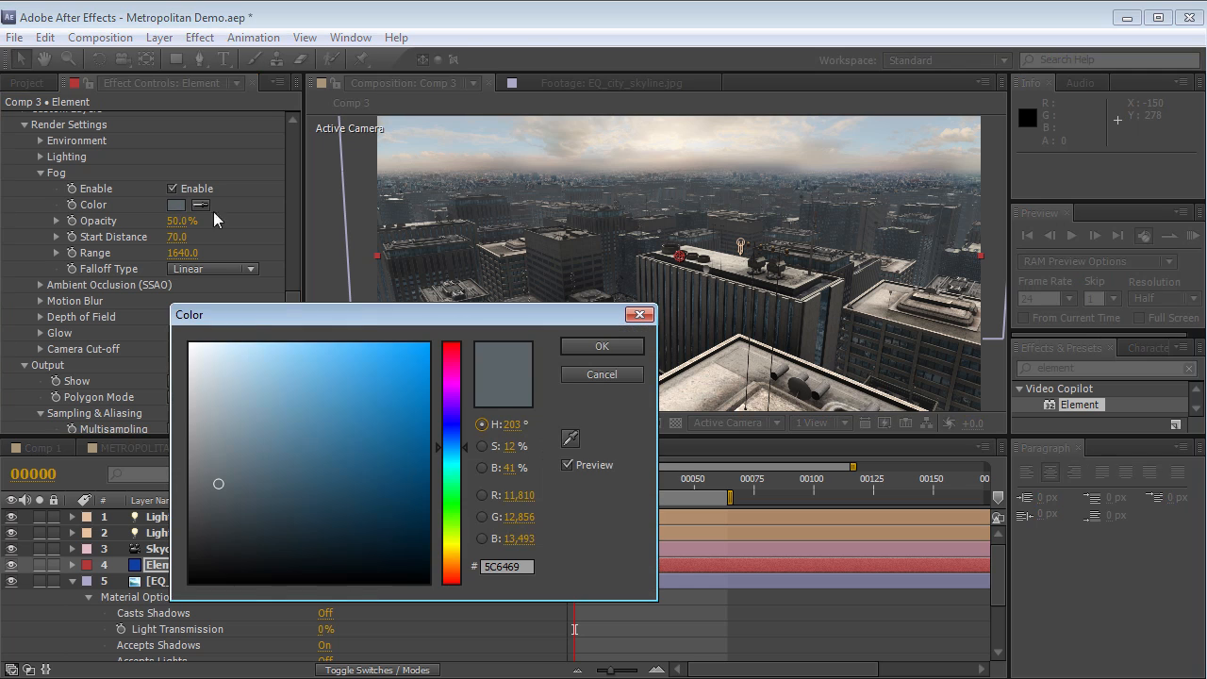
pyautogui.moveTo(225, 485); pyautogui.dragTo(266, 492)
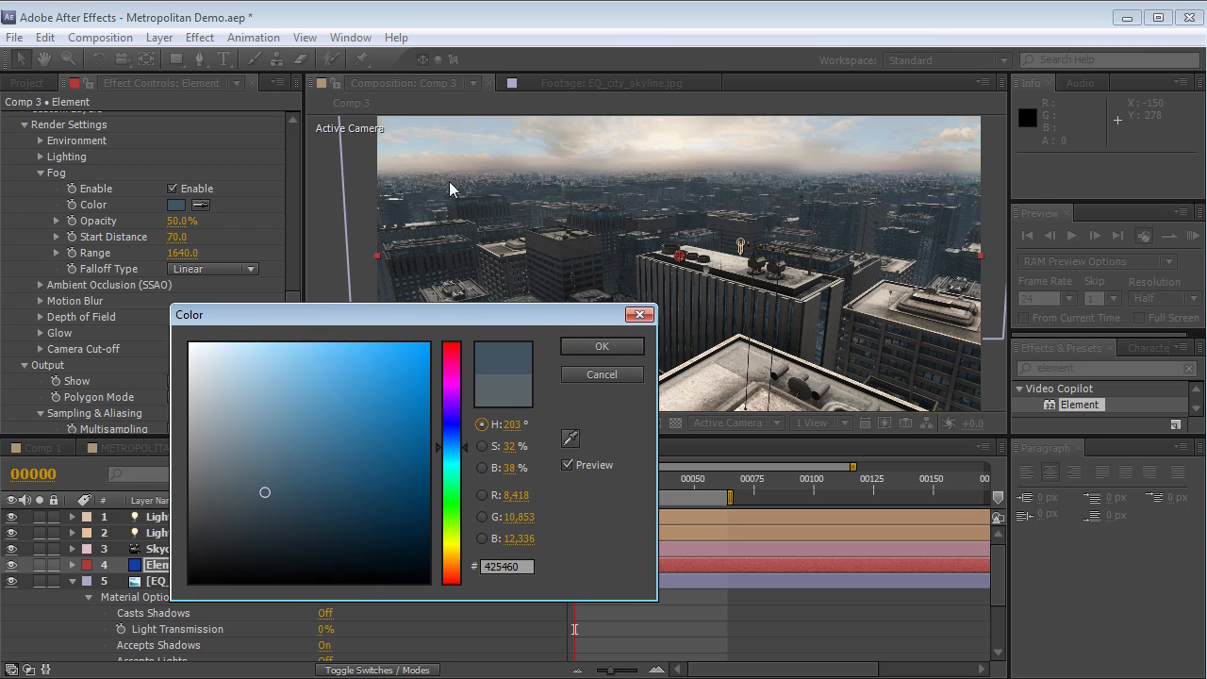
pyautogui.moveTo(270, 497)
pyautogui.mouseDown()
pyautogui.moveTo(280, 493)
pyautogui.moveTo(267, 499)
pyautogui.mouseUp()
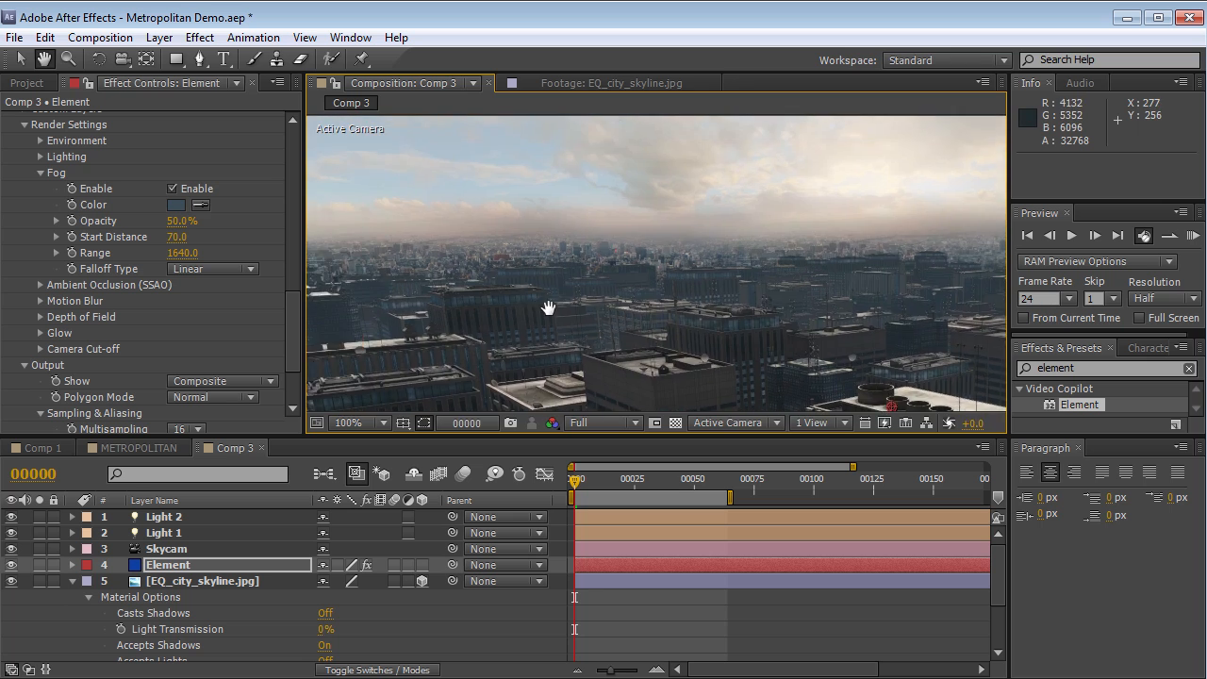
# Check the fog on the distant buildings up close, reframe the city with the Skycam camera and save the project
pyautogui.scroll(1, 548, 309)
pyautogui.moveTo(549, 308); pyautogui.dragTo(576, 353)
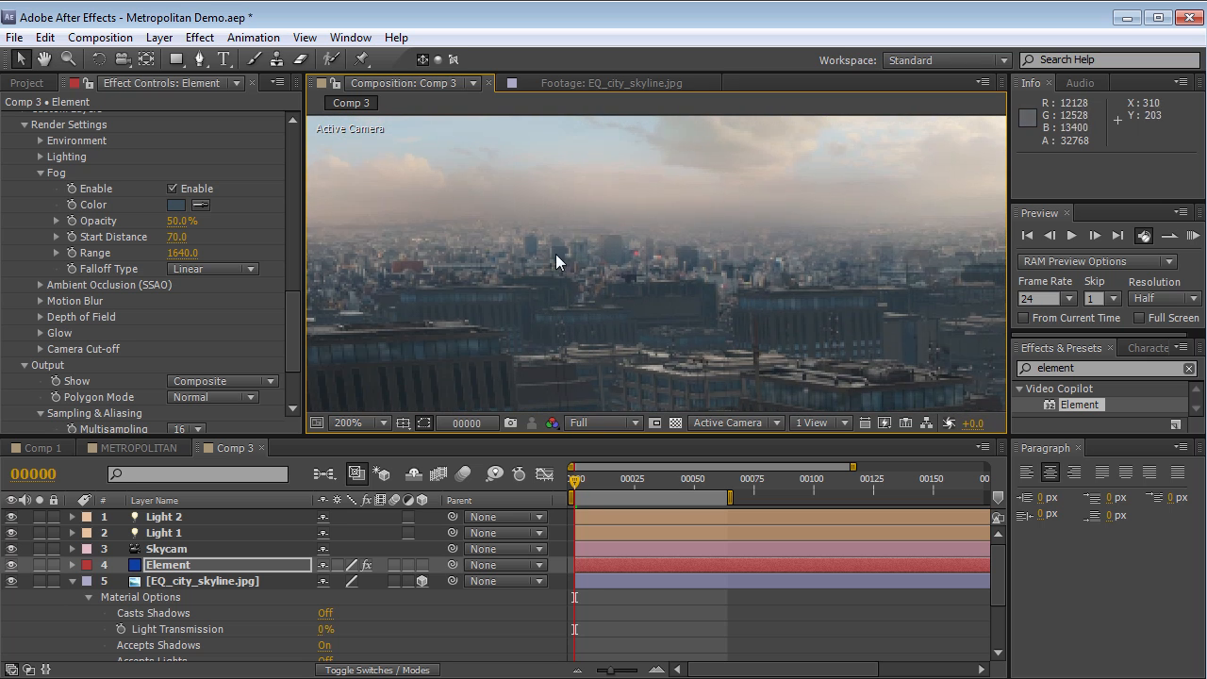
pyautogui.scroll(-1, 630, 276)
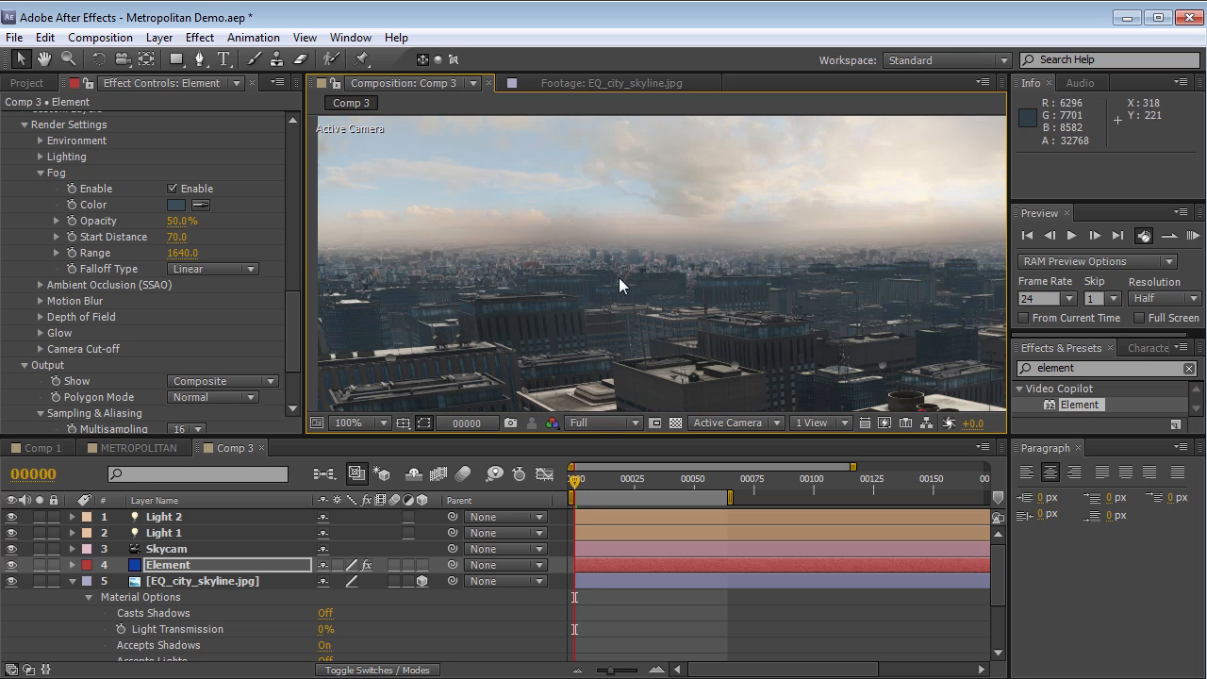
pyautogui.scroll(-1, 724, 274)
pyautogui.moveTo(724, 274); pyautogui.dragTo(576, 217)
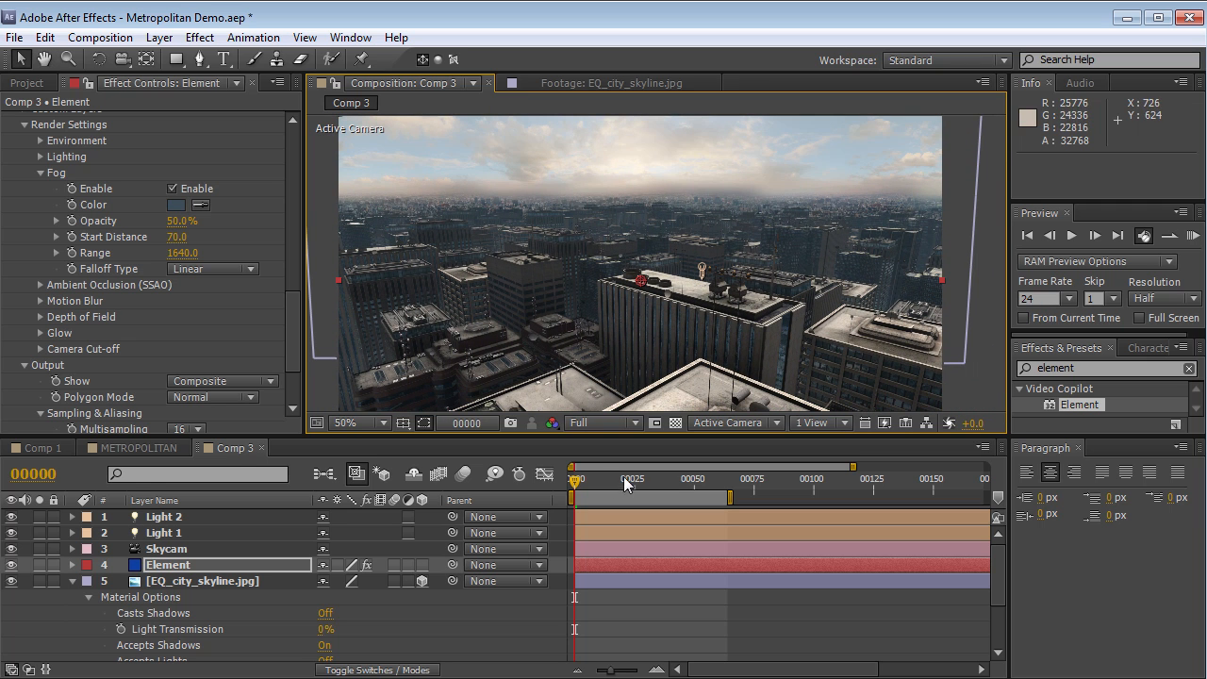
pyautogui.press('c')
pyautogui.moveTo(695, 332); pyautogui.dragTo(708, 362)
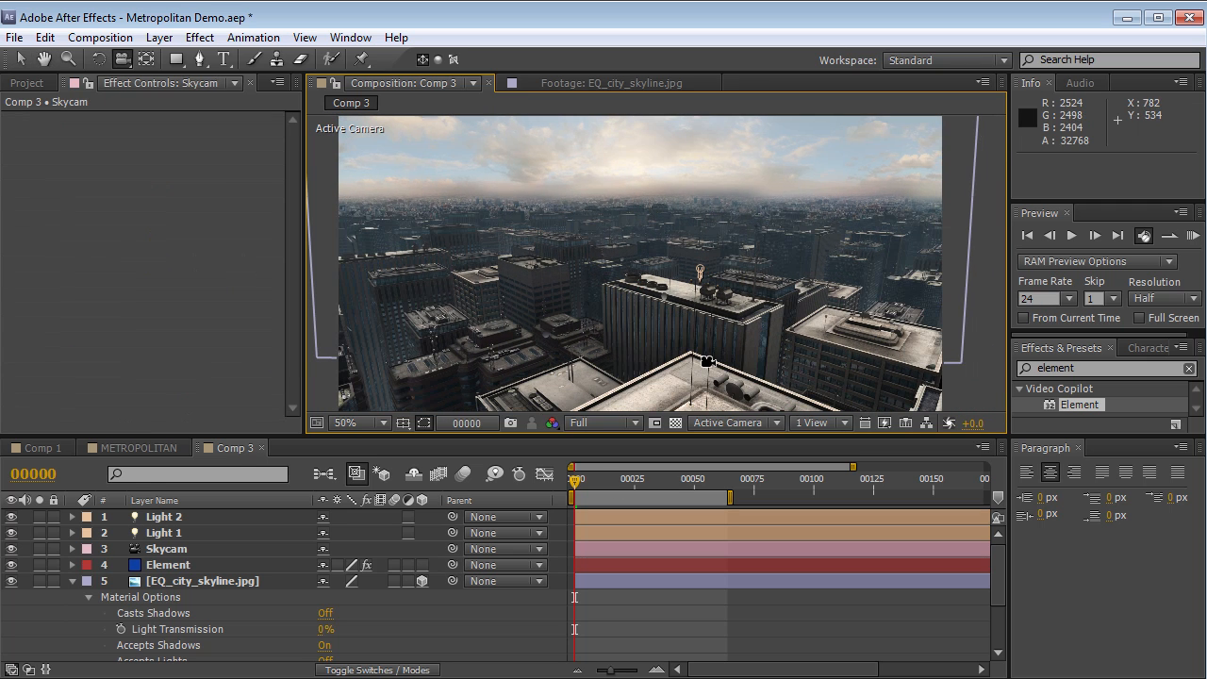
pyautogui.moveTo(631, 329); pyautogui.dragTo(668, 274)
pyautogui.hotkey('ctrl', 's')
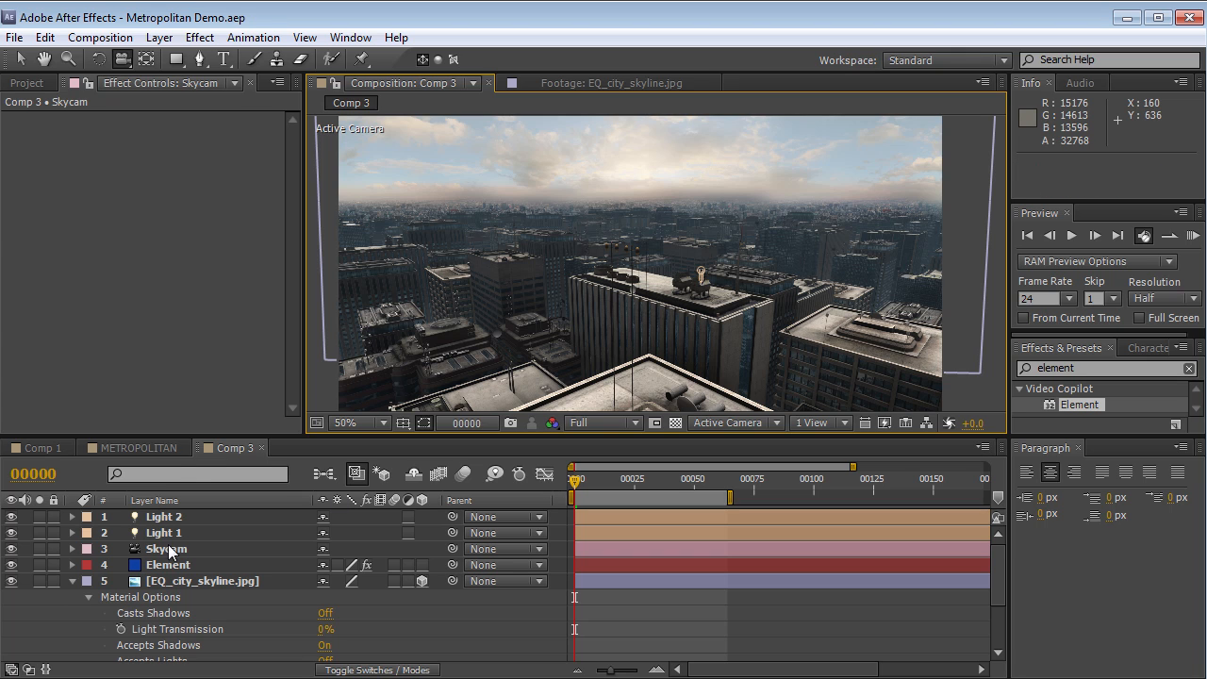
# Raise the EQ_city_skyline.jpg backdrop slightly to a position of about 2926.9, -270.1, 2408.5
pyautogui.click(200, 581)
pyautogui.moveTo(763, 216); pyautogui.dragTo(759, 200)
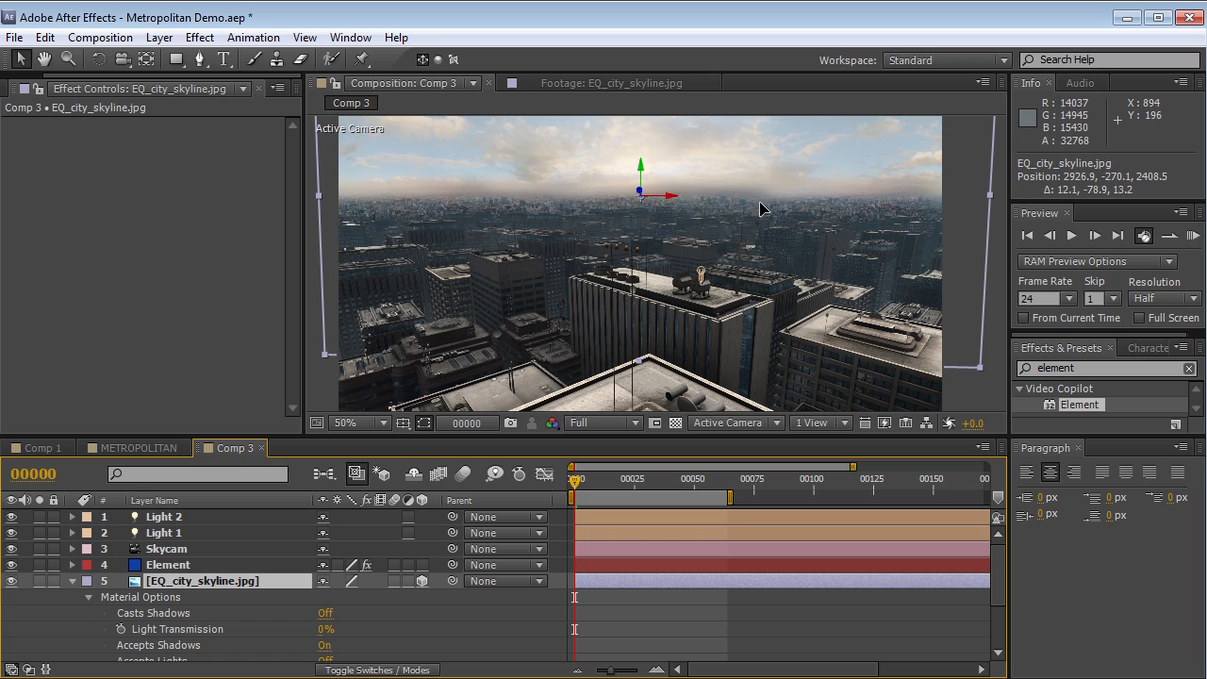
# Open the Element layer's Scene Setup and also assign skyscraper_02, skyscraper_03 and office_04 to Group 2
pyautogui.click(186, 565)
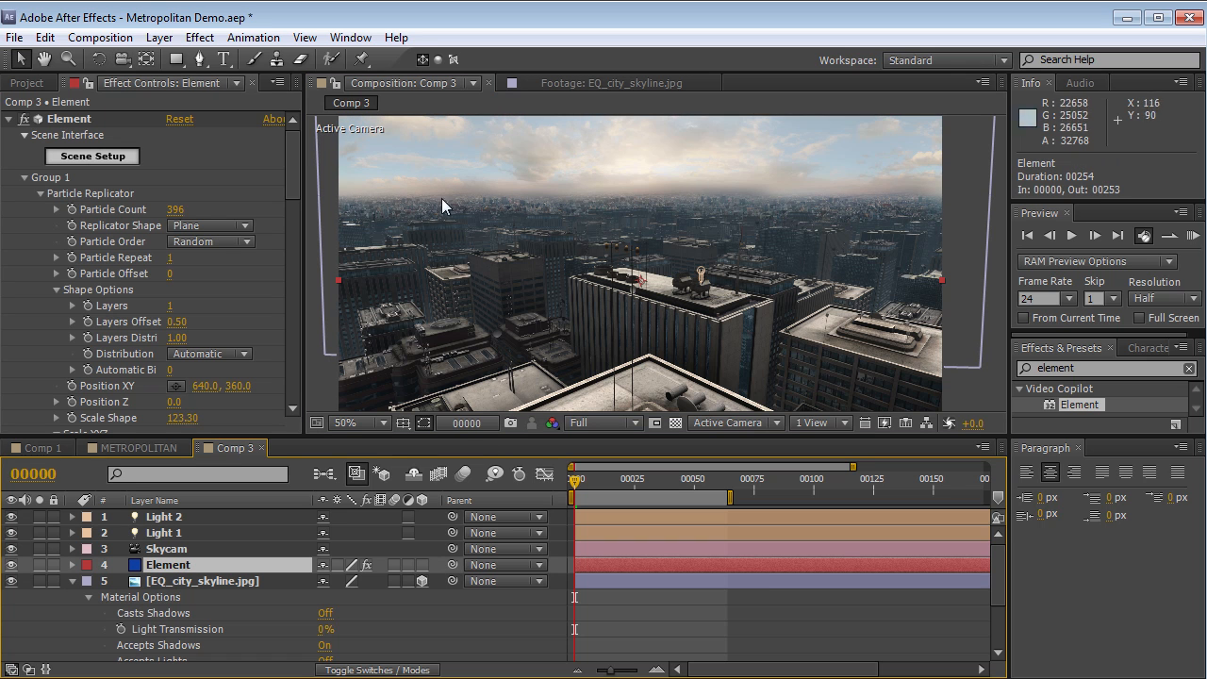
pyautogui.click(99, 158)
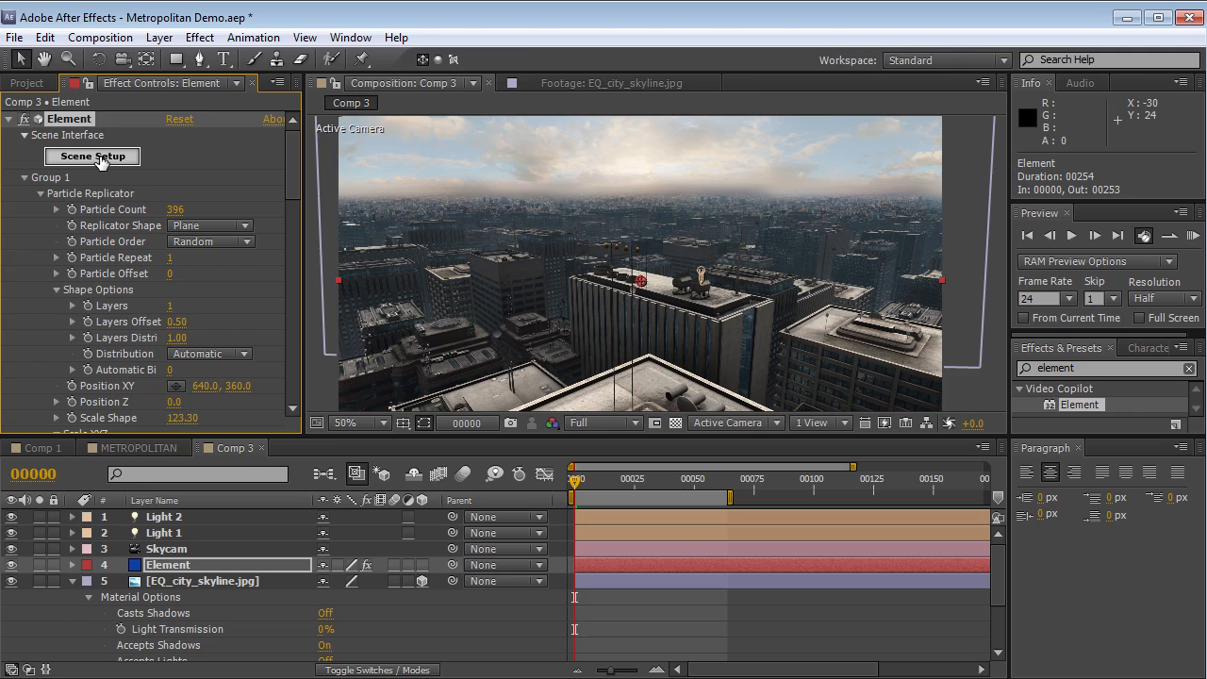
pyautogui.click(706, 159)
pyautogui.moveTo(370, 233); pyautogui.dragTo(368, 249)
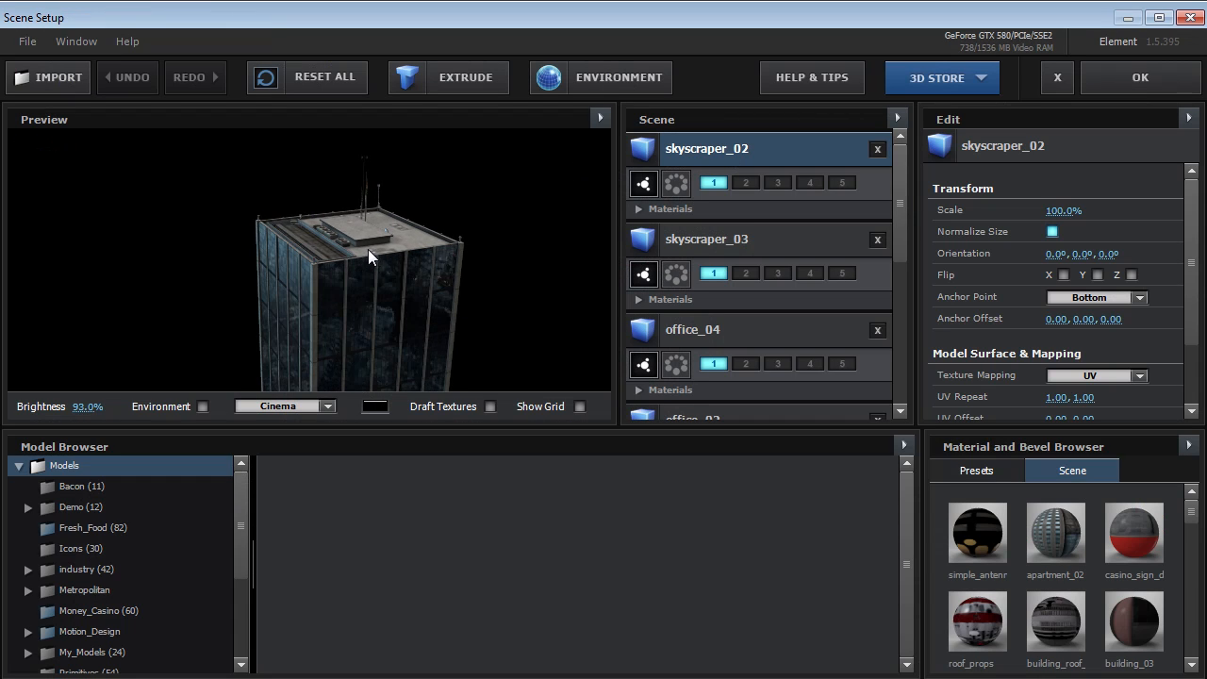
pyautogui.click(752, 181)
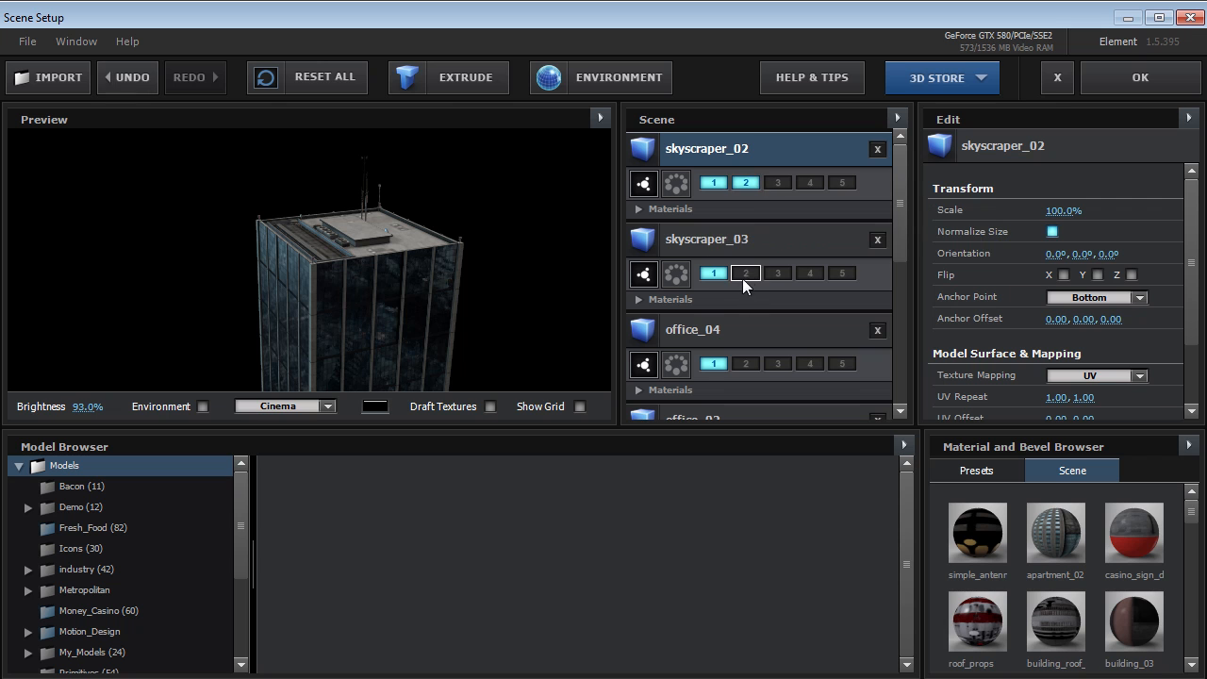
pyautogui.click(746, 363)
# Also assign office_02, building_04, building_03 and apartment_02 to Group 2 and accept the scene setup
pyautogui.moveTo(902, 217); pyautogui.dragTo(892, 263)
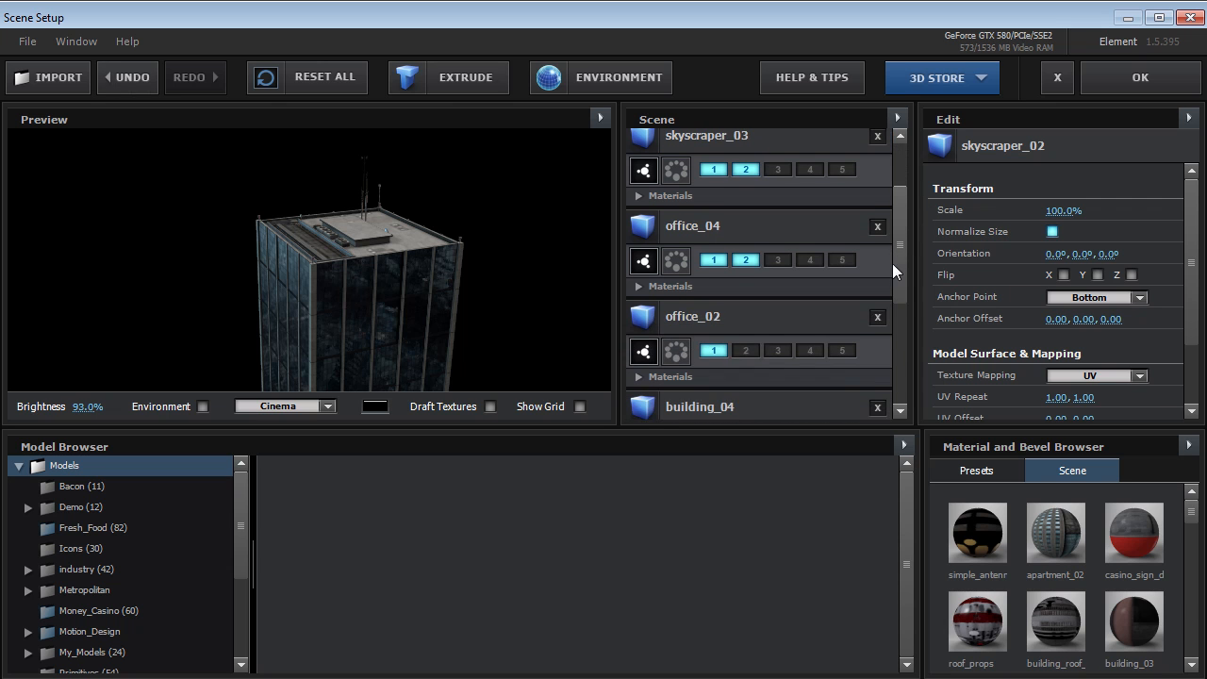
pyautogui.click(746, 351)
pyautogui.scroll(-2, 894, 257)
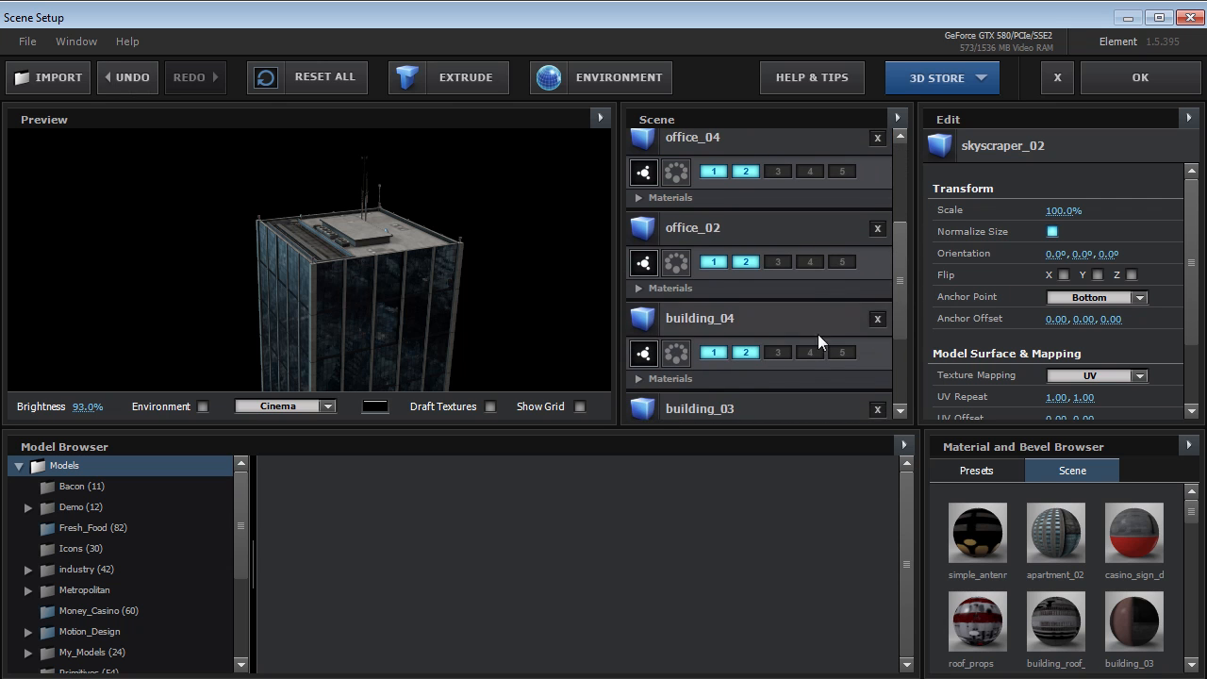
pyautogui.scroll(-1, 900, 329)
pyautogui.scroll(-2, 900, 329)
pyautogui.click(746, 293)
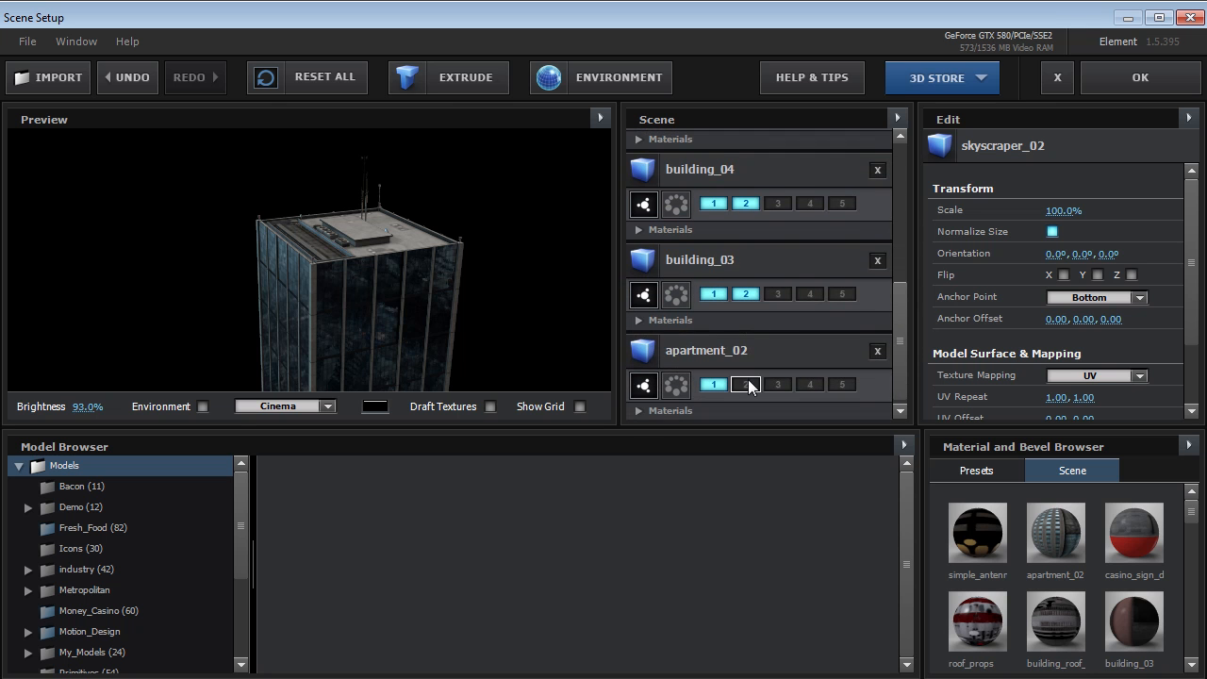
pyautogui.click(877, 352)
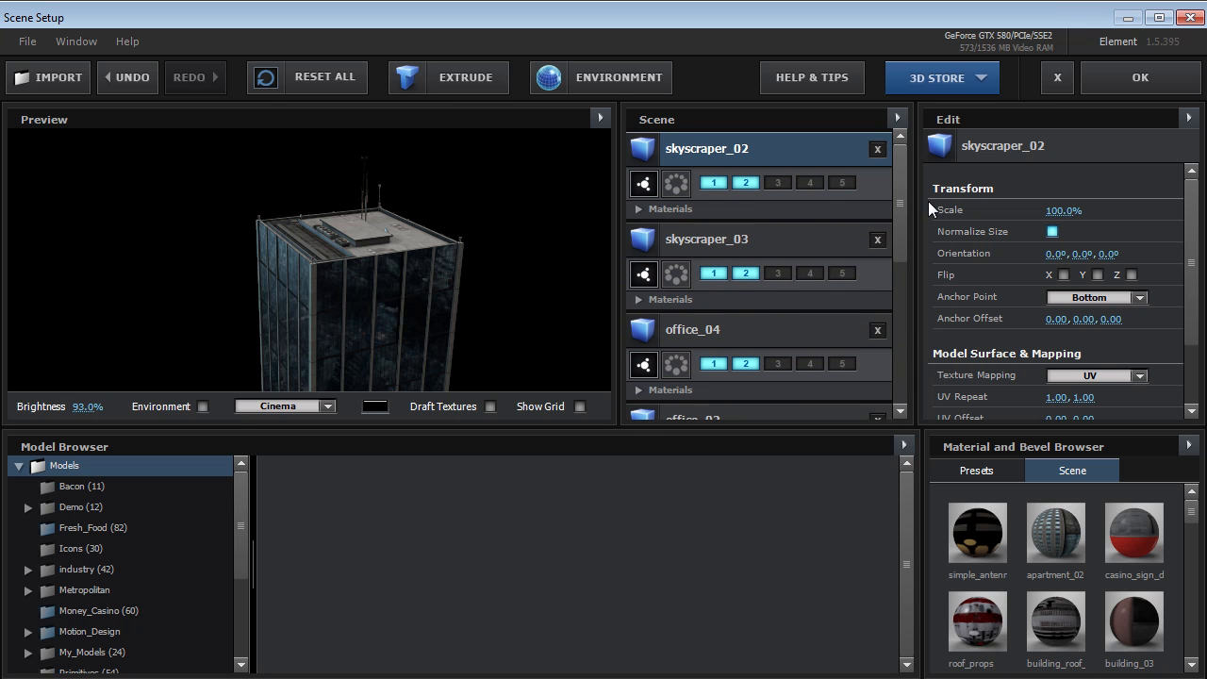
pyautogui.click(1146, 81)
# Copy Group 1's settings and paste them into Group 2 of the Element effect
pyautogui.click(39, 192)
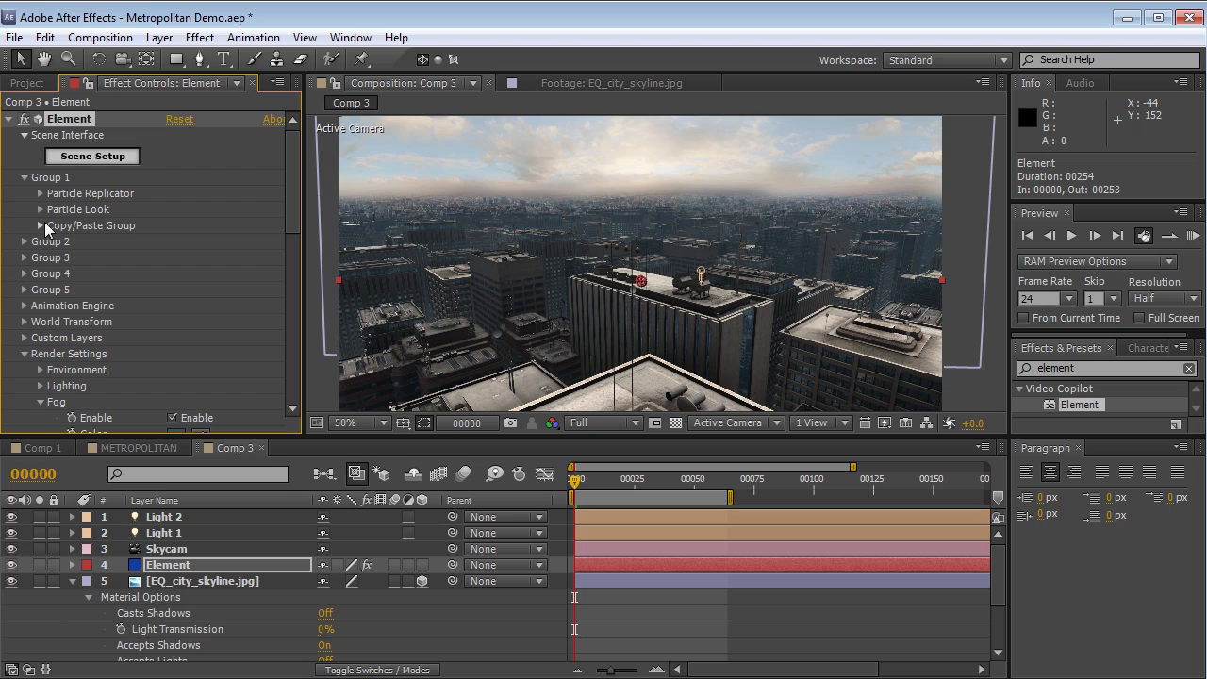
pyautogui.click(40, 225)
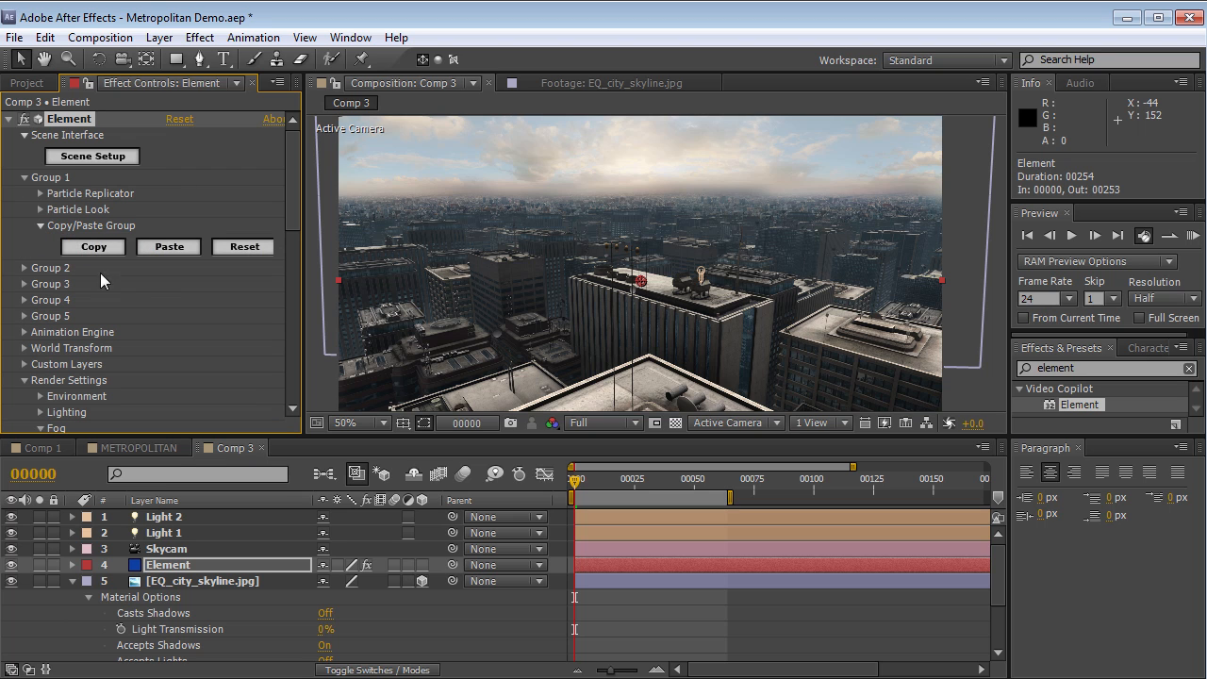
pyautogui.click(40, 225)
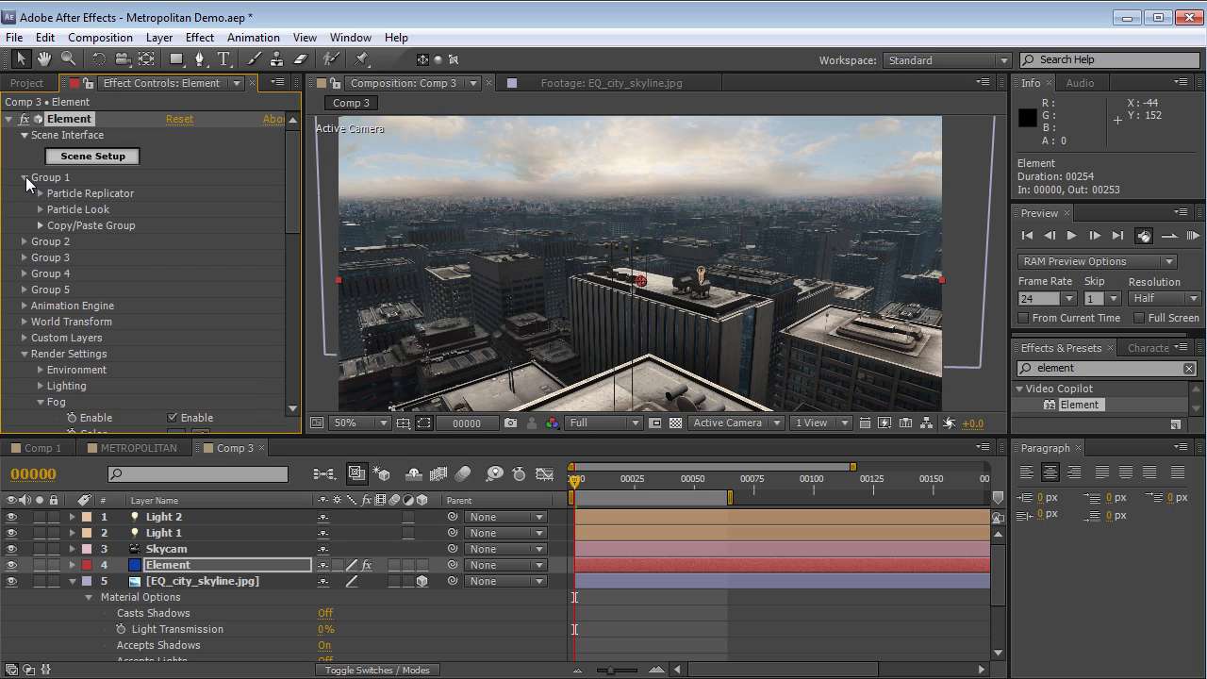
pyautogui.click(25, 178)
pyautogui.click(24, 192)
pyautogui.click(39, 241)
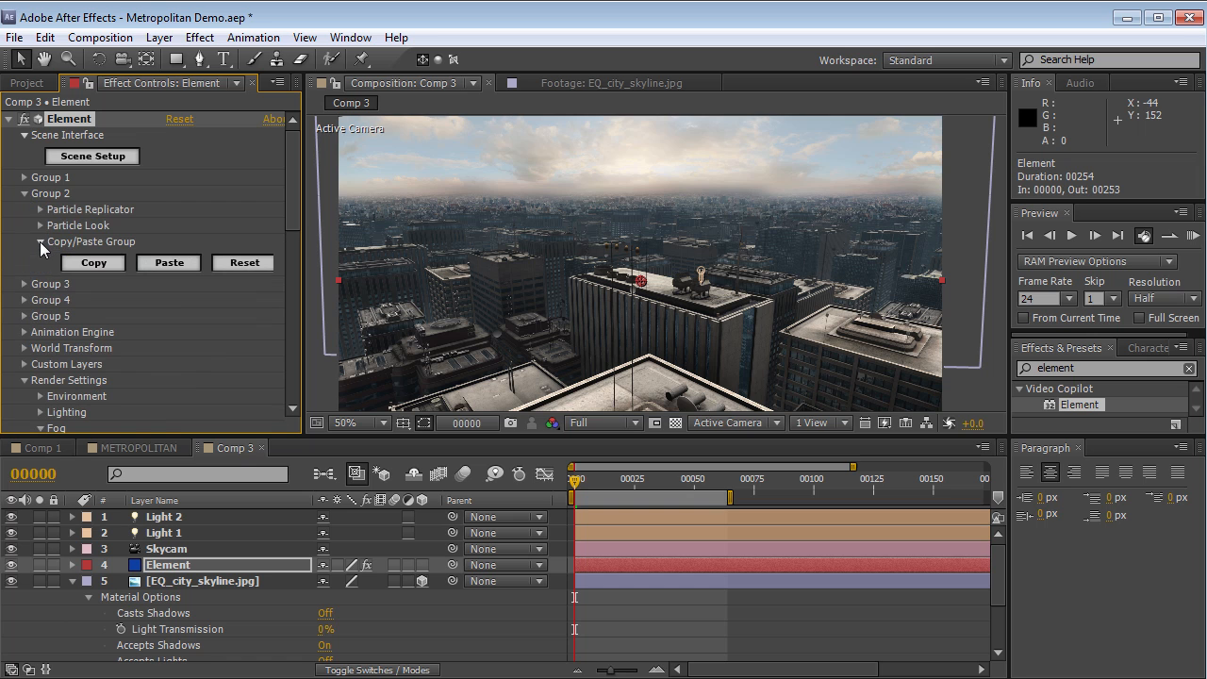
pyautogui.click(170, 262)
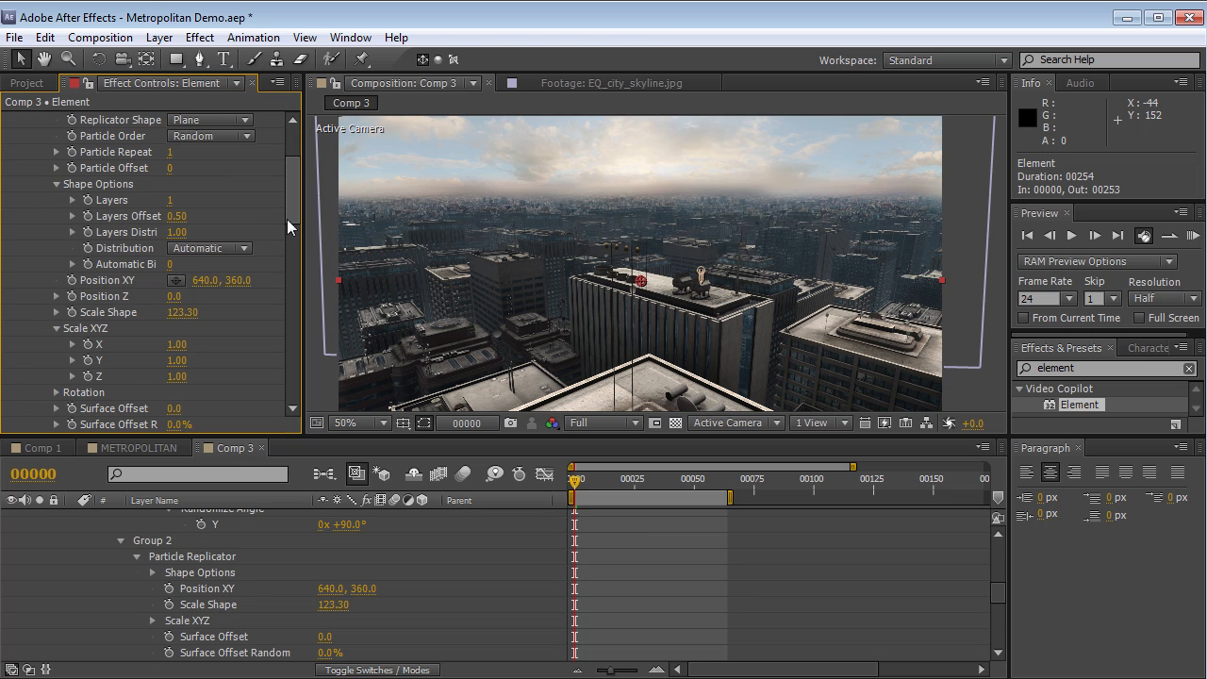
# Set Group 2's particle count to 25 in the Element effect
pyautogui.moveTo(287, 218); pyautogui.dragTo(291, 190)
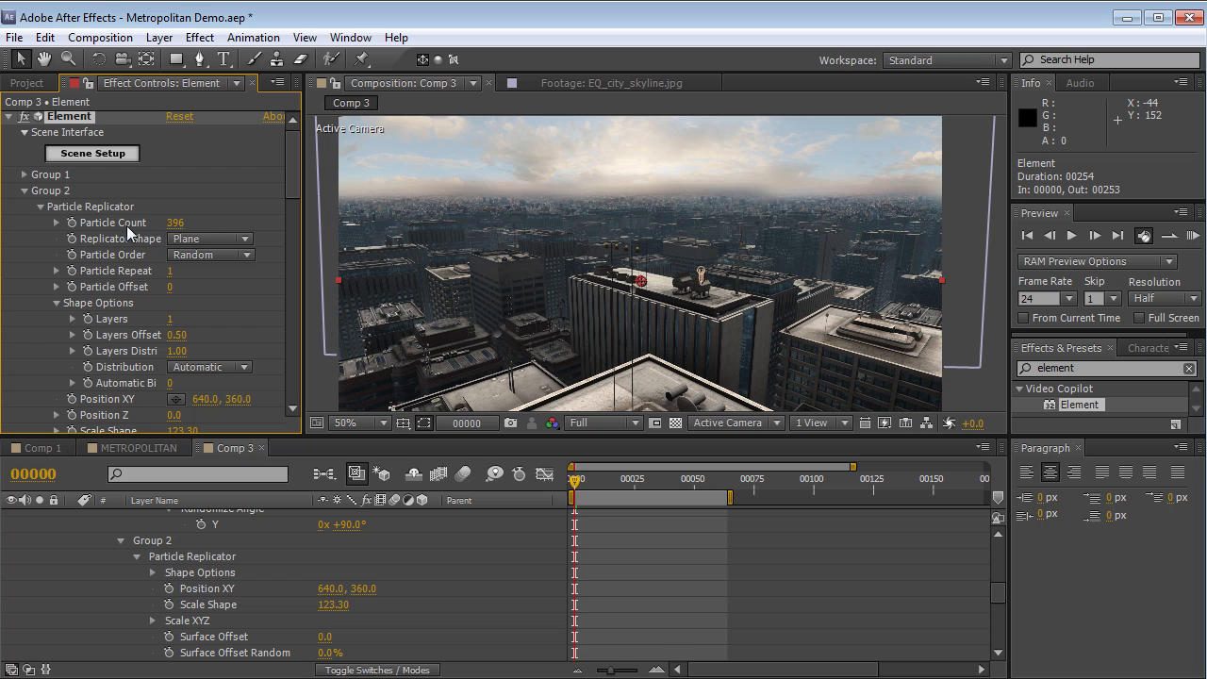
pyautogui.click(175, 222)
pyautogui.write('25')
pyautogui.press('Return')
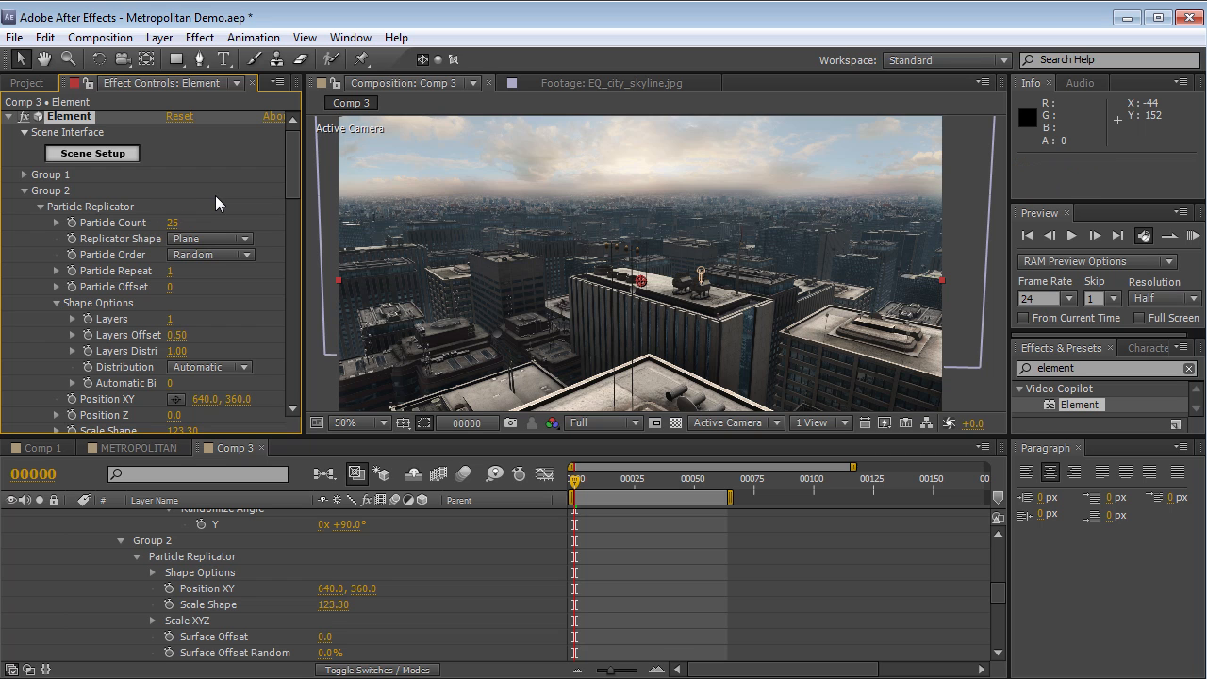
# Increase the particle size of Group 2 to 14.93 in its Particle Look settings
pyautogui.click(39, 206)
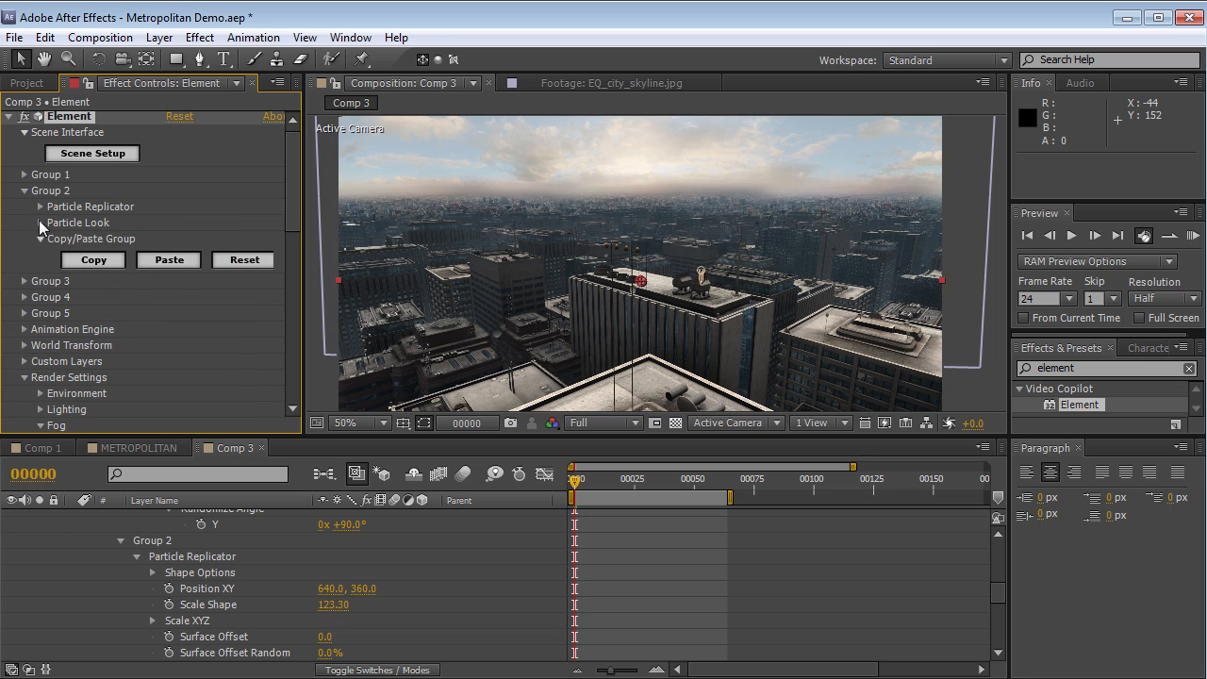
pyautogui.click(41, 223)
pyautogui.moveTo(355, 219); pyautogui.dragTo(601, 198)
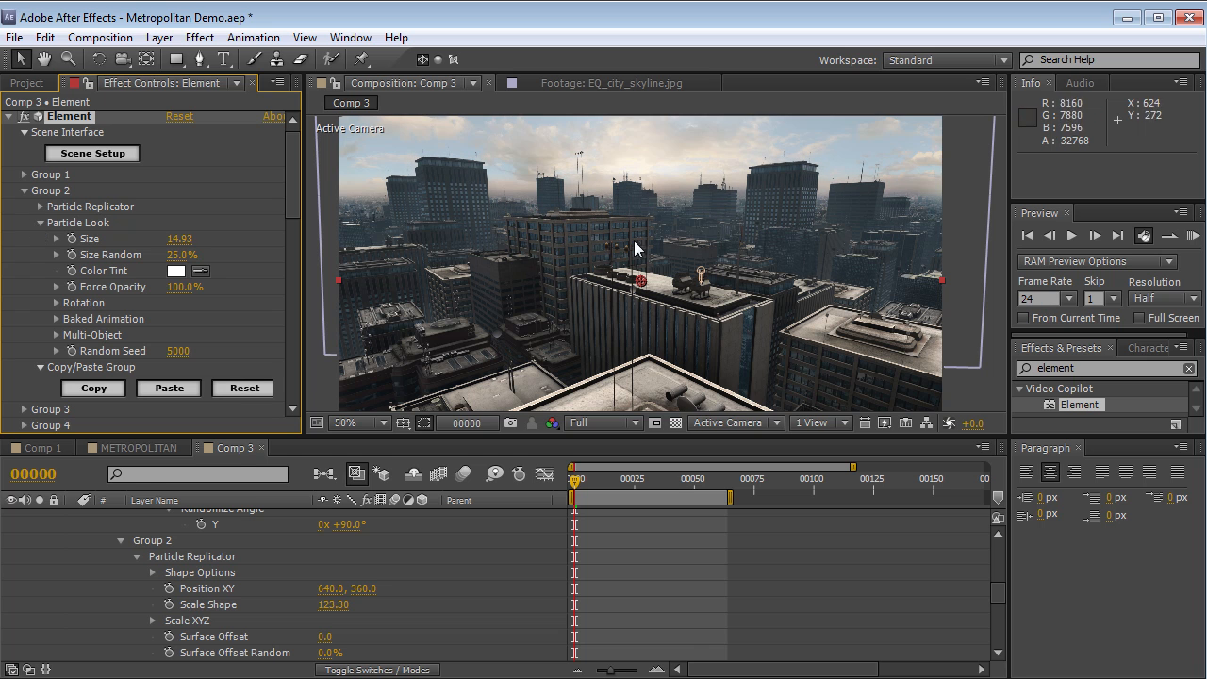
pyautogui.scroll(1, 632, 241)
pyautogui.scroll(-1, 528, 213)
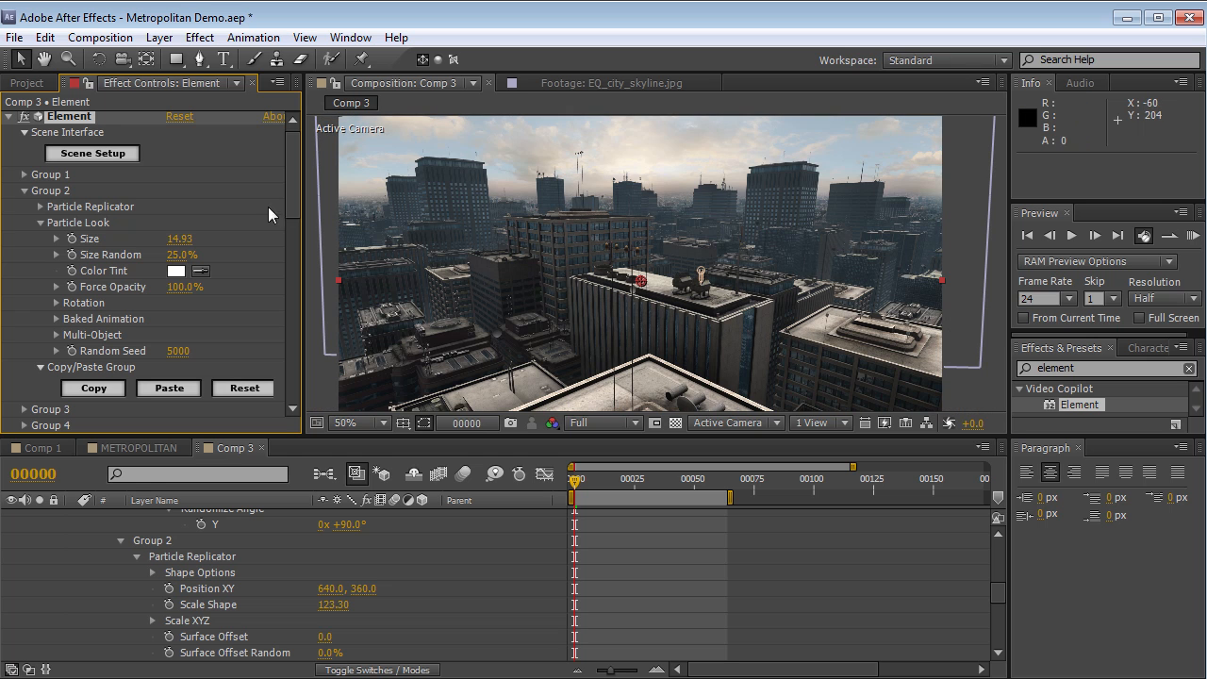
# Open Element's Scene Setup, review the building models and remove office_02 from Group 2
pyautogui.click(117, 157)
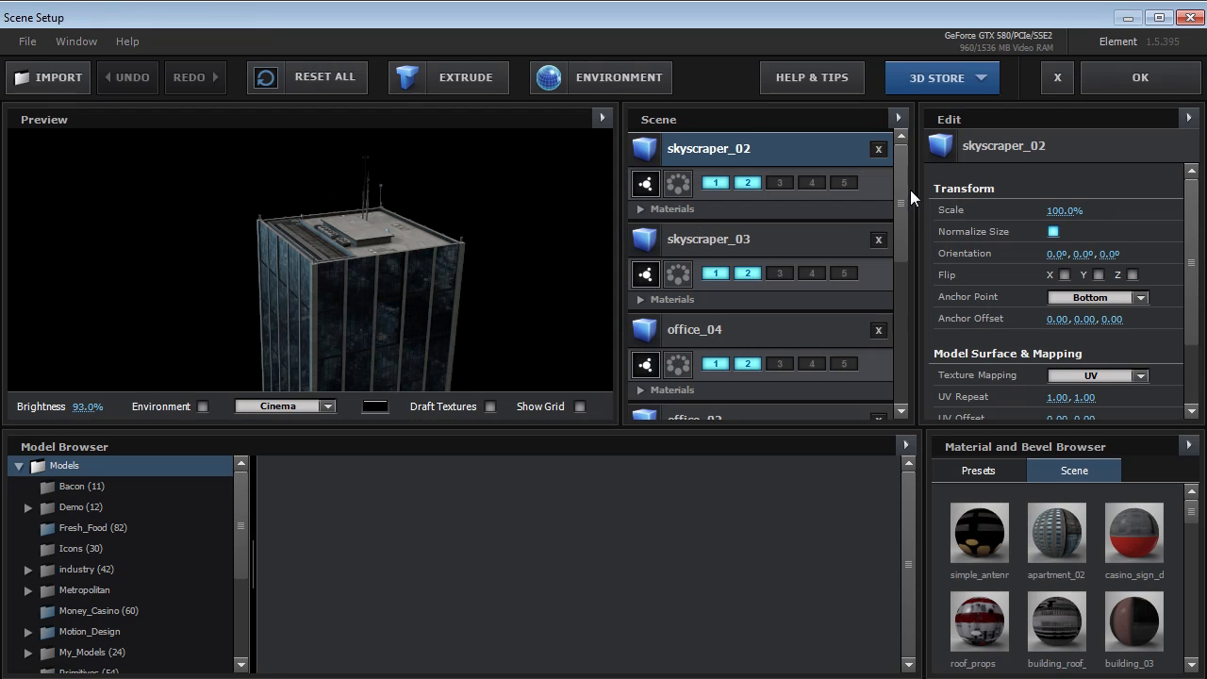
pyautogui.click(740, 240)
pyautogui.press('Down')
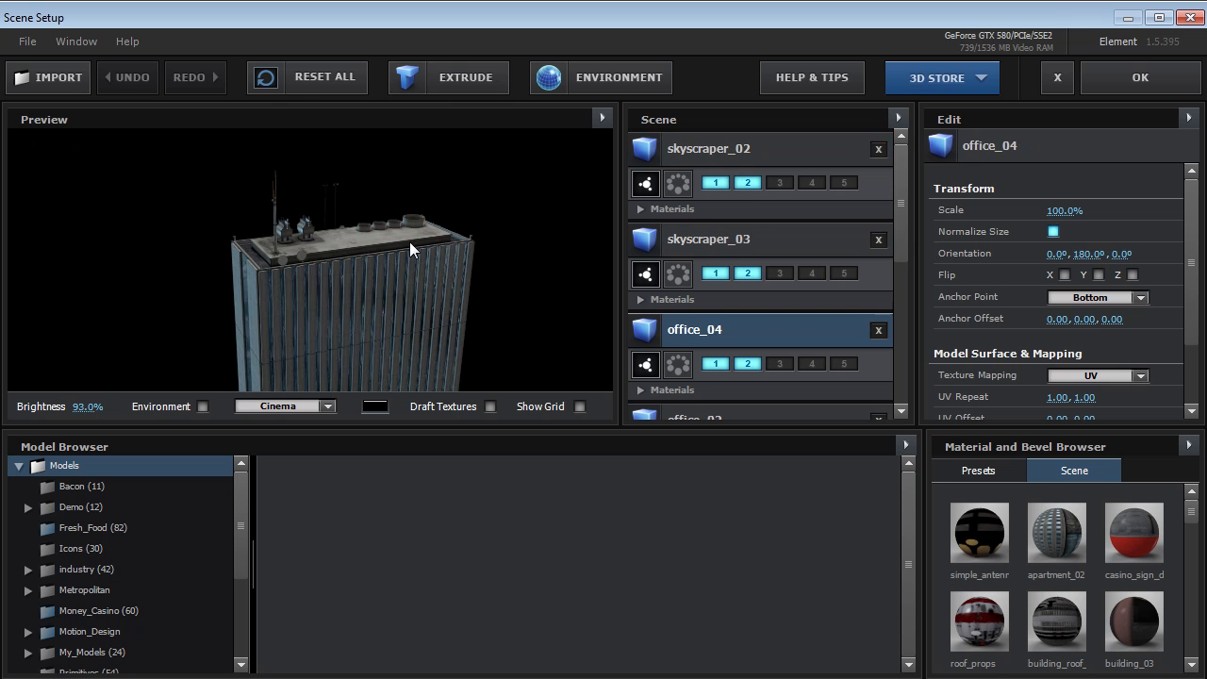
pyautogui.press('Down')
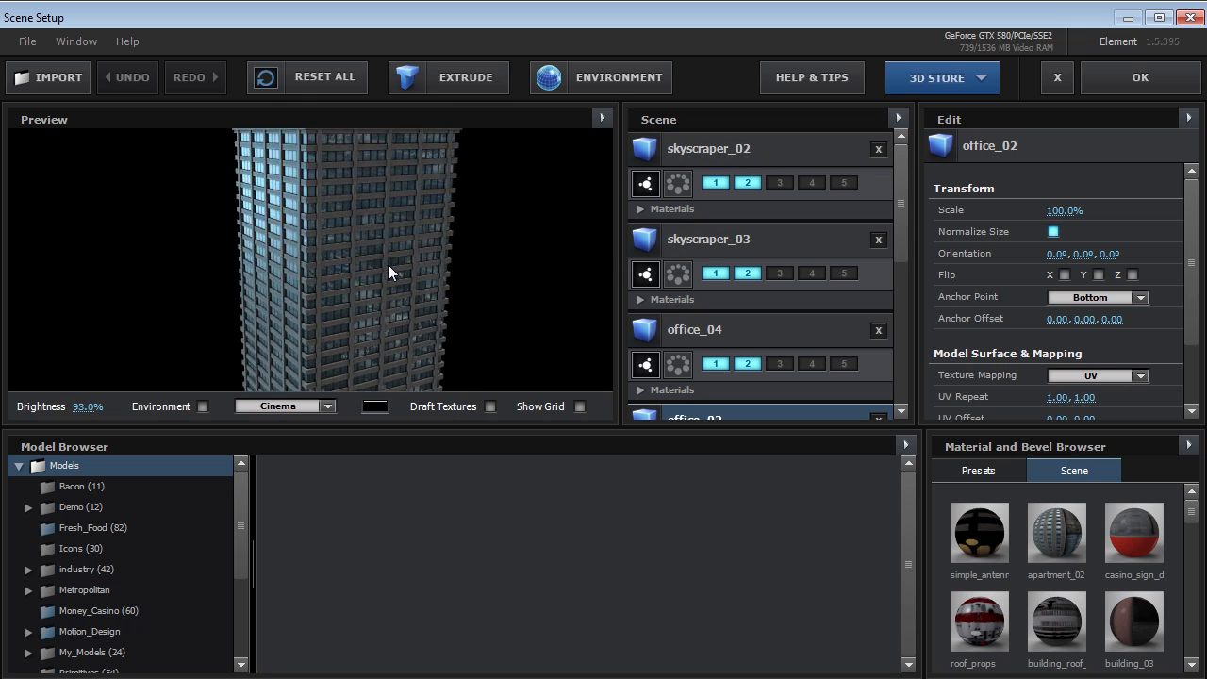
pyautogui.scroll(-1, 829, 311)
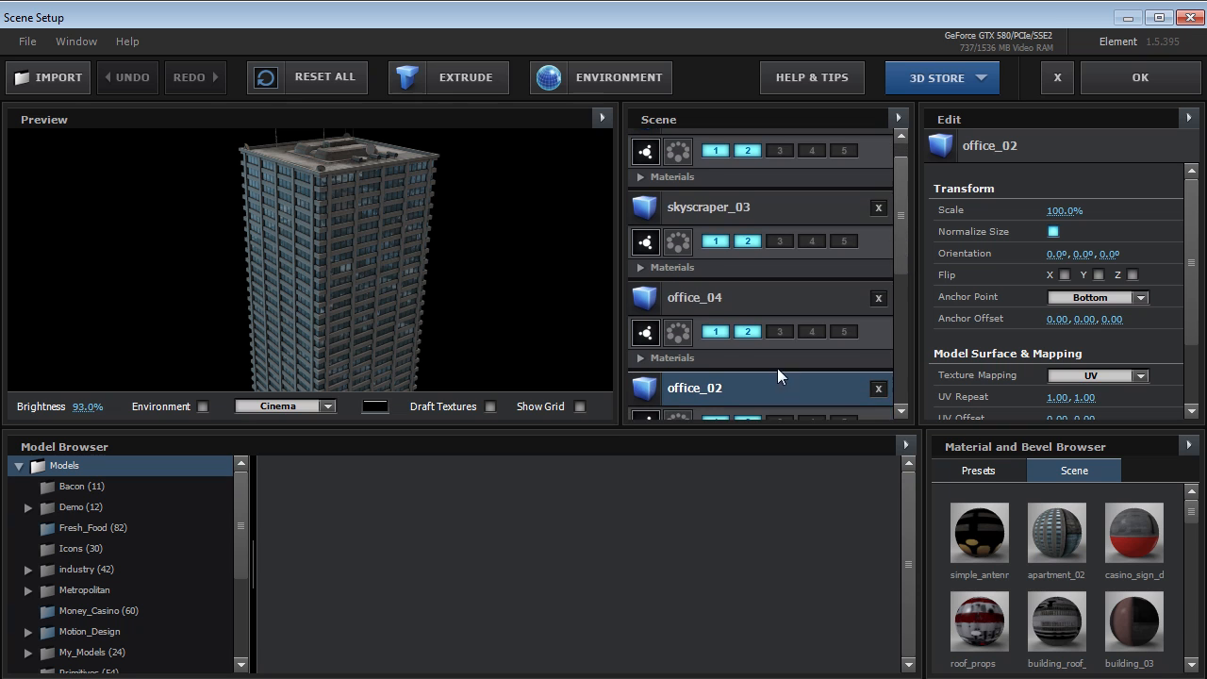
pyautogui.scroll(-2, 902, 253)
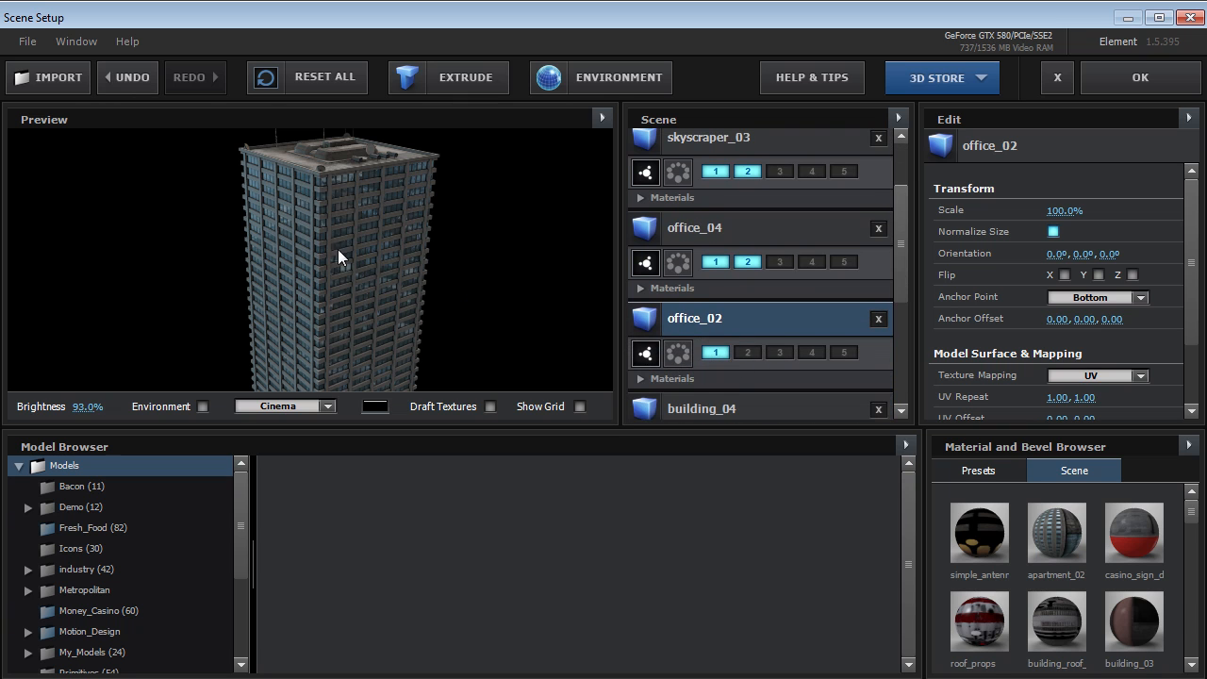
# Add the skyscraper_05 model from the Metropolitan pack to the scene, assign it only to Group 2 and accept the setup
pyautogui.click(104, 590)
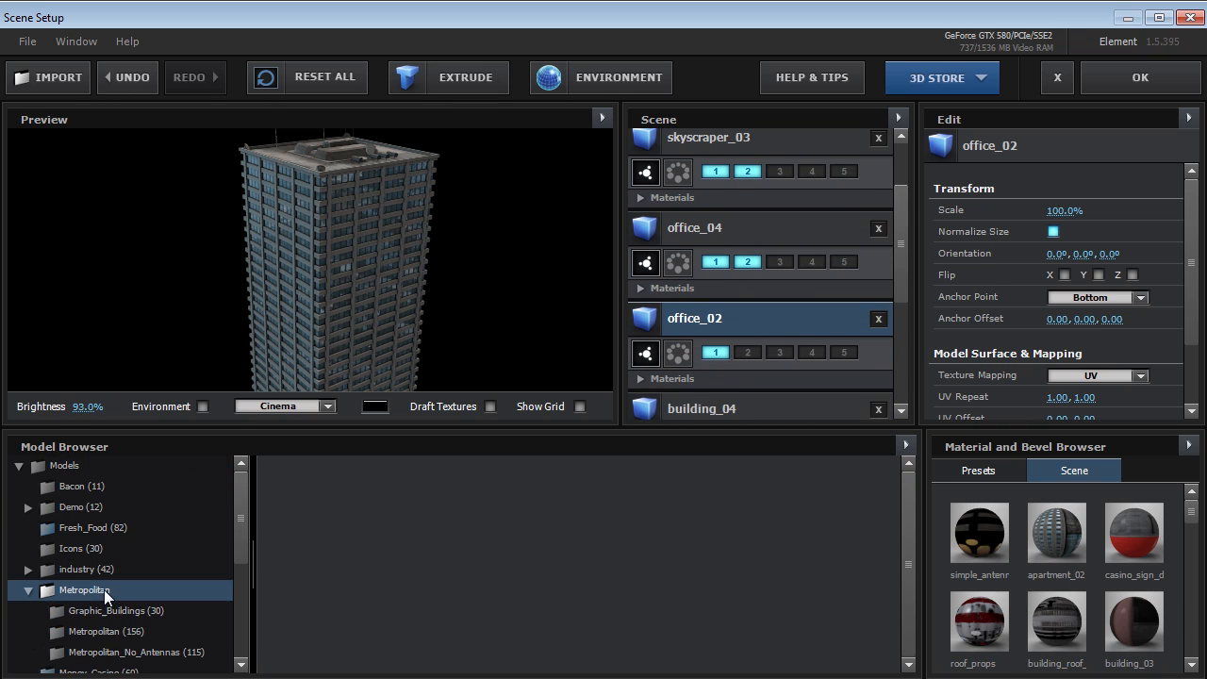
pyautogui.click(120, 625)
pyautogui.moveTo(908, 485); pyautogui.dragTo(893, 597)
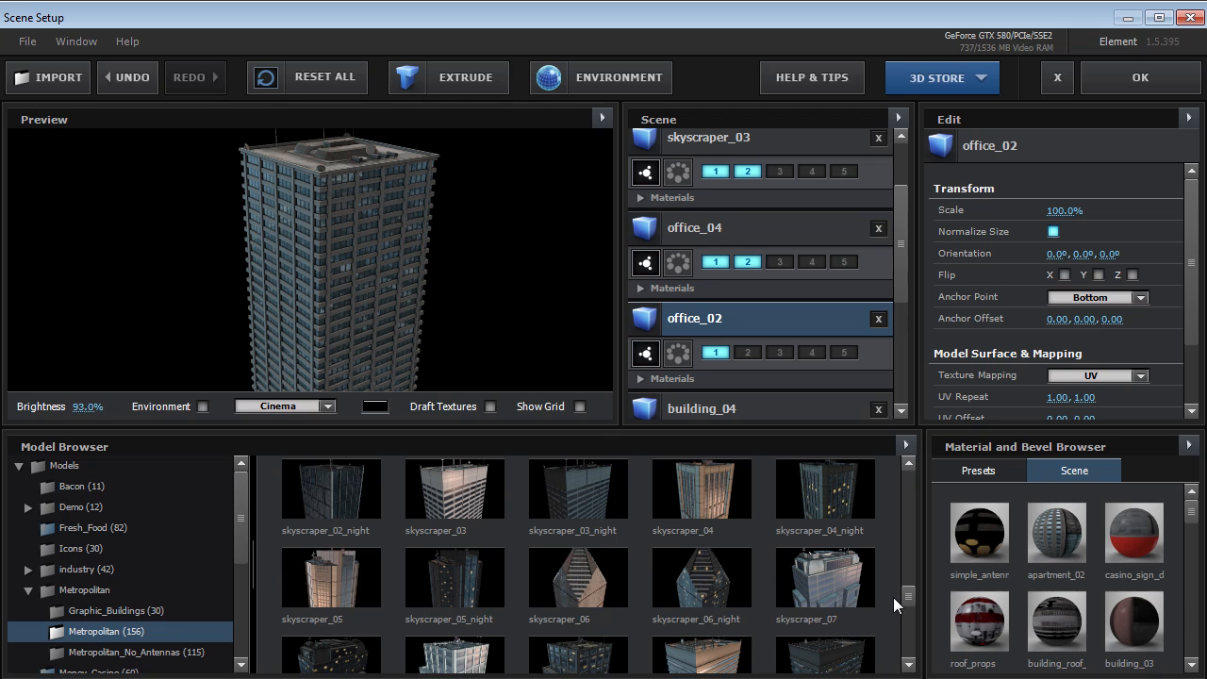
pyautogui.moveTo(348, 560); pyautogui.dragTo(389, 269)
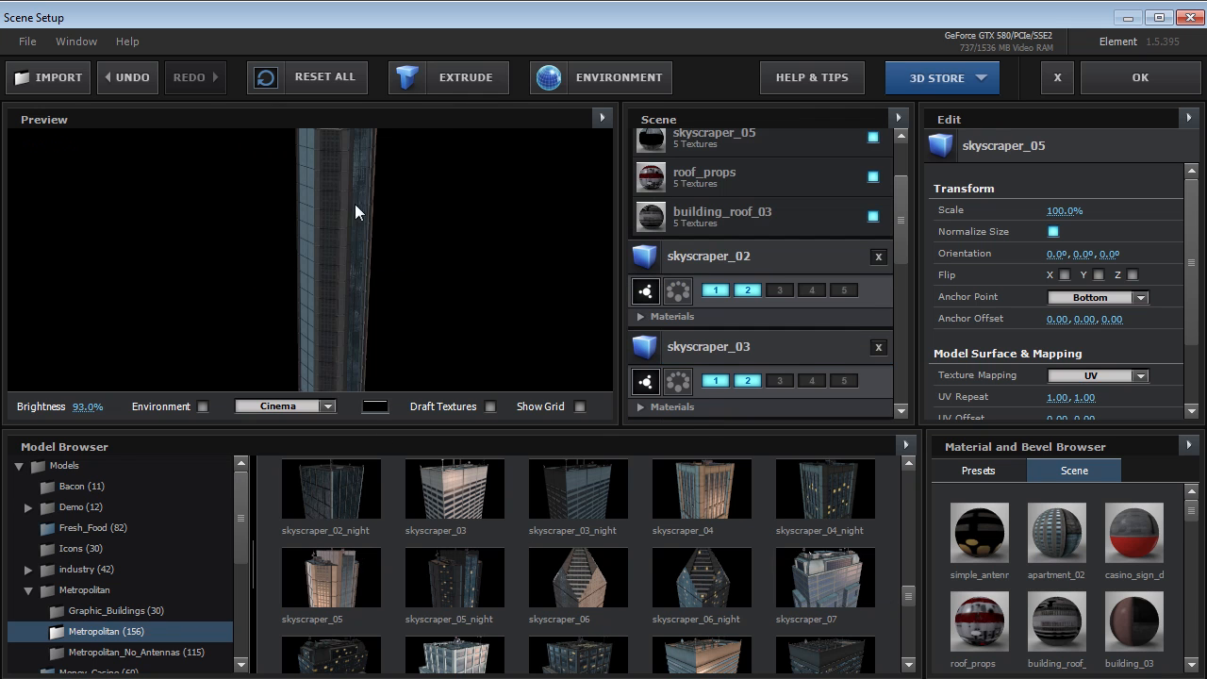
pyautogui.moveTo(898, 247); pyautogui.dragTo(907, 204)
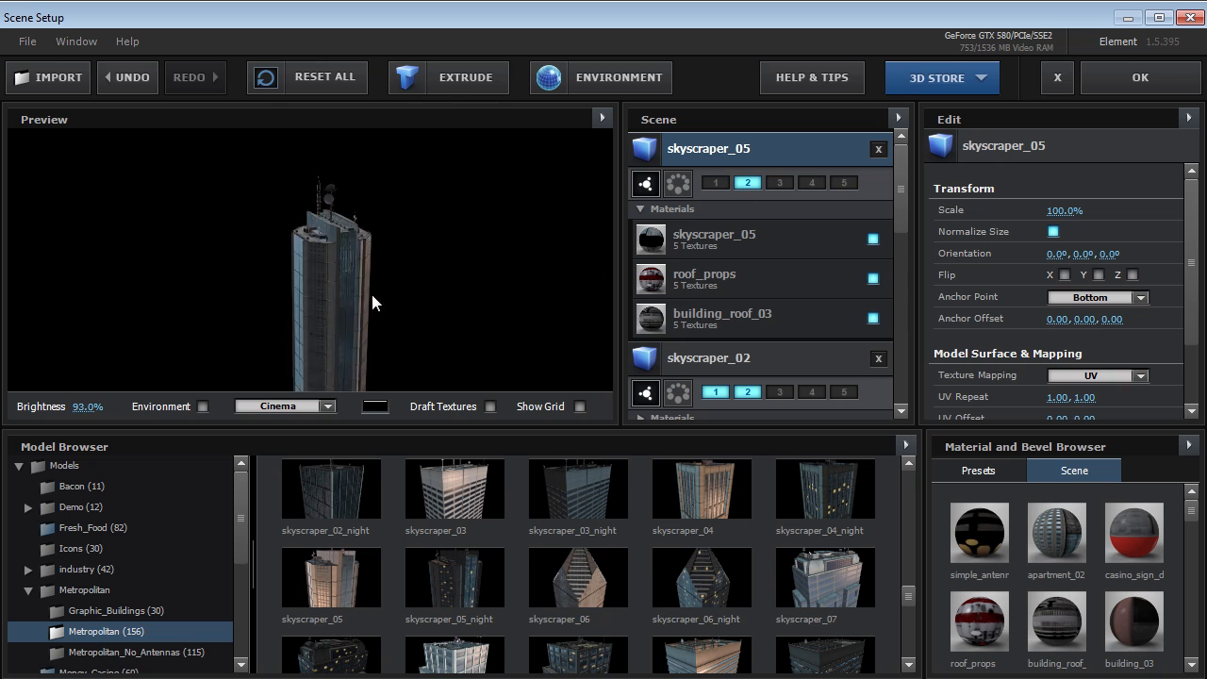
pyautogui.click(1140, 78)
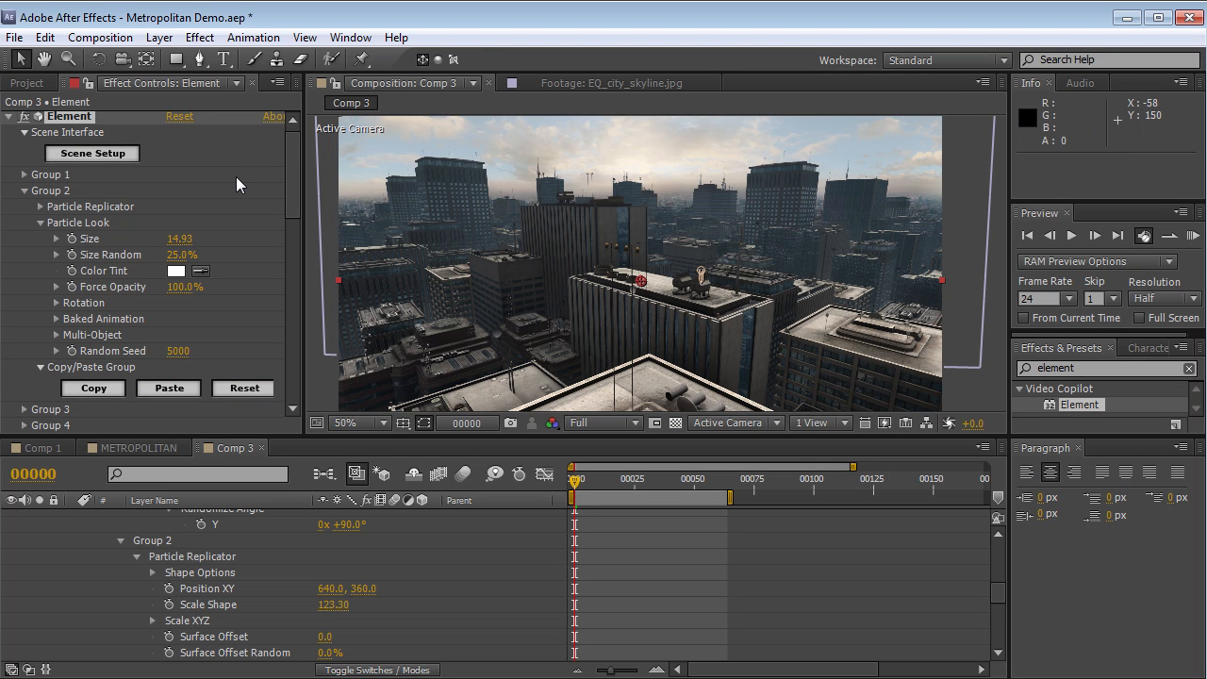
# Set Group 2's particle size to 15 and reduce its replicator Scale Shape to 62.30
pyautogui.moveTo(196, 239); pyautogui.dragTo(188, 239)
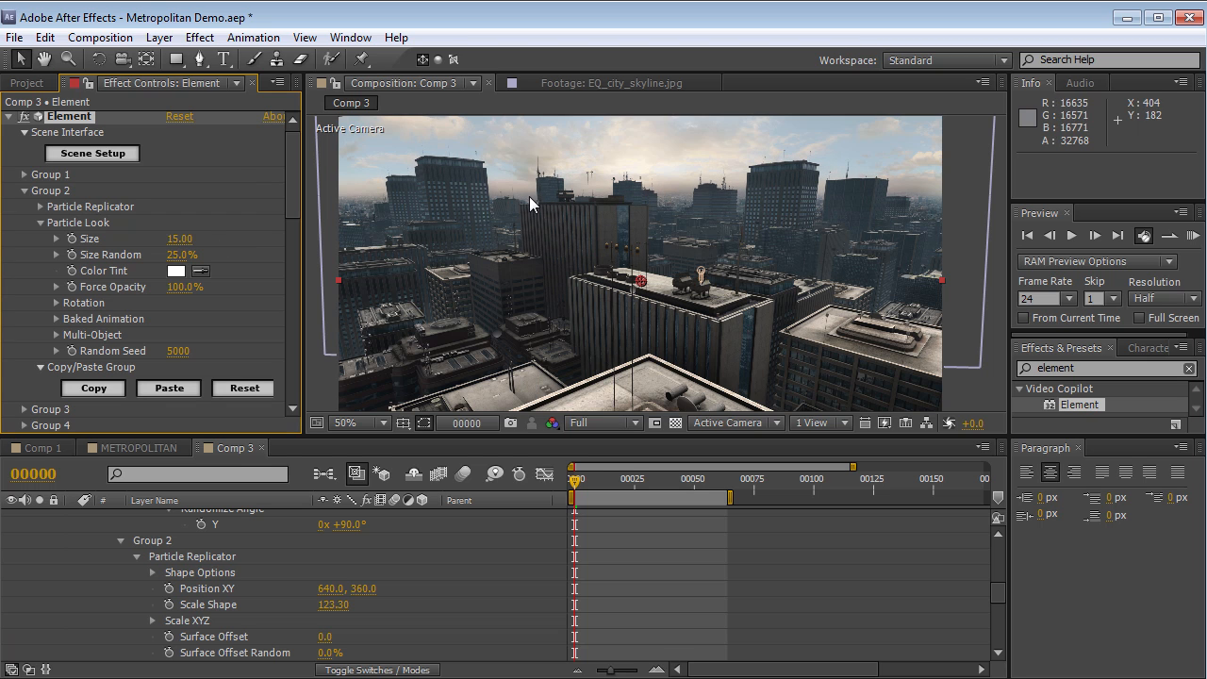
pyautogui.click(42, 222)
pyautogui.click(41, 207)
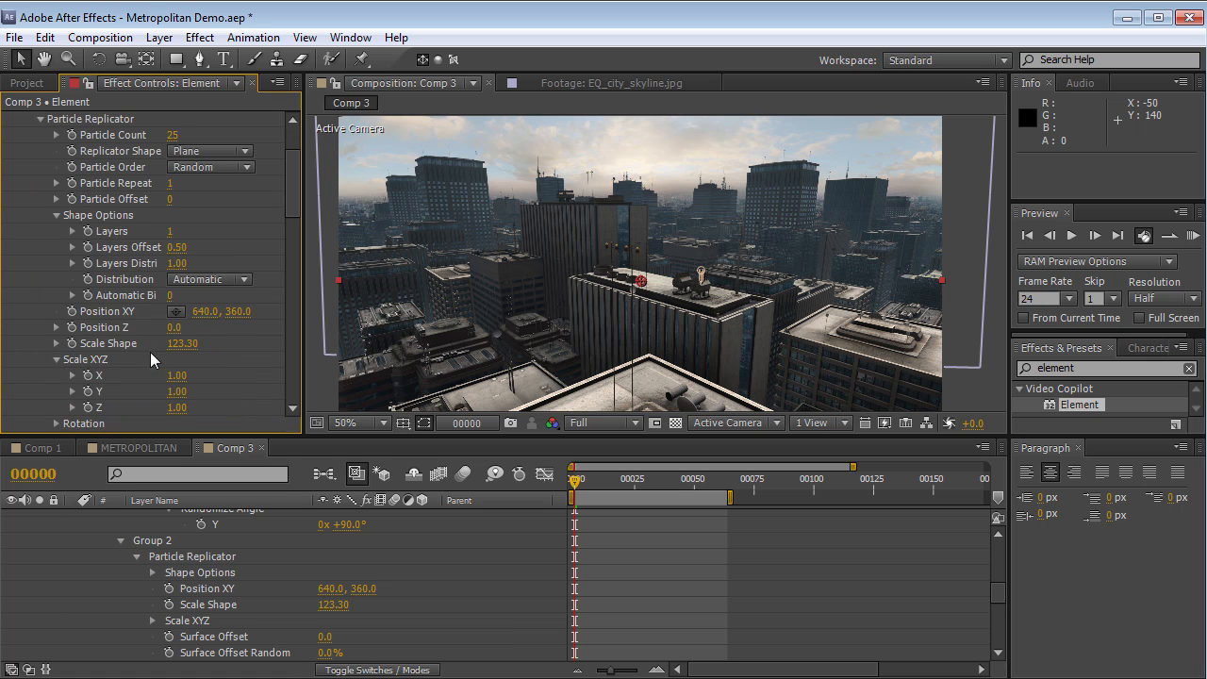
pyautogui.moveTo(182, 343); pyautogui.dragTo(126, 346)
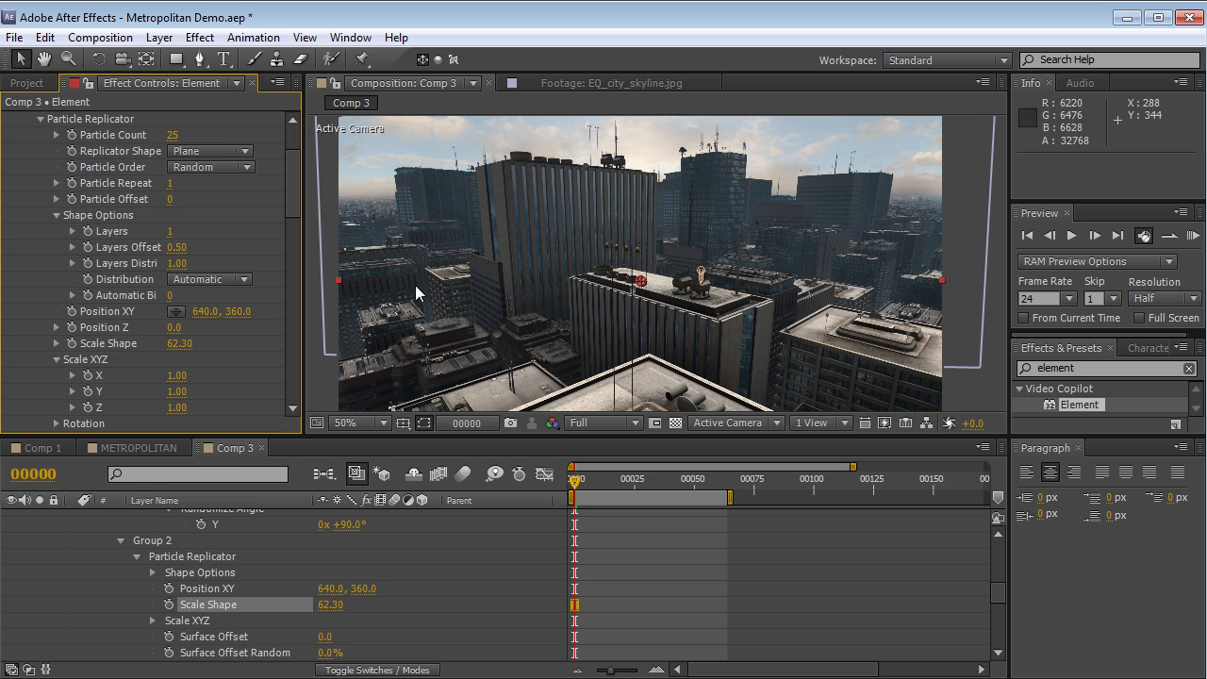
# Reduce Group 2's particle count to 13 and change its replicator random seed to 43400
pyautogui.moveTo(172, 135); pyautogui.dragTo(156, 136)
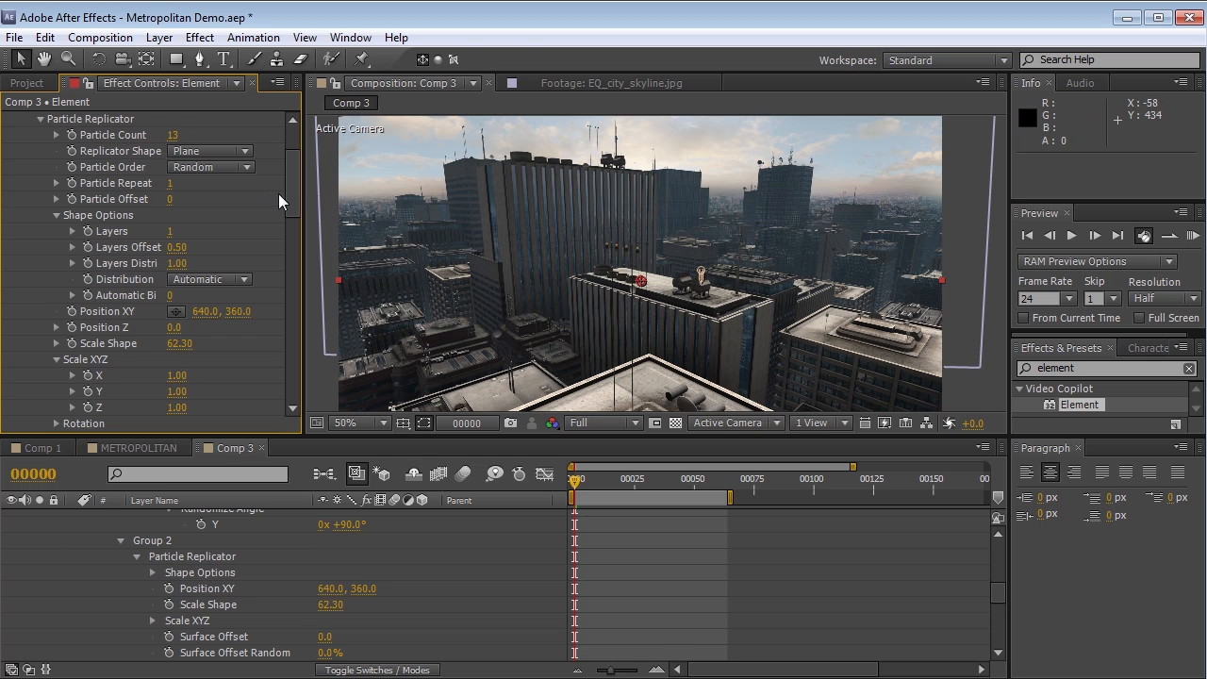
pyautogui.moveTo(290, 186); pyautogui.dragTo(287, 220)
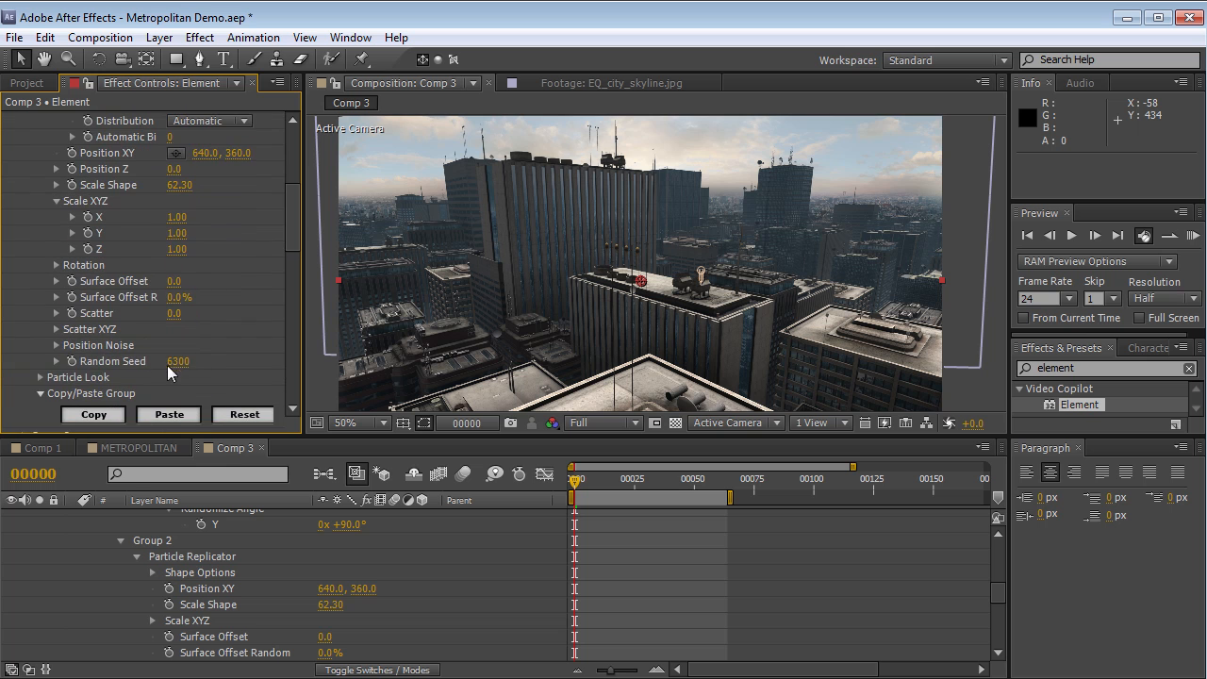
pyautogui.moveTo(179, 360); pyautogui.dragTo(192, 356)
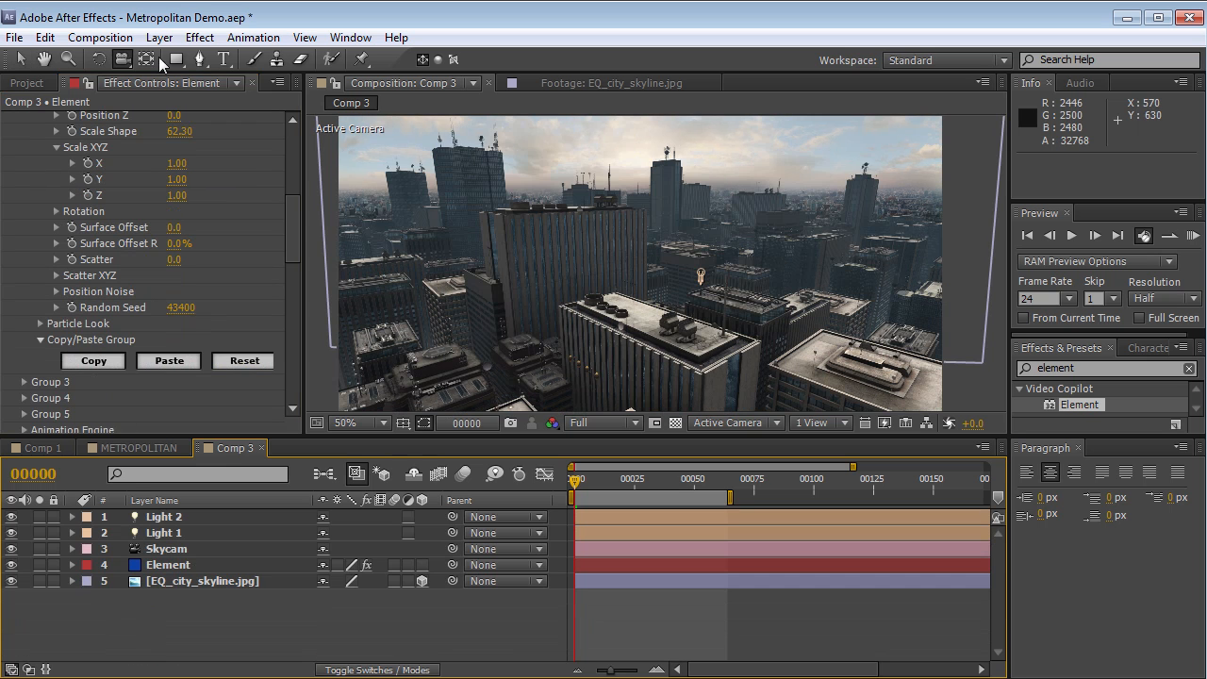
# Save the project and add a new adjustment layer above the lights in Comp 3
pyautogui.hotkey('ctrl', 's')
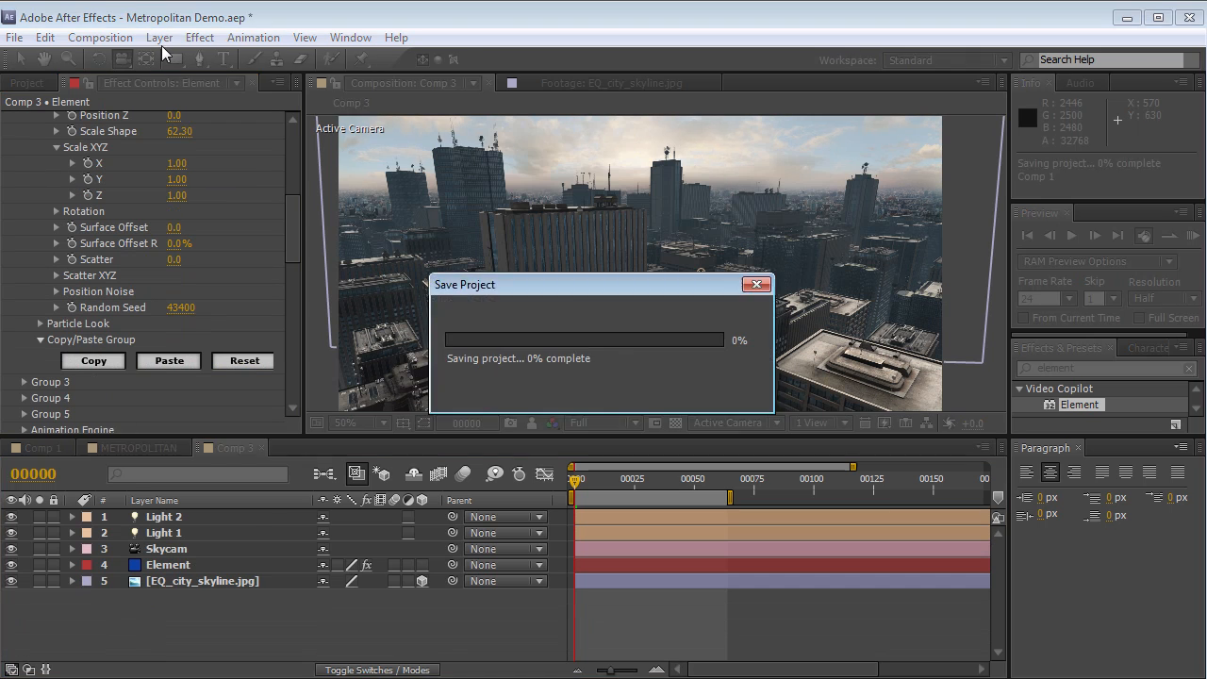
pyautogui.click(162, 39)
pyautogui.moveTo(189, 59)
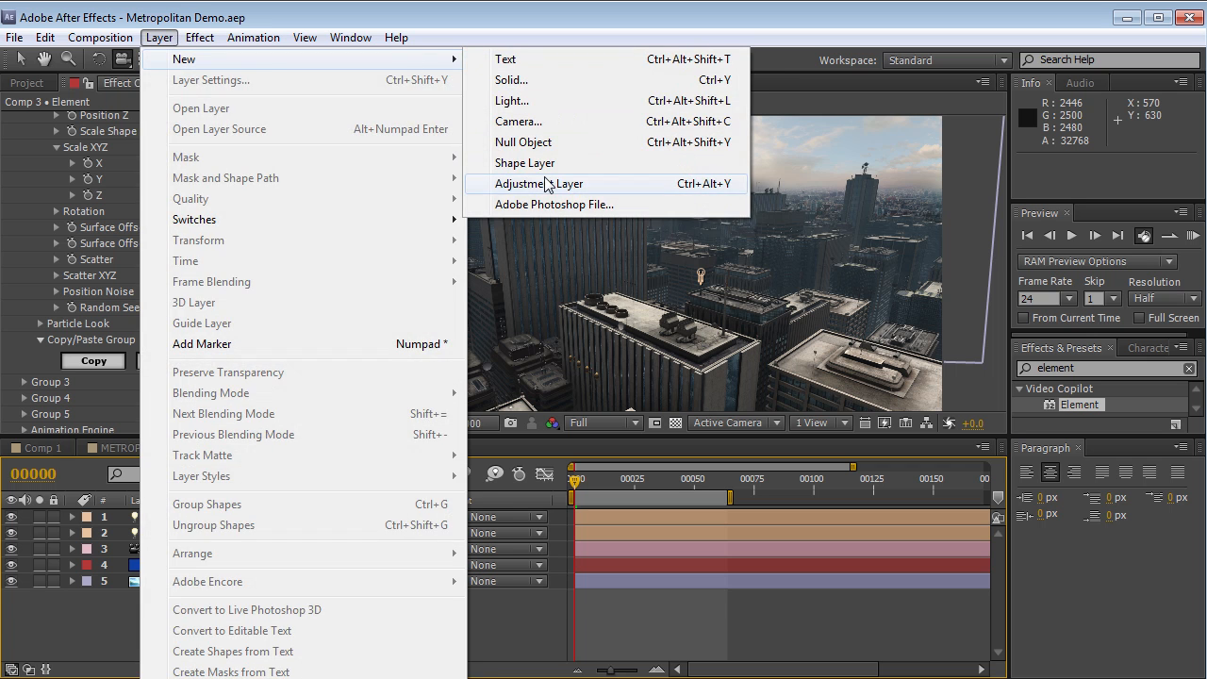
pyautogui.click(546, 184)
# Apply Curves to the adjustment layer, pulling the darkest tones down while keeping the midtones near the diagonal
pyautogui.click(199, 37)
pyautogui.moveTo(331, 216)
pyautogui.moveTo(563, 547); pyautogui.dragTo(501, 545)
pyautogui.moveTo(123, 277)
pyautogui.mouseDown()
pyautogui.moveTo(118, 266)
pyautogui.moveTo(62, 331)
pyautogui.moveTo(125, 253)
pyautogui.mouseUp()
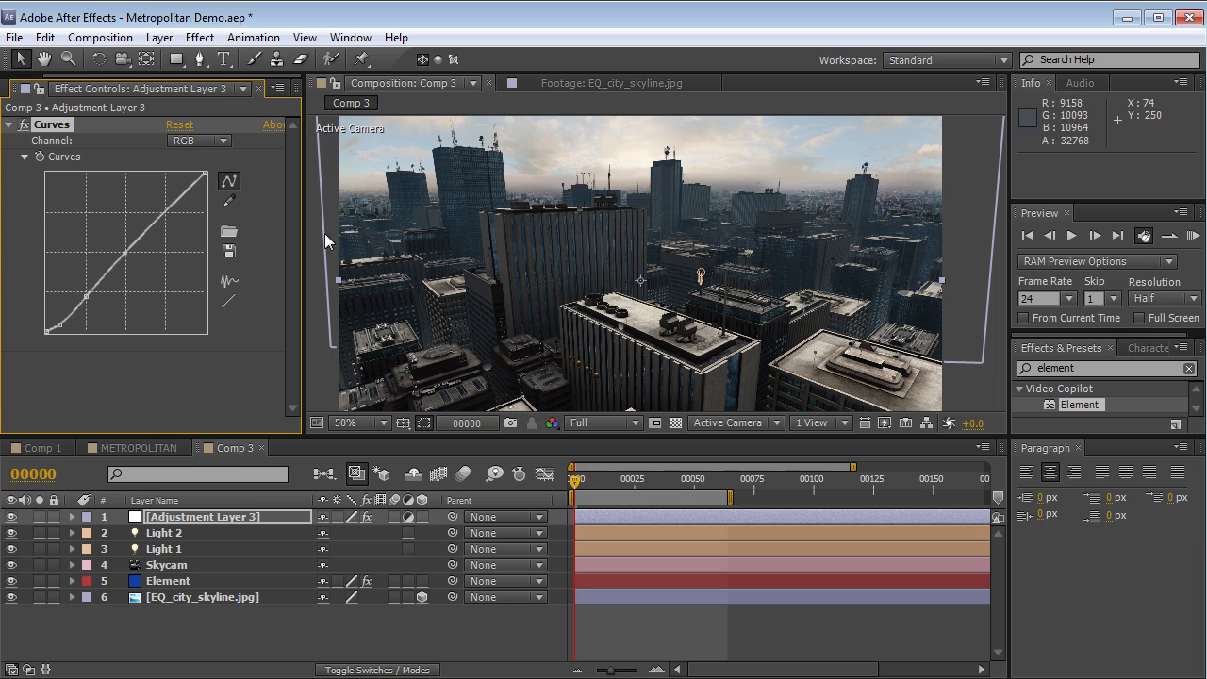
# Lower the composition's preview resolution to Half and return the playhead to frame 0
pyautogui.click(604, 424)
pyautogui.click(603, 487)
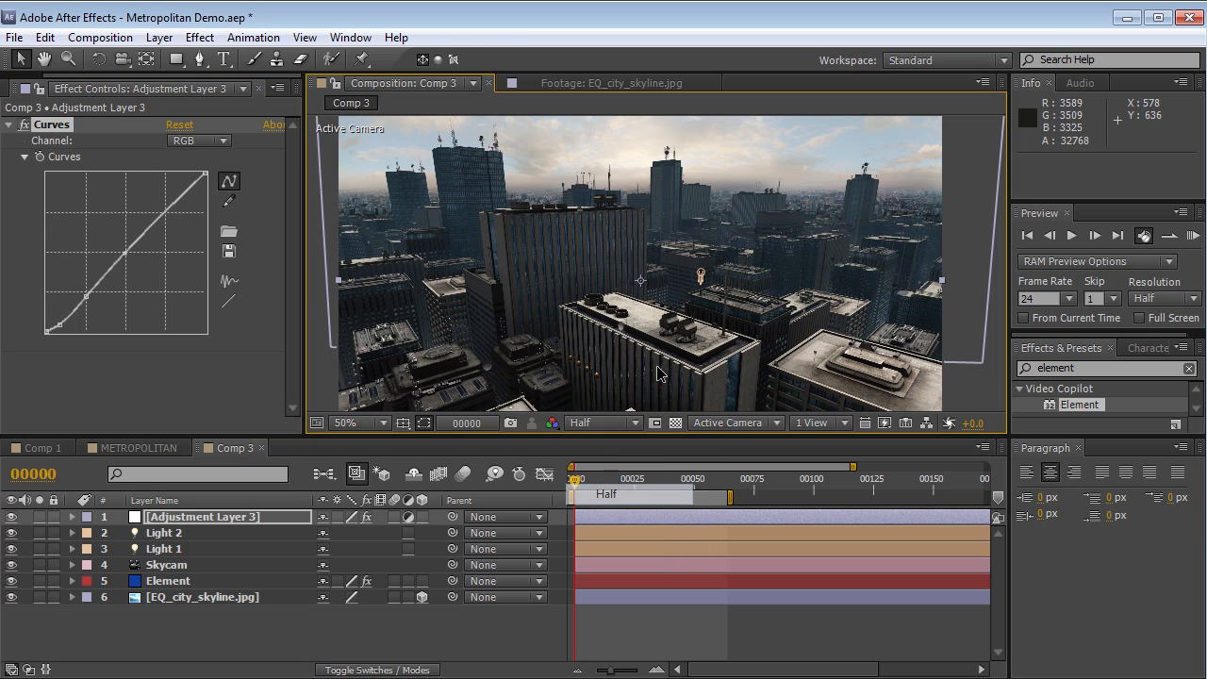
pyautogui.moveTo(587, 480)
pyautogui.mouseDown()
pyautogui.moveTo(611, 483)
pyautogui.moveTo(572, 483)
pyautogui.mouseUp()
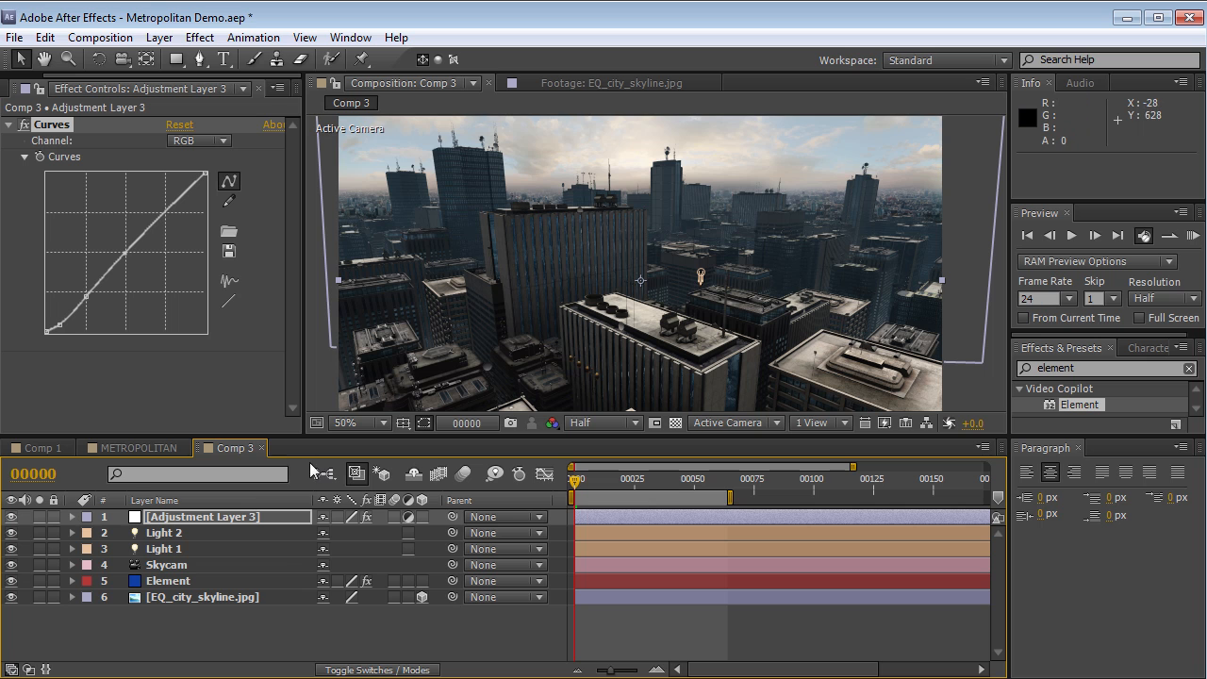
# Change the Element layer's fog color to the less saturated blue-gray 48565F
pyautogui.click(194, 565)
pyautogui.click(189, 581)
pyautogui.scroll(-5, 273, 339)
pyautogui.scroll(-6, 294, 311)
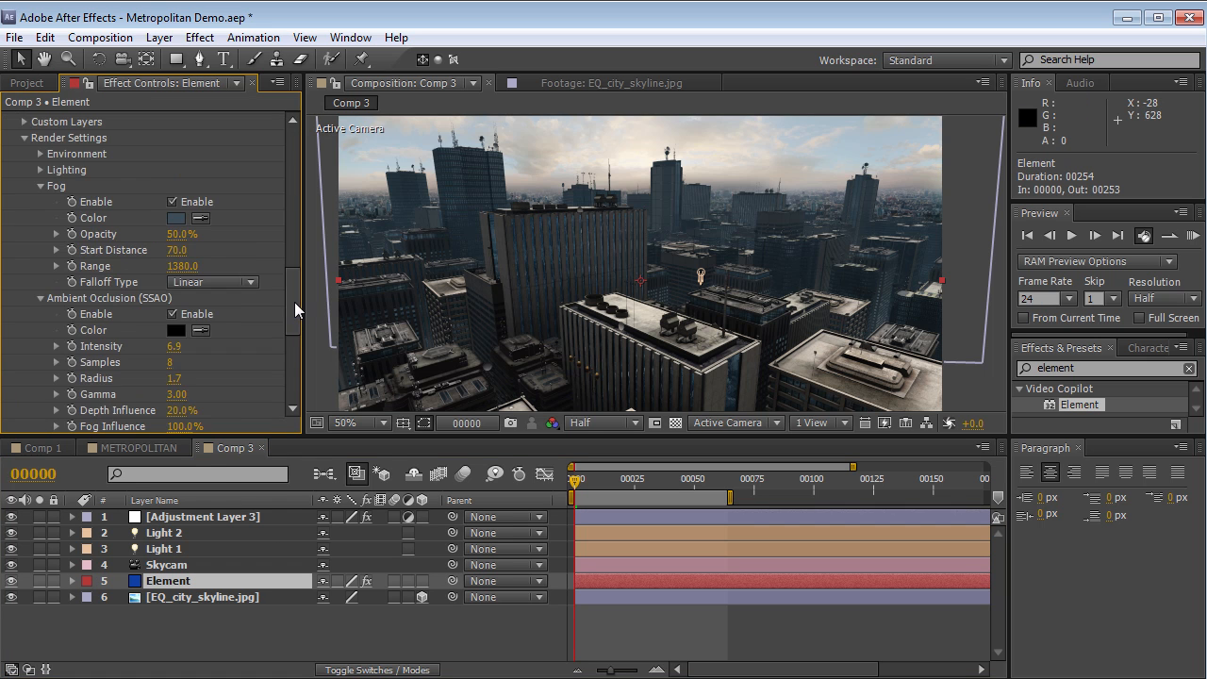
pyautogui.scroll(2, 189, 252)
pyautogui.click(176, 261)
pyautogui.moveTo(268, 498)
pyautogui.mouseDown()
pyautogui.moveTo(262, 484)
pyautogui.moveTo(249, 491)
pyautogui.mouseUp()
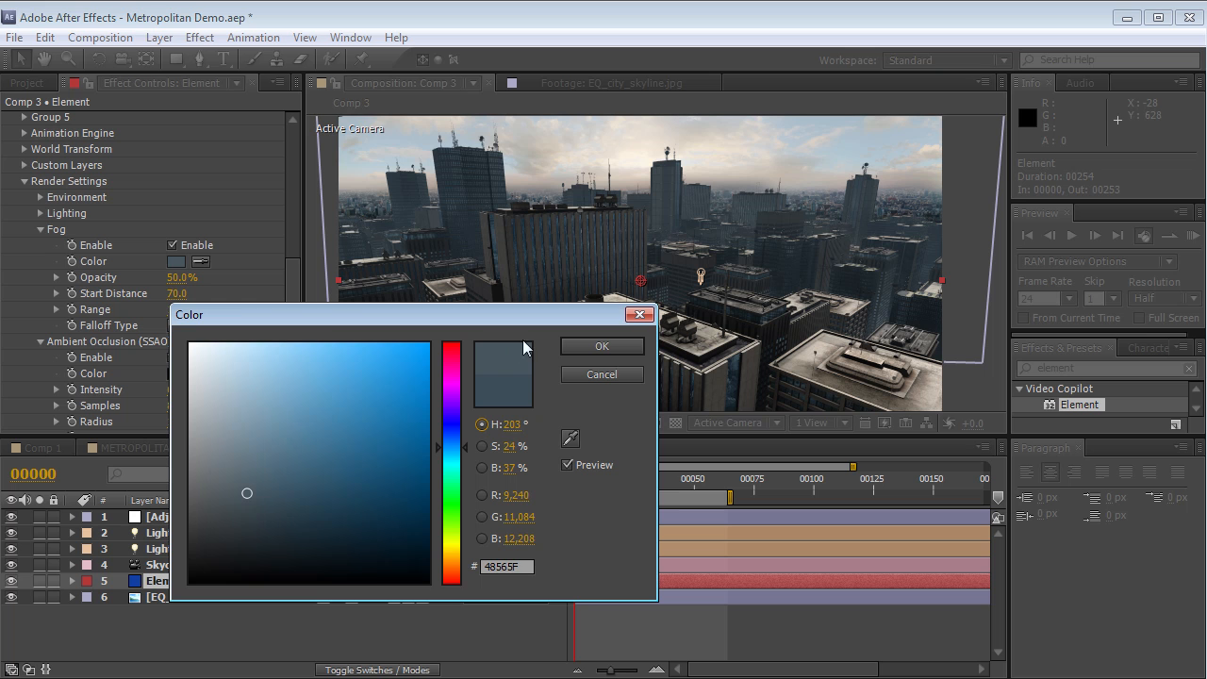
pyautogui.click(618, 346)
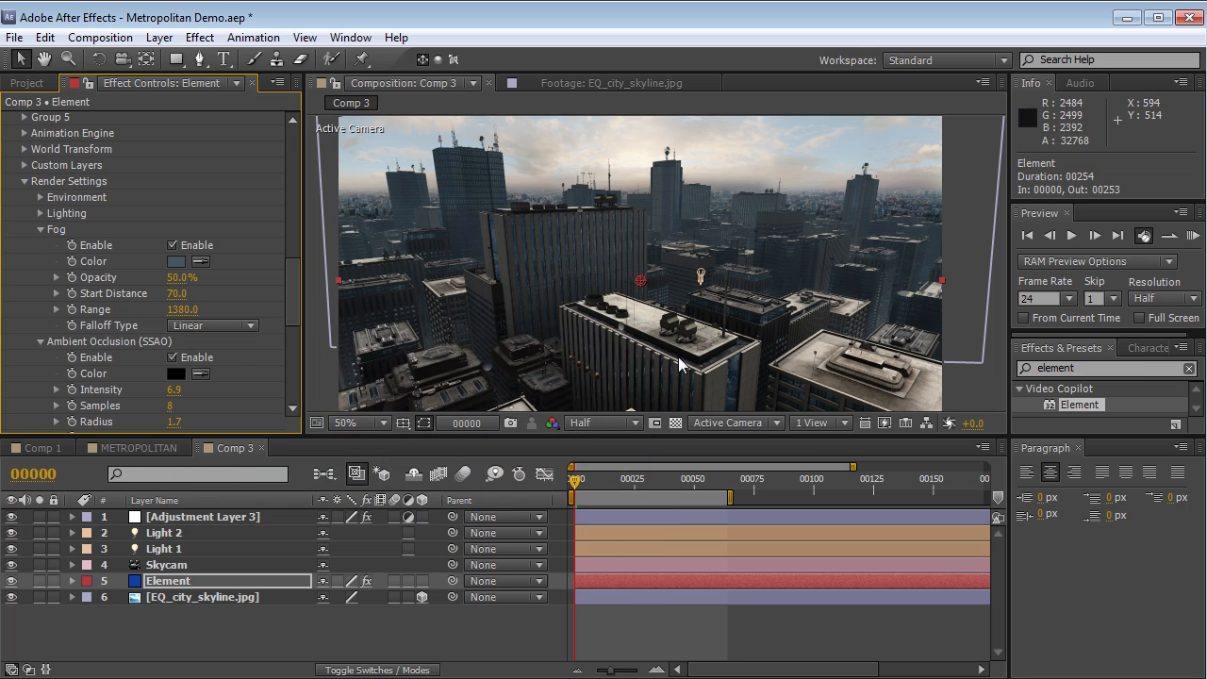
# Apply a Glow effect to the adjustment layer with a radius of 282 and an intensity of 0.1
pyautogui.click(184, 519)
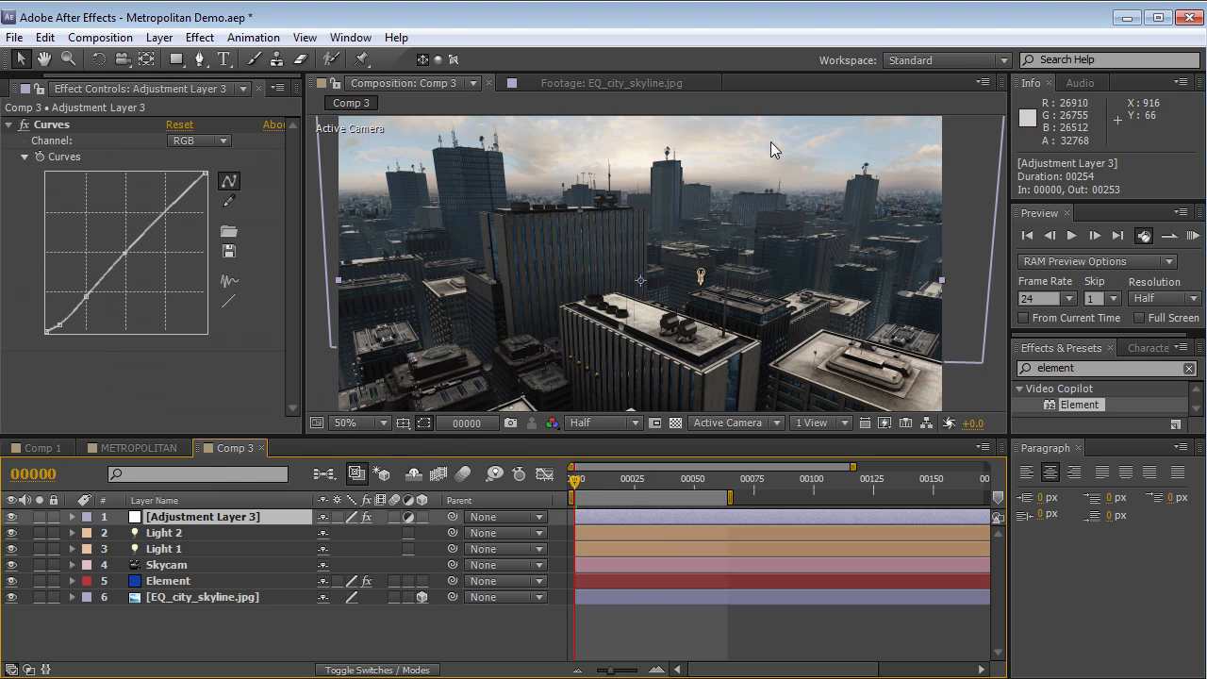
pyautogui.click(199, 38)
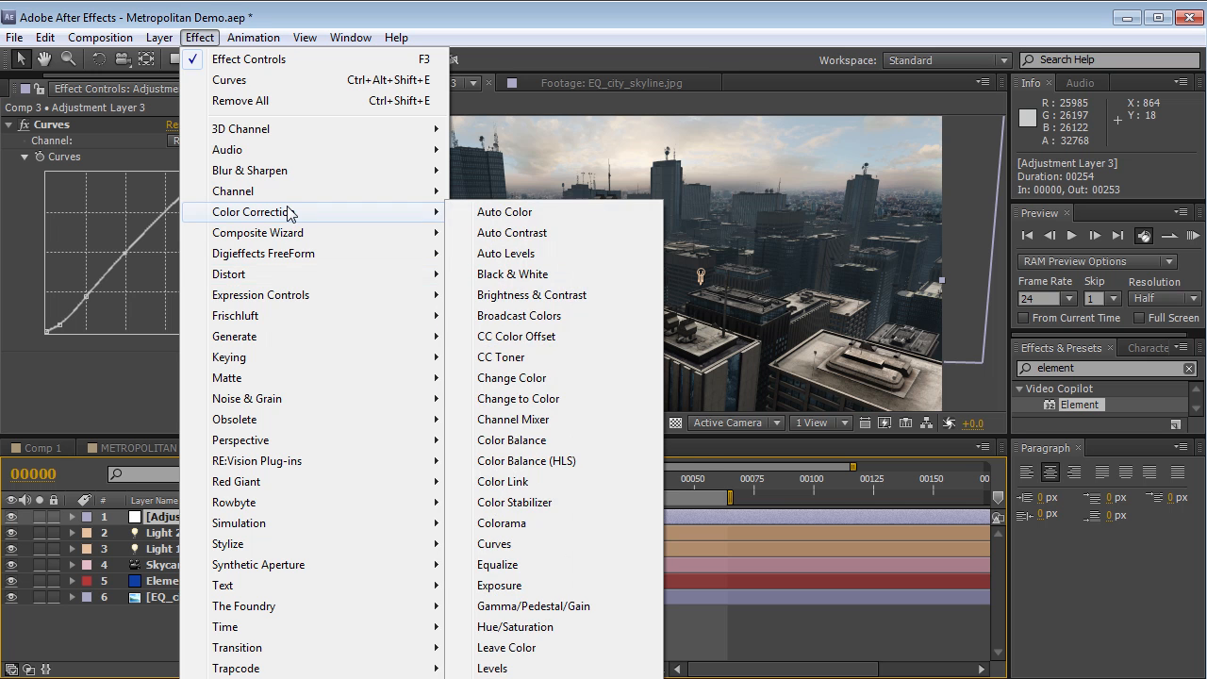
pyautogui.moveTo(248, 544)
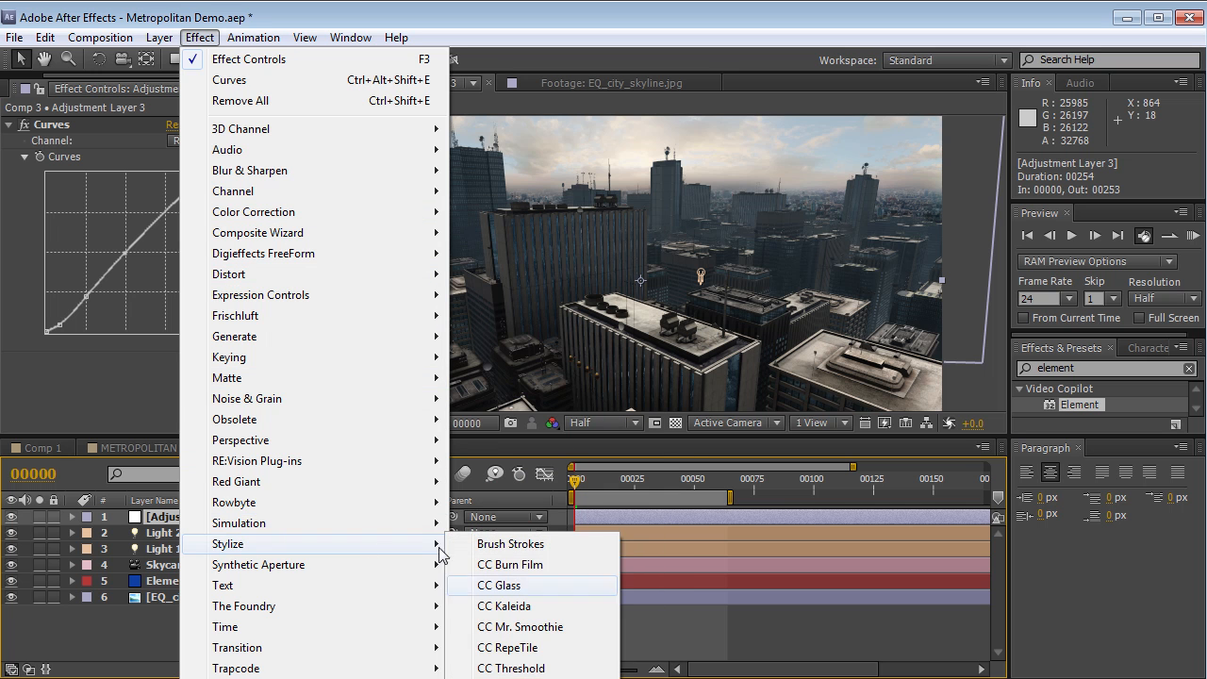
pyautogui.click(514, 678)
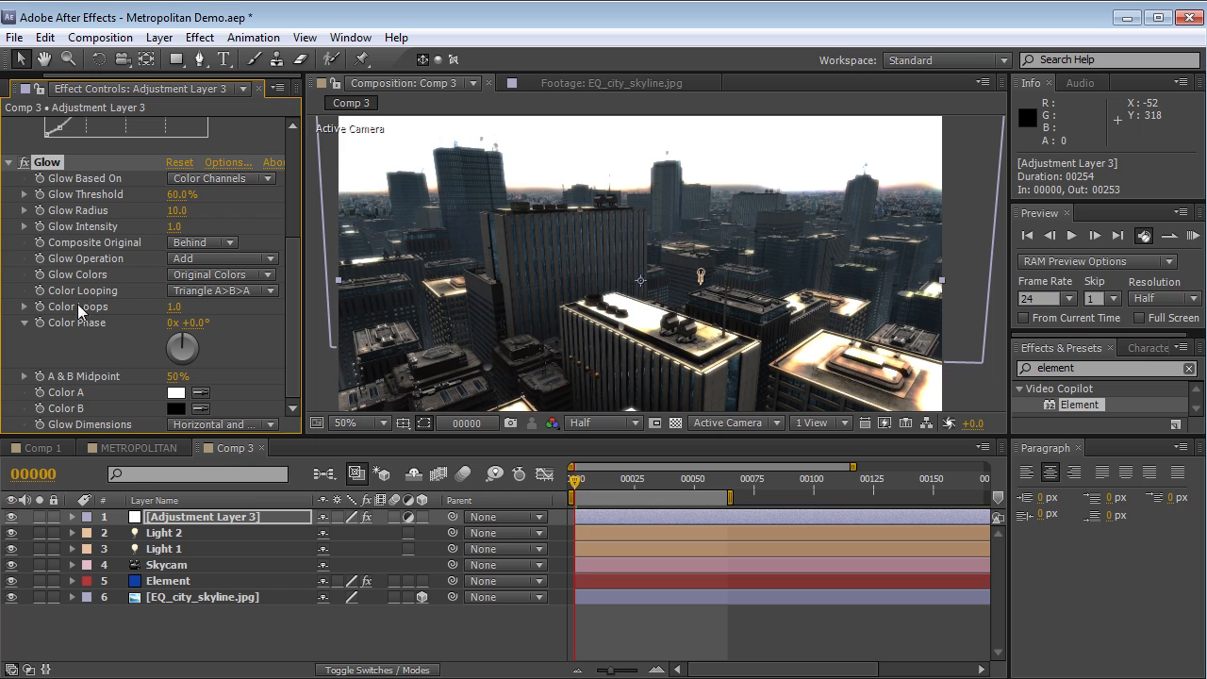
pyautogui.moveTo(174, 214); pyautogui.dragTo(340, 212)
pyautogui.moveTo(172, 228); pyautogui.dragTo(6, 243)
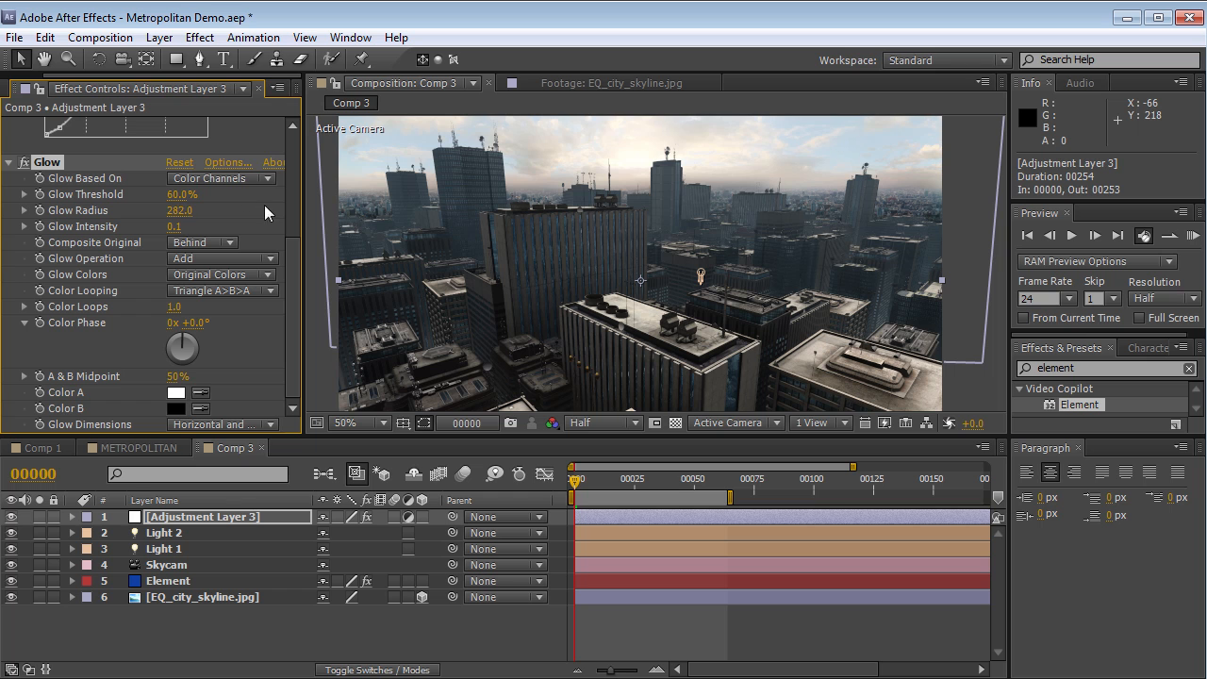
# Apply Curves to the skyline image layer, darkening its brighter midtones with the shadows held near the diagonal, and shift the image slightly down
pyautogui.click(192, 606)
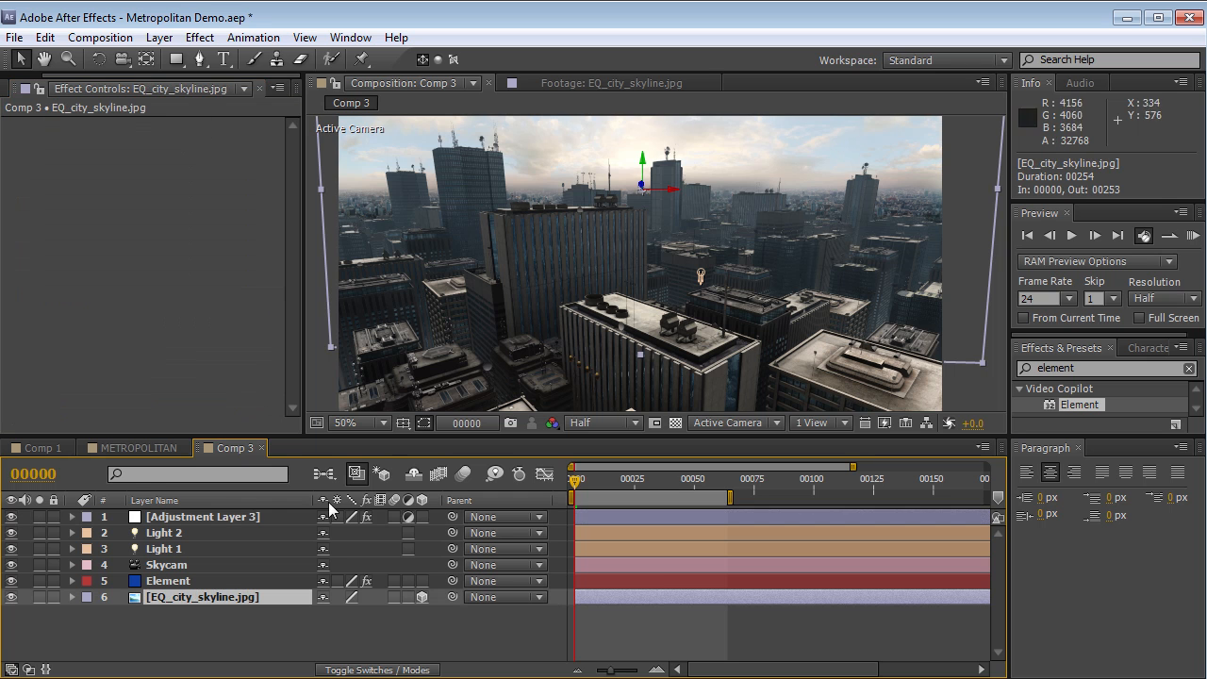
pyautogui.click(200, 38)
pyautogui.moveTo(307, 212)
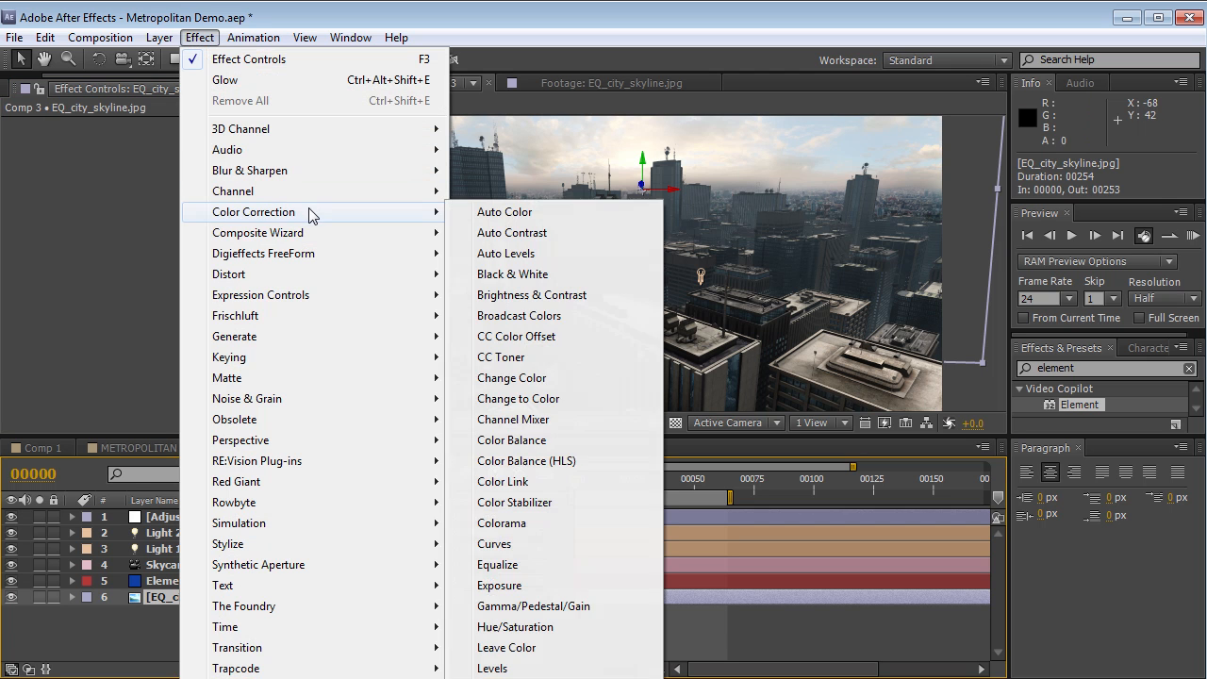
pyautogui.click(496, 544)
pyautogui.moveTo(114, 265); pyautogui.dragTo(84, 294)
pyautogui.moveTo(148, 260); pyautogui.dragTo(144, 254)
pyautogui.moveTo(614, 251); pyautogui.dragTo(608, 248)
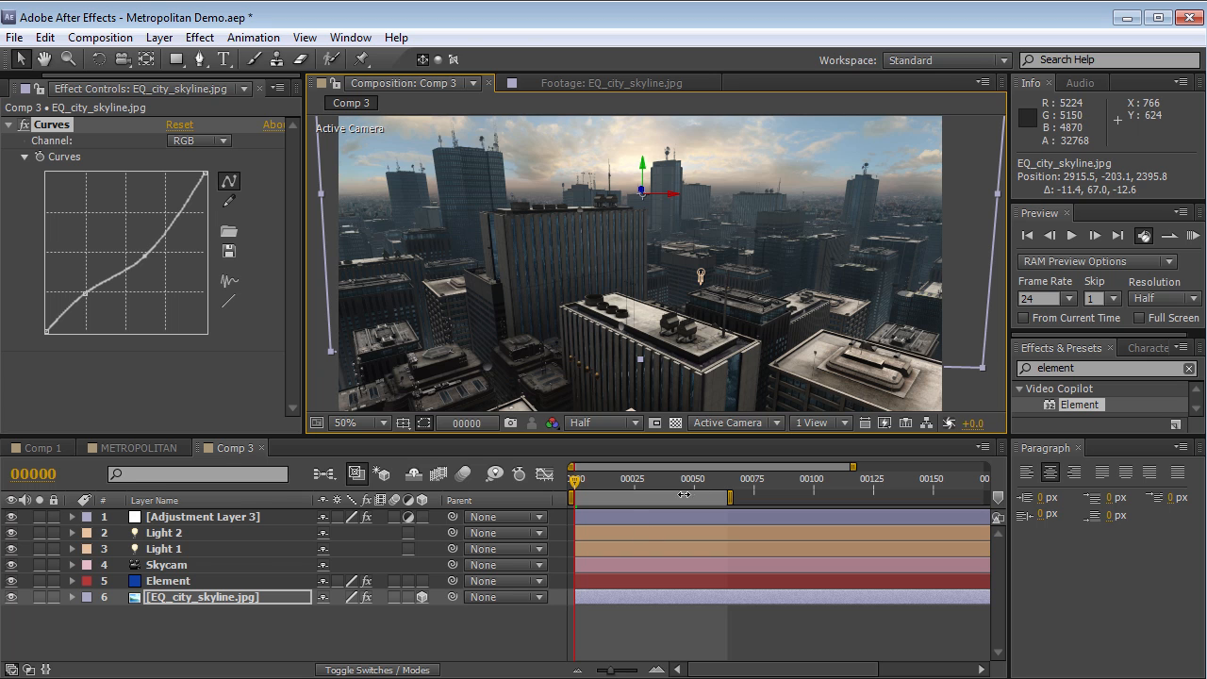
pyautogui.click(610, 624)
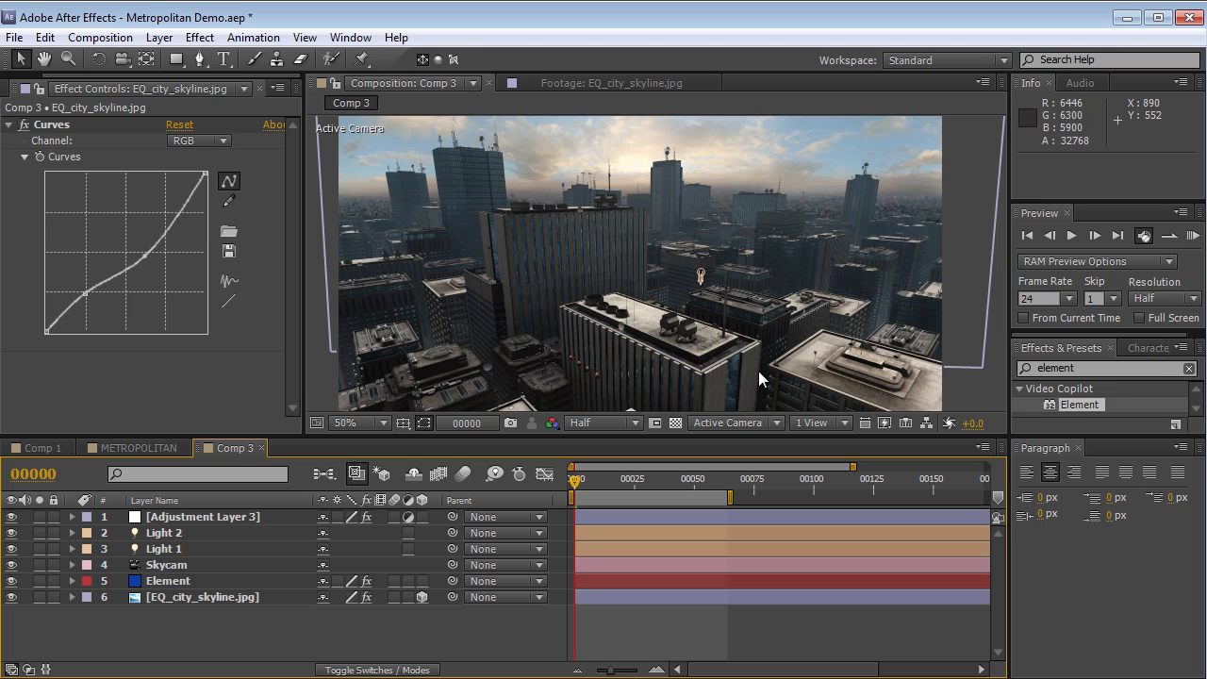
# Create a text layer reading METRO across the composition
pyautogui.hotkey('ctrl', 't')
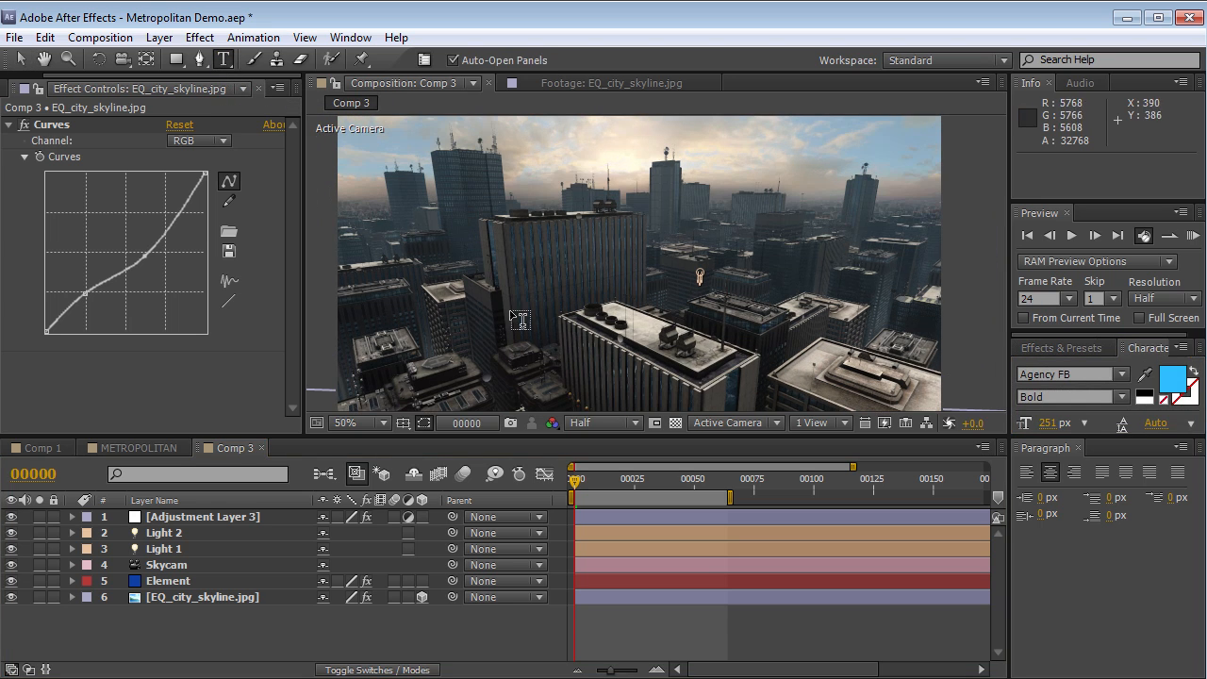
pyautogui.click(538, 274)
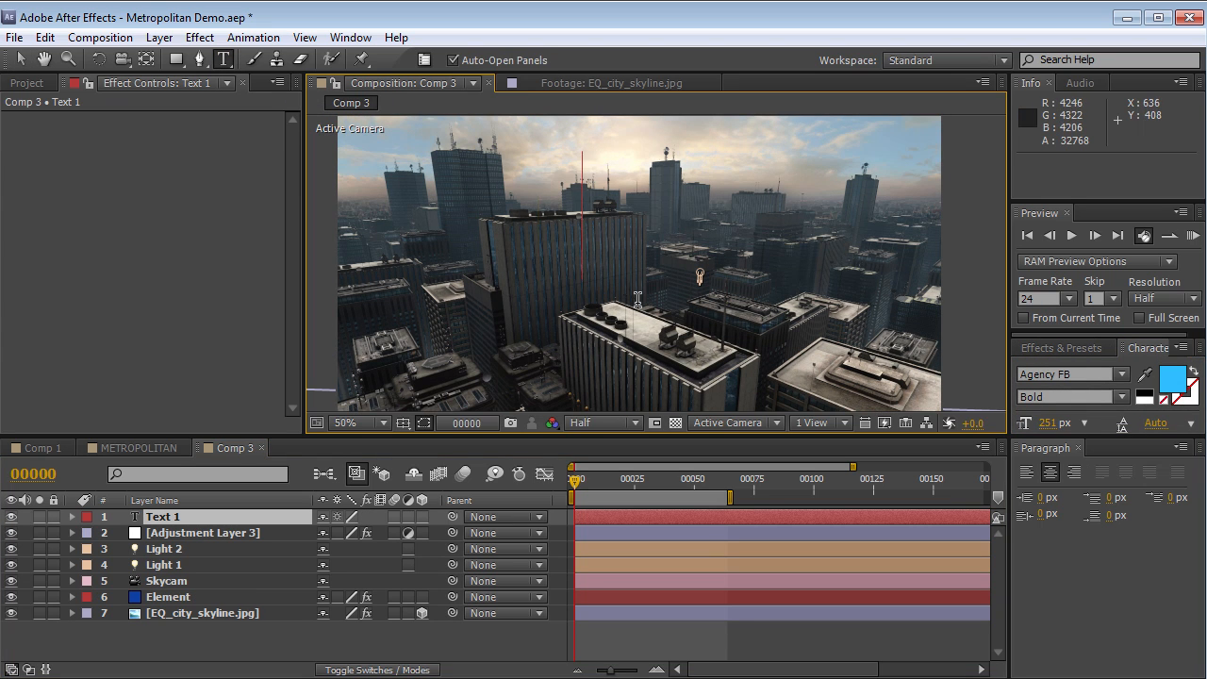
pyautogui.write('METRO')
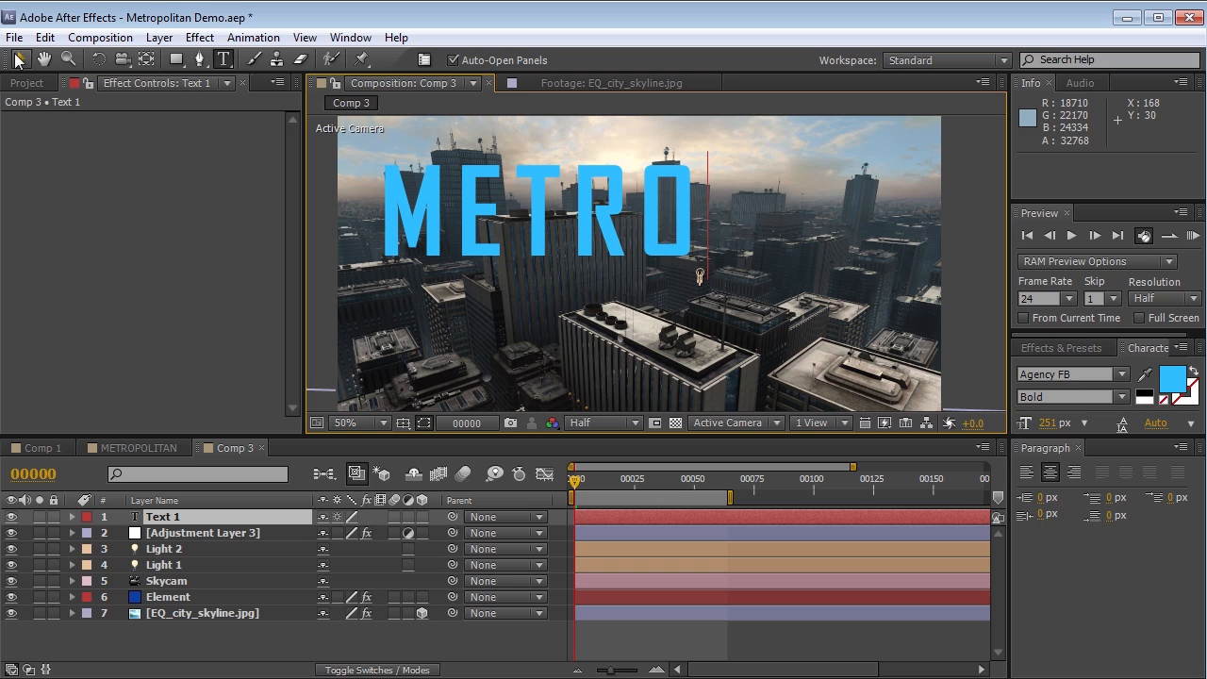
pyautogui.click(18, 60)
# Assign the METRO text as Path Layer 1 in the Element layer's custom text and masks, and hide the METRO layer
pyautogui.click(168, 597)
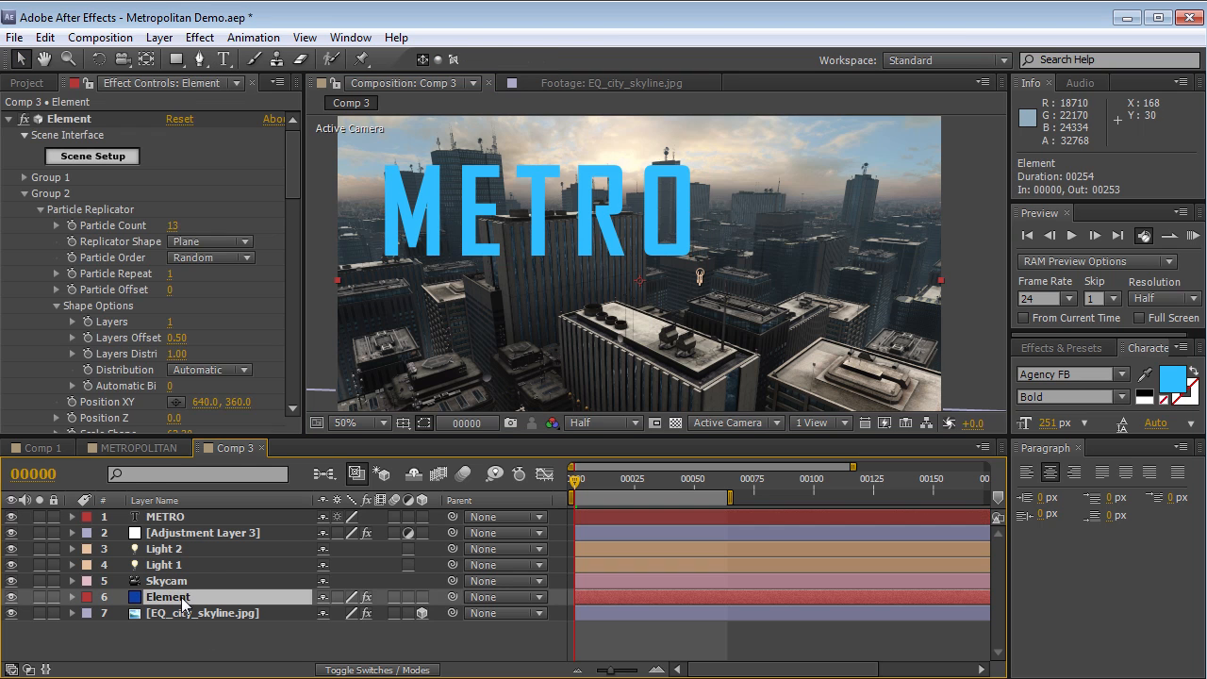
pyautogui.click(23, 193)
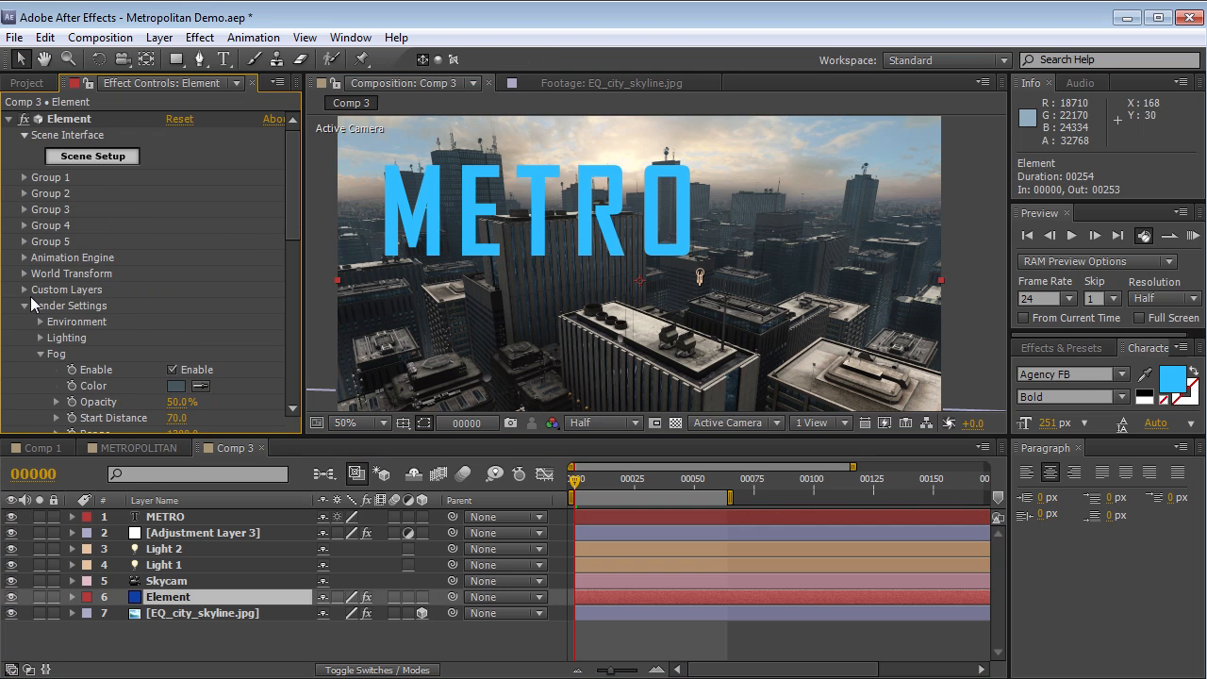
pyautogui.click(26, 306)
pyautogui.click(24, 289)
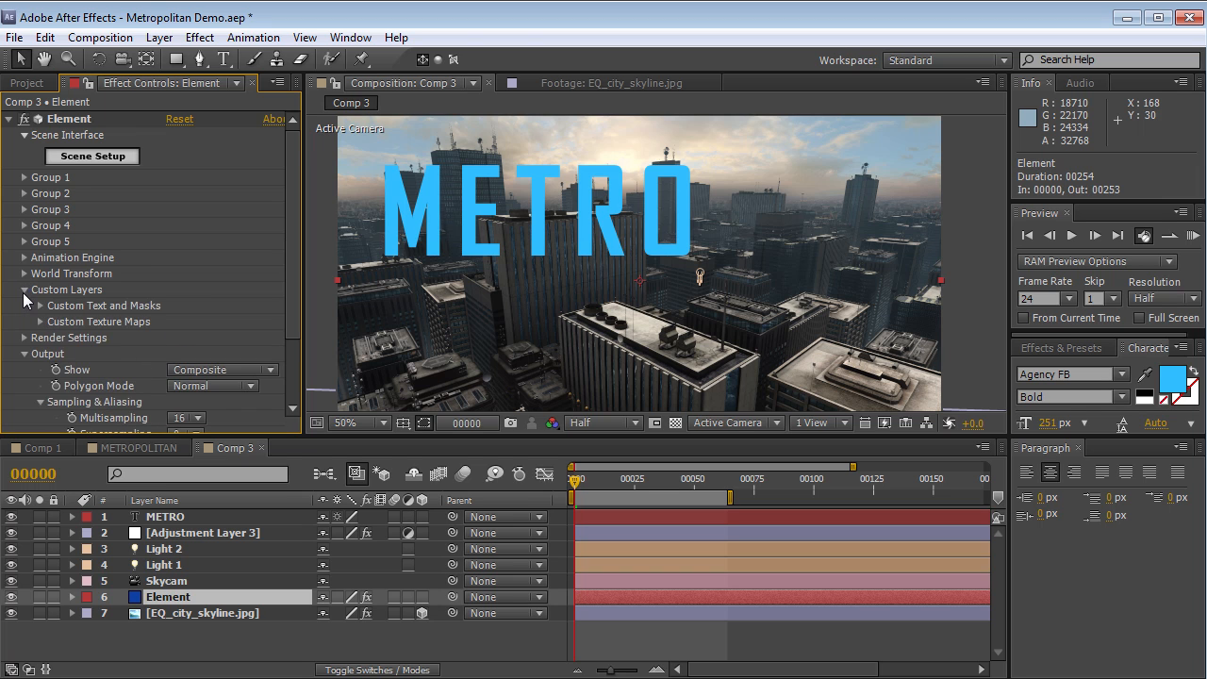
pyautogui.click(40, 305)
pyautogui.click(227, 280)
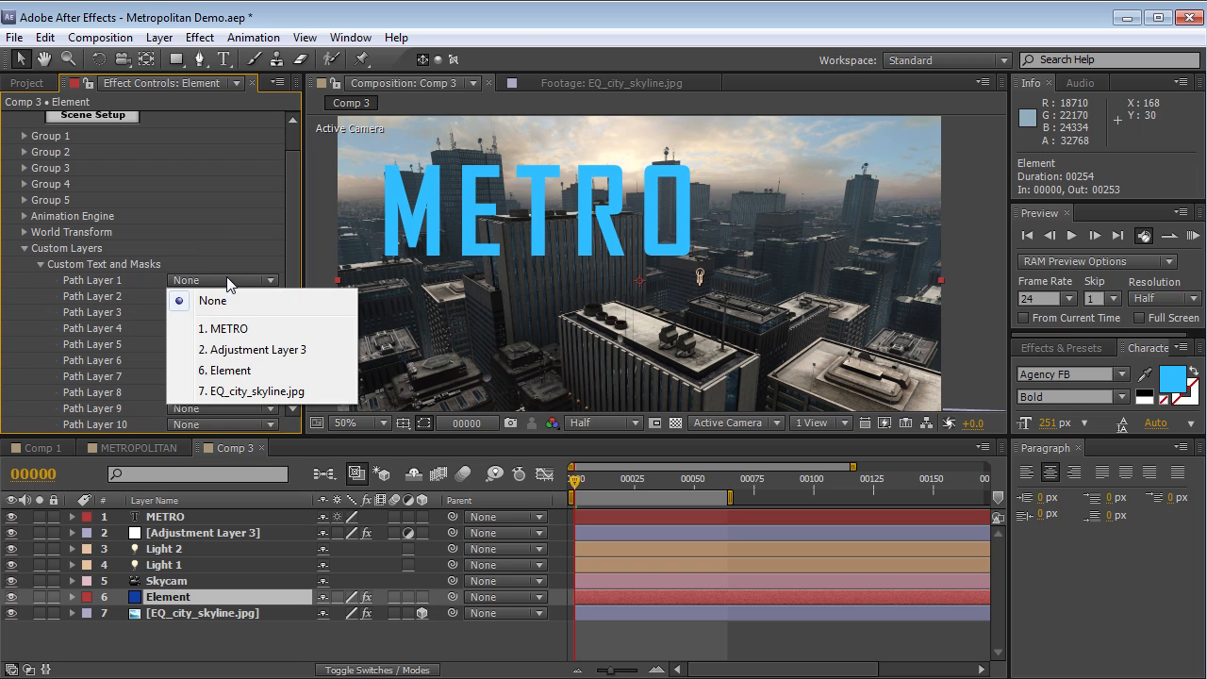
pyautogui.click(237, 328)
pyautogui.click(12, 517)
# Extrude the METRO text in Element's Scene Setup and set the extrusion's Spike Filter to 0.17
pyautogui.moveTo(292, 221); pyautogui.dragTo(292, 194)
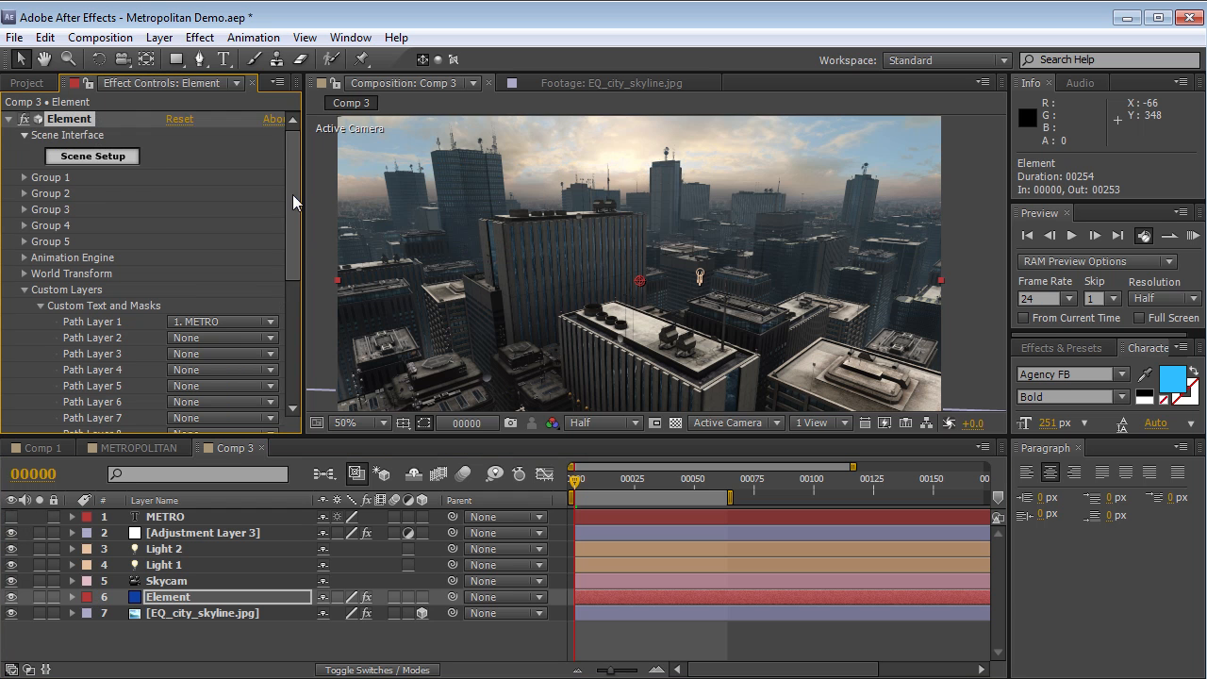
pyautogui.click(95, 156)
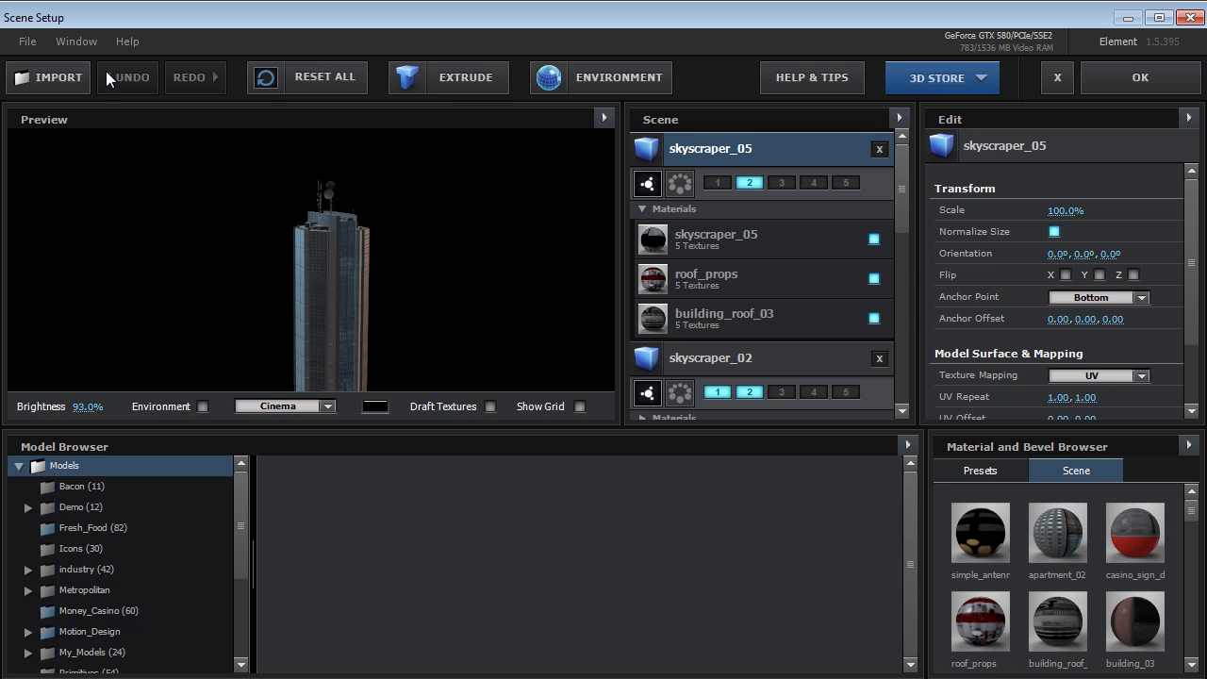
pyautogui.moveTo(500, 306); pyautogui.dragTo(251, 132)
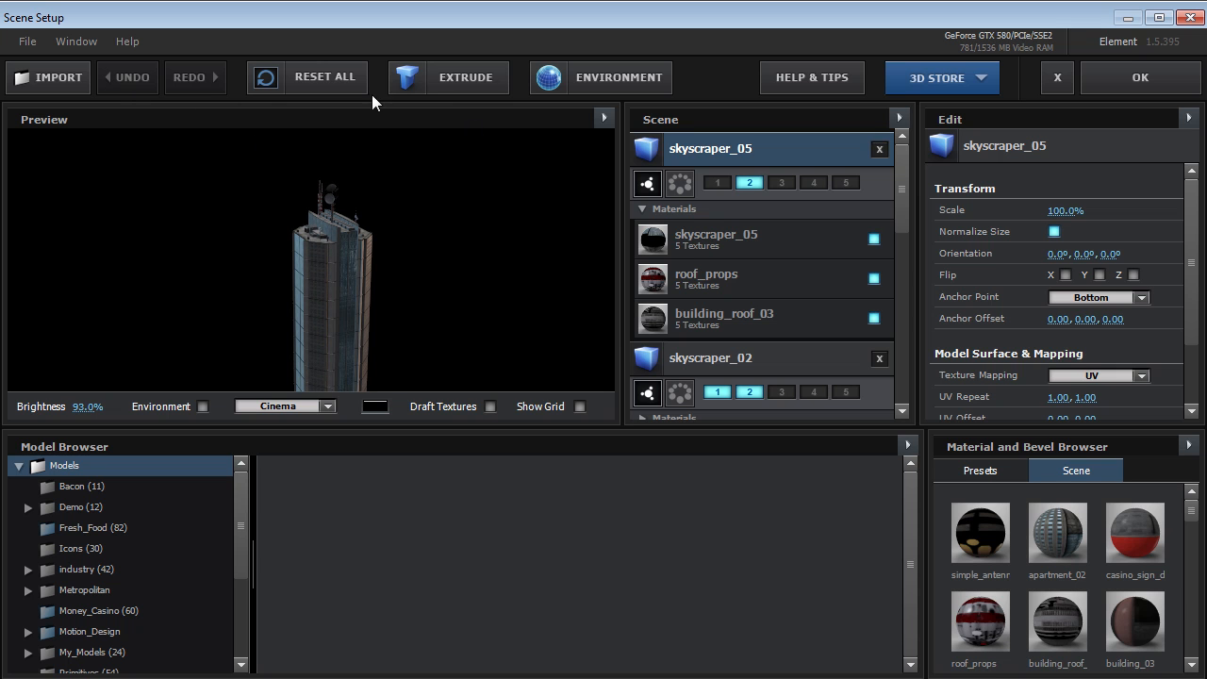
pyautogui.click(442, 82)
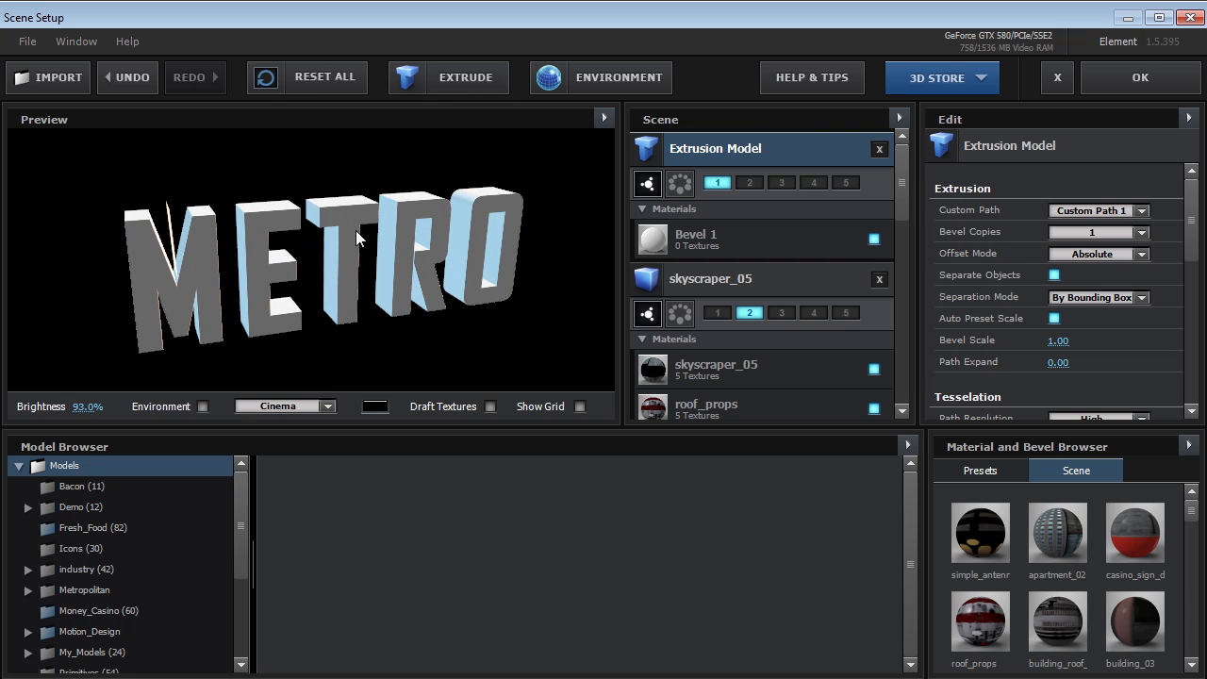
pyautogui.moveTo(1189, 234); pyautogui.dragTo(1190, 282)
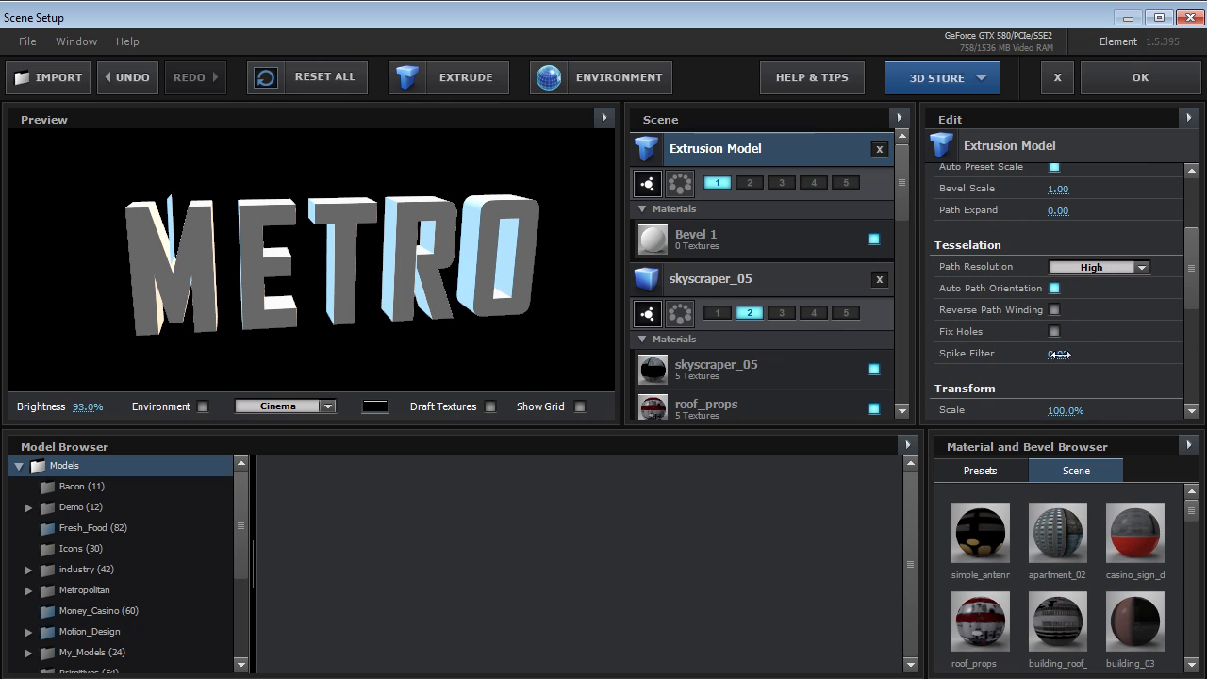
pyautogui.moveTo(1059, 354); pyautogui.dragTo(1073, 353)
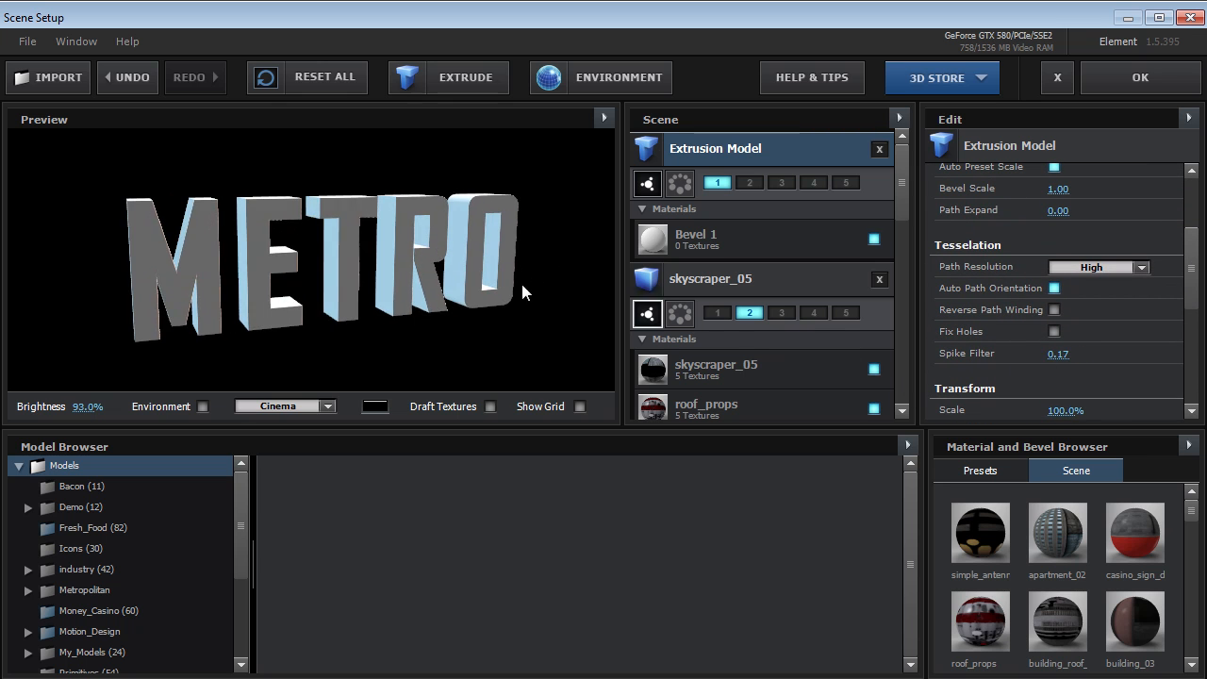
# Browse the bevel presets, trying 3-layer, and apply Soft_Metal to the METRO extrusion
pyautogui.click(990, 471)
pyautogui.moveTo(1014, 550); pyautogui.dragTo(1060, 556)
pyautogui.moveTo(923, 531); pyautogui.dragTo(861, 526)
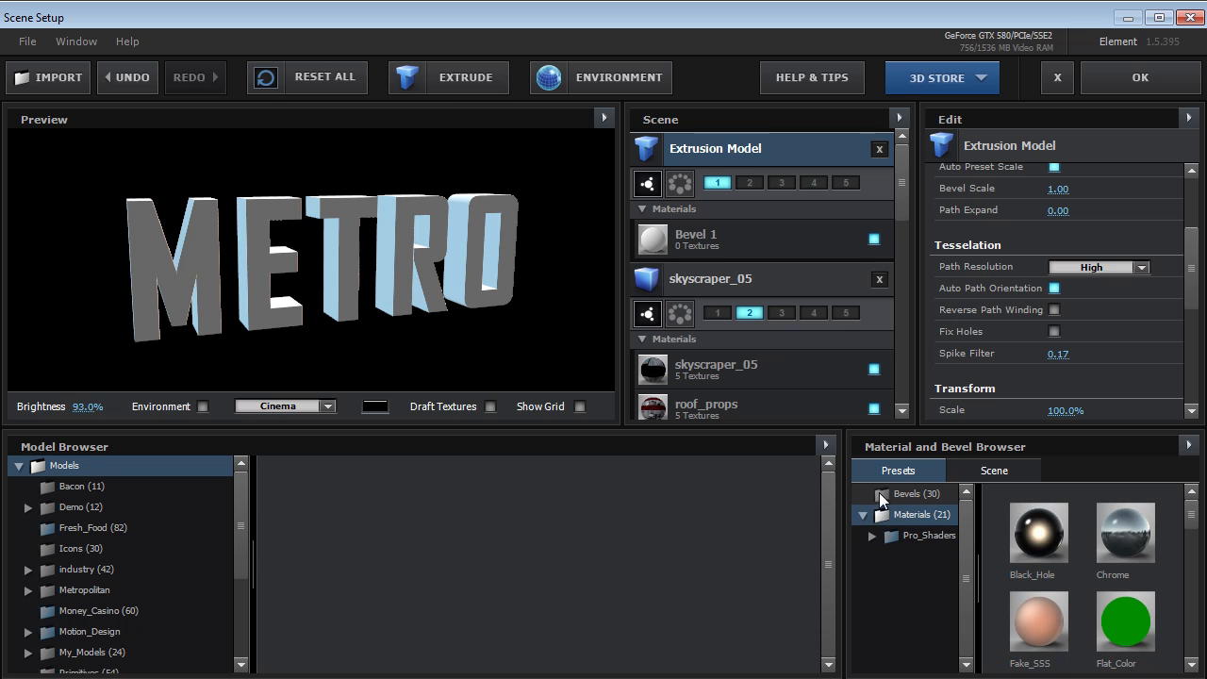
pyautogui.click(881, 496)
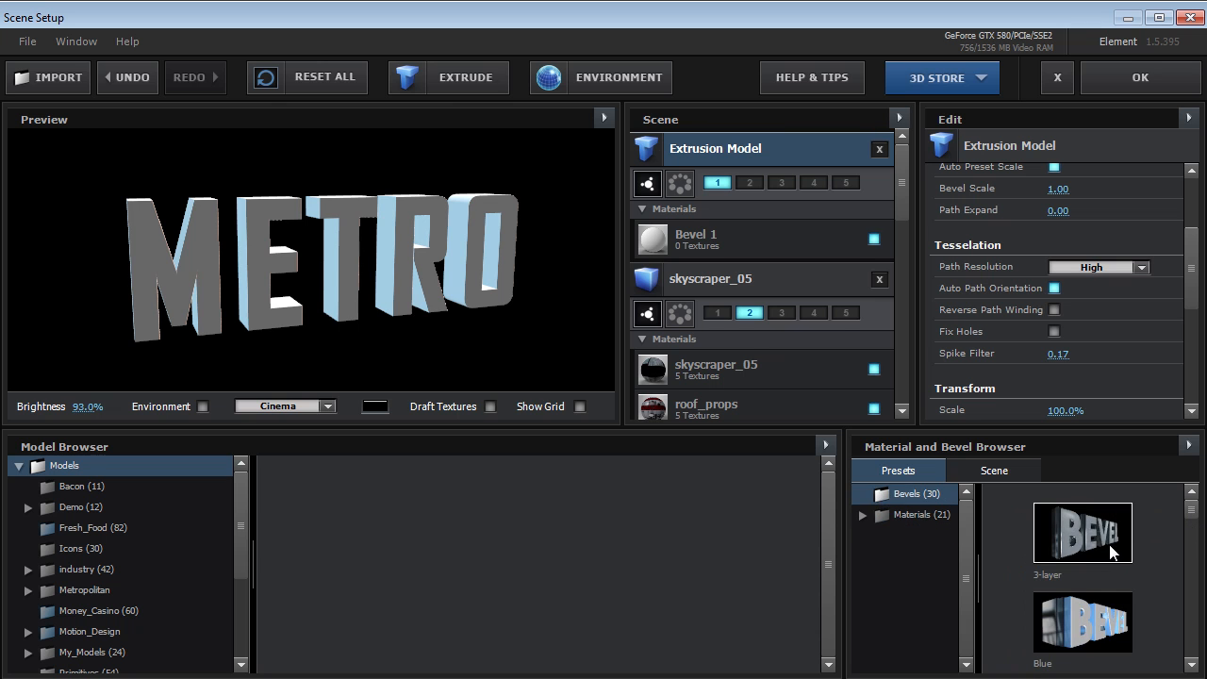
pyautogui.moveTo(1082, 546)
pyautogui.mouseDown()
pyautogui.moveTo(858, 426)
pyautogui.moveTo(335, 227)
pyautogui.mouseUp()
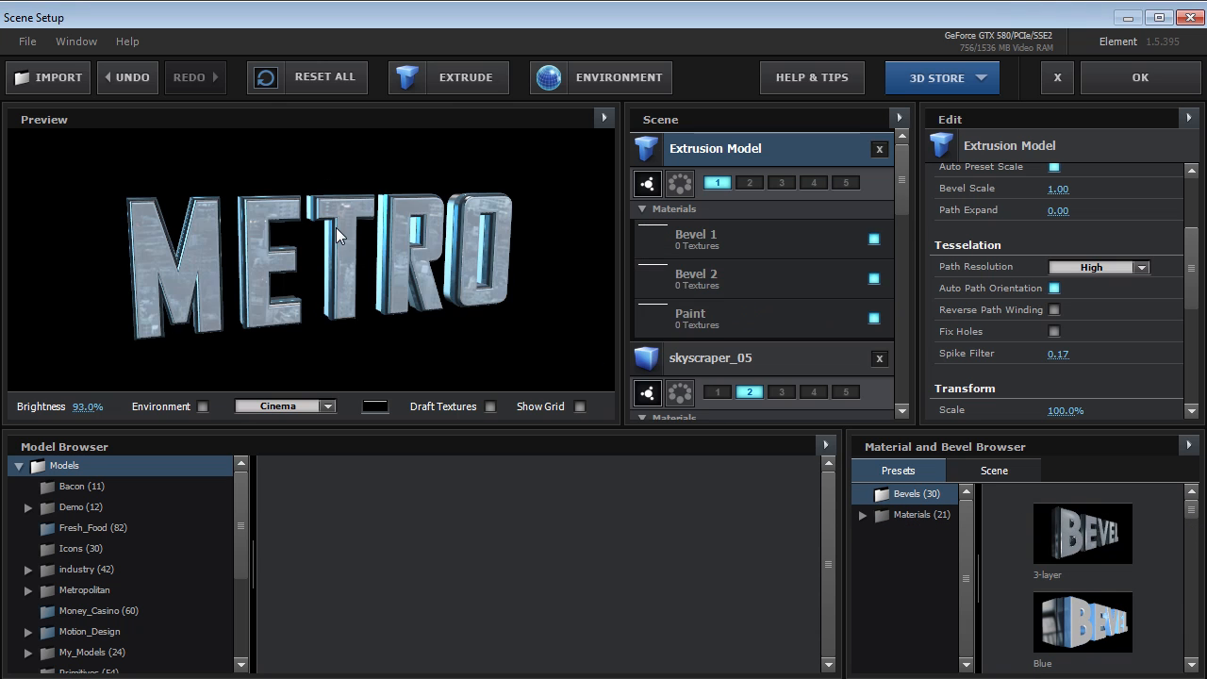
pyautogui.moveTo(1190, 509); pyautogui.dragTo(1191, 598)
pyautogui.moveTo(1190, 594); pyautogui.dragTo(1190, 628)
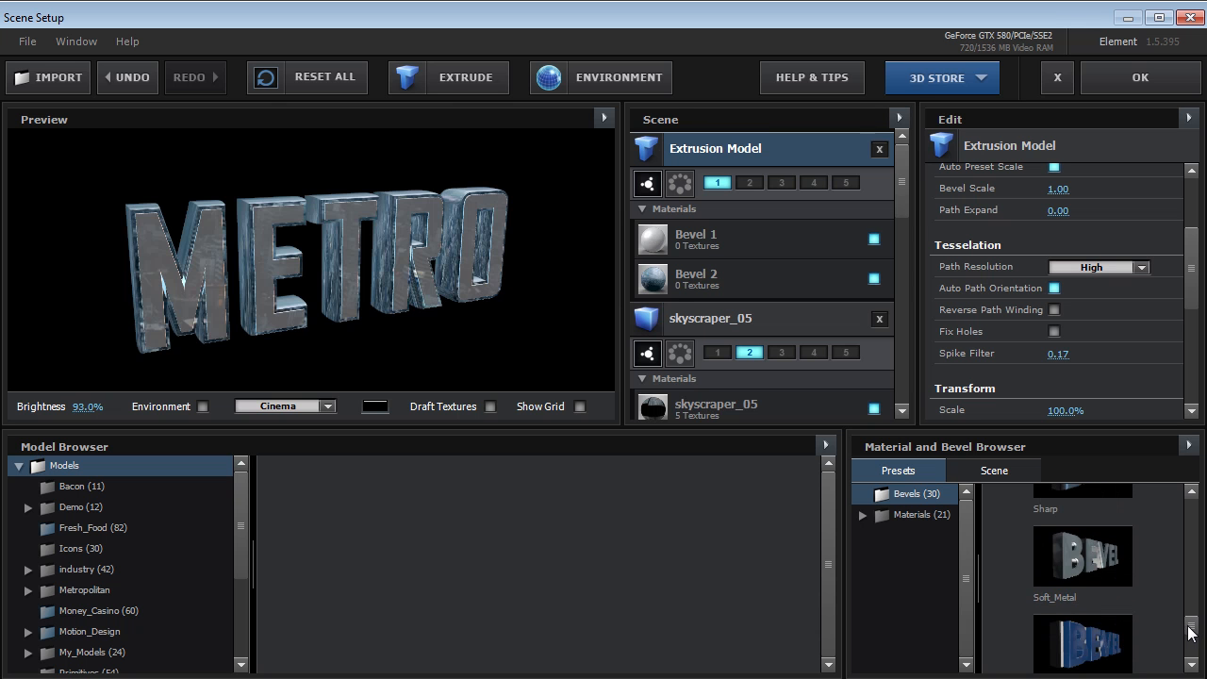
pyautogui.click(1084, 556)
# Switch the scene preview's lighting to Default Lights and view the METRO extrusion from another angle
pyautogui.moveTo(309, 282); pyautogui.dragTo(266, 377)
pyautogui.click(283, 405)
pyautogui.click(273, 412)
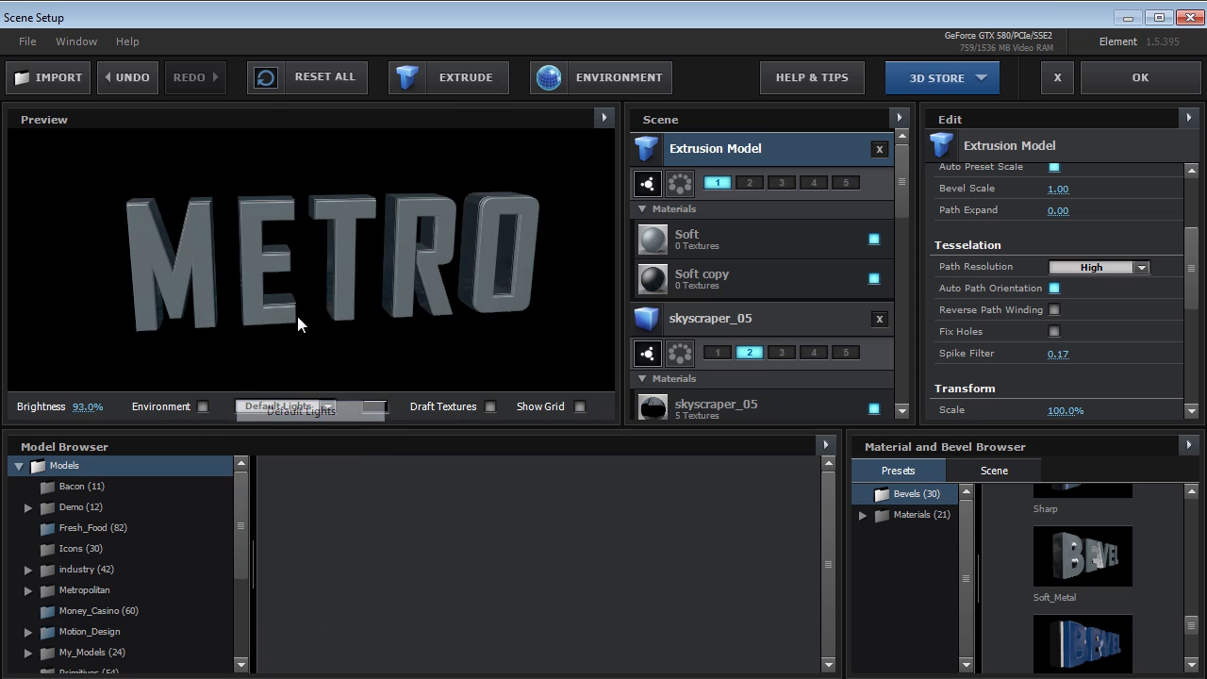
pyautogui.moveTo(409, 251); pyautogui.dragTo(438, 276)
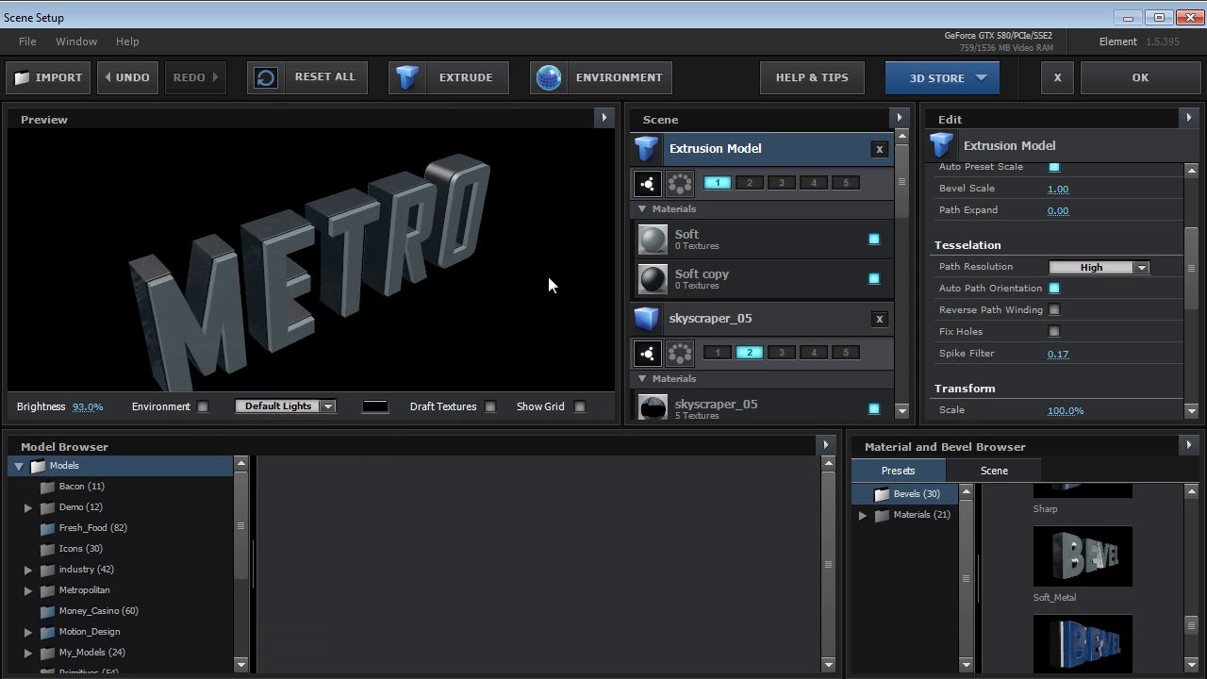
# Change the Soft copy material's diffuse color to a less saturated near-black
pyautogui.click(714, 276)
pyautogui.moveTo(1191, 220); pyautogui.dragTo(1190, 267)
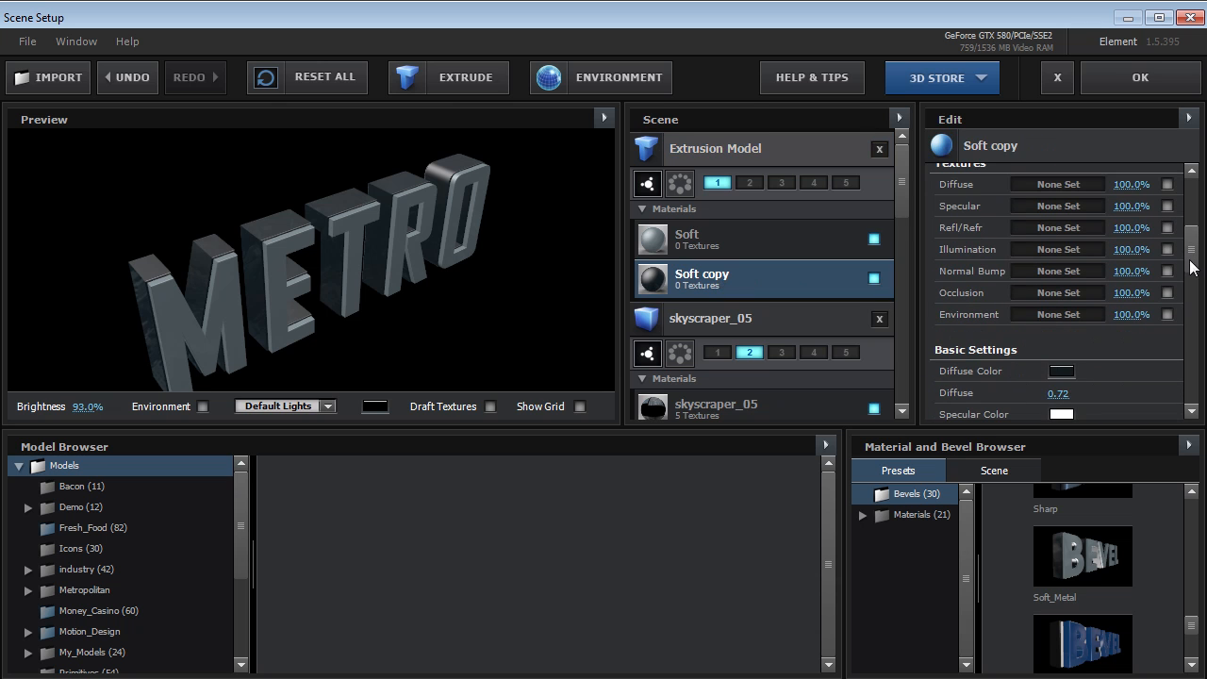
pyautogui.click(1062, 370)
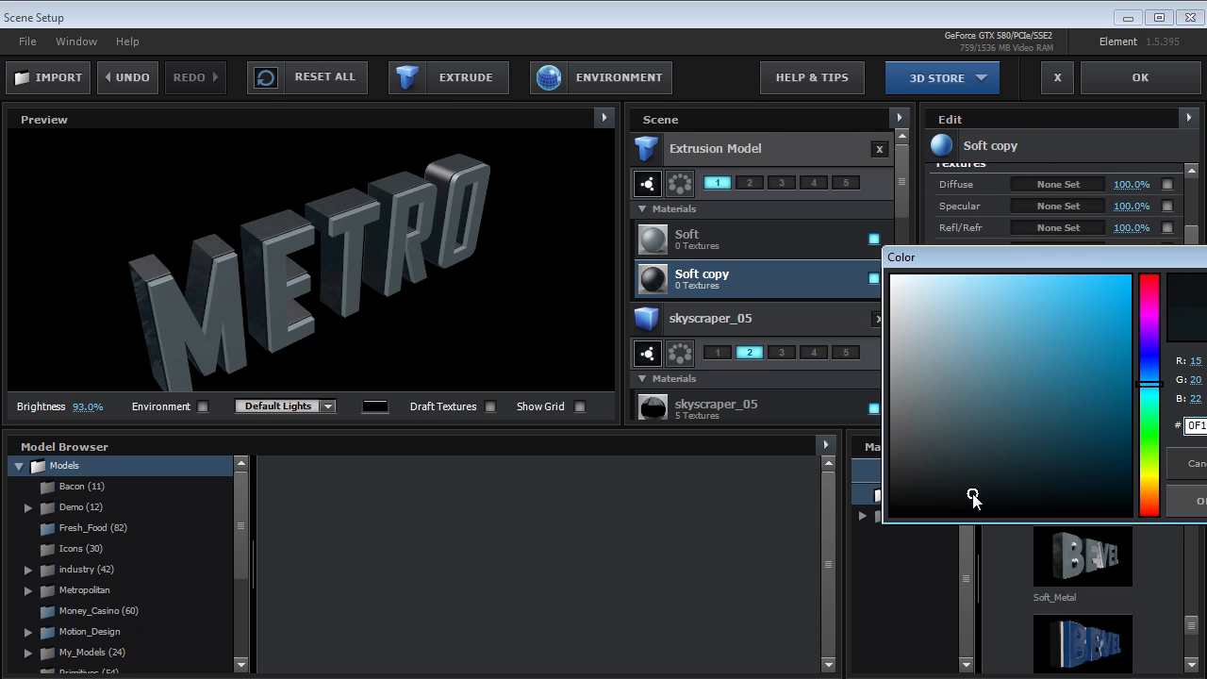
pyautogui.click(933, 496)
pyautogui.click(1178, 506)
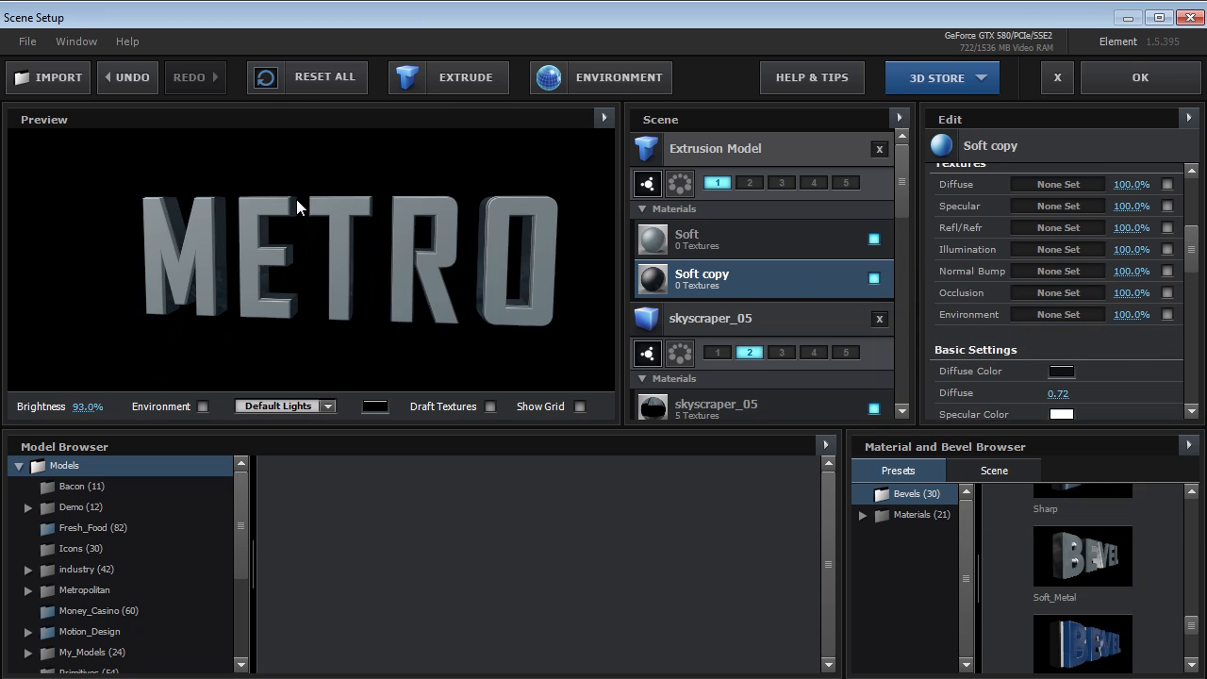
# Change the Soft material's diffuse color to a lighter, more neutral gray
pyautogui.click(716, 247)
pyautogui.click(1061, 370)
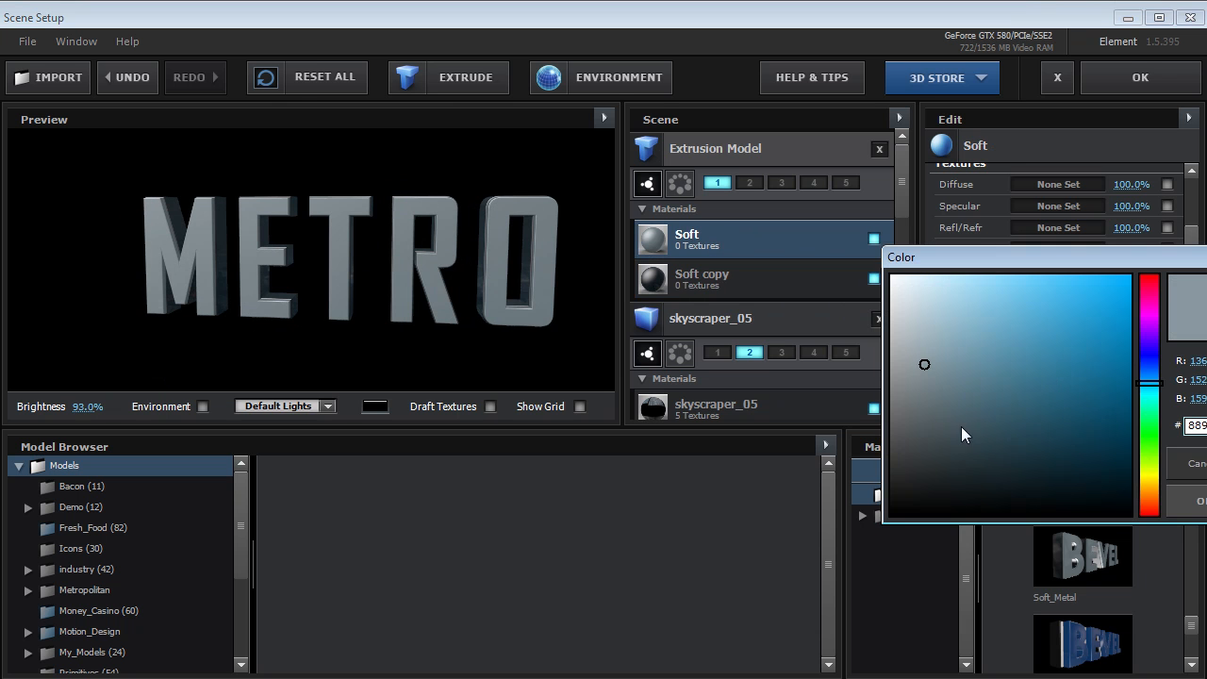
pyautogui.click(910, 342)
pyautogui.click(1199, 501)
pyautogui.moveTo(370, 276)
pyautogui.mouseDown()
pyautogui.moveTo(427, 289)
pyautogui.moveTo(500, 277)
pyautogui.moveTo(355, 275)
pyautogui.moveTo(366, 284)
pyautogui.mouseUp()
pyautogui.moveTo(421, 243); pyautogui.dragTo(330, 274)
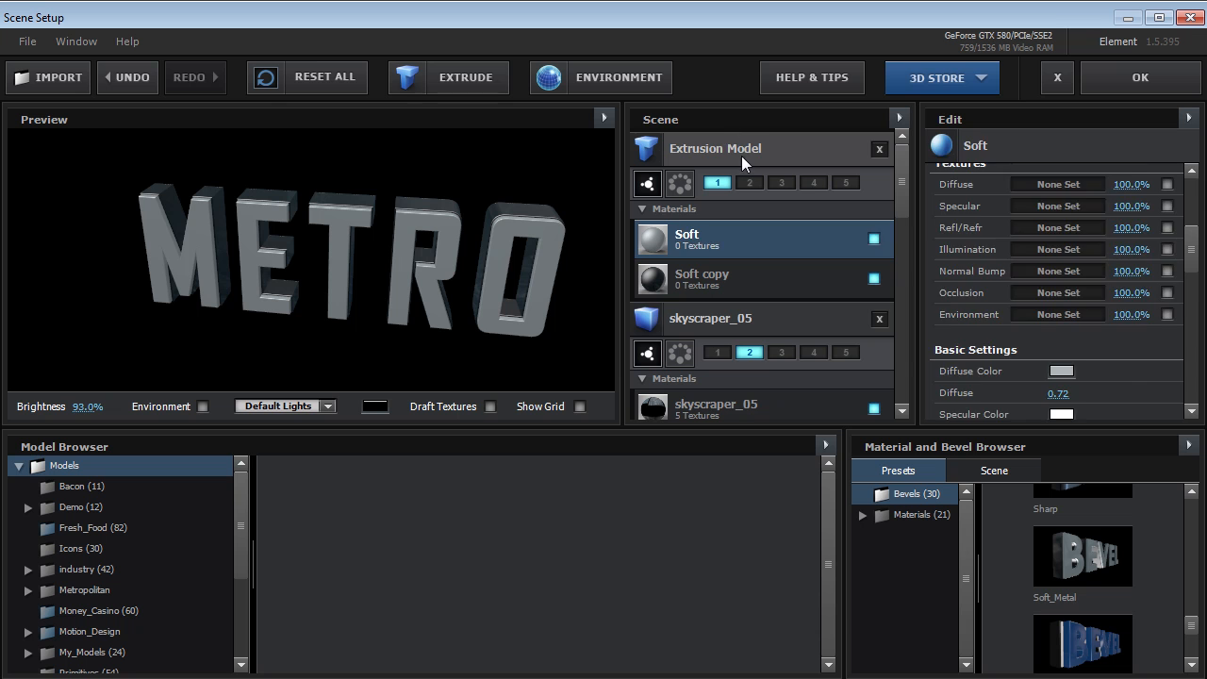
# Set the extrusion model's Bevel Scale to 1.01
pyautogui.click(741, 158)
pyautogui.scroll(2, 1162, 293)
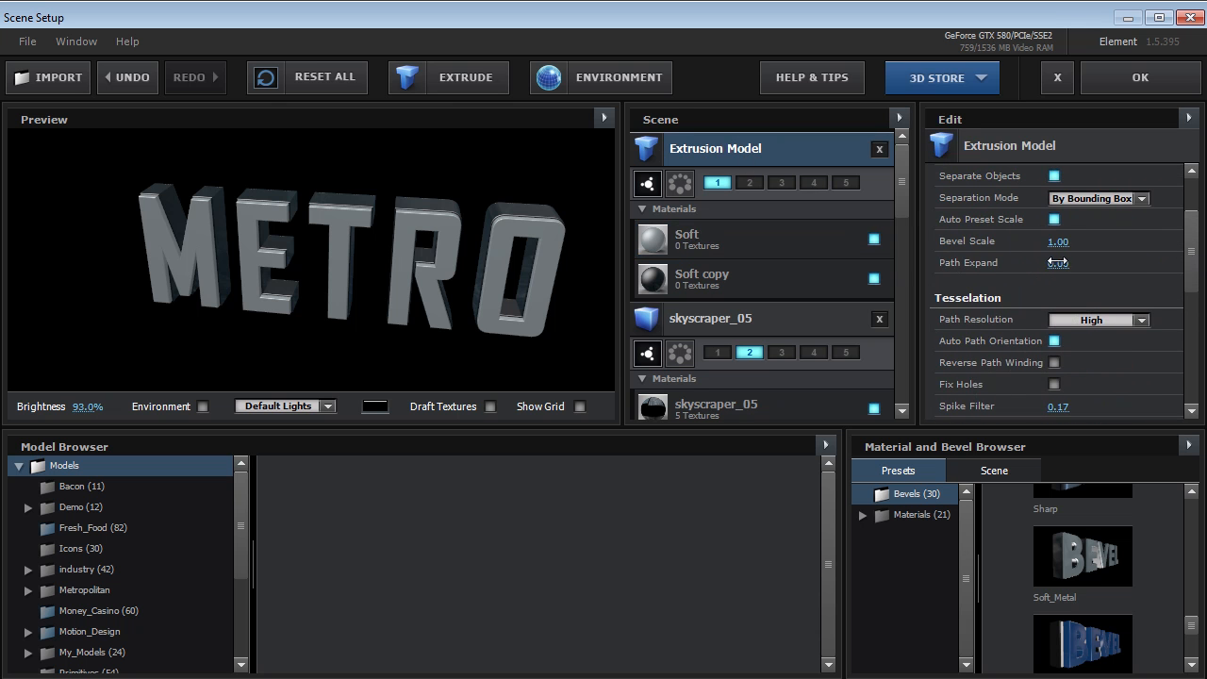
pyautogui.moveTo(1063, 243); pyautogui.dragTo(1083, 270)
pyautogui.moveTo(488, 263)
pyautogui.mouseDown()
pyautogui.moveTo(534, 288)
pyautogui.moveTo(487, 257)
pyautogui.mouseUp()
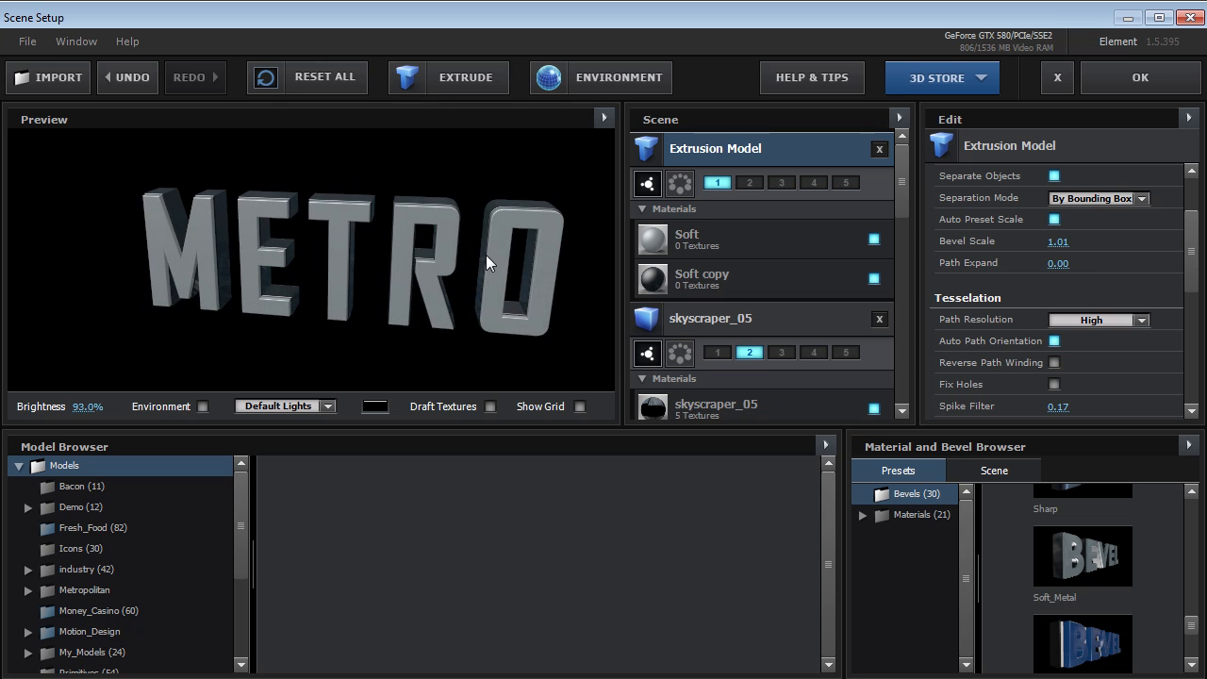
# Assign the METRO extrusion model to group 3 and apply the scene setup
pyautogui.moveTo(905, 188); pyautogui.dragTo(898, 278)
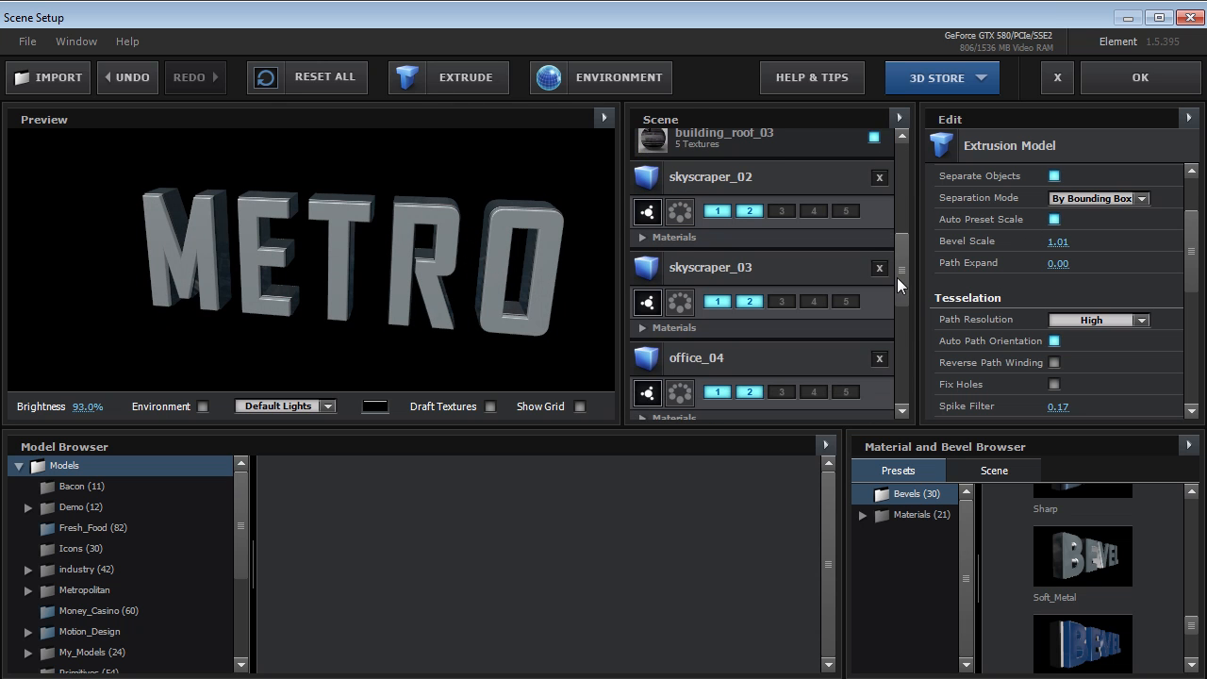
pyautogui.scroll(5, 903, 244)
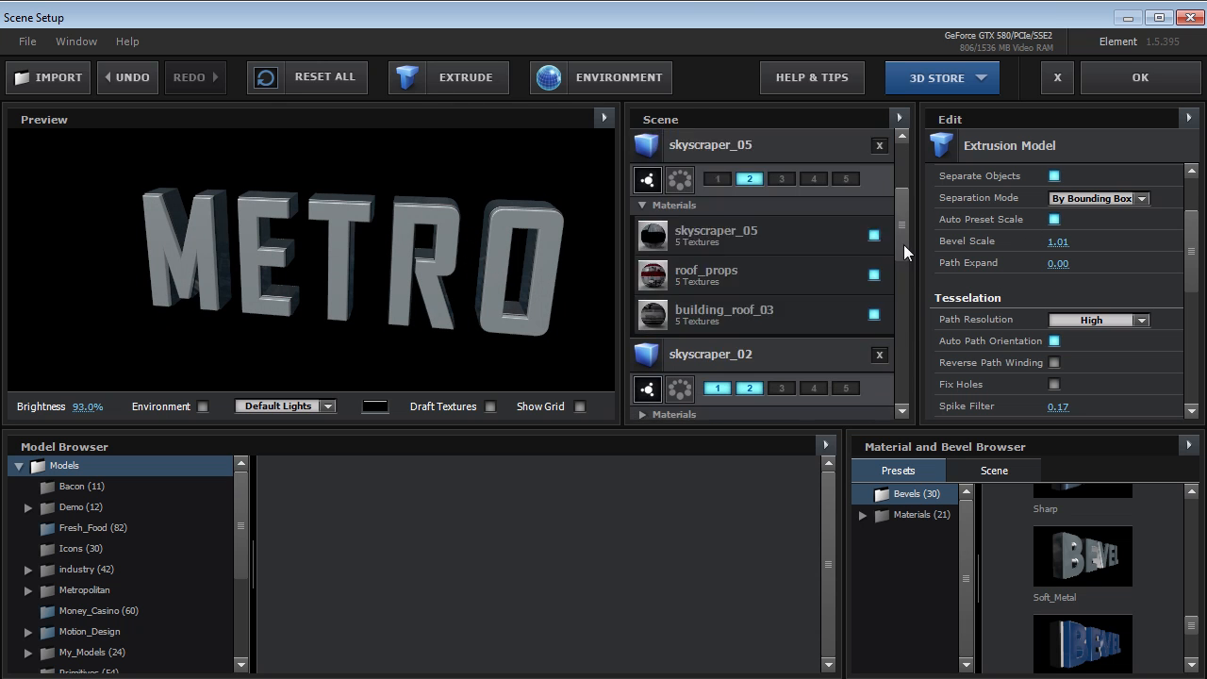
pyautogui.click(781, 184)
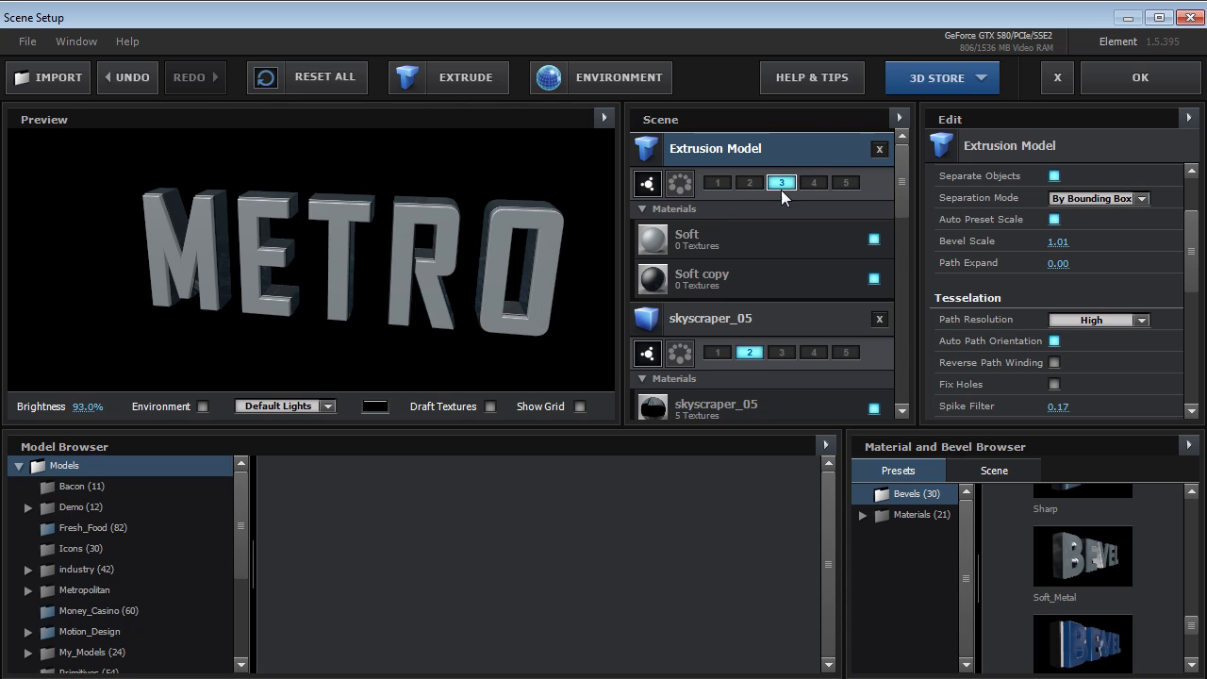
pyautogui.click(718, 187)
pyautogui.click(782, 183)
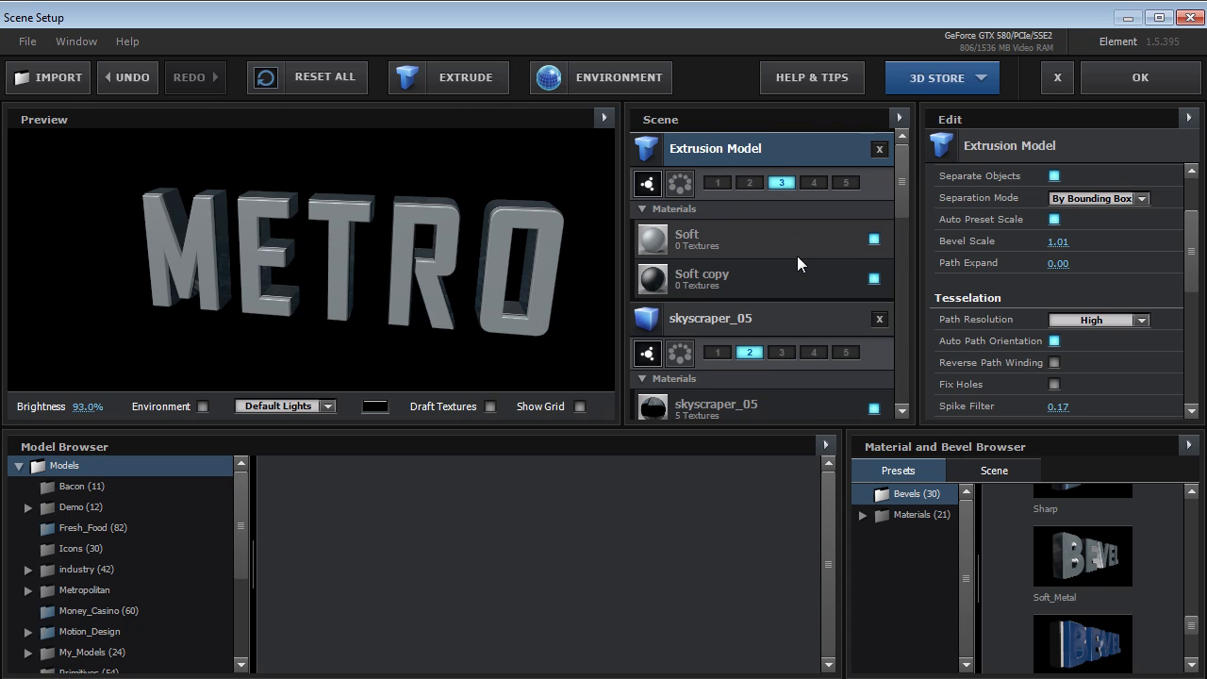
pyautogui.click(1137, 79)
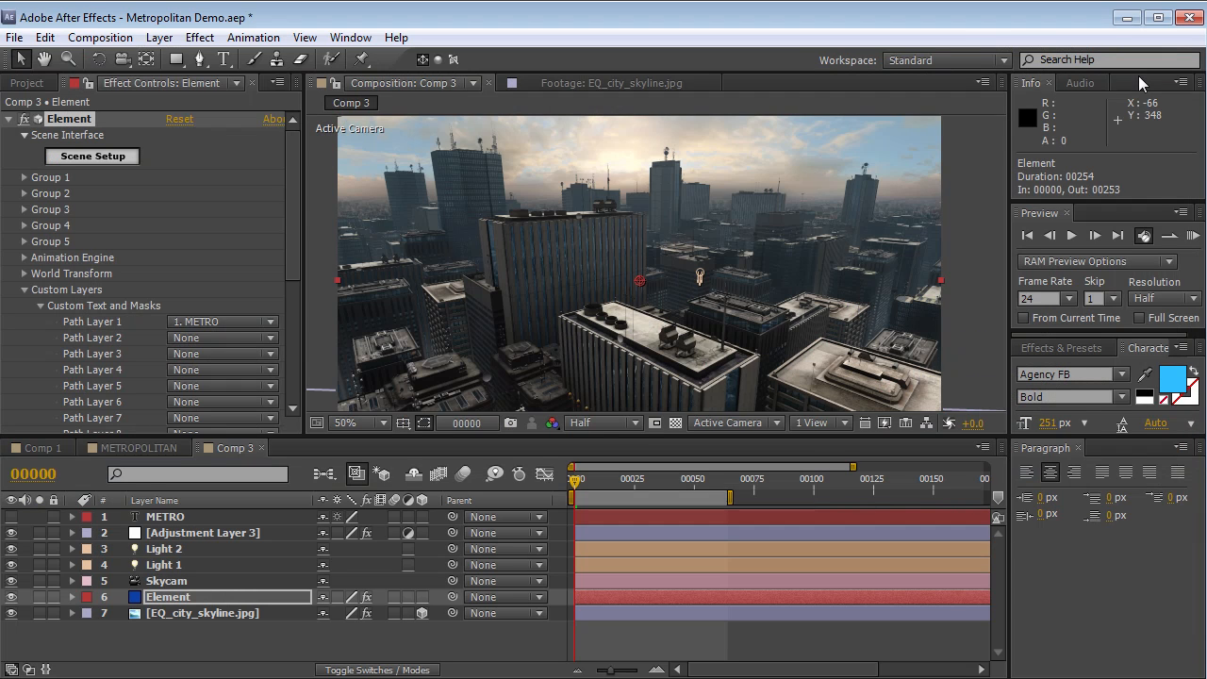
# Raise the group 3 METRO title to Position XY 640, -250 and rotate it 59° on the Y axis
pyautogui.click(24, 210)
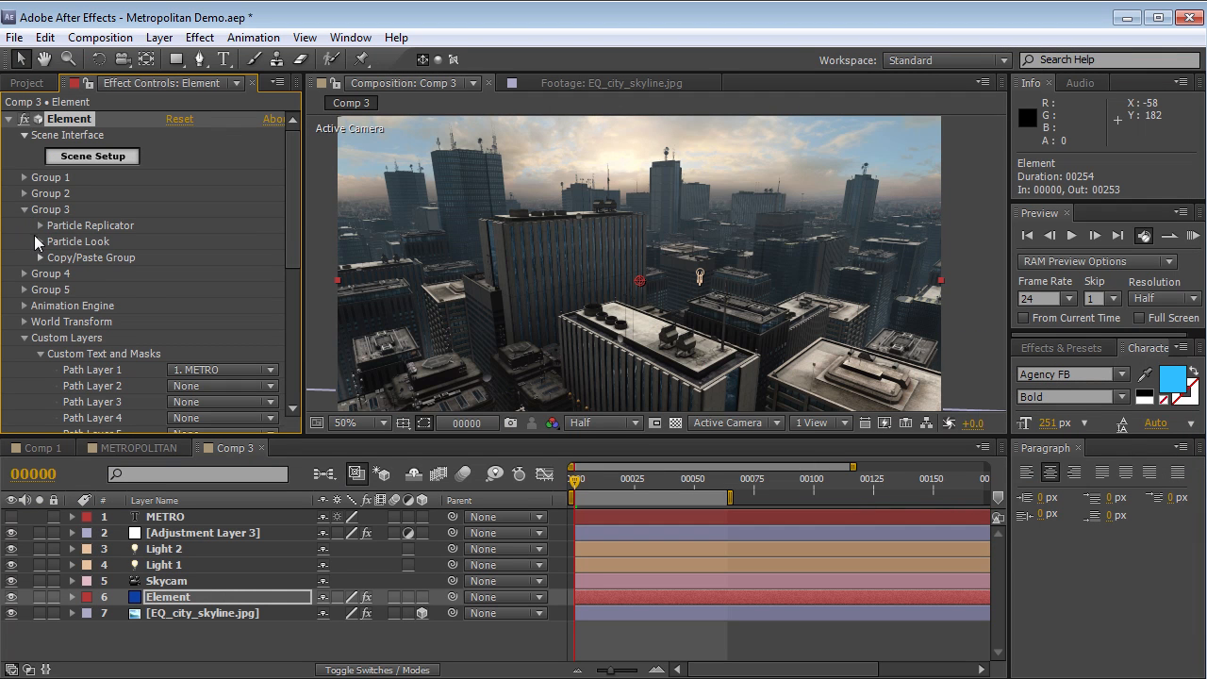
pyautogui.click(39, 241)
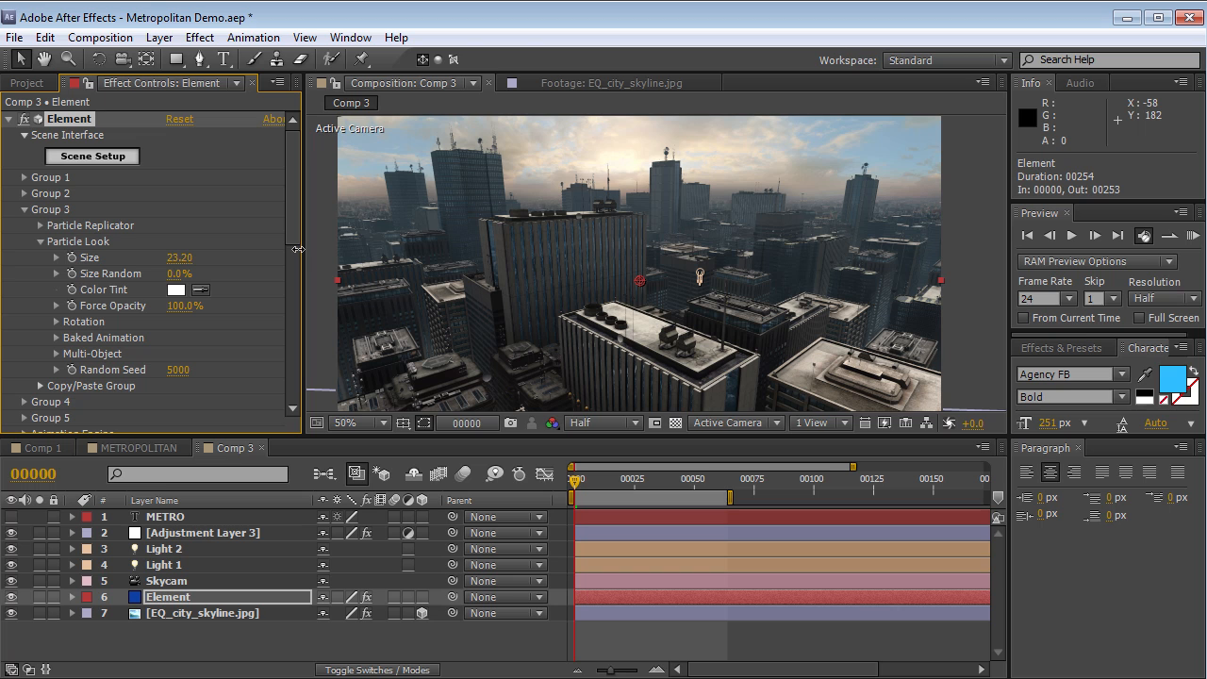
pyautogui.click(39, 225)
pyautogui.moveTo(224, 321); pyautogui.dragTo(171, 332)
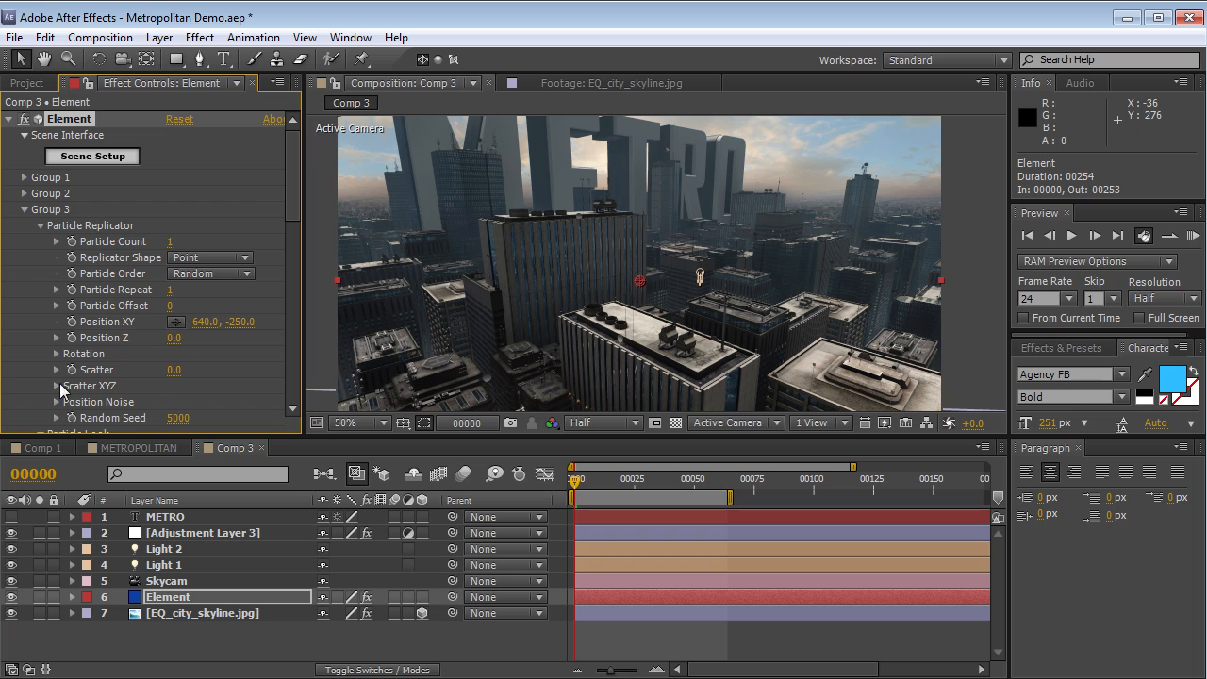
pyautogui.click(56, 354)
pyautogui.moveTo(188, 385); pyautogui.dragTo(244, 378)
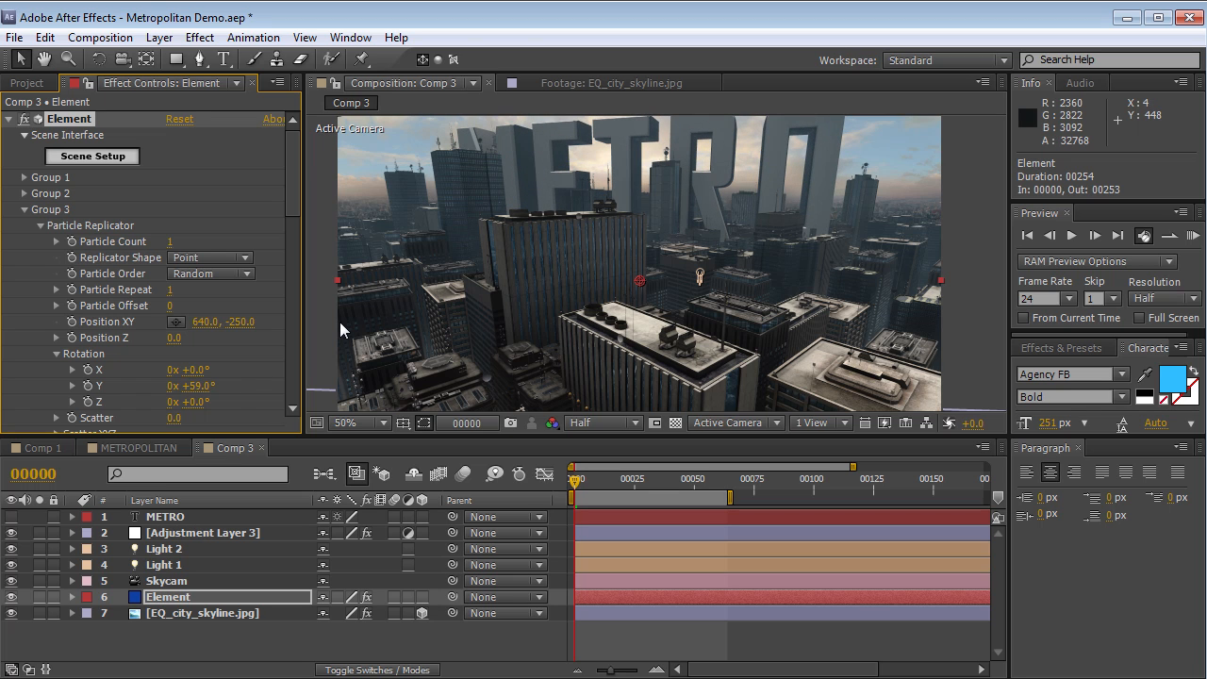
# Set group 3's Size to 22.10 and reposition the title at Position XY 451, -208 with Position Z at -360
pyautogui.click(40, 227)
pyautogui.moveTo(180, 260); pyautogui.dragTo(109, 260)
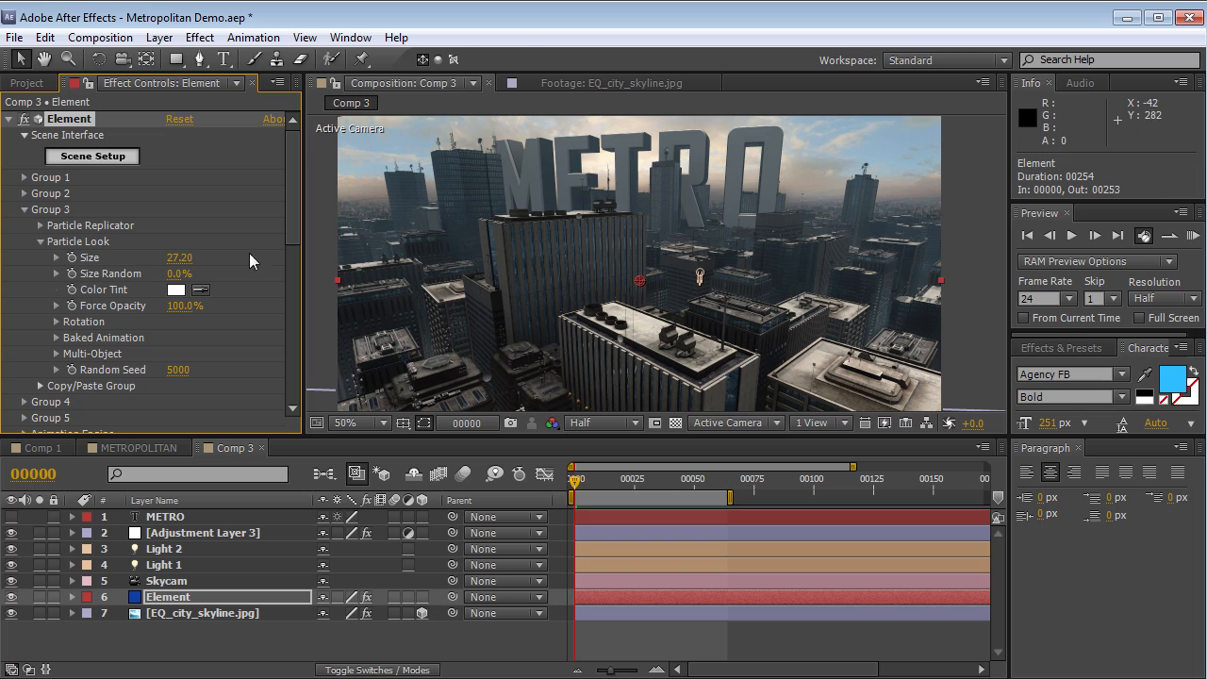
pyautogui.moveTo(598, 481); pyautogui.dragTo(489, 482)
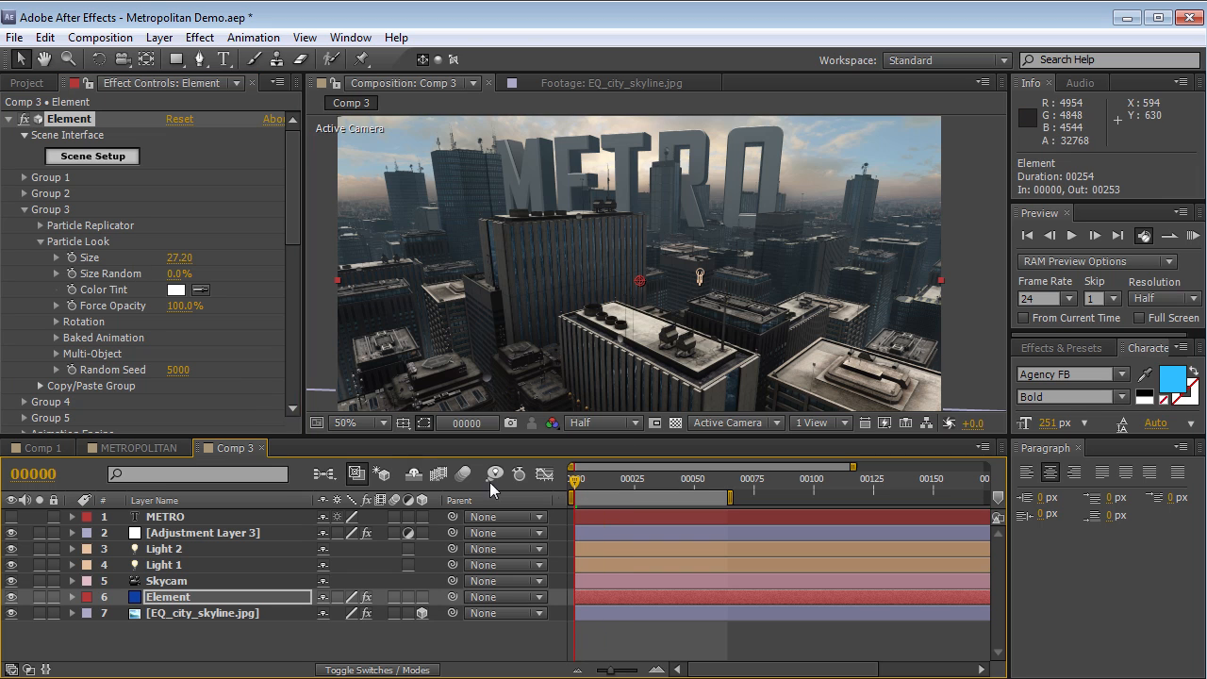
pyautogui.click(40, 242)
pyautogui.click(39, 226)
pyautogui.moveTo(201, 281); pyautogui.dragTo(139, 305)
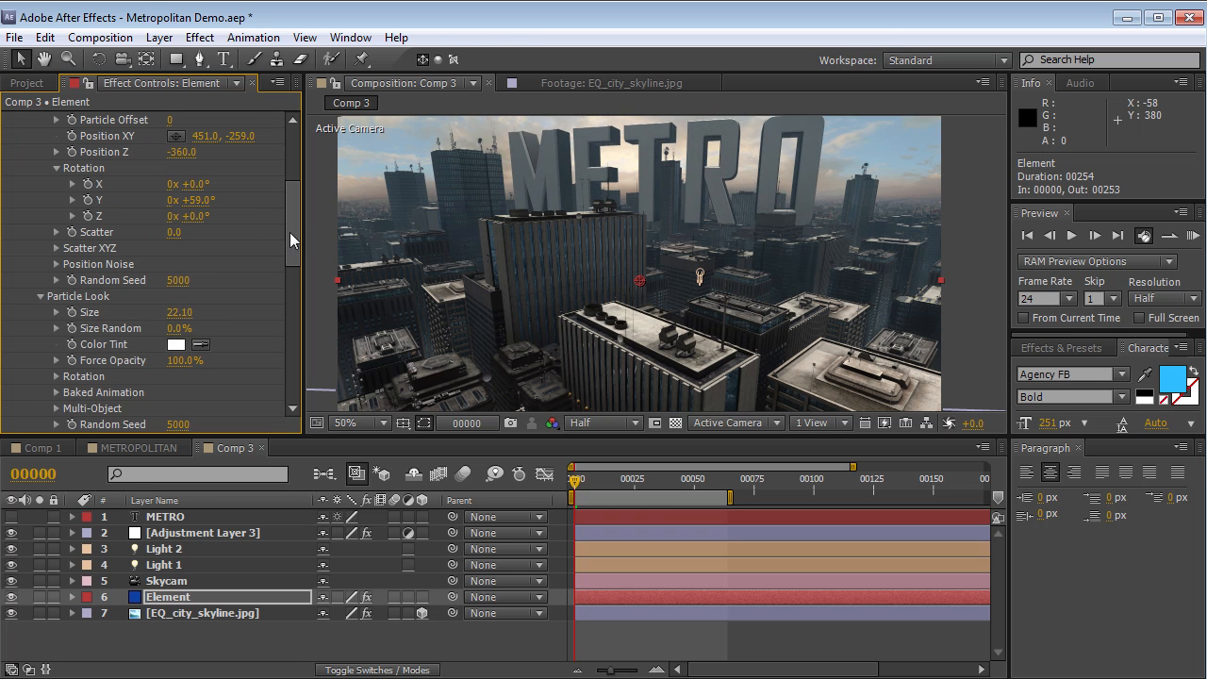
pyautogui.moveTo(289, 231); pyautogui.dragTo(290, 224)
pyautogui.moveTo(243, 166); pyautogui.dragTo(321, 147)
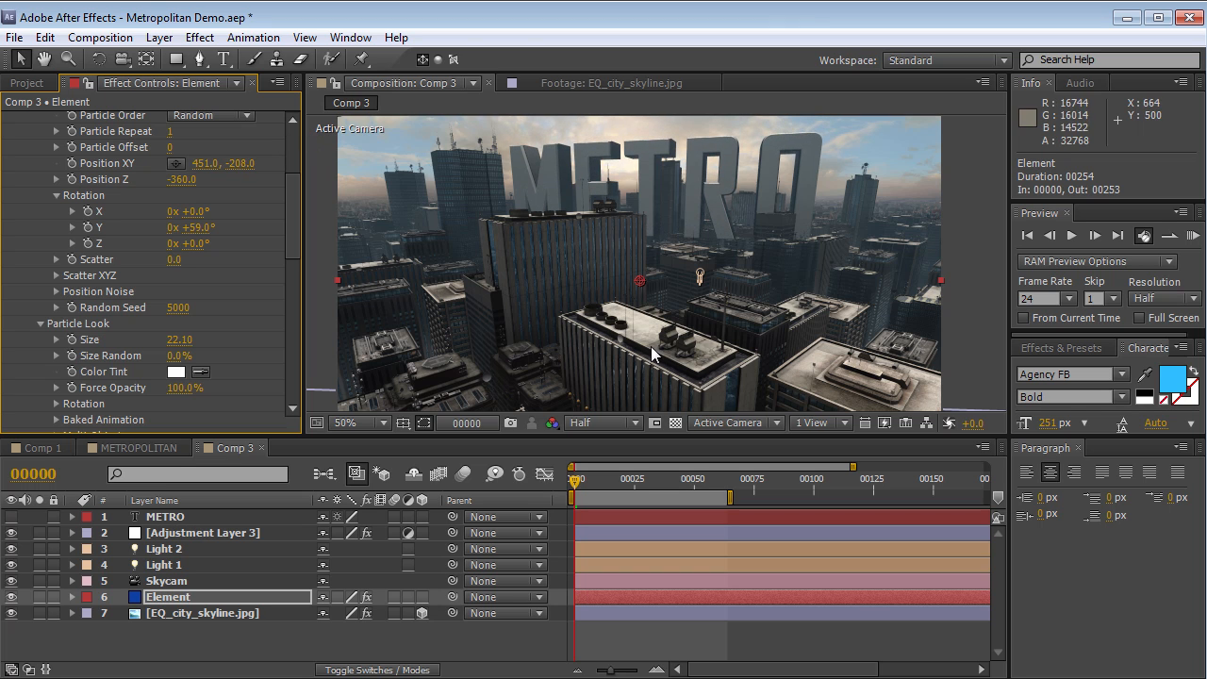
# Animate the Skycam's Position and Point of Interest with keyframes at frames 0 and 99, orbiting the camera at the later frame
pyautogui.click(167, 581)
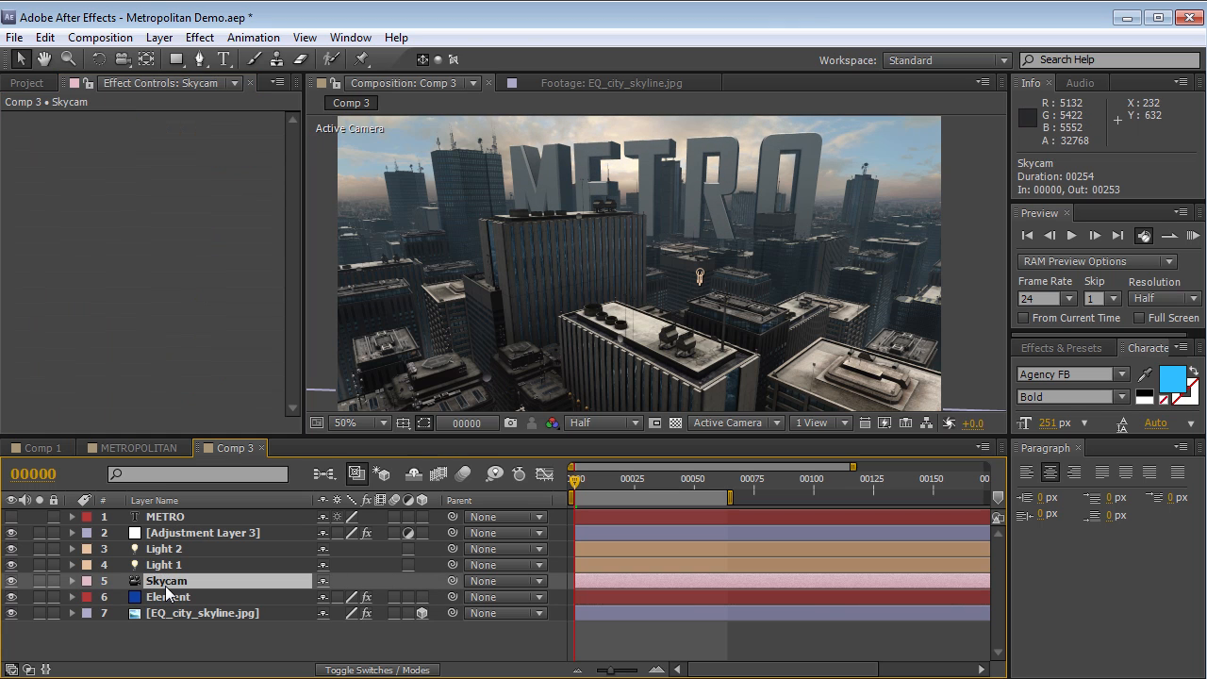
pyautogui.press('p')
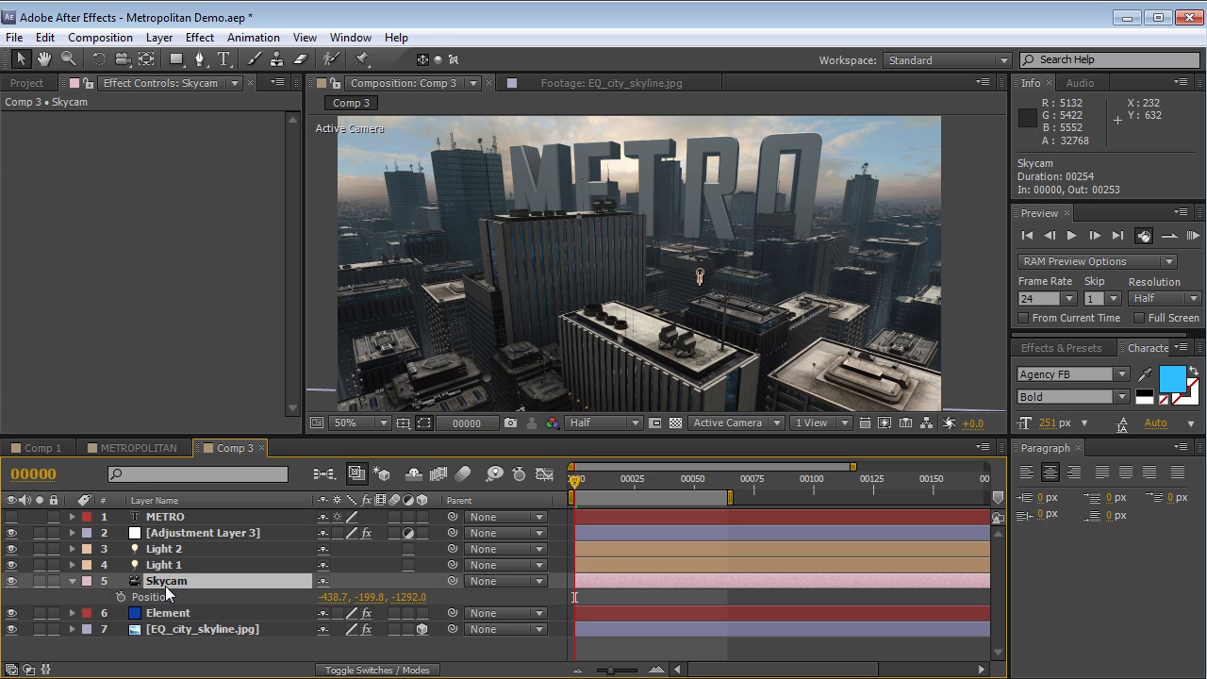
pyautogui.hotkey('shift', 'a')
pyautogui.moveTo(120, 596); pyautogui.dragTo(120, 613)
pyautogui.moveTo(574, 479); pyautogui.dragTo(722, 479)
pyautogui.moveTo(653, 240); pyautogui.dragTo(646, 272)
pyautogui.press('c')
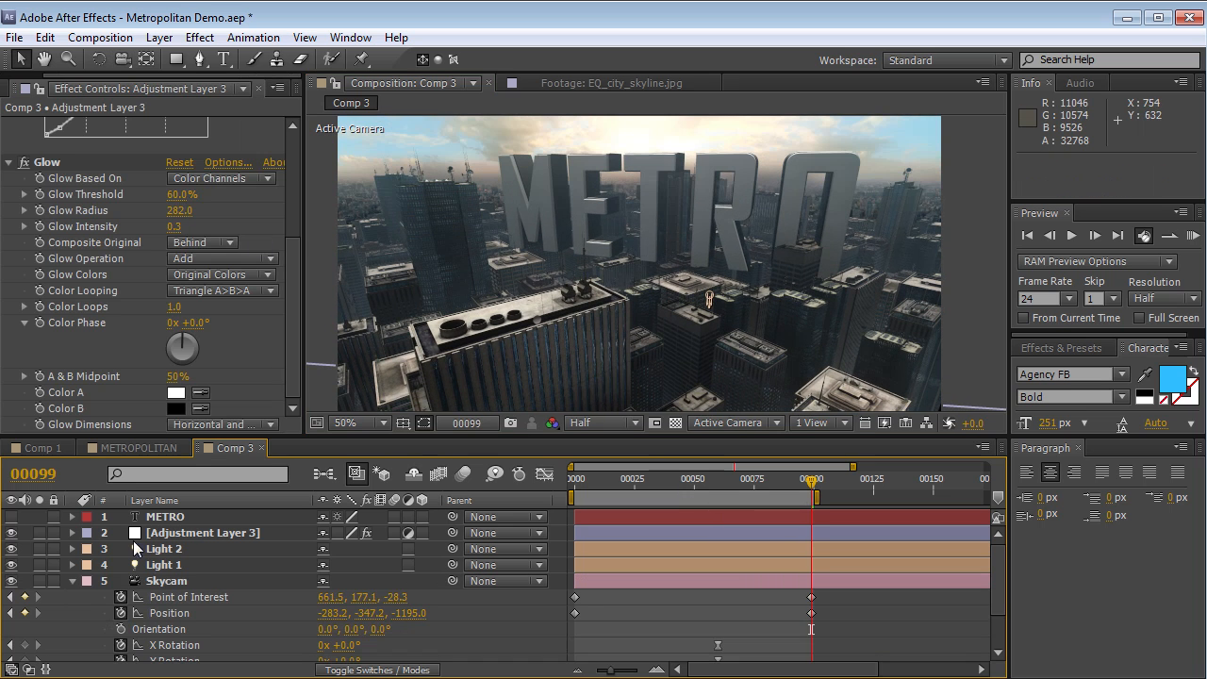
# Add another color correction effect to Adjustment Layer 3 and adjust it to give the city a teal tint
pyautogui.click(217, 532)
pyautogui.click(199, 38)
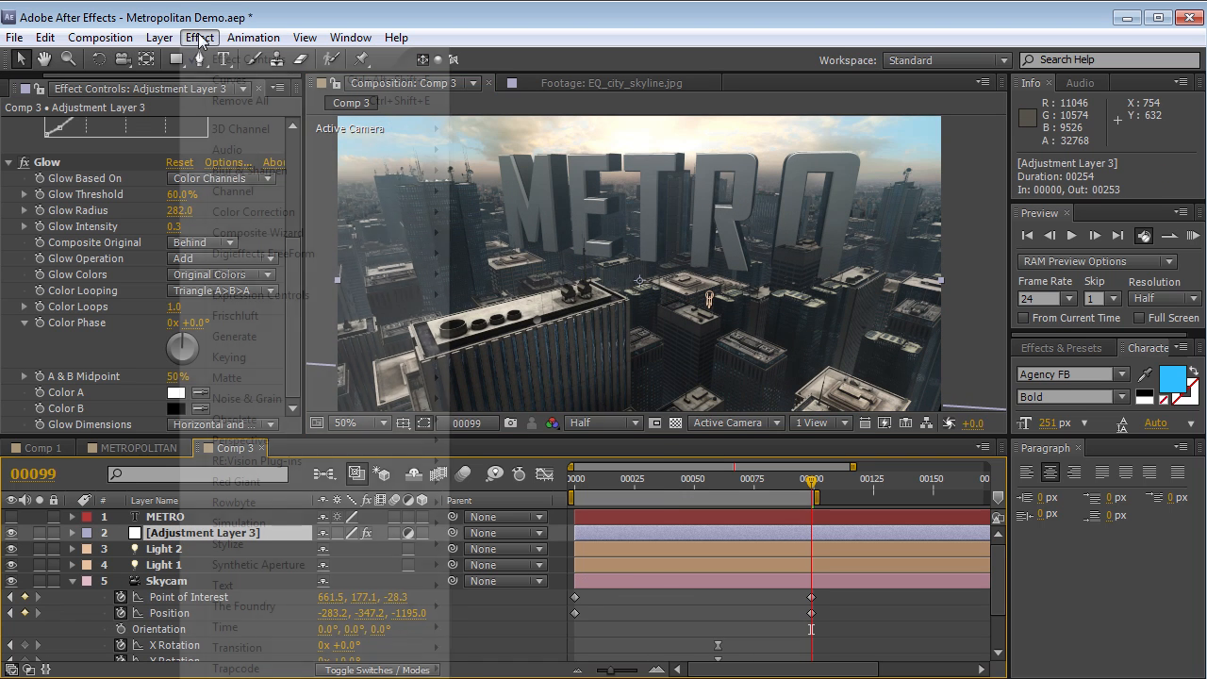
pyautogui.moveTo(292, 213)
pyautogui.click(494, 544)
pyautogui.click(202, 221)
pyautogui.click(206, 263)
pyautogui.moveTo(113, 350)
pyautogui.mouseDown()
pyautogui.moveTo(110, 359)
pyautogui.moveTo(130, 337)
pyautogui.mouseUp()
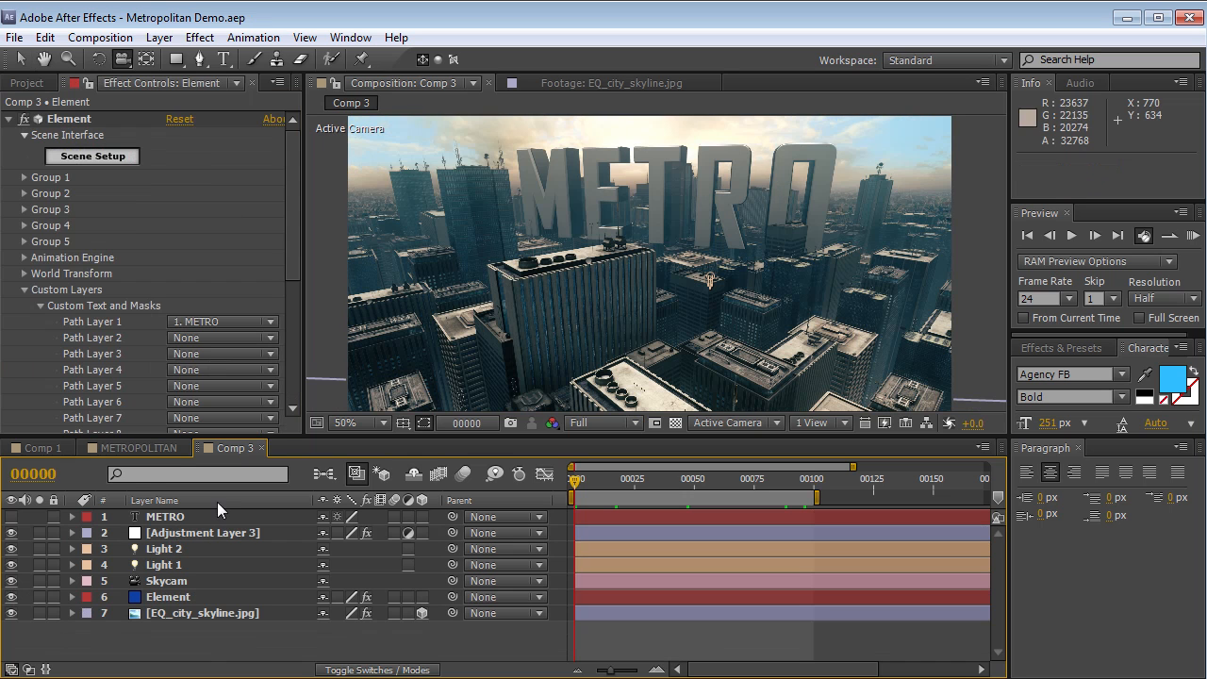
# Replace the METRO title text with VCP
pyautogui.doubleClick(172, 519)
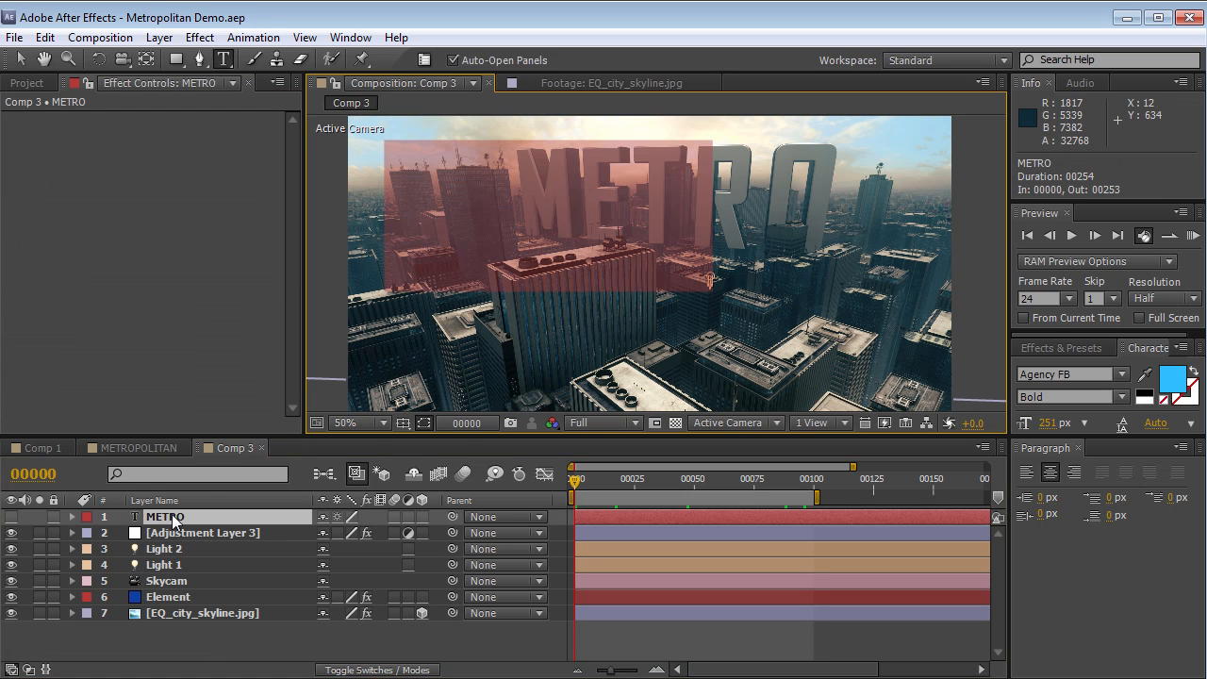
pyautogui.write('M')
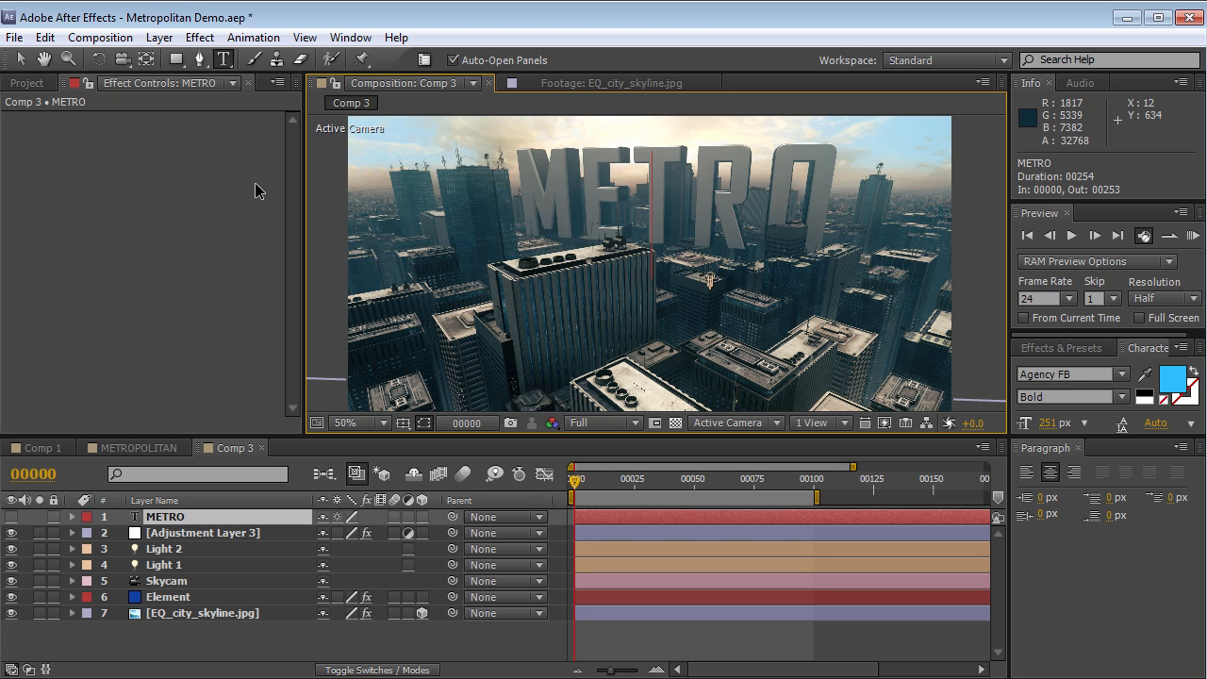
pyautogui.click(20, 60)
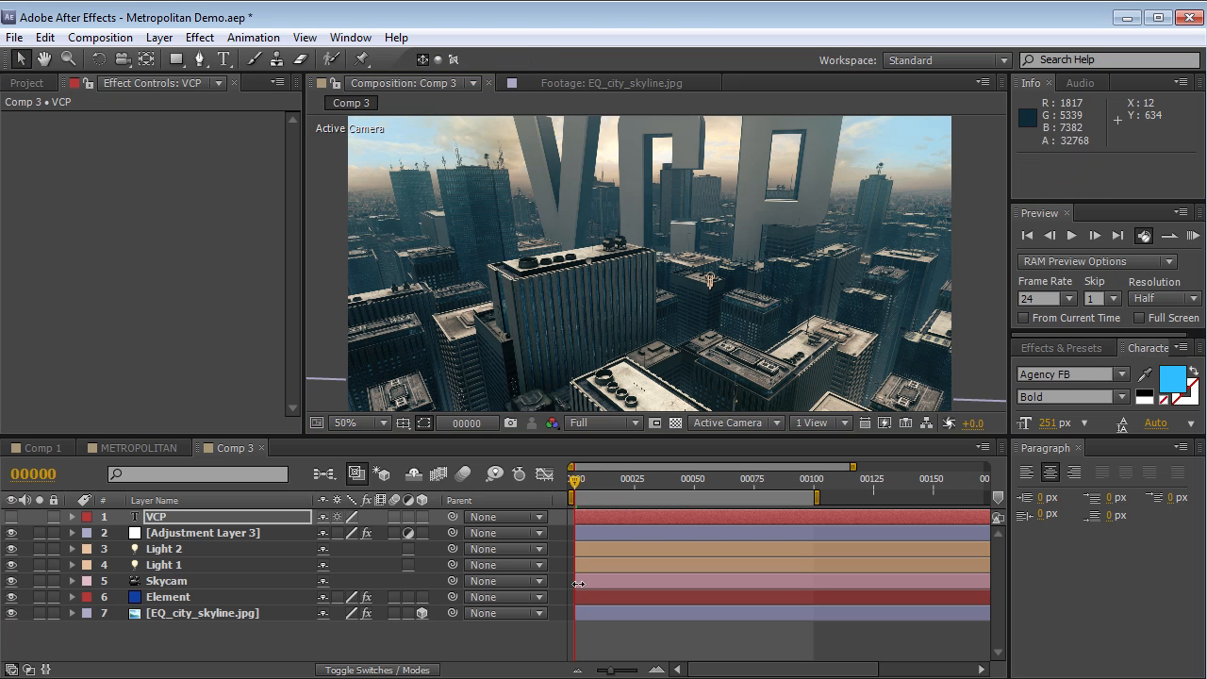
# Orbit the Skycam in the maximized composition view so the whole VCP title fits in the frame
pyautogui.press('`')
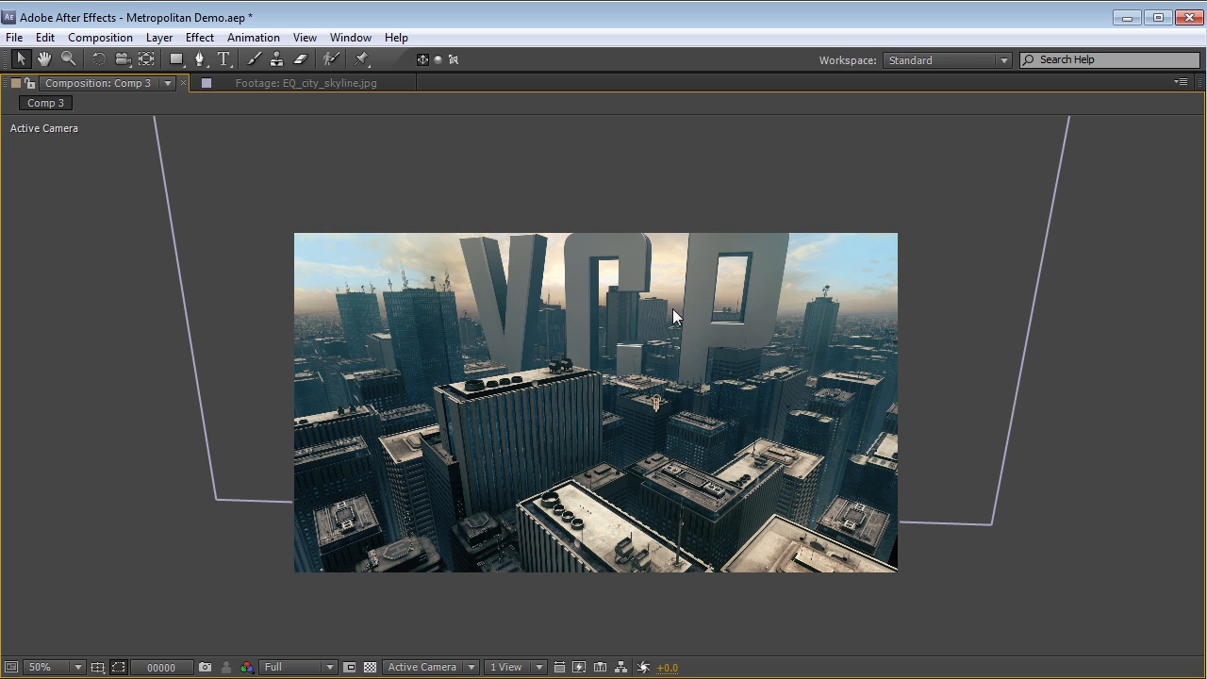
pyautogui.press('c')
pyautogui.moveTo(630, 342); pyautogui.dragTo(636, 343)
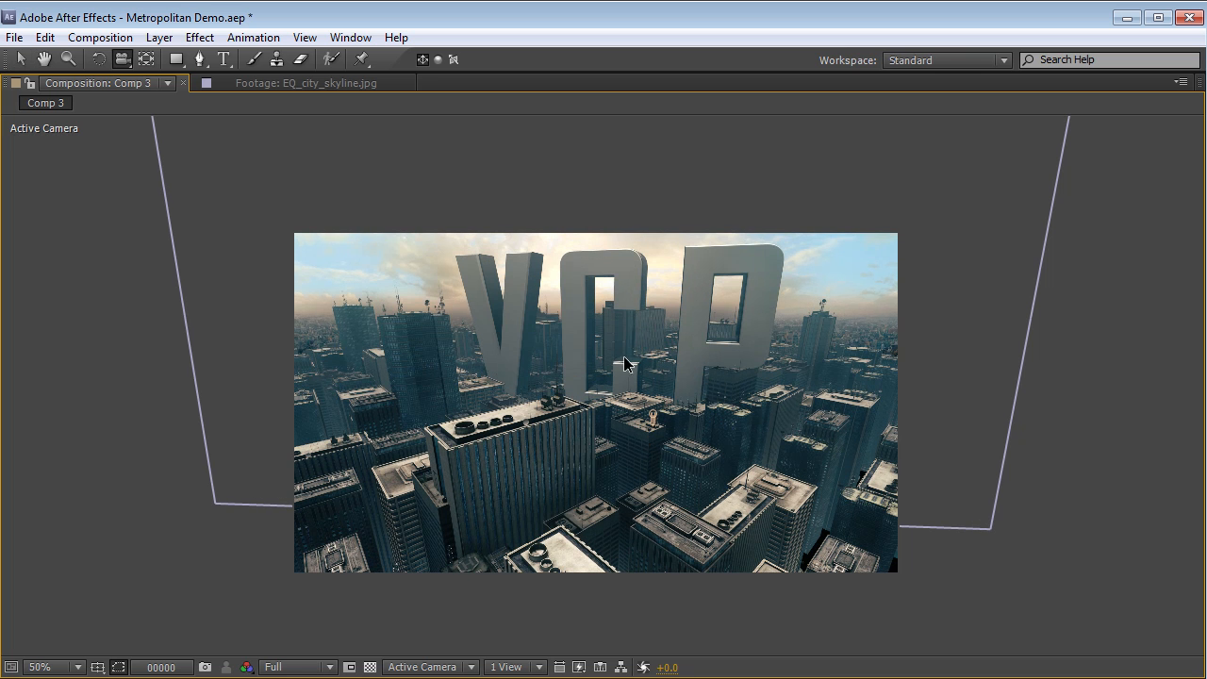
pyautogui.press('`')
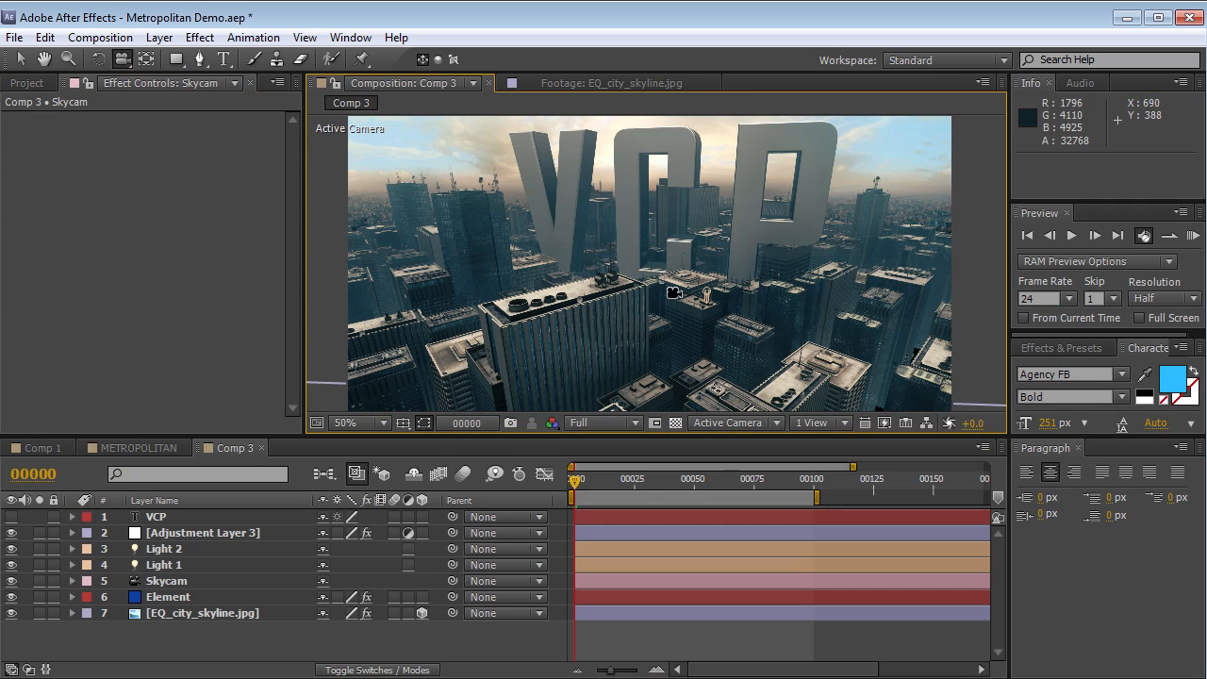
# Replace the VCP title text with CITY
pyautogui.doubleClick(155, 517)
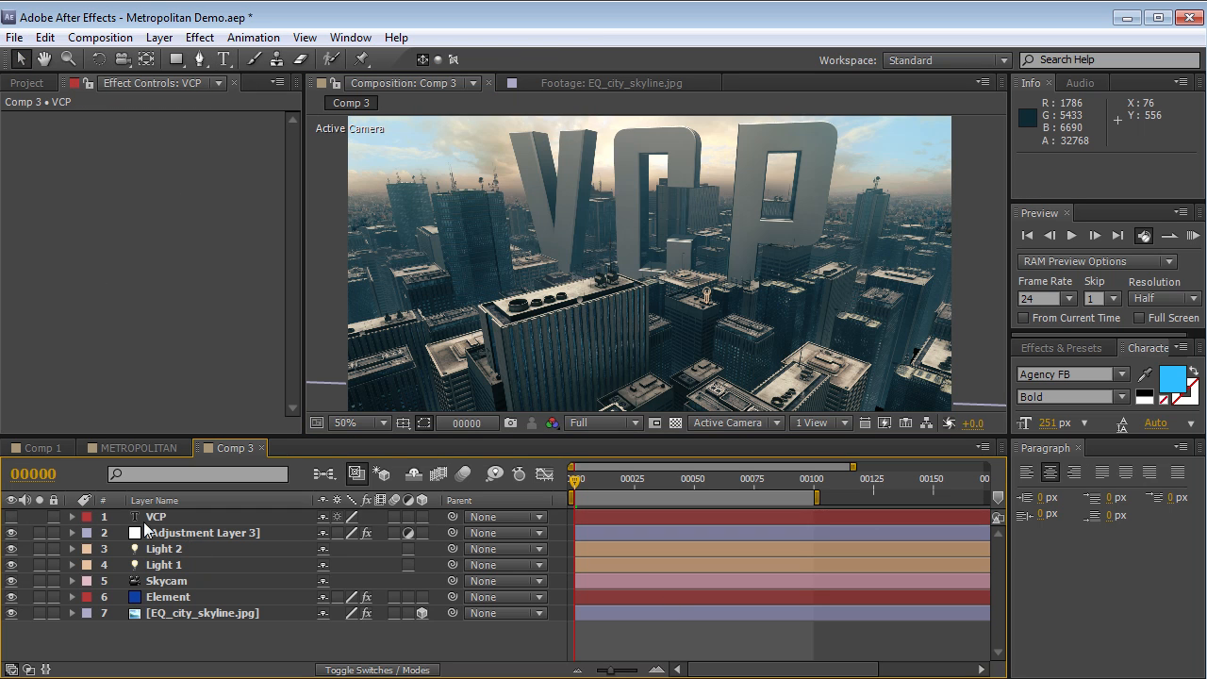
pyautogui.write('CITY')
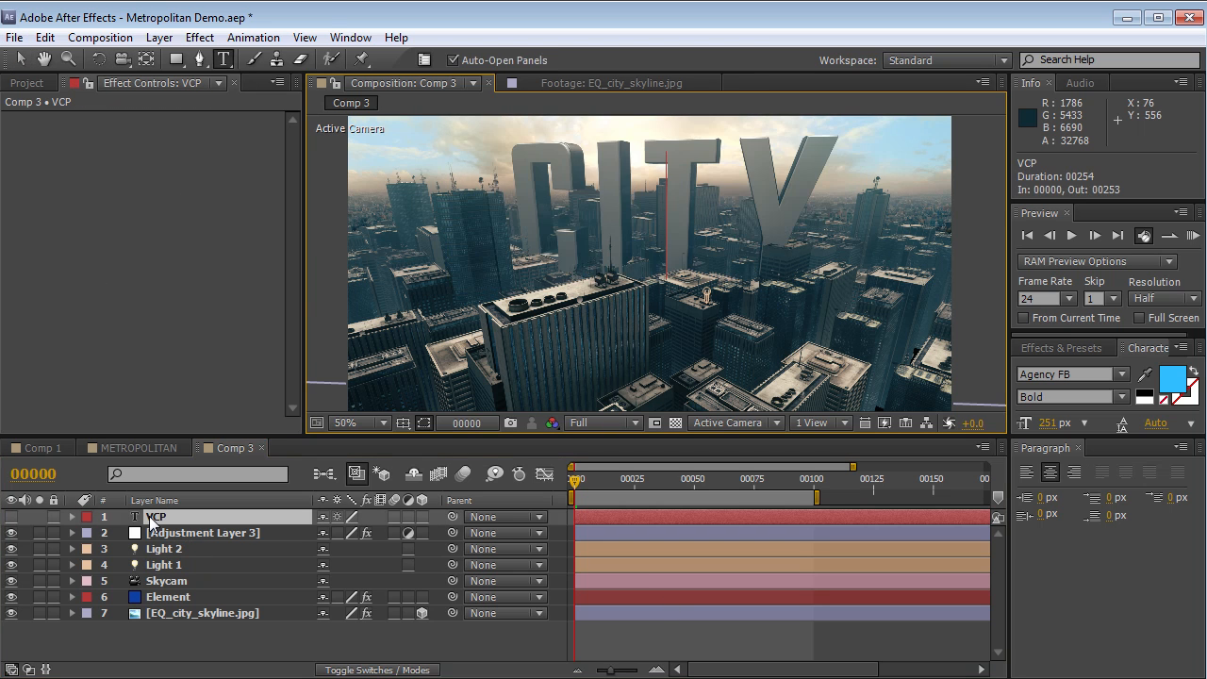
pyautogui.click(20, 58)
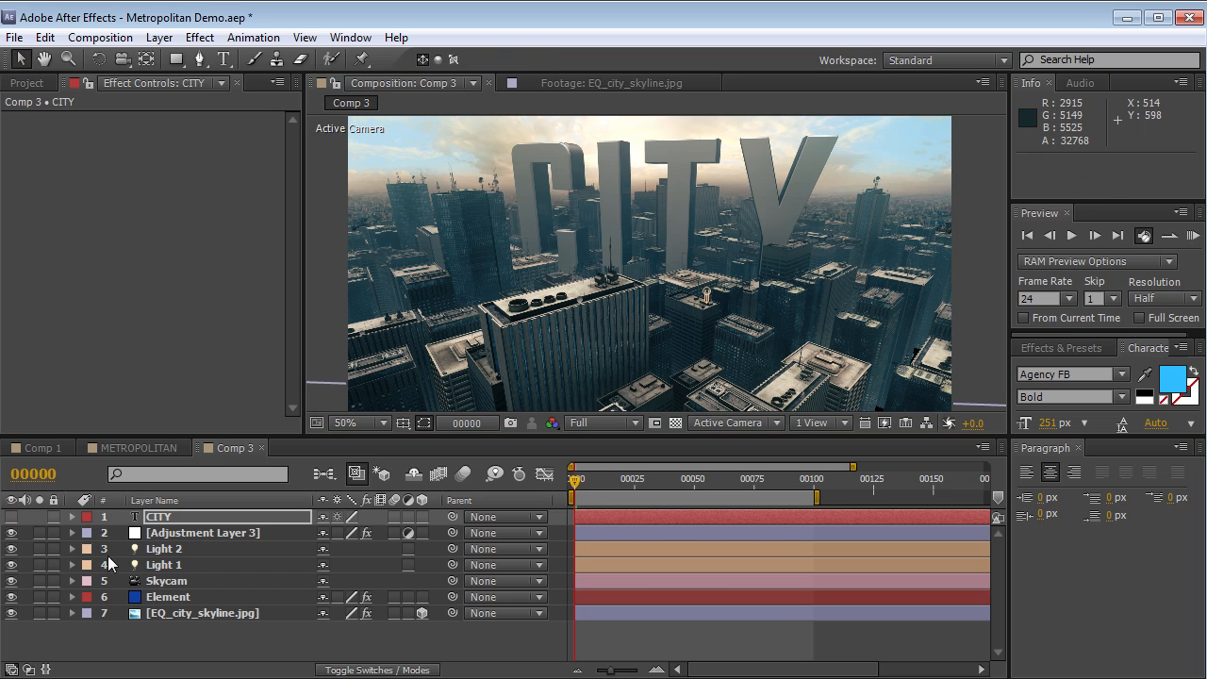
# Undo a steep camera orbit and reframe the CITY title with the Skycam at about -424, -341, -1247
pyautogui.press('c')
pyautogui.moveTo(640, 251); pyautogui.dragTo(674, 302)
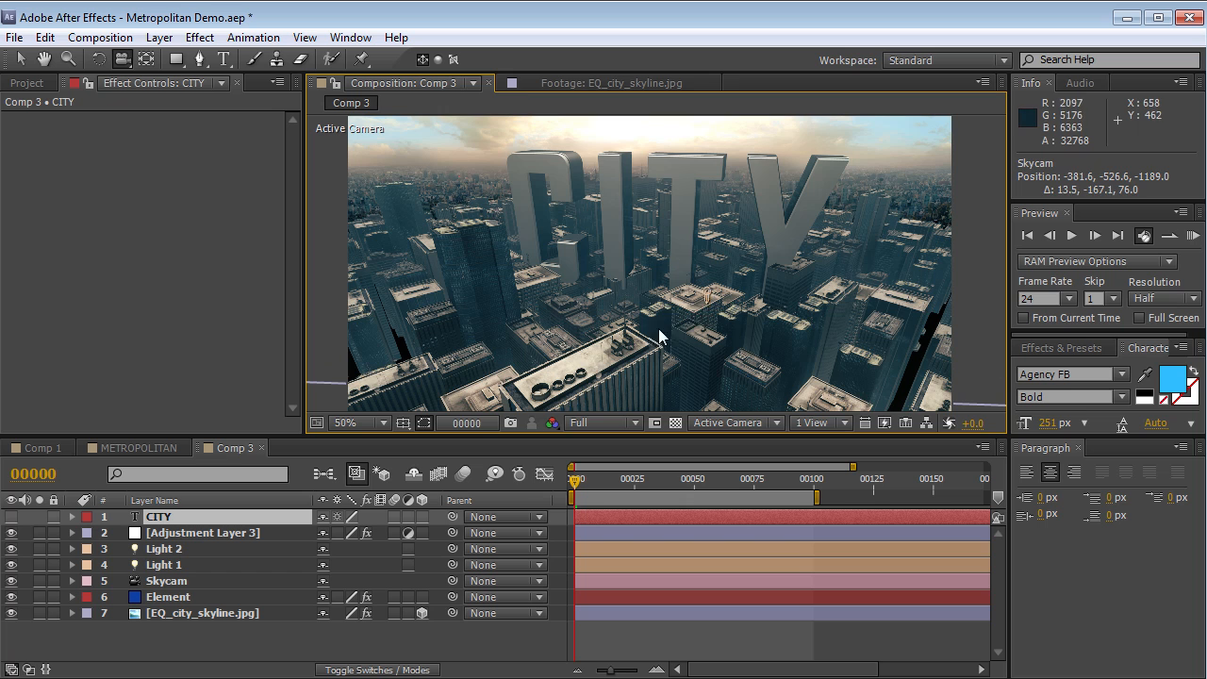
pyautogui.hotkey('ctrl', 'z')
pyautogui.moveTo(645, 293); pyautogui.dragTo(650, 291)
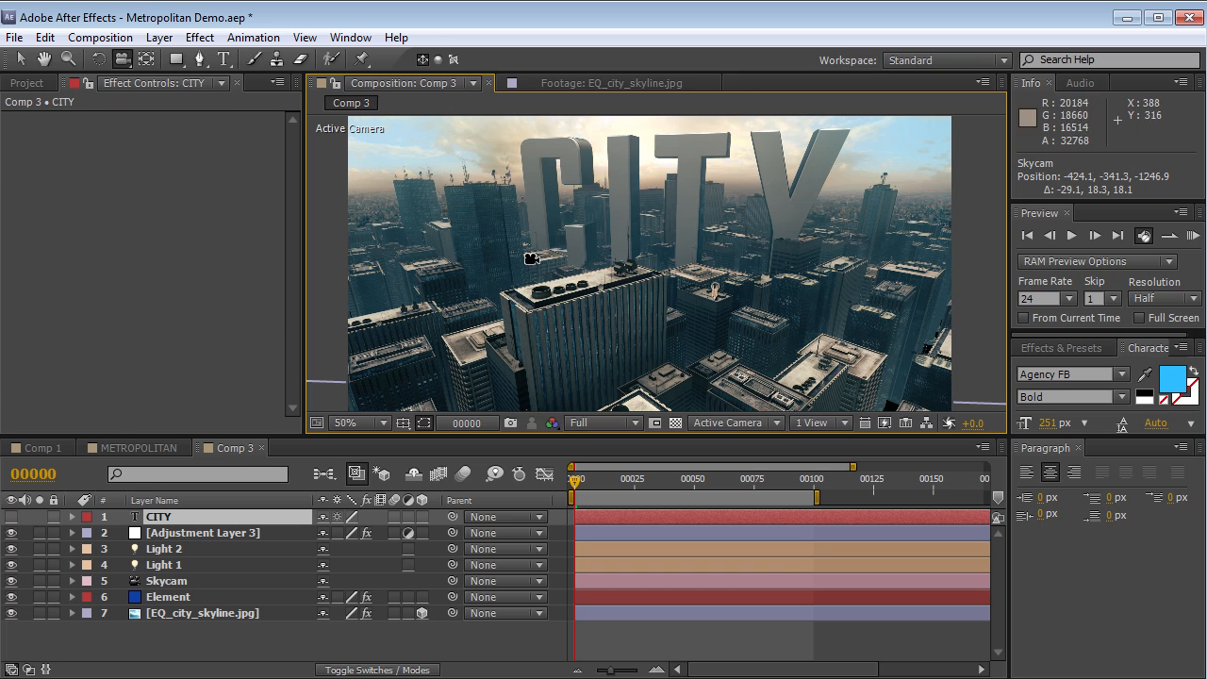
# Adjust the Scale Shape of Element's group 2 to shift its buildings around the CITY title
pyautogui.click(142, 603)
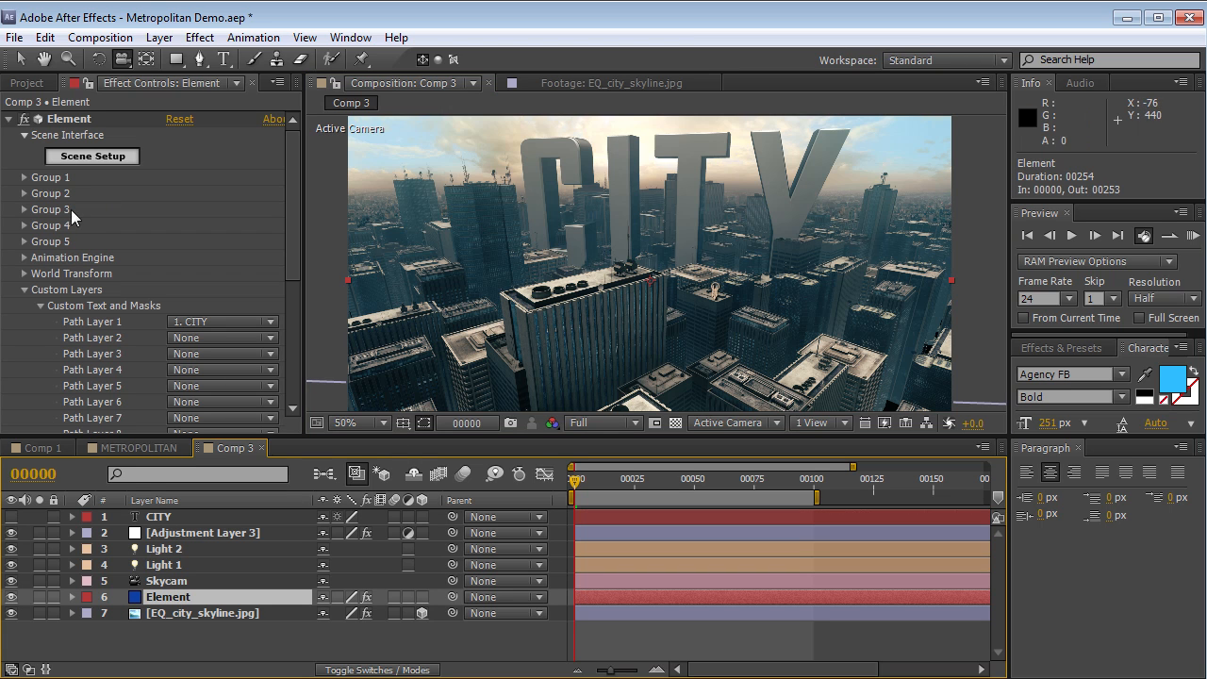
pyautogui.click(26, 193)
pyautogui.scroll(-2, 47, 226)
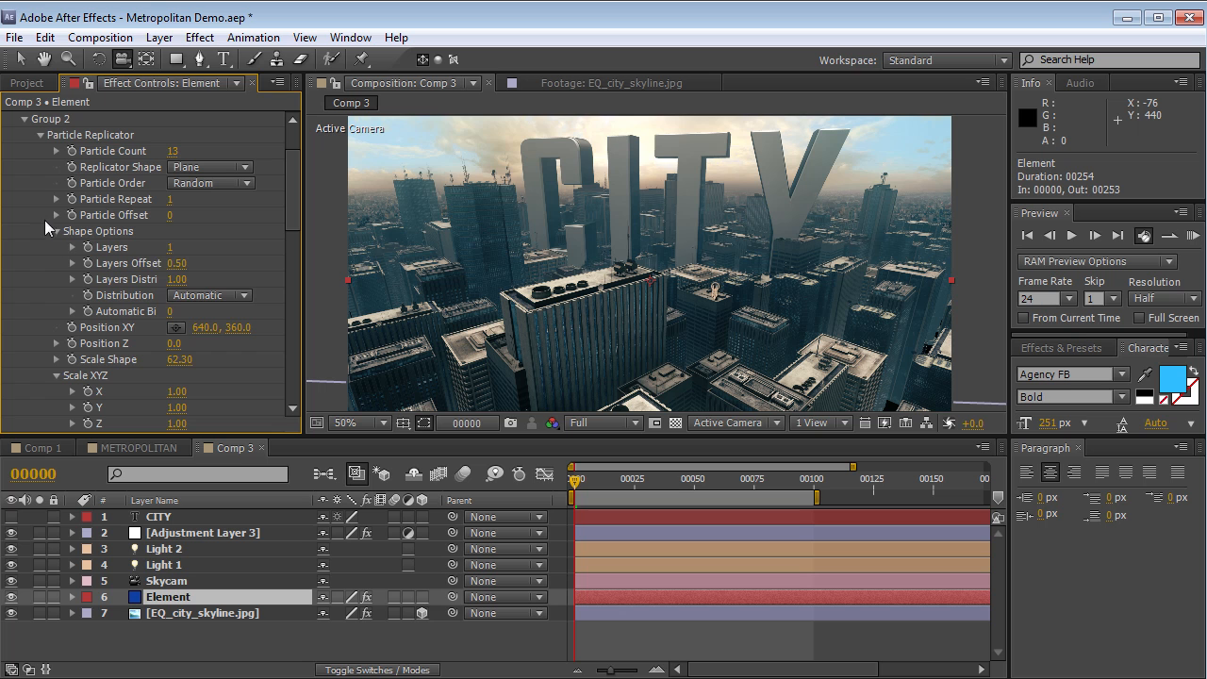
pyautogui.moveTo(177, 359); pyautogui.dragTo(239, 348)
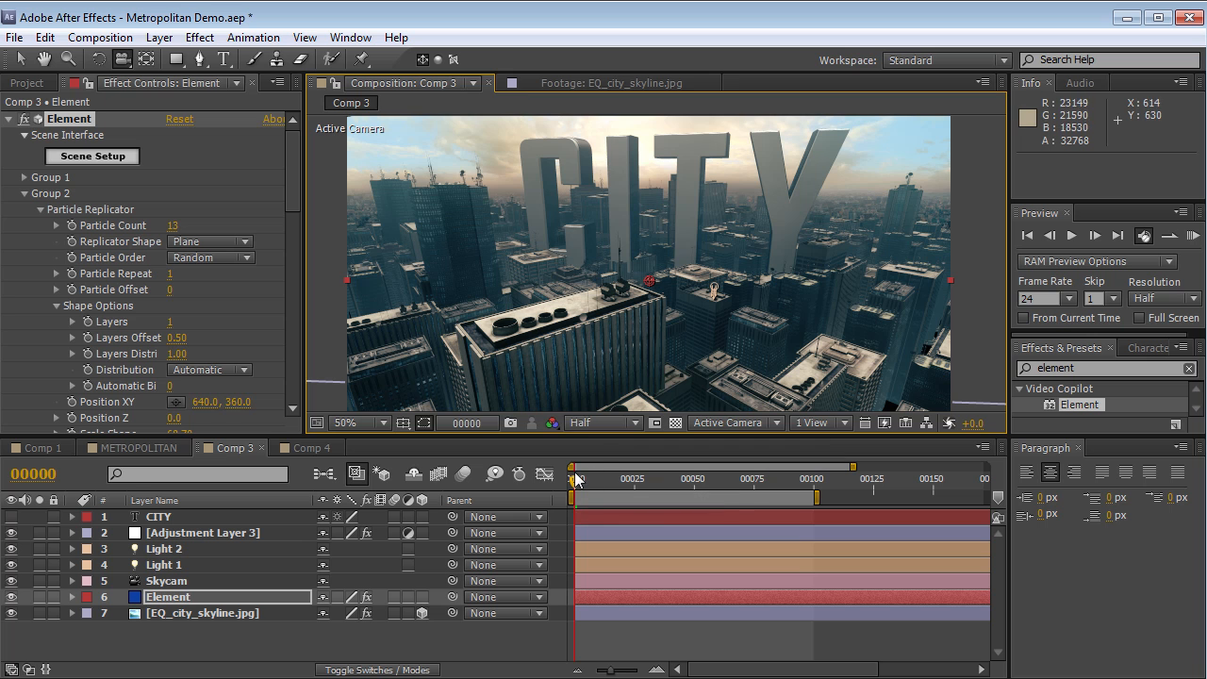
pyautogui.moveTo(585, 481)
pyautogui.mouseDown()
pyautogui.moveTo(799, 499)
pyautogui.moveTo(577, 497)
pyautogui.mouseUp()
pyautogui.moveTo(626, 251); pyautogui.dragTo(631, 250)
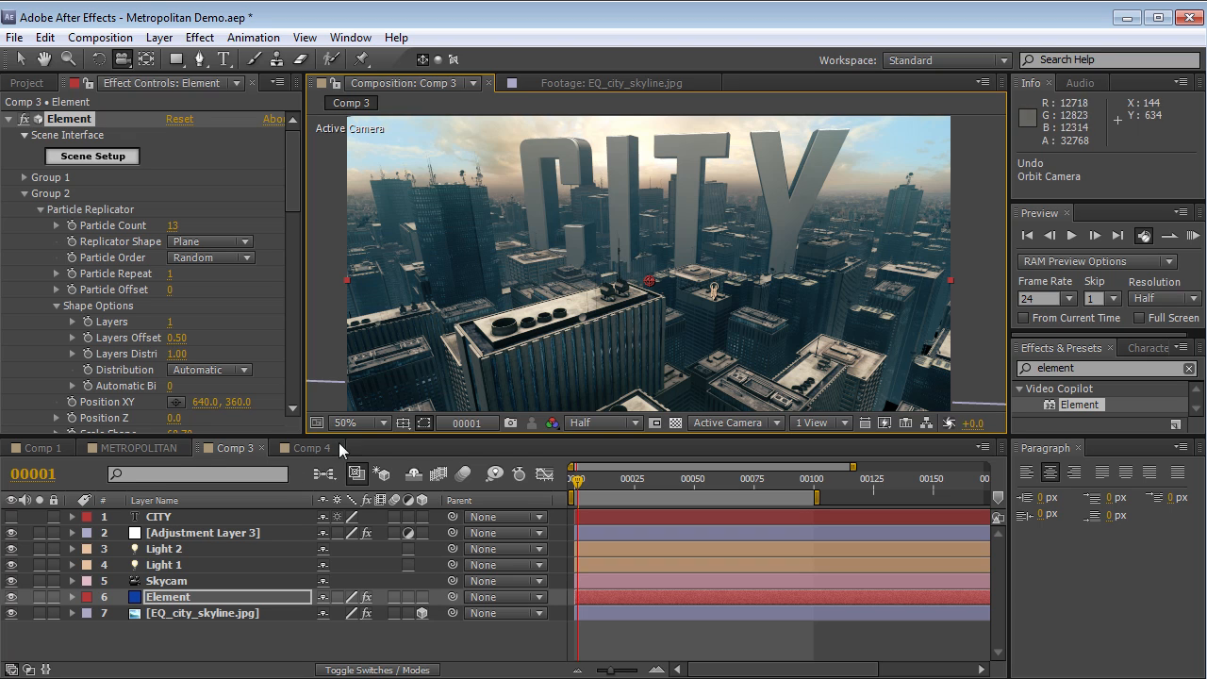
# Switch to Comp 4 and apply the Element effect to the blue solid above the night skyline layer
pyautogui.click(297, 451)
pyautogui.click(277, 452)
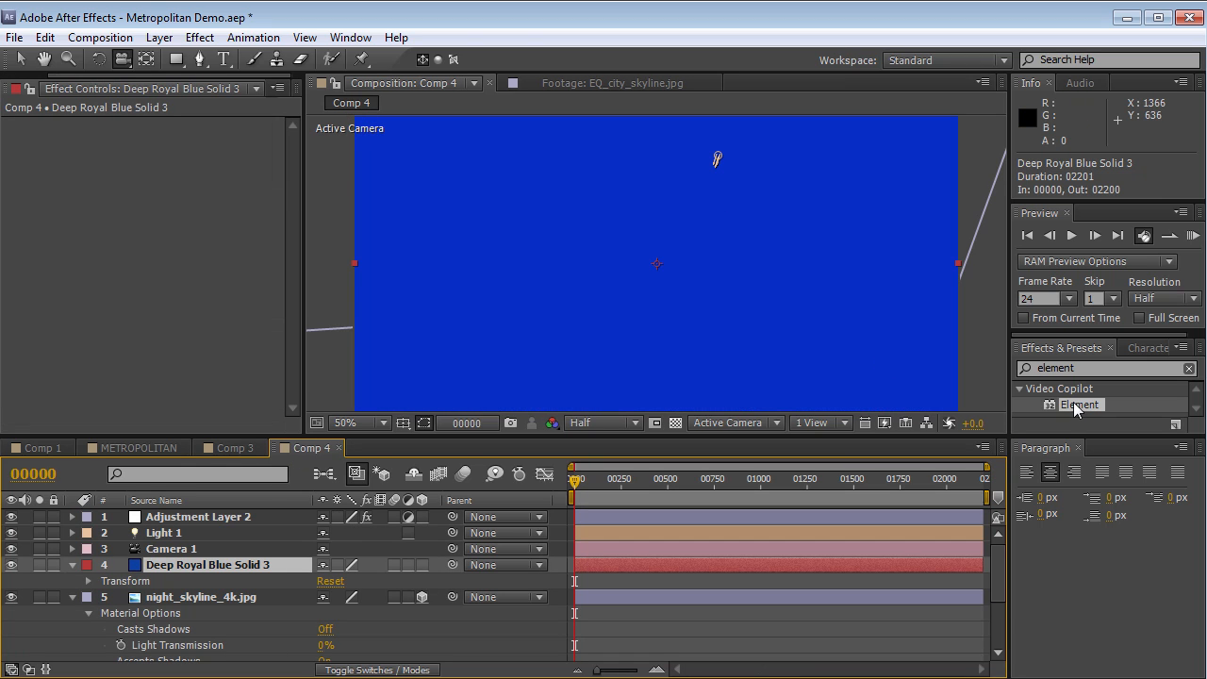
pyautogui.moveTo(1070, 408); pyautogui.dragTo(237, 564)
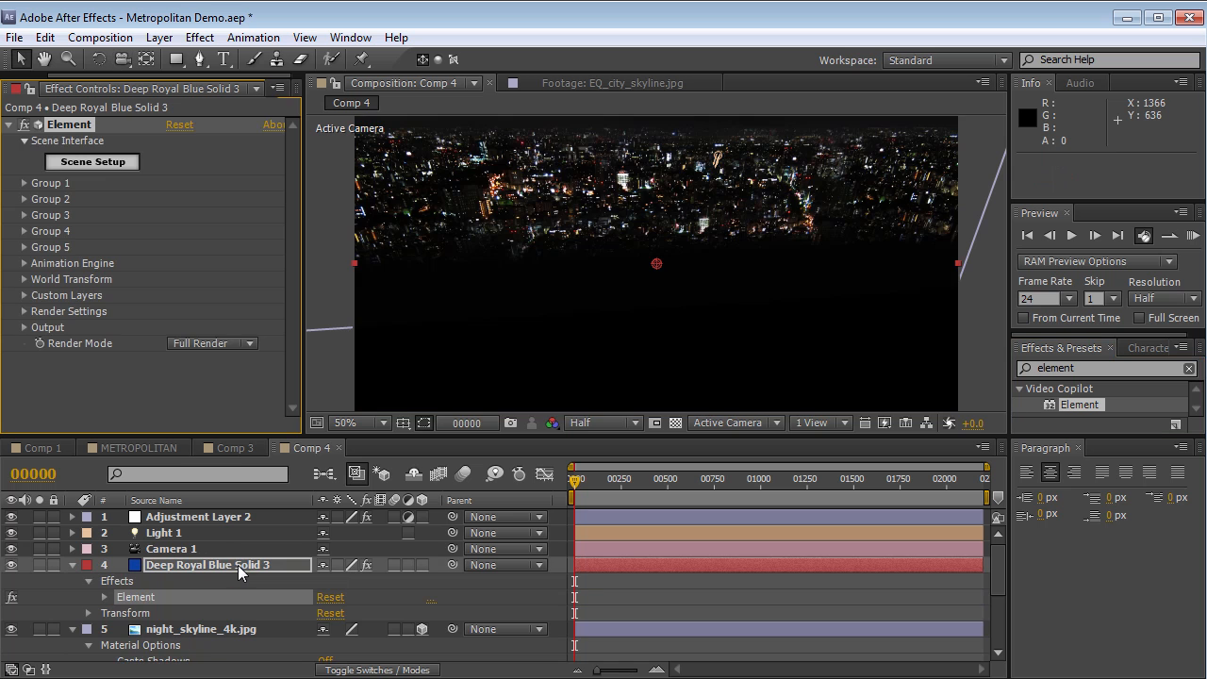
# Open the Element scene setup and add the street_layout_06_night model from the Metropolitan library
pyautogui.click(109, 166)
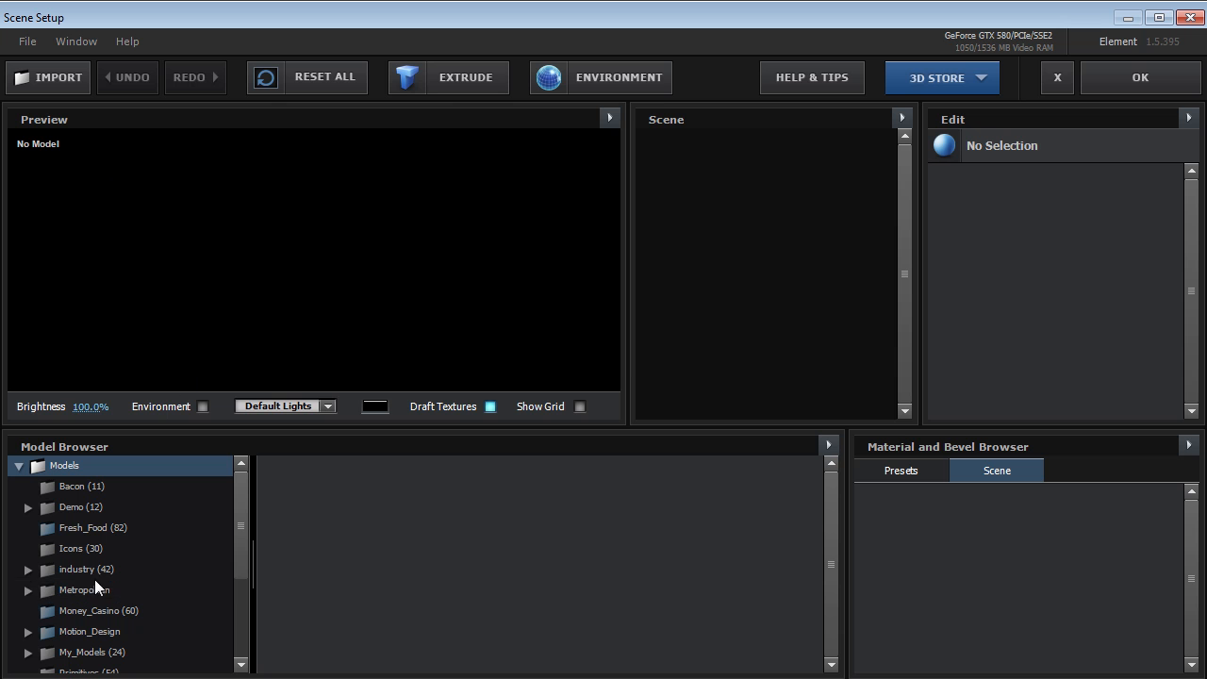
pyautogui.doubleClick(119, 590)
pyautogui.moveTo(245, 505); pyautogui.dragTo(236, 557)
pyautogui.click(126, 508)
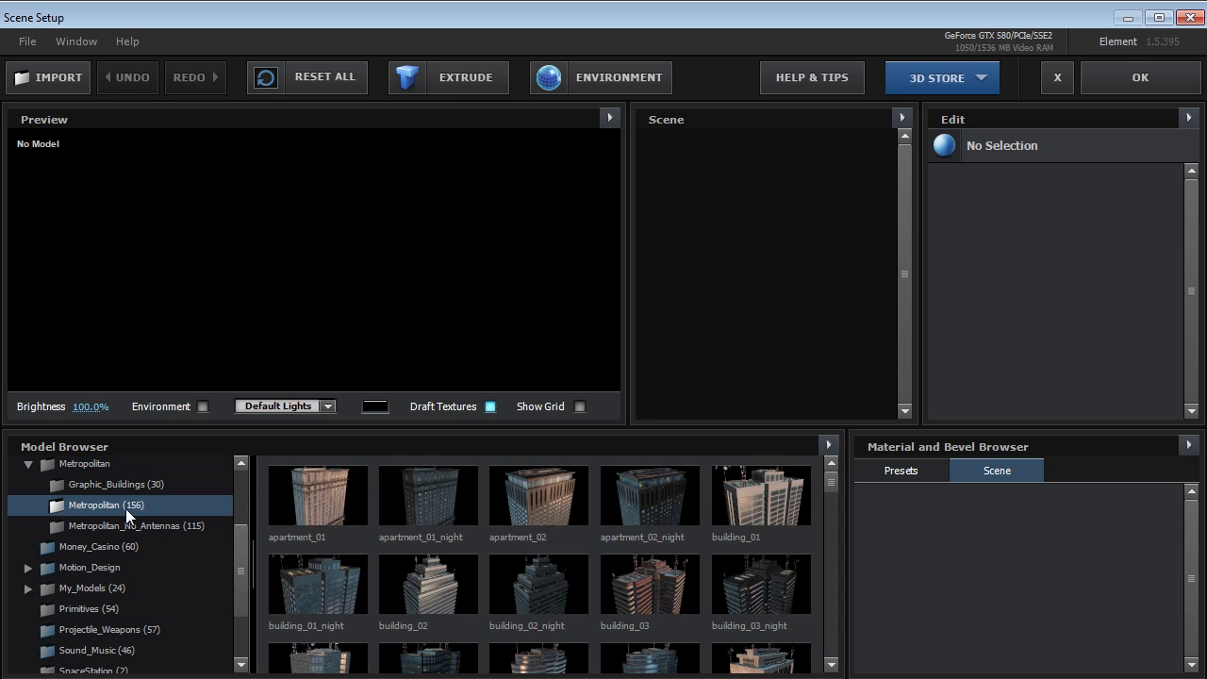
pyautogui.moveTo(830, 481); pyautogui.dragTo(834, 624)
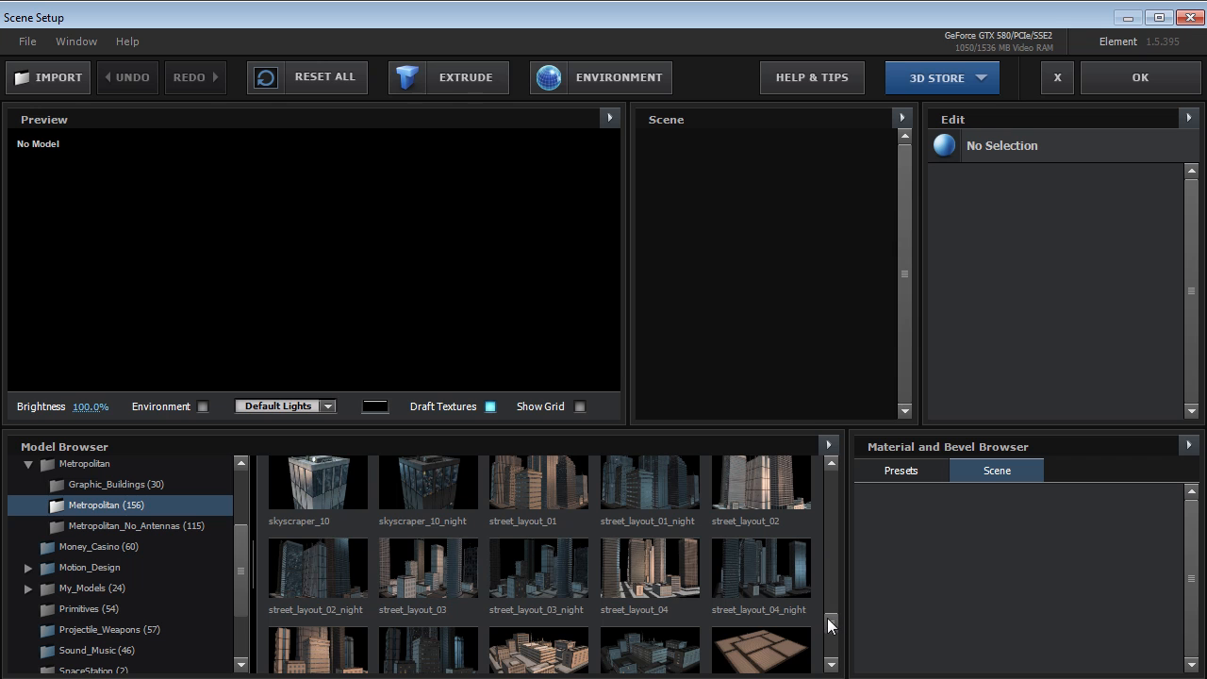
pyautogui.scroll(-1, 827, 624)
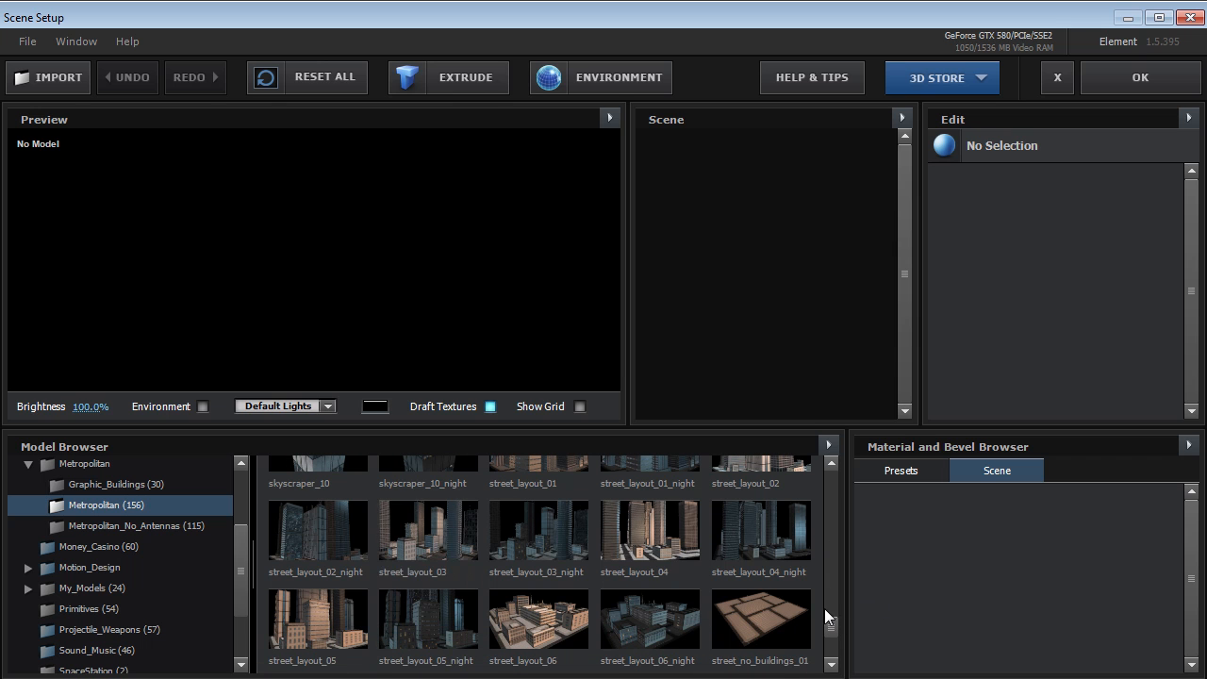
pyautogui.moveTo(832, 627); pyautogui.dragTo(832, 626)
pyautogui.scroll(-1, 833, 632)
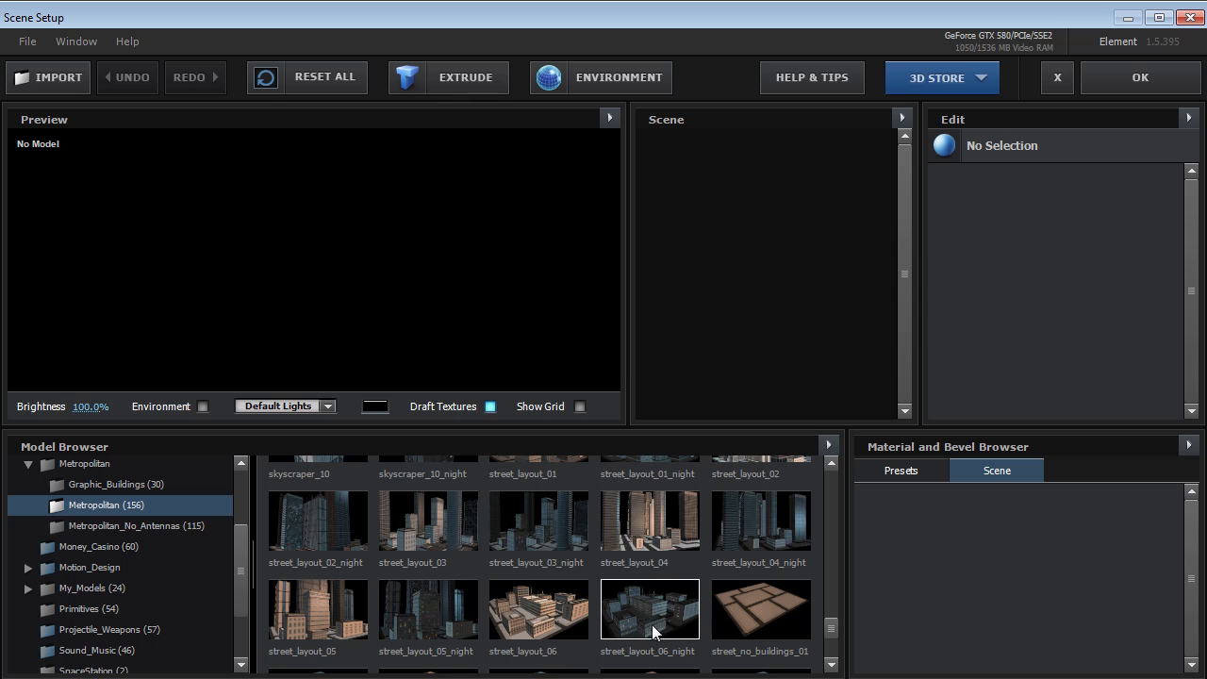
pyautogui.click(640, 614)
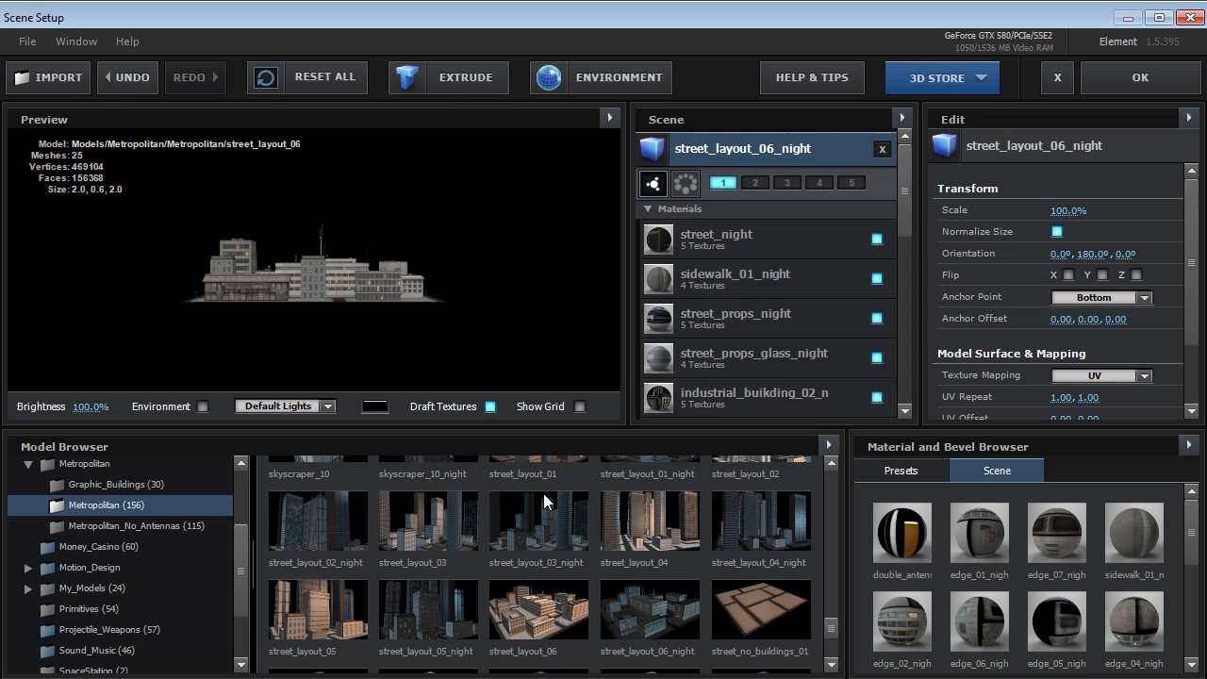
# Turn off draft textures in the model preview and examine the night street layout up close from several angles
pyautogui.moveTo(307, 263); pyautogui.dragTo(343, 315)
pyautogui.scroll(2, 315, 352)
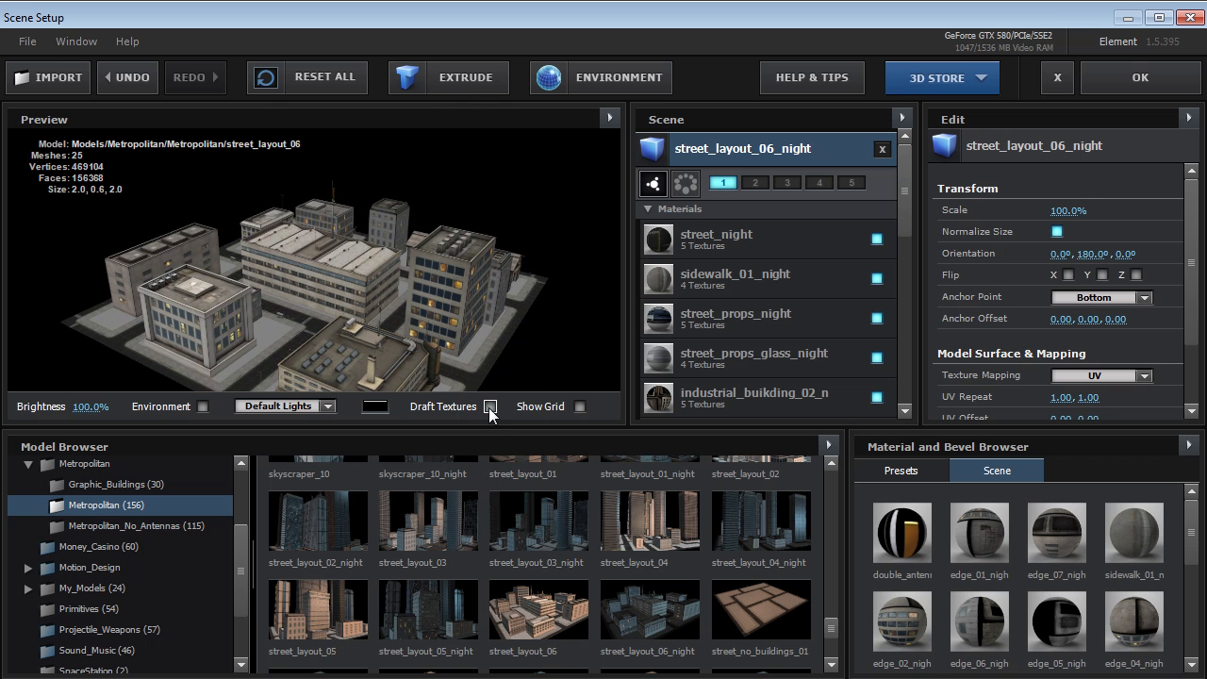
pyautogui.scroll(6, 321, 331)
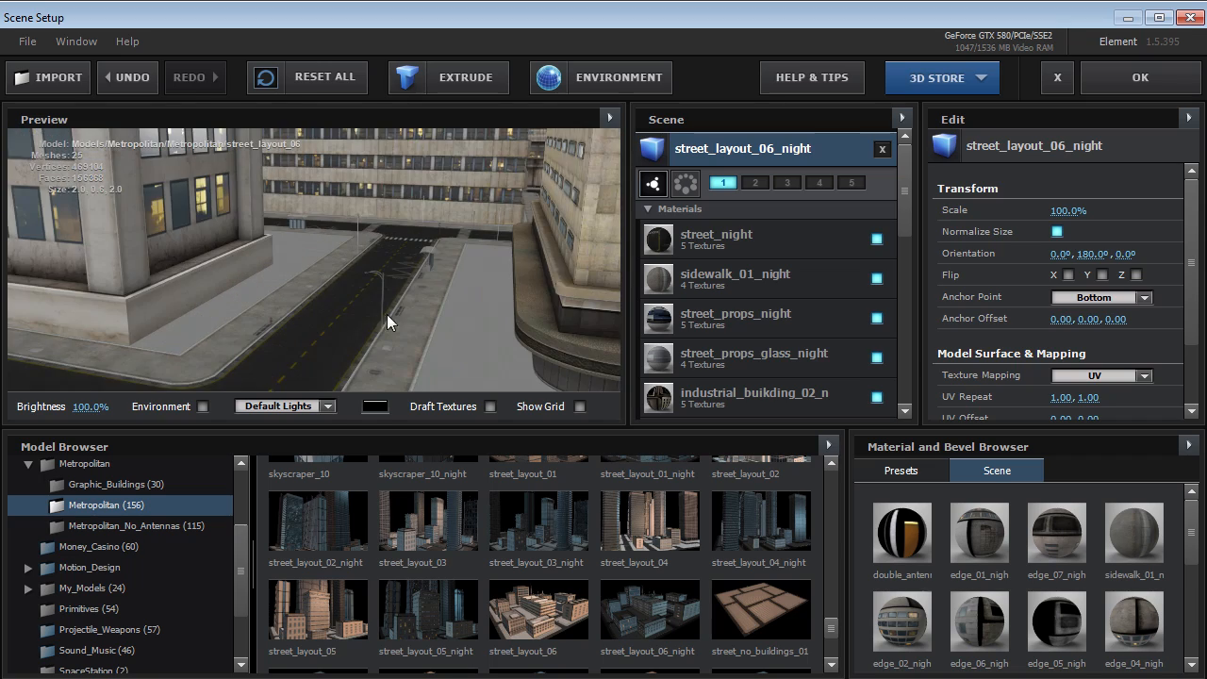
pyautogui.moveTo(386, 314); pyautogui.dragTo(362, 321)
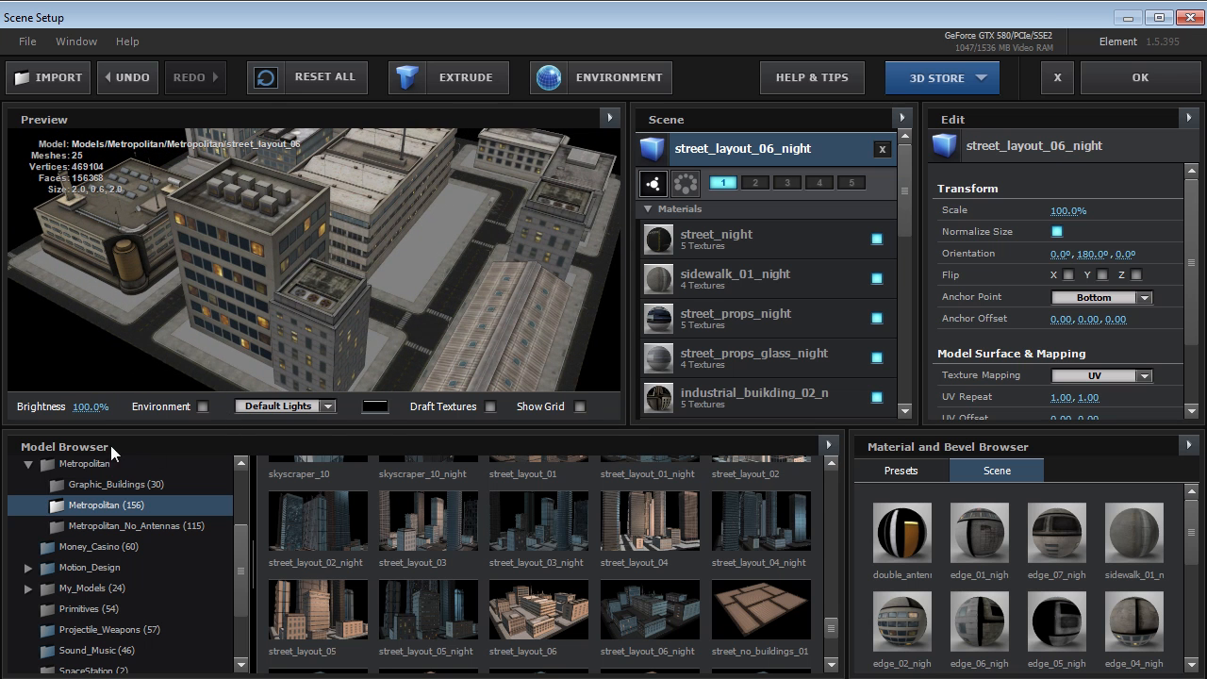
# Set the preview lighting to Cinema with 13% brightness, view the lit windows, and accept the scene
pyautogui.click(282, 407)
pyautogui.click(273, 453)
pyautogui.moveTo(90, 406); pyautogui.dragTo(8, 410)
pyautogui.moveTo(83, 408); pyautogui.dragTo(93, 408)
pyautogui.moveTo(161, 330); pyautogui.dragTo(329, 248)
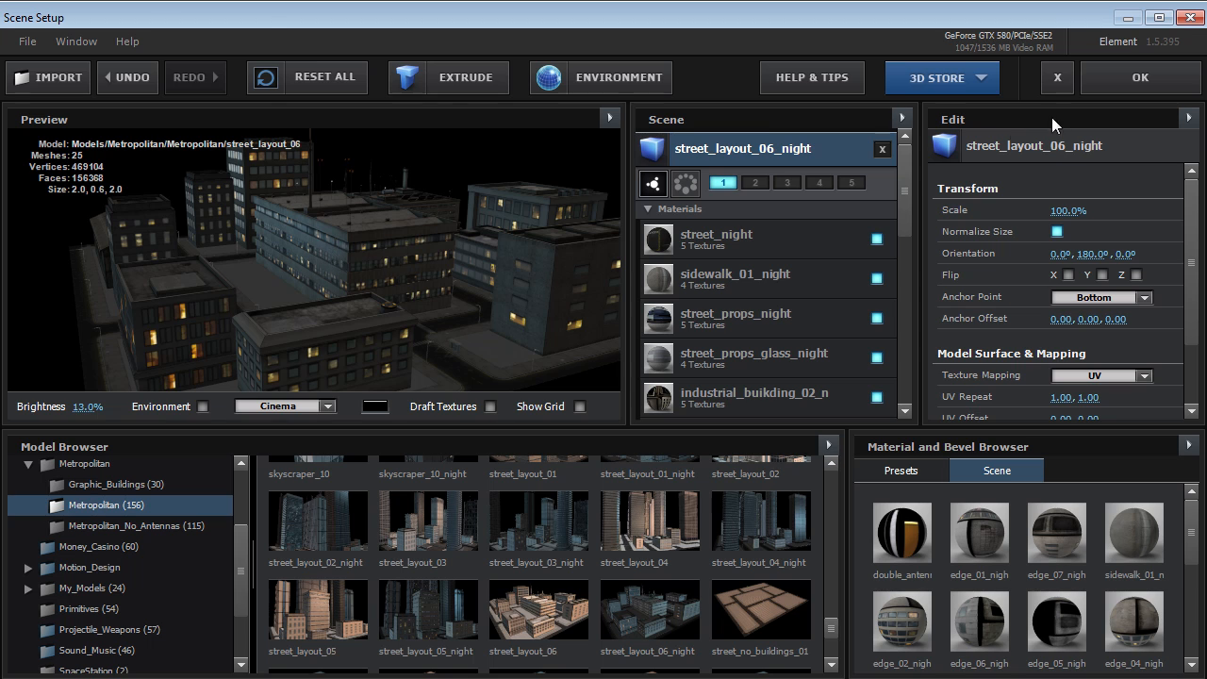
pyautogui.click(1129, 83)
# Set the Group 1 particle replicator to a Plane shape with a particle count of 16
pyautogui.moveTo(611, 299); pyautogui.dragTo(594, 265)
pyautogui.click(186, 565)
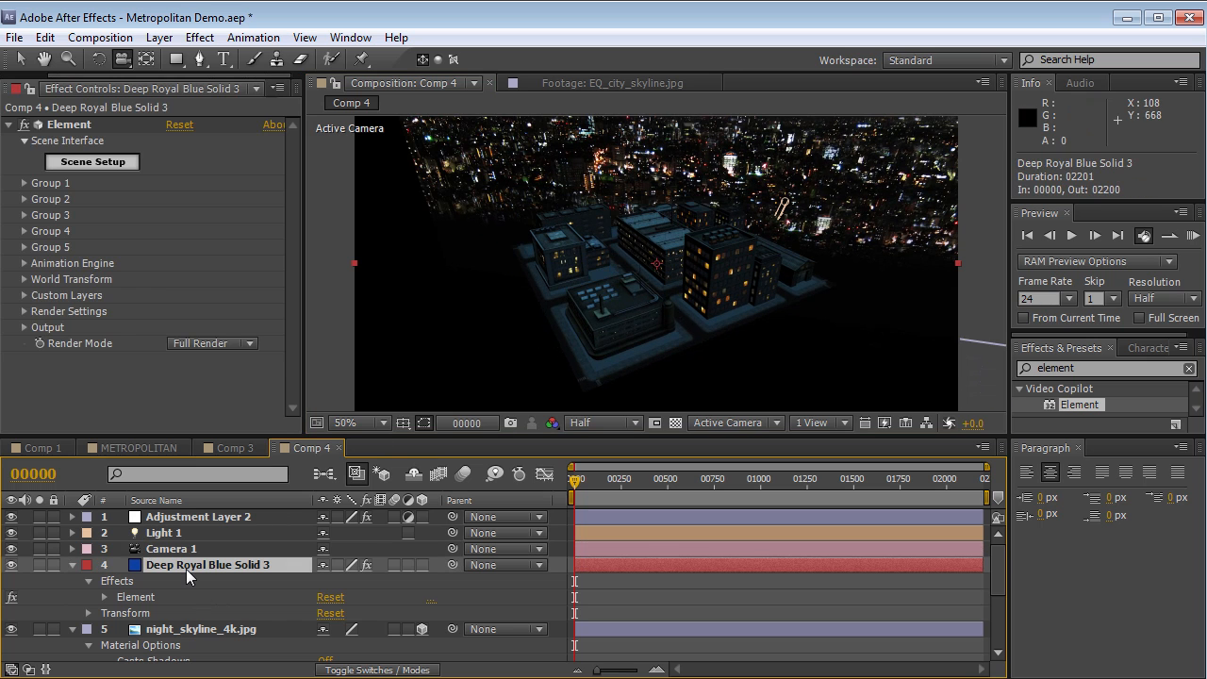
pyautogui.click(24, 183)
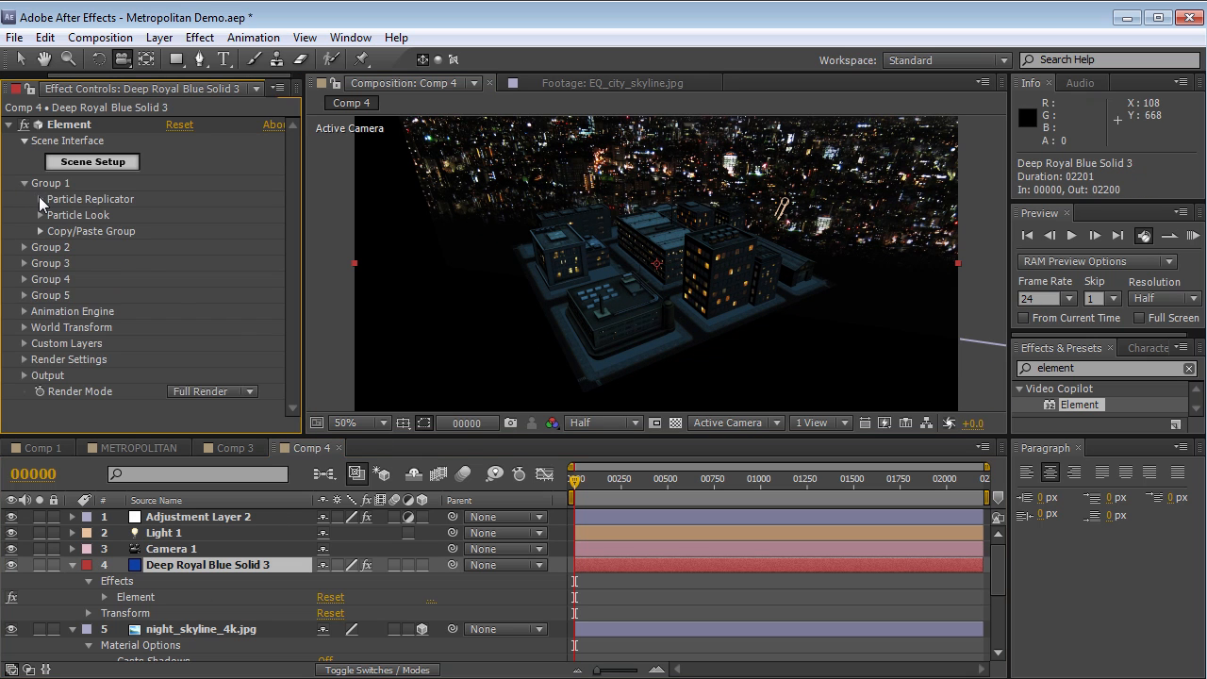
pyautogui.click(40, 199)
pyautogui.click(209, 231)
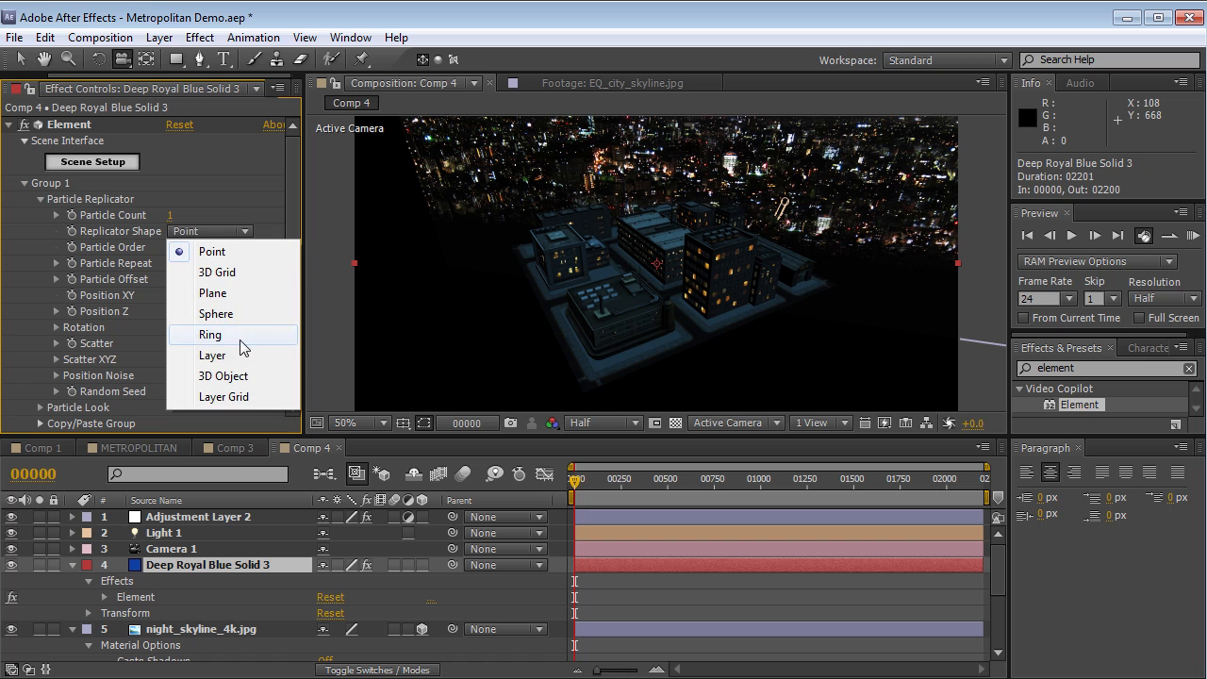
pyautogui.click(212, 294)
pyautogui.moveTo(288, 276); pyautogui.dragTo(294, 204)
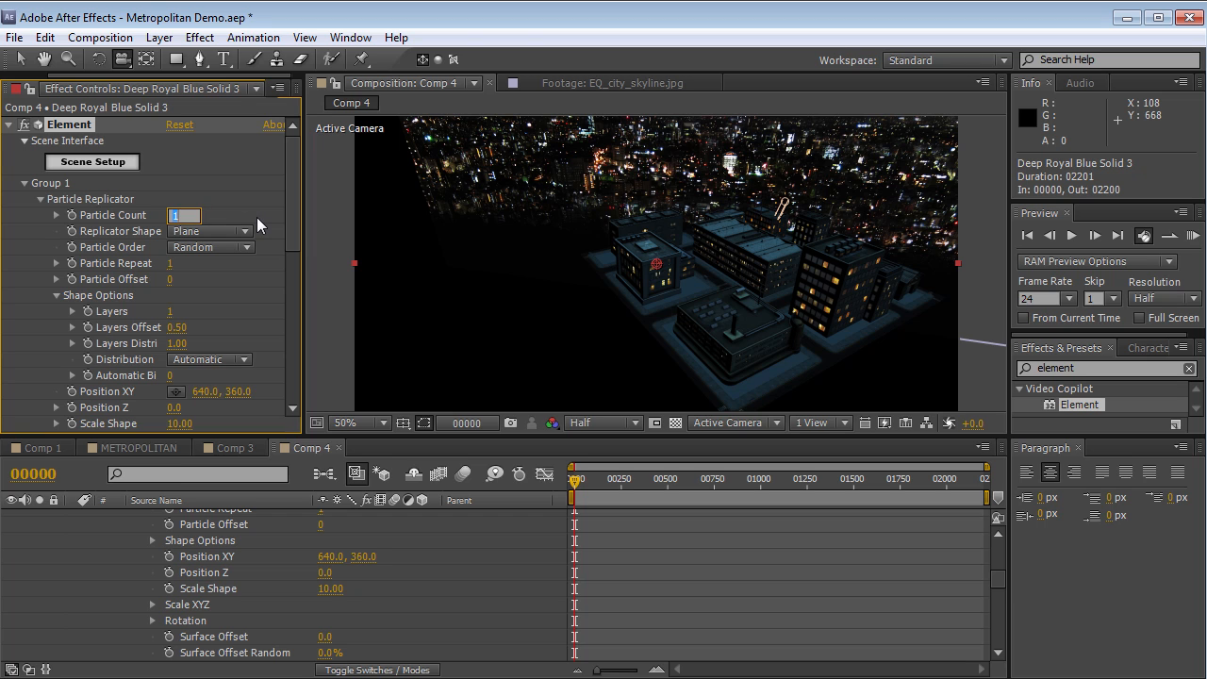
pyautogui.write('16')
pyautogui.click(241, 205)
# Set Group 1's Scale Shape to 59.95 so the street tiles meet, checking the seams against the transparency grid
pyautogui.scroll(-3, 242, 301)
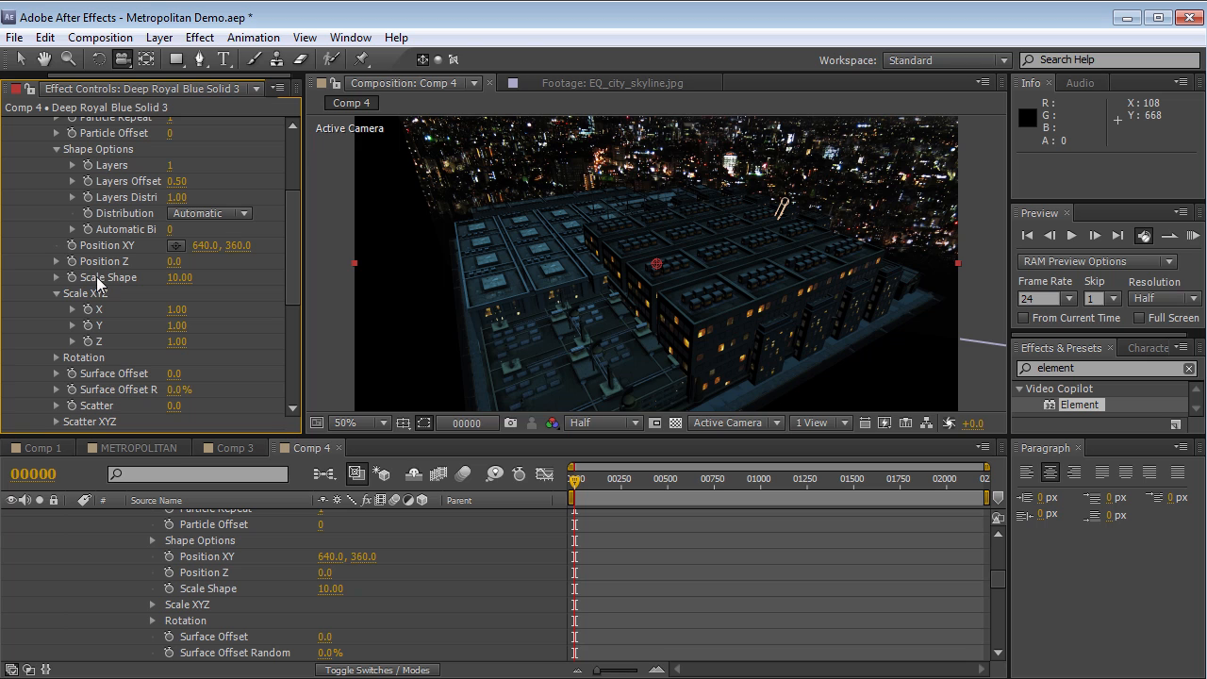
pyautogui.moveTo(179, 277); pyautogui.dragTo(216, 271)
pyautogui.moveTo(586, 288); pyautogui.dragTo(656, 370)
pyautogui.click(675, 424)
pyautogui.moveTo(685, 270); pyautogui.dragTo(685, 292)
pyautogui.moveTo(618, 247); pyautogui.dragTo(696, 218)
pyautogui.moveTo(178, 278); pyautogui.dragTo(115, 281)
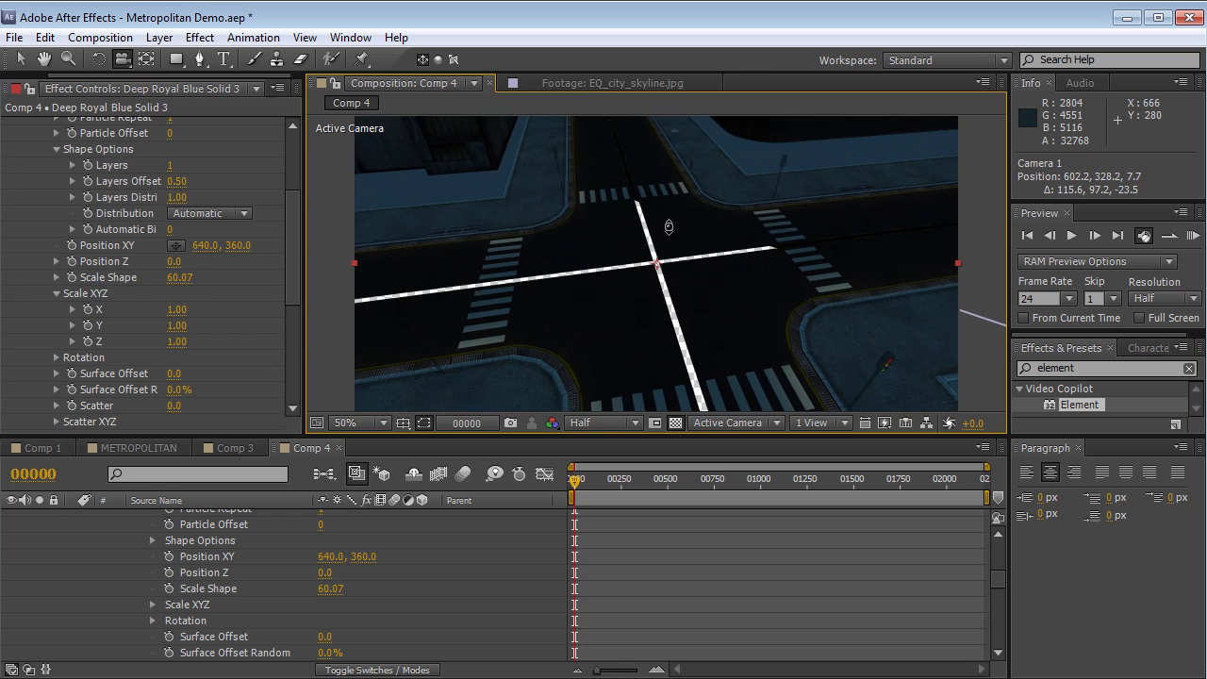
pyautogui.moveTo(179, 277); pyautogui.dragTo(157, 277)
pyautogui.moveTo(444, 329); pyautogui.dragTo(622, 330)
pyautogui.scroll(5, 94, 573)
pyautogui.moveTo(650, 283); pyautogui.dragTo(721, 215)
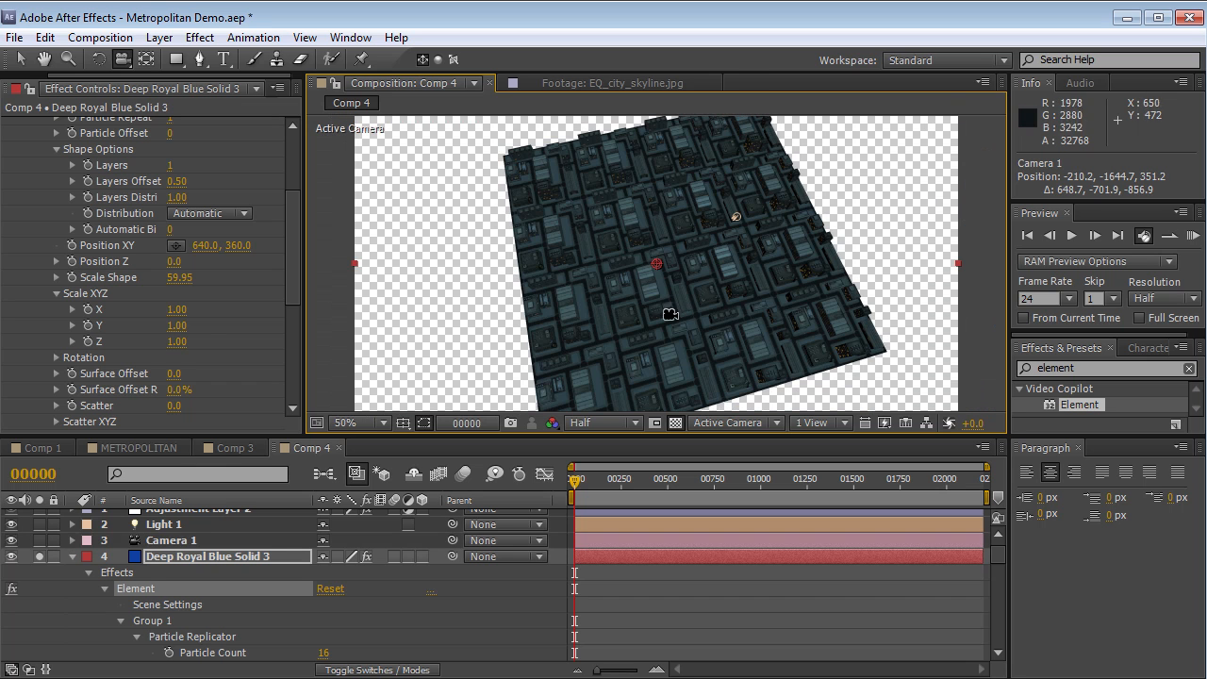
# Set the Y Randomize Angle and Y Rotation in Group 1's Particle Look to 90°, and lower the camera over the city
pyautogui.scroll(5, 292, 223)
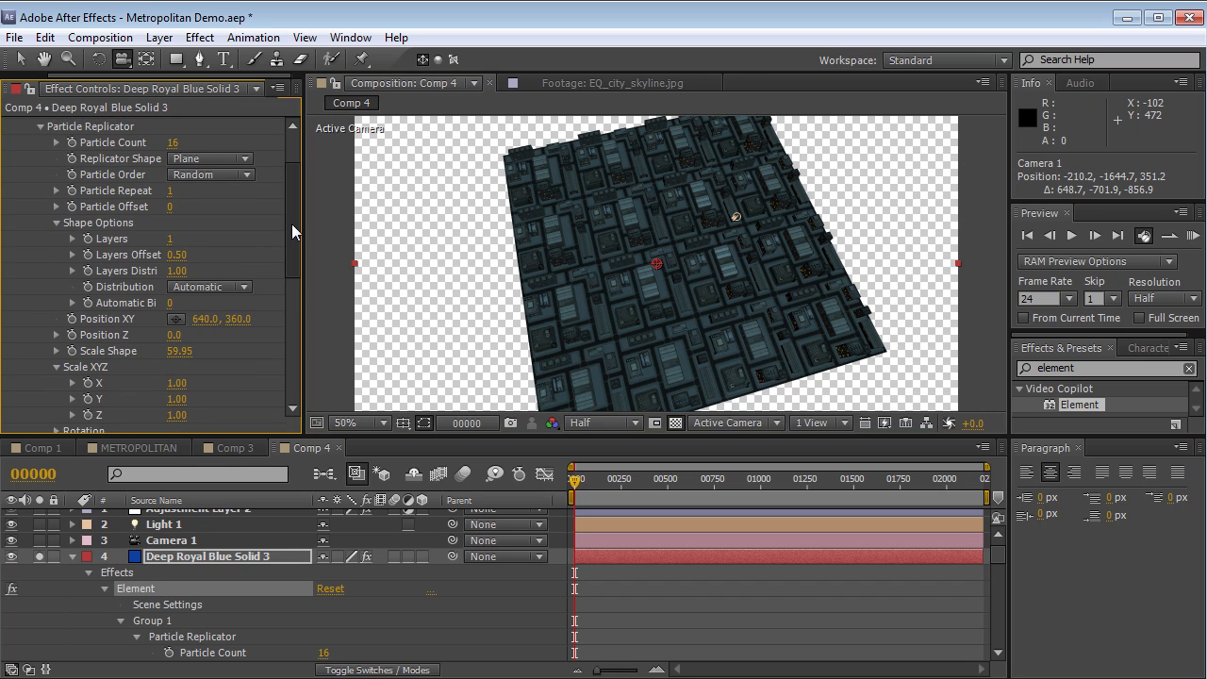
pyautogui.click(40, 132)
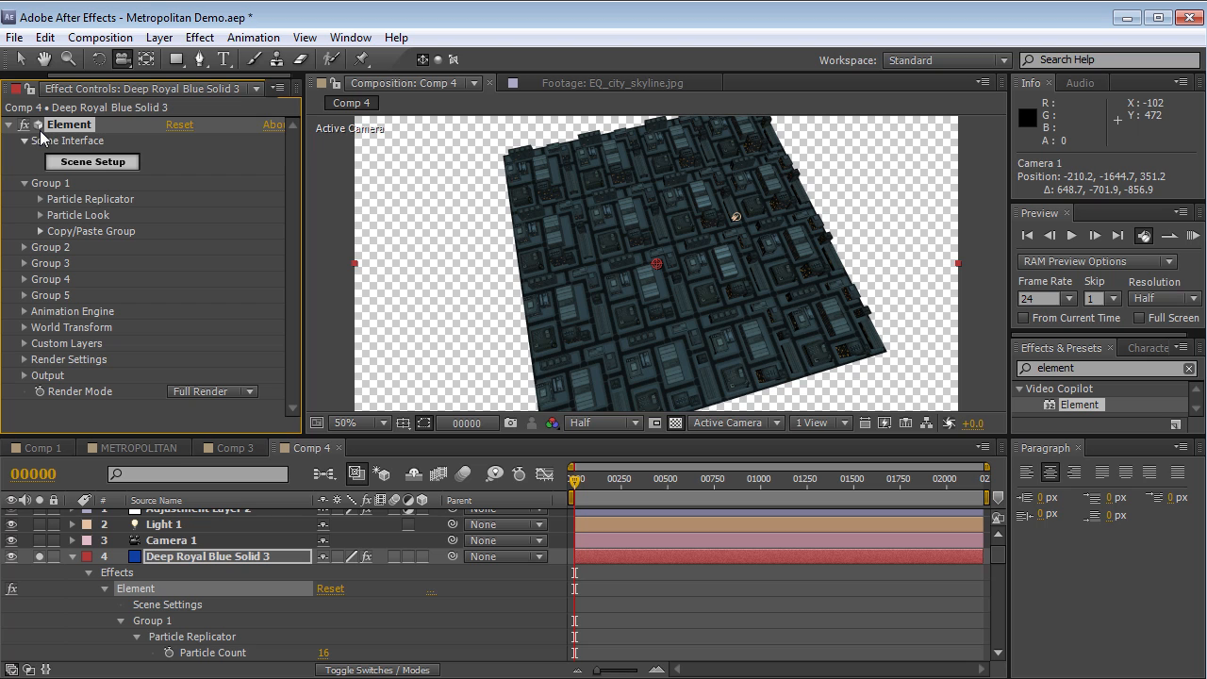
pyautogui.click(41, 215)
pyautogui.click(56, 295)
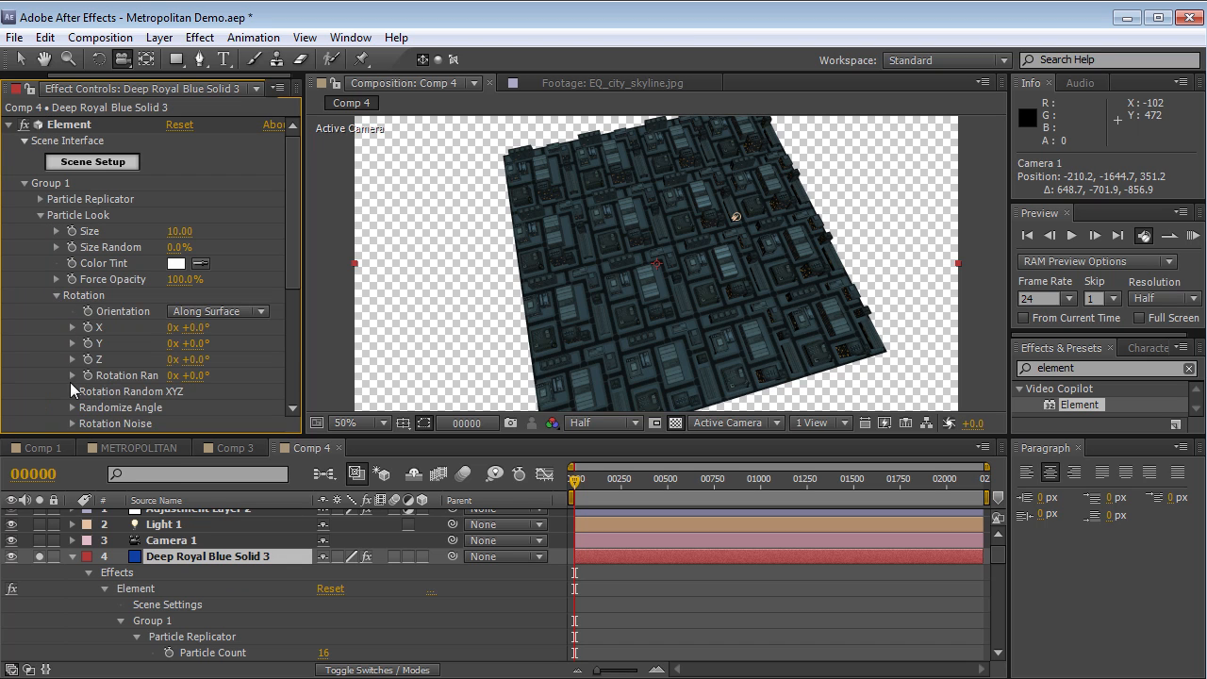
pyautogui.click(71, 407)
pyautogui.scroll(-1, 142, 407)
pyautogui.click(199, 408)
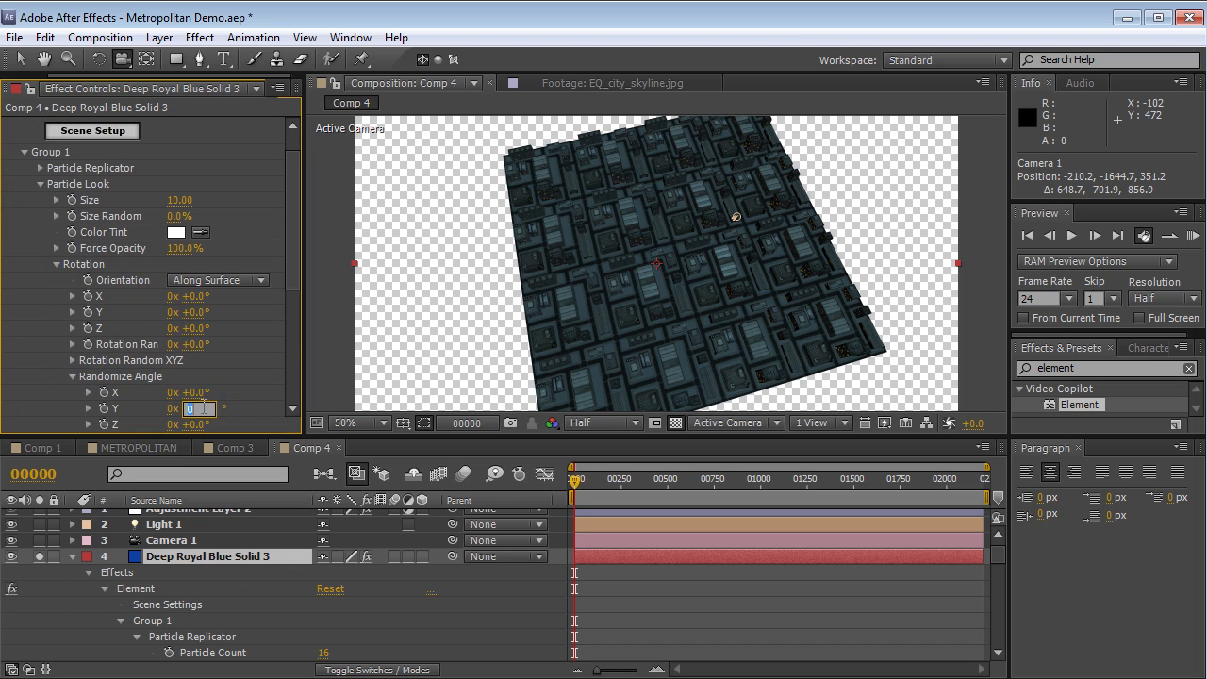
pyautogui.write('90')
pyautogui.press('Return')
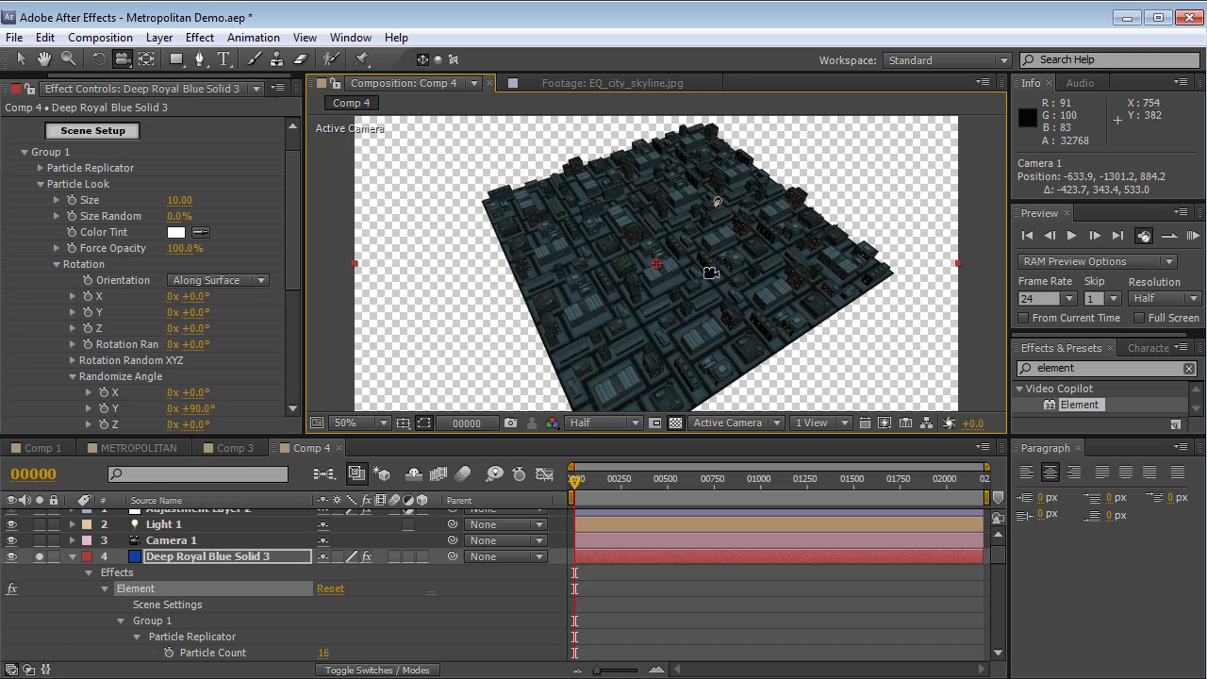
pyautogui.moveTo(664, 305); pyautogui.dragTo(728, 341)
pyautogui.moveTo(728, 343); pyautogui.dragTo(727, 347)
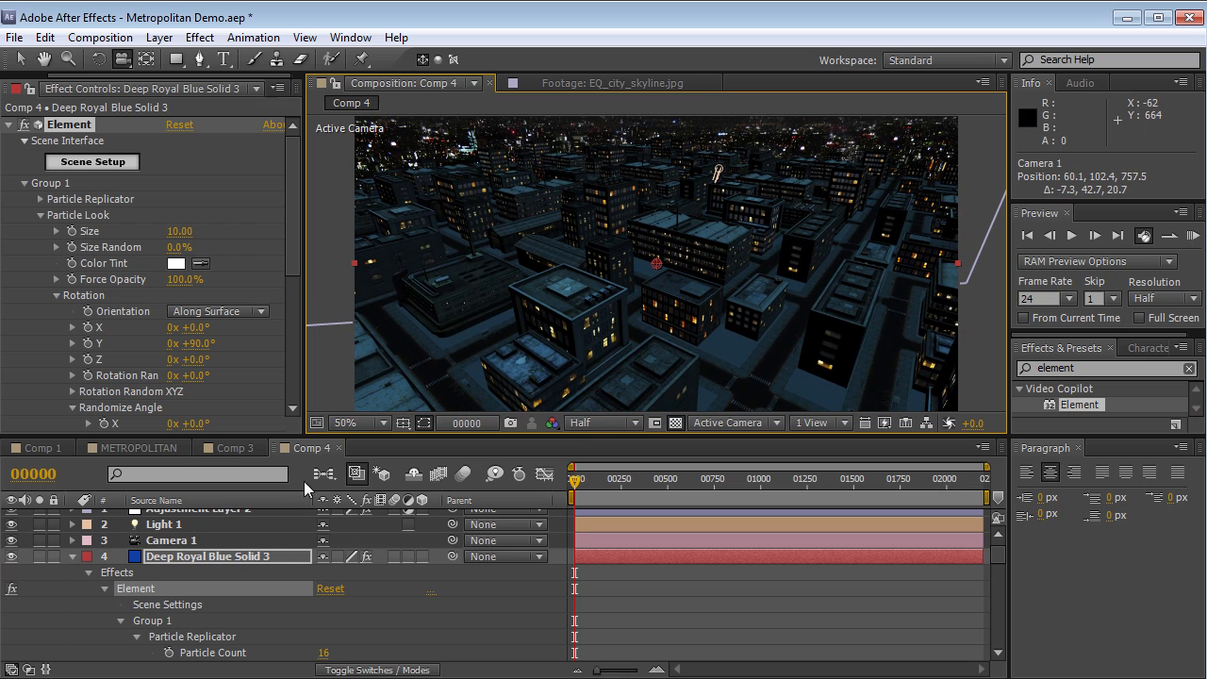
# Reposition the night_skyline_4k.jpg layer behind the buildings and tilt the camera to show the horizon
pyautogui.click(72, 562)
pyautogui.click(188, 572)
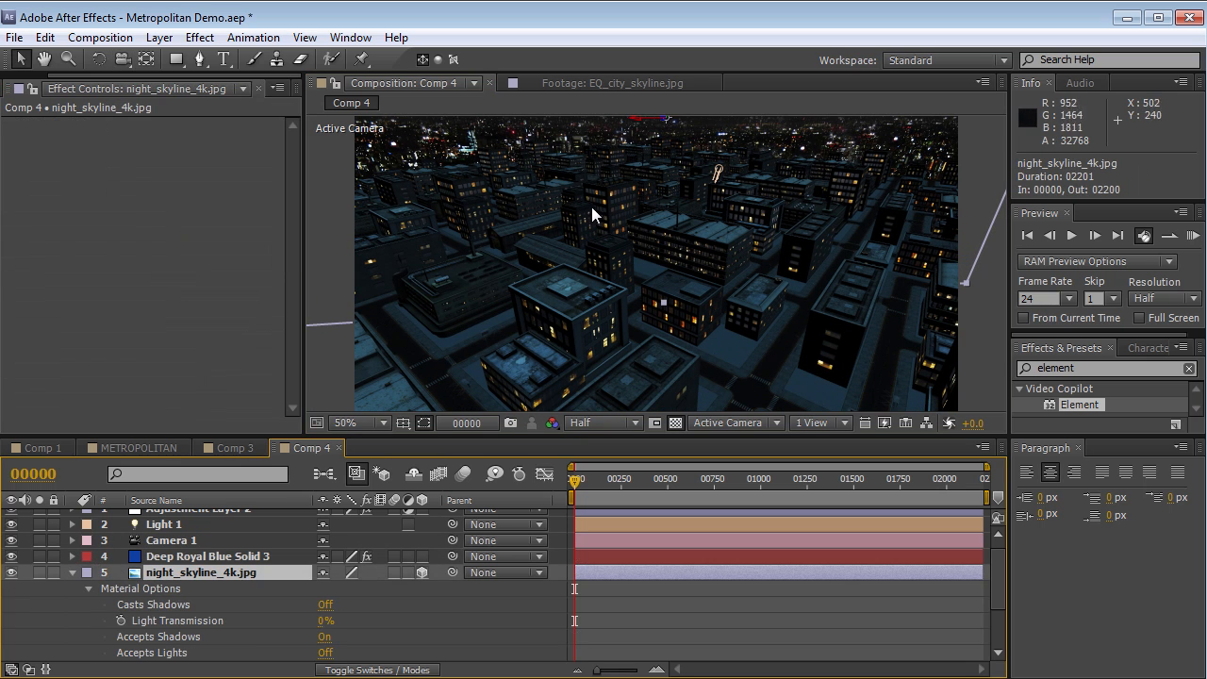
pyautogui.moveTo(608, 190); pyautogui.dragTo(612, 181)
pyautogui.press('c')
pyautogui.moveTo(660, 331); pyautogui.dragTo(665, 321)
# Enable Glow in the Element render settings of Deep Royal Blue Solid 3 and set its intensity to 4.9
pyautogui.click(204, 556)
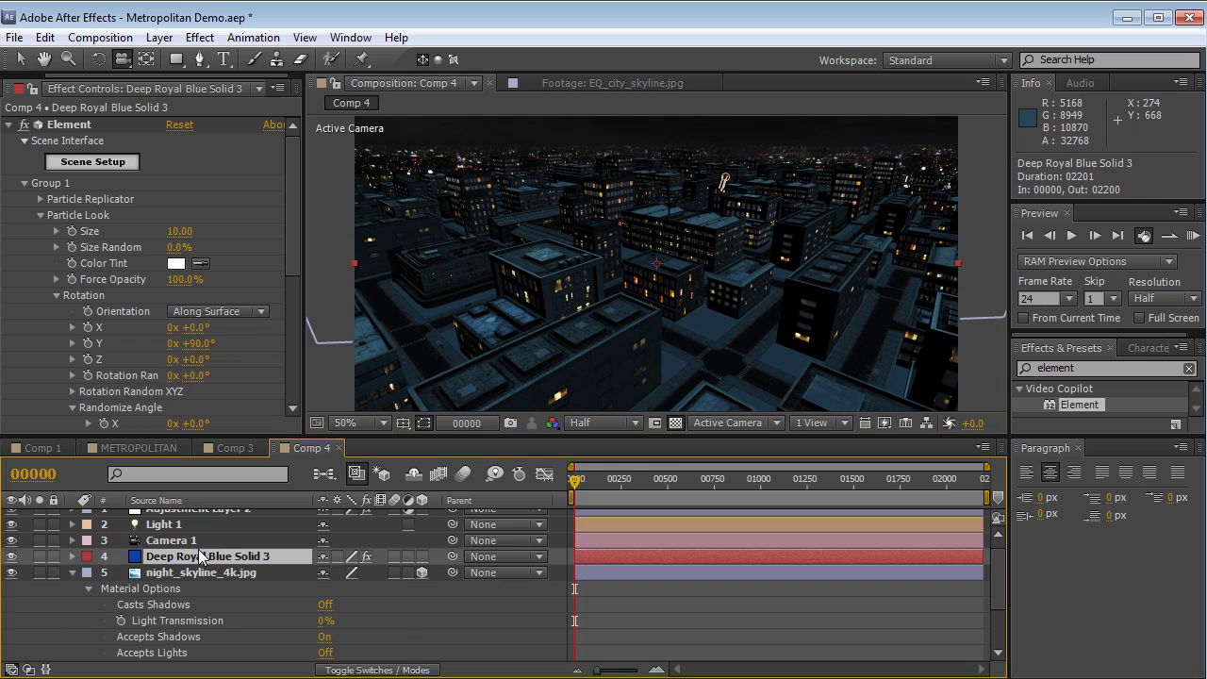
pyautogui.click(24, 183)
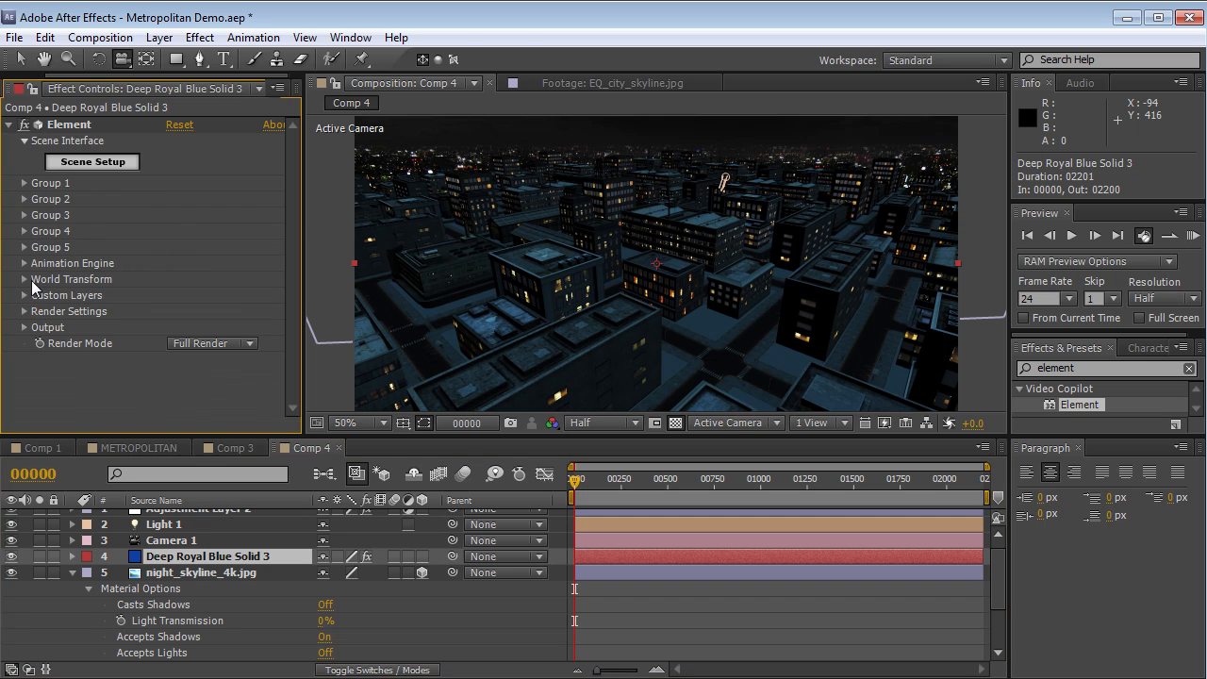
pyautogui.click(25, 311)
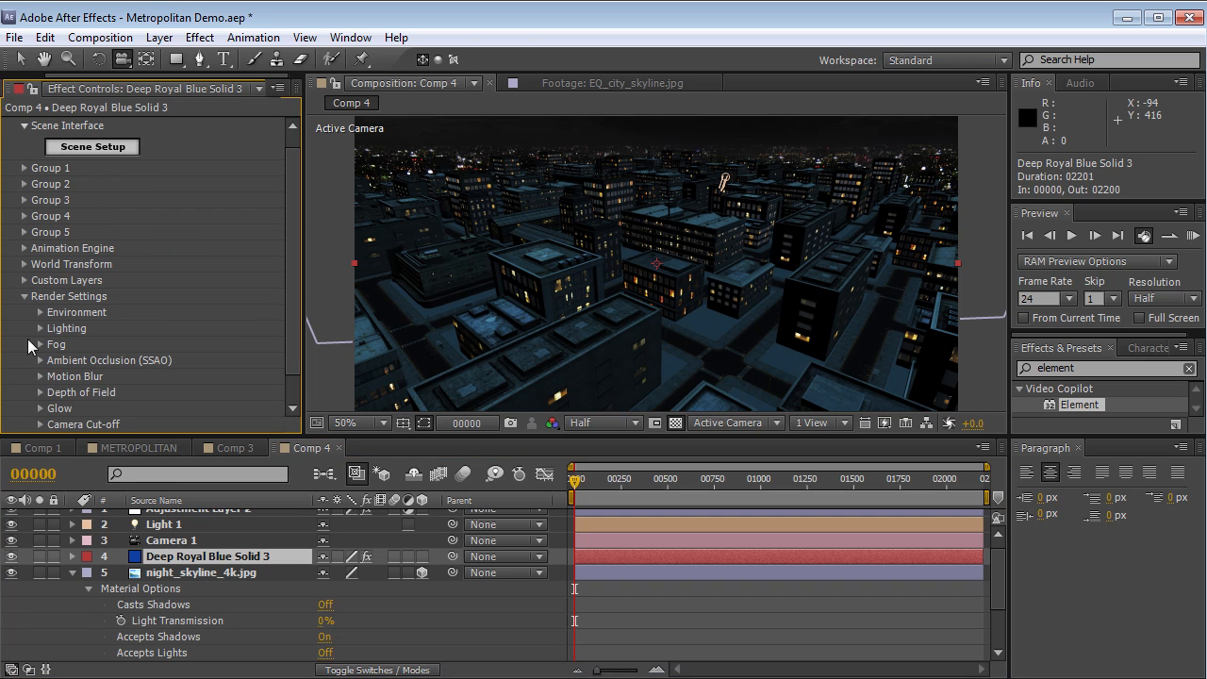
pyautogui.click(40, 407)
pyautogui.scroll(-5, 94, 358)
pyautogui.click(171, 200)
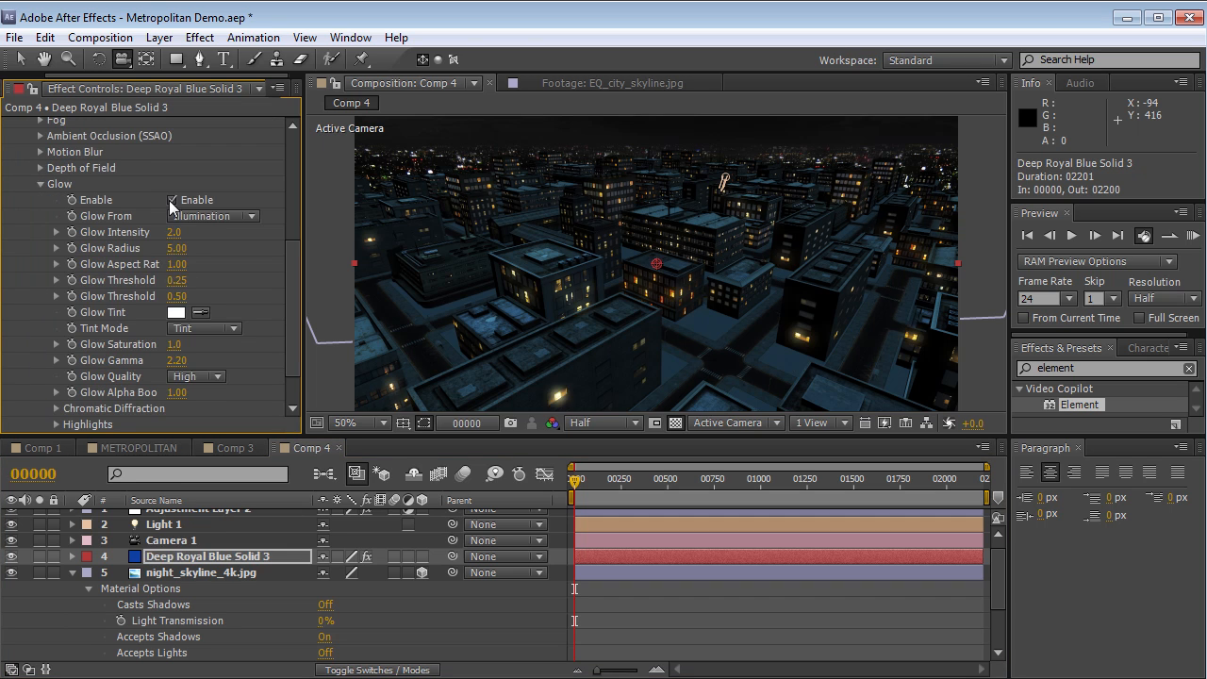
pyautogui.moveTo(173, 232); pyautogui.dragTo(198, 227)
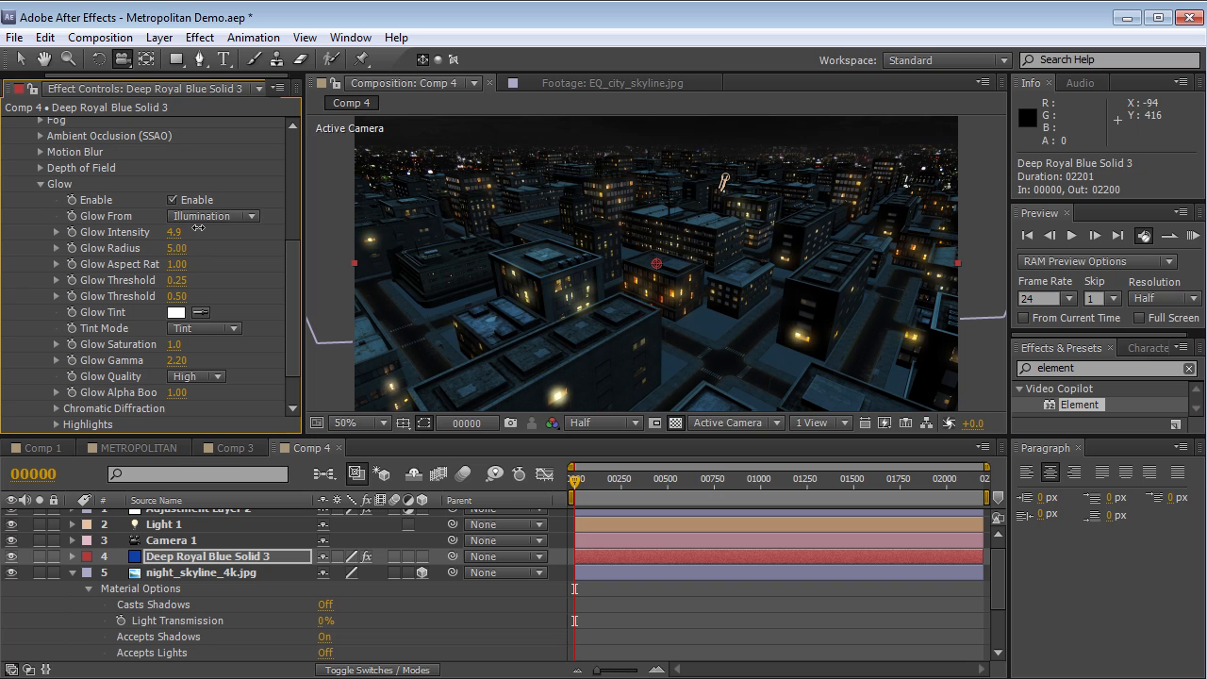
# Change the Glow Tint to a light orange and orbit the camera slightly around the glowing windows
pyautogui.click(176, 312)
pyautogui.click(451, 577)
pyautogui.moveTo(243, 368); pyautogui.dragTo(270, 360)
pyautogui.click(595, 353)
pyautogui.moveTo(650, 300); pyautogui.dragTo(664, 278)
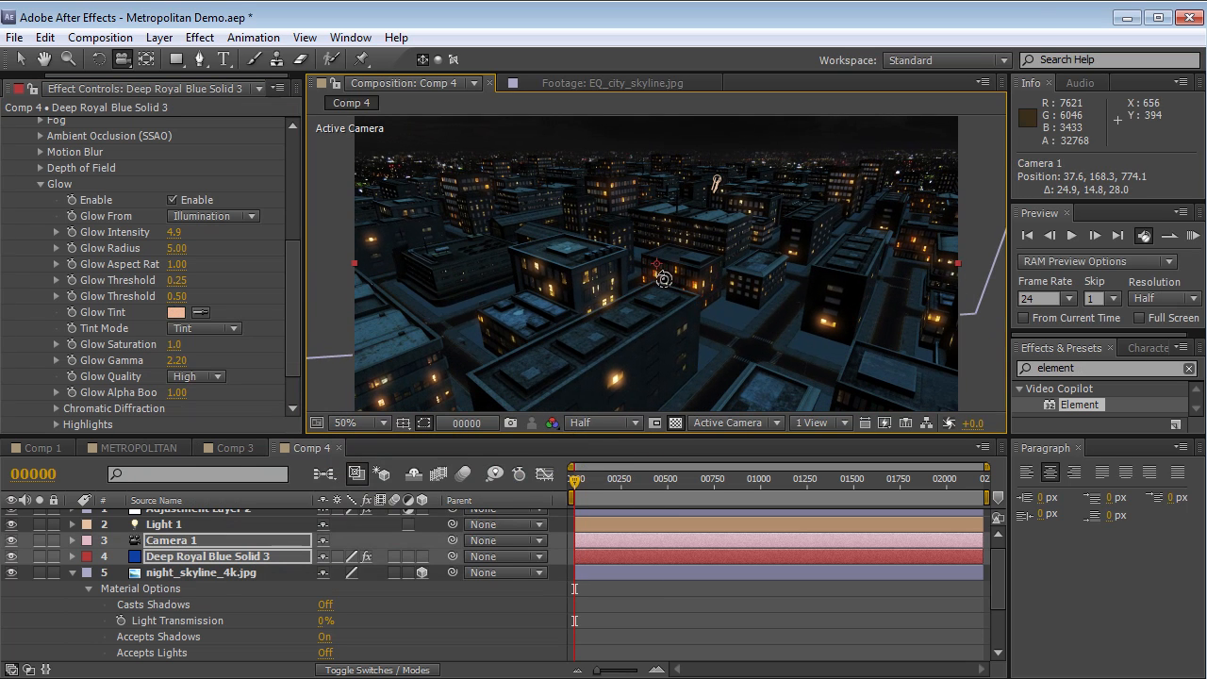
# Lower Light 1's intensity to 17% and reframe the night city with the camera at about -65, 115, 797
pyautogui.click(179, 526)
pyautogui.press('t')
pyautogui.click(317, 556)
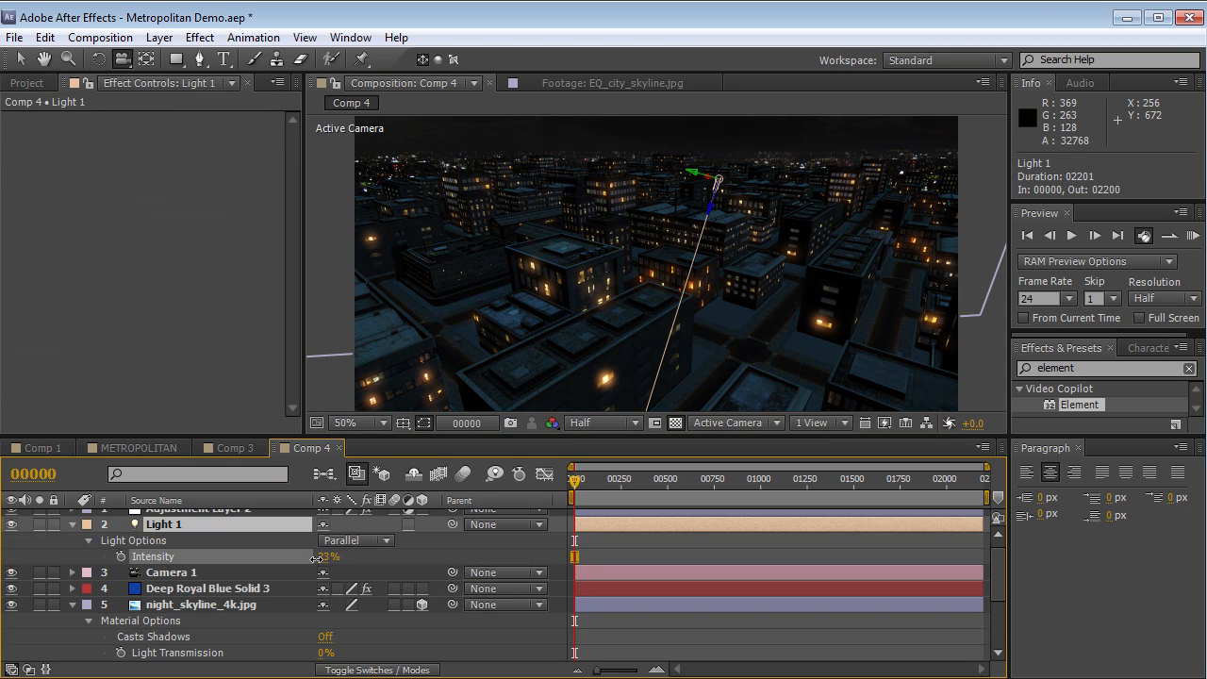
pyautogui.press('a')
pyautogui.moveTo(332, 541); pyautogui.dragTo(344, 510)
pyautogui.press('t')
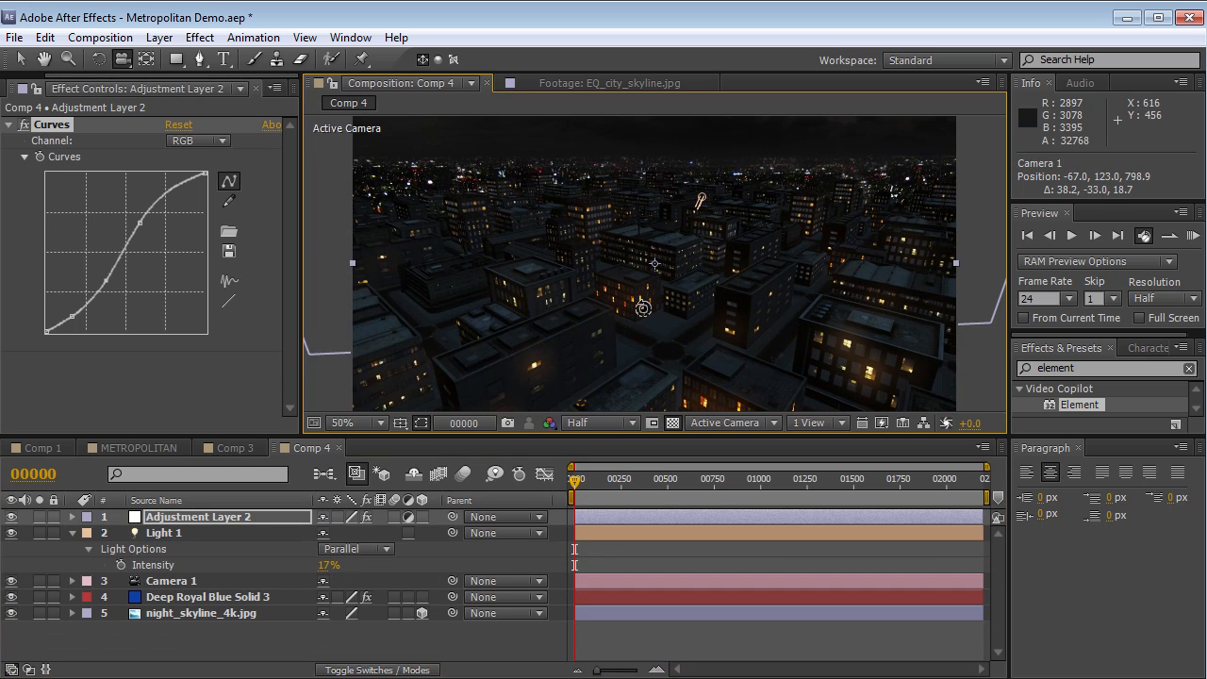
pyautogui.moveTo(642, 307); pyautogui.dragTo(643, 309)
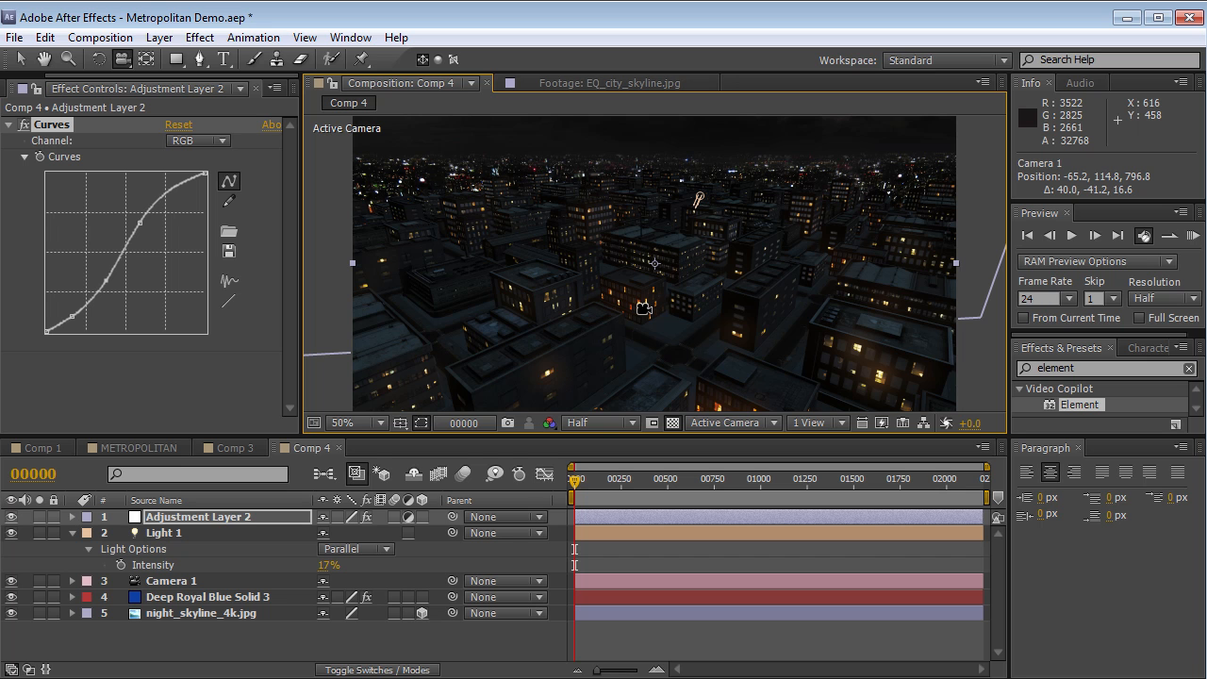
# Switch to Comp 3 and move the current time to frame 00000
pyautogui.click(235, 448)
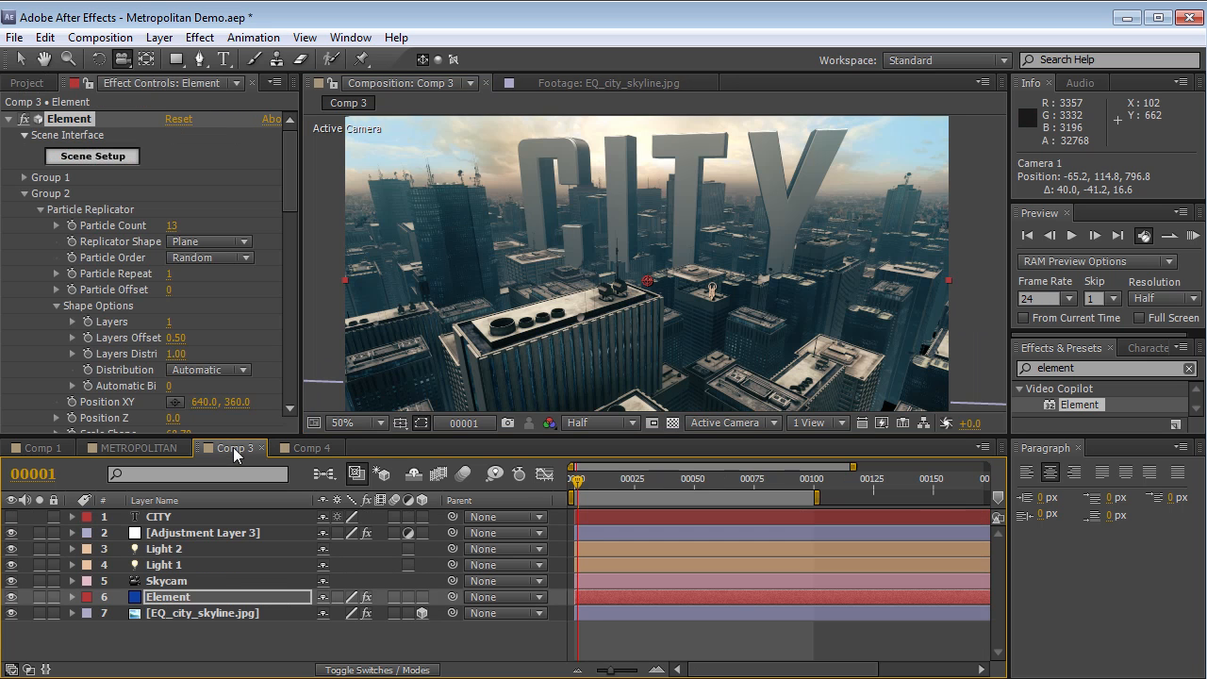
pyautogui.moveTo(586, 481); pyautogui.dragTo(534, 436)
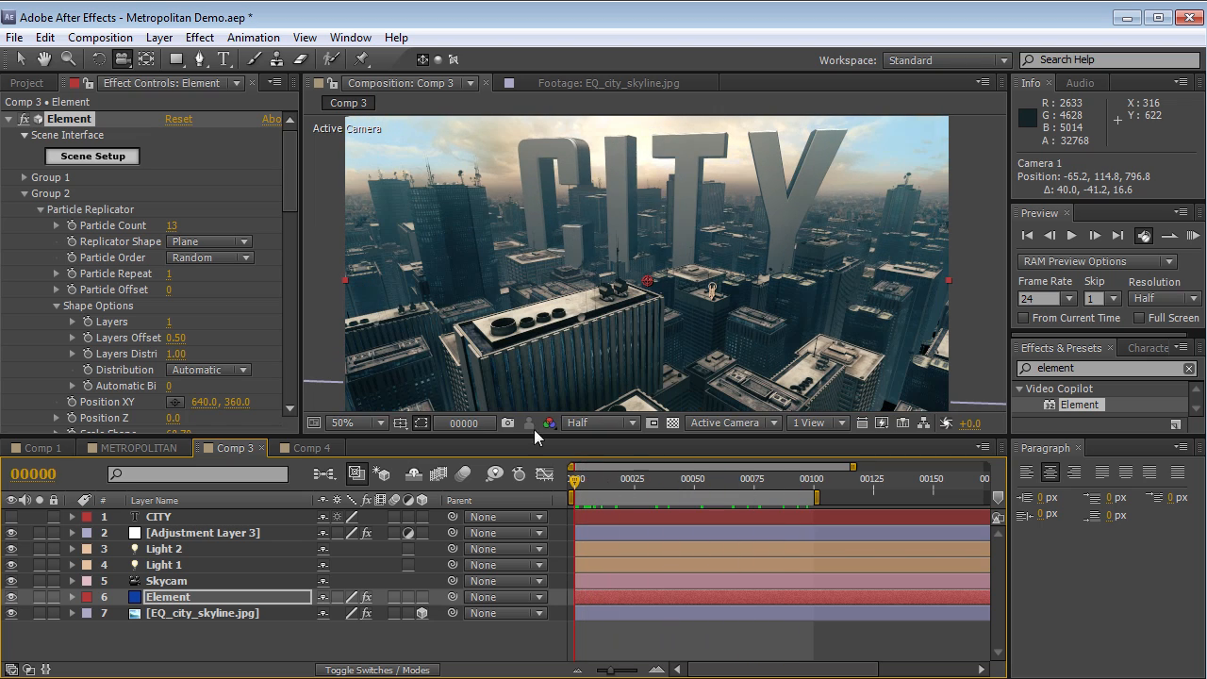
# Scrub through the Comp 3 camera animation to about frame 00055 and return to frame 00000
pyautogui.moveTo(633, 486); pyautogui.dragTo(709, 496)
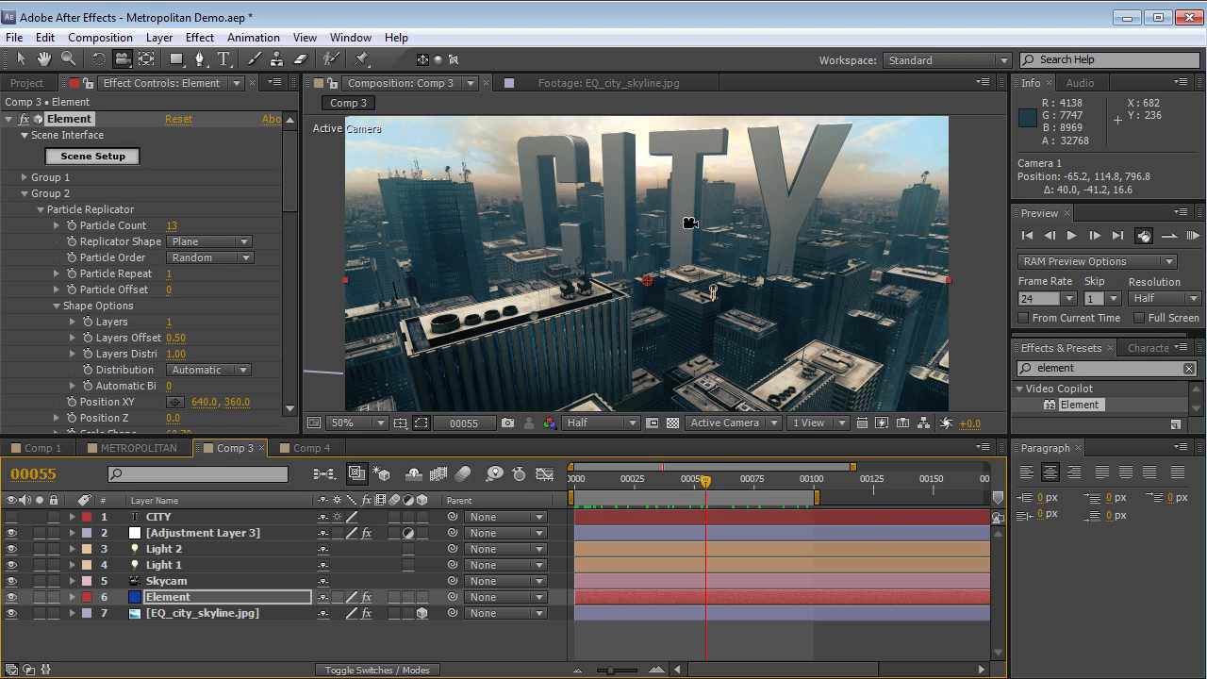
pyautogui.moveTo(685, 485); pyautogui.dragTo(556, 492)
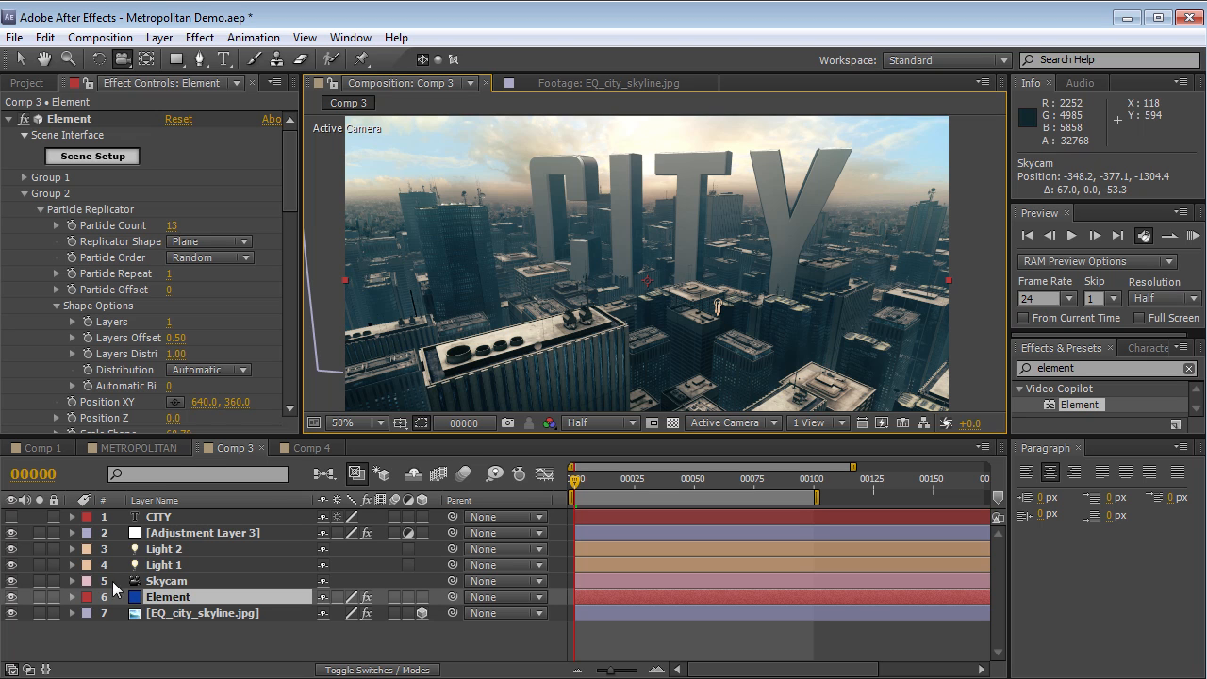
# Open the Element layer's Scene Setup, expand the skyscraper_03 materials and examine the building's roof up close
pyautogui.click(170, 596)
pyautogui.click(95, 157)
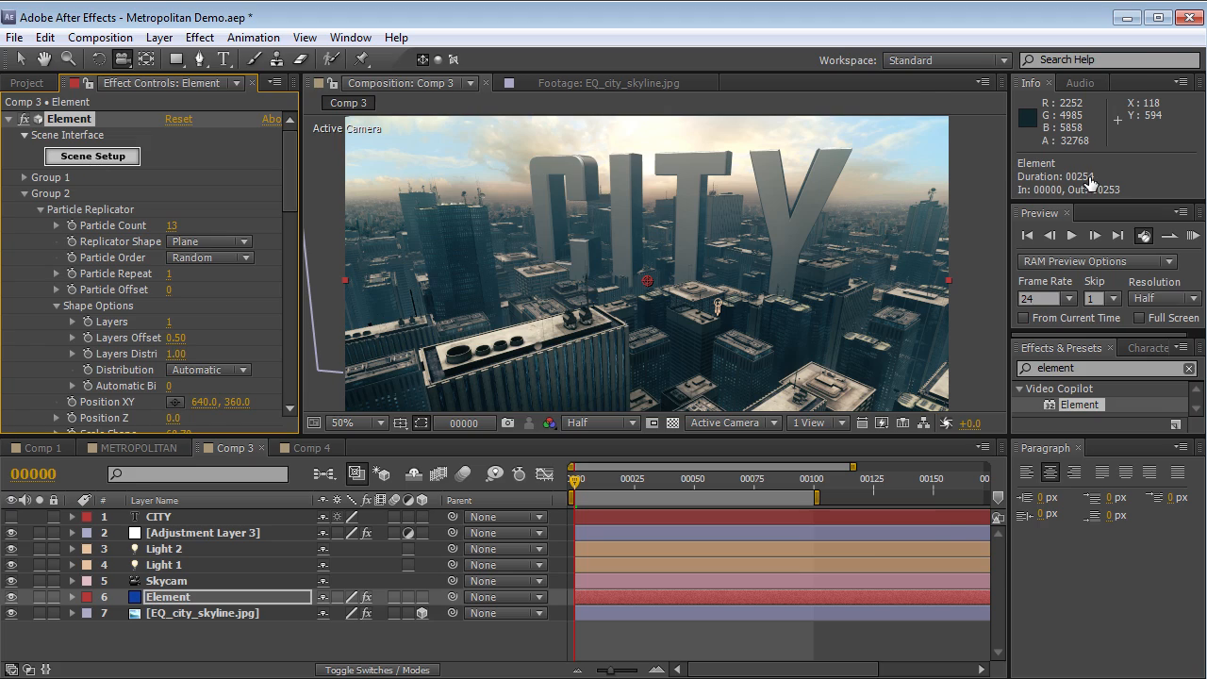
pyautogui.moveTo(901, 185); pyautogui.dragTo(906, 283)
pyautogui.click(754, 251)
pyautogui.click(651, 309)
pyautogui.moveTo(565, 278); pyautogui.dragTo(415, 277)
pyautogui.scroll(2, 415, 277)
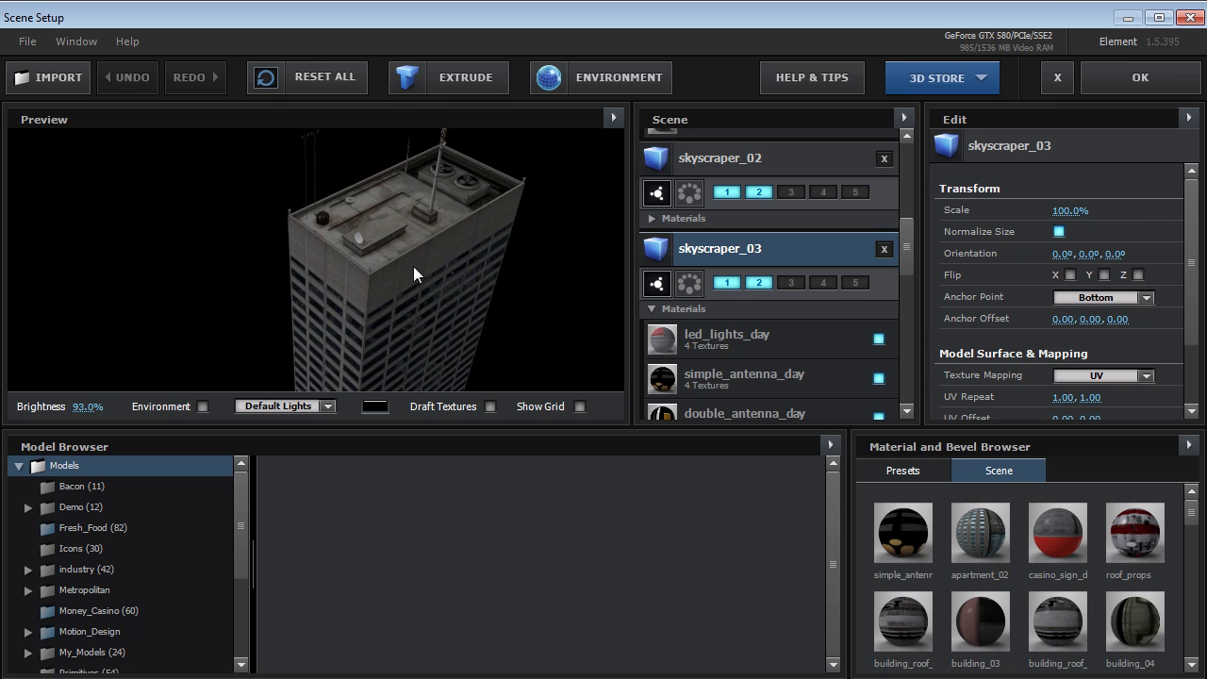
# Examine the texture slots of skyscraper_03's materials, including roof_lamp_day, sat_01_day and led_lights_day, for illumination maps
pyautogui.click(754, 338)
pyautogui.moveTo(909, 256); pyautogui.dragTo(907, 300)
pyautogui.click(780, 387)
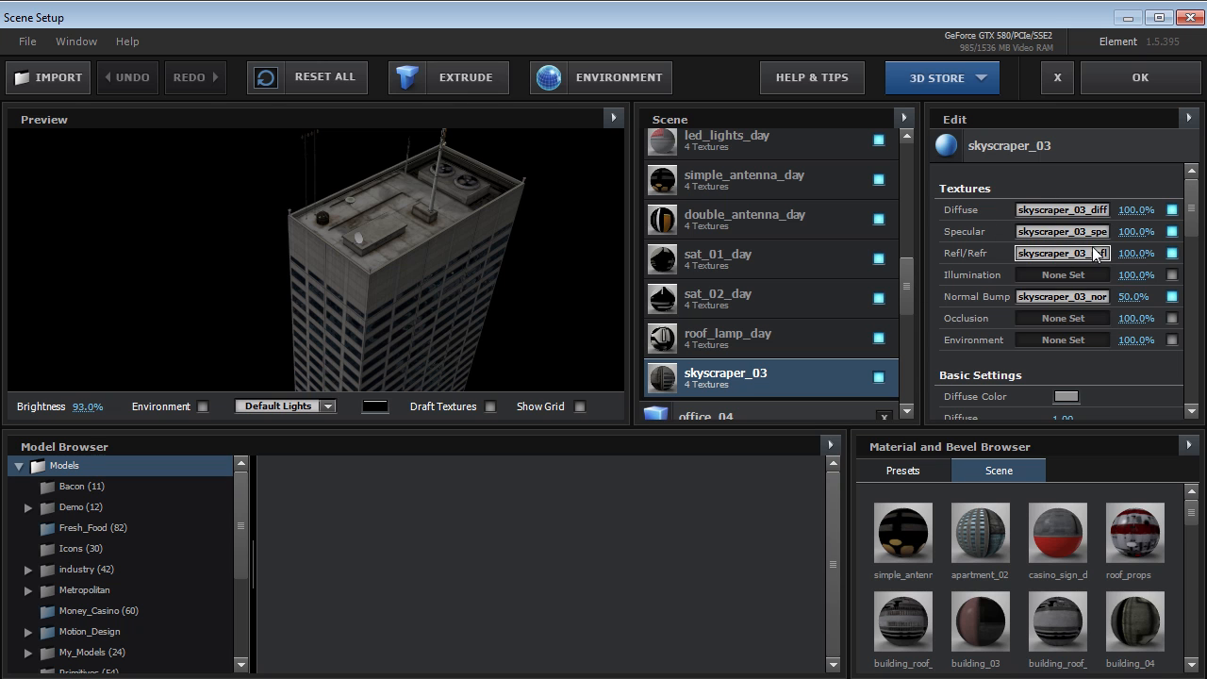
pyautogui.click(790, 341)
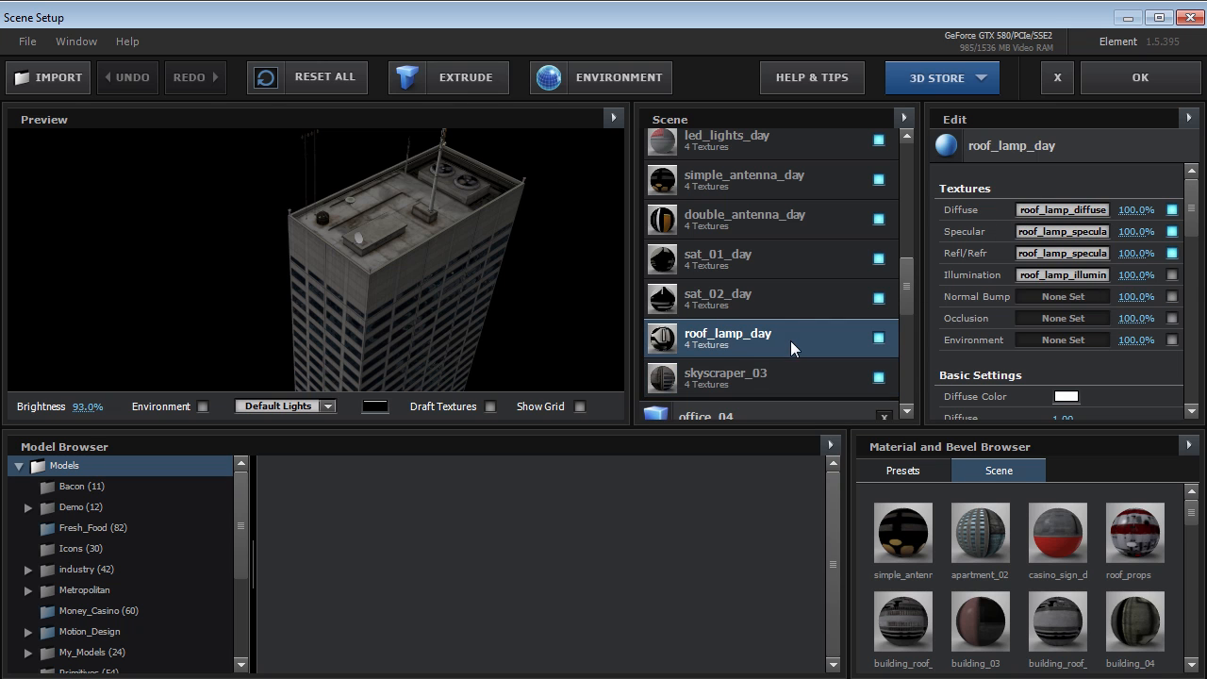
pyautogui.click(788, 307)
pyautogui.click(778, 273)
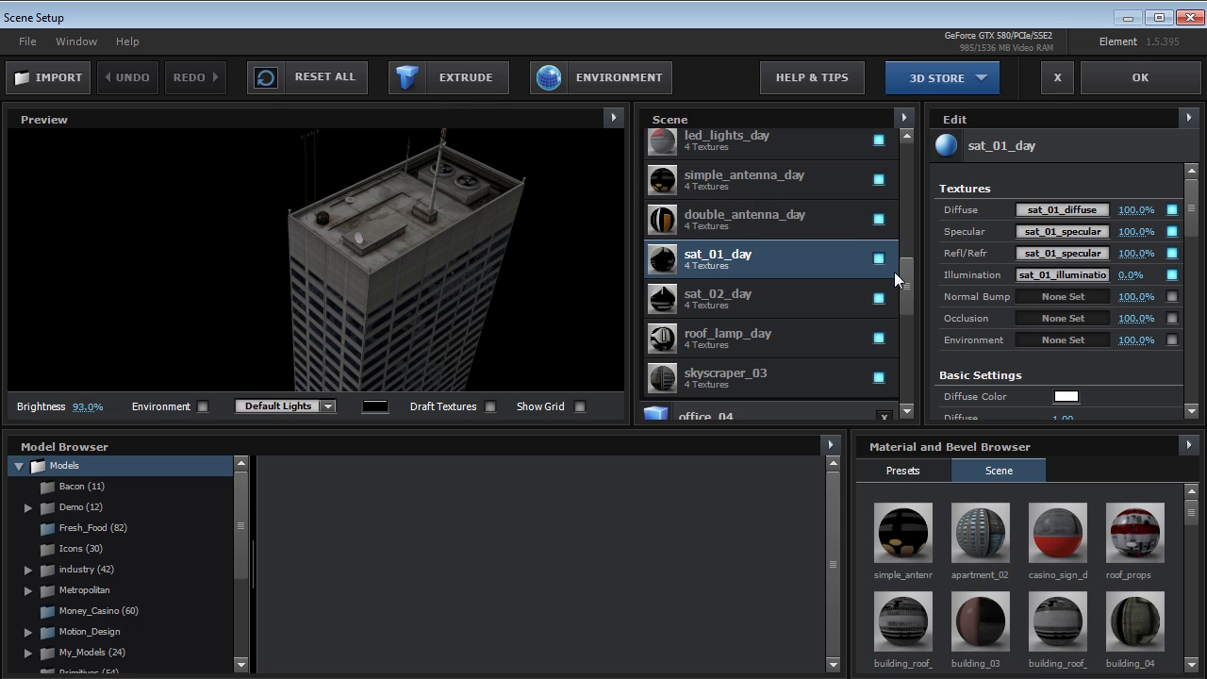
pyautogui.scroll(2, 905, 283)
pyautogui.click(756, 193)
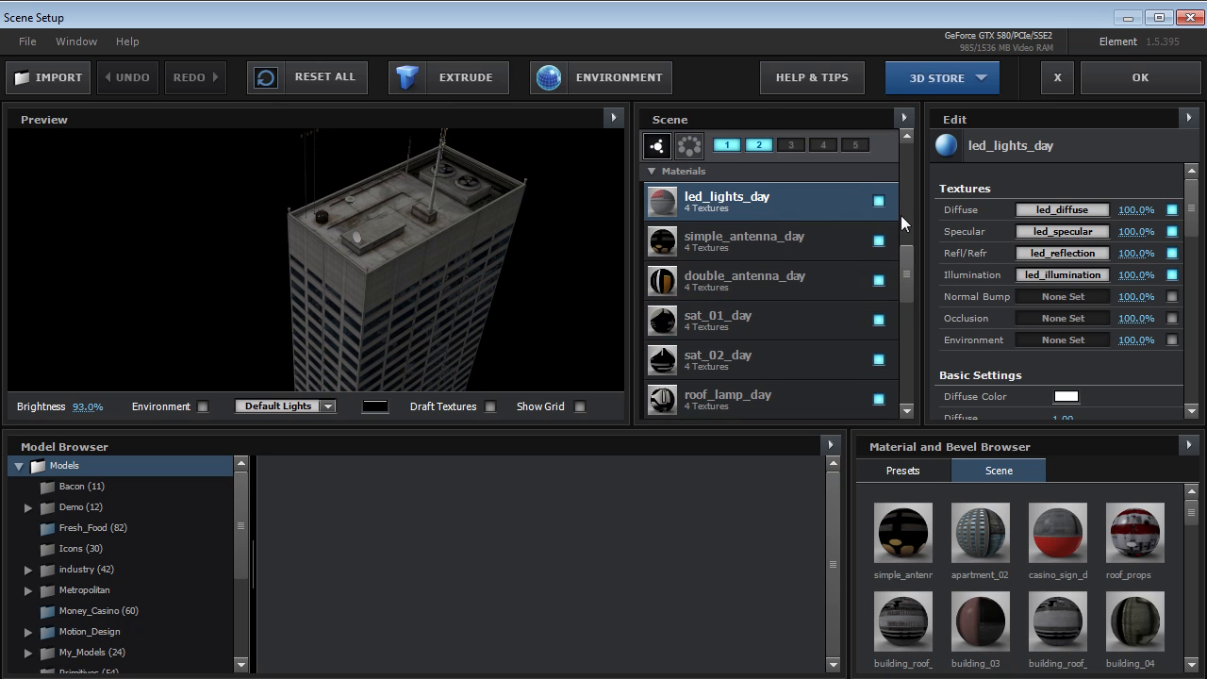
# Try a 631% illumination intensity on led_lights_day with the preview brightness at 18%, and leave Scene Setup without saving
pyautogui.moveTo(1193, 226); pyautogui.dragTo(1203, 354)
pyautogui.moveTo(1079, 307); pyautogui.dragTo(1160, 308)
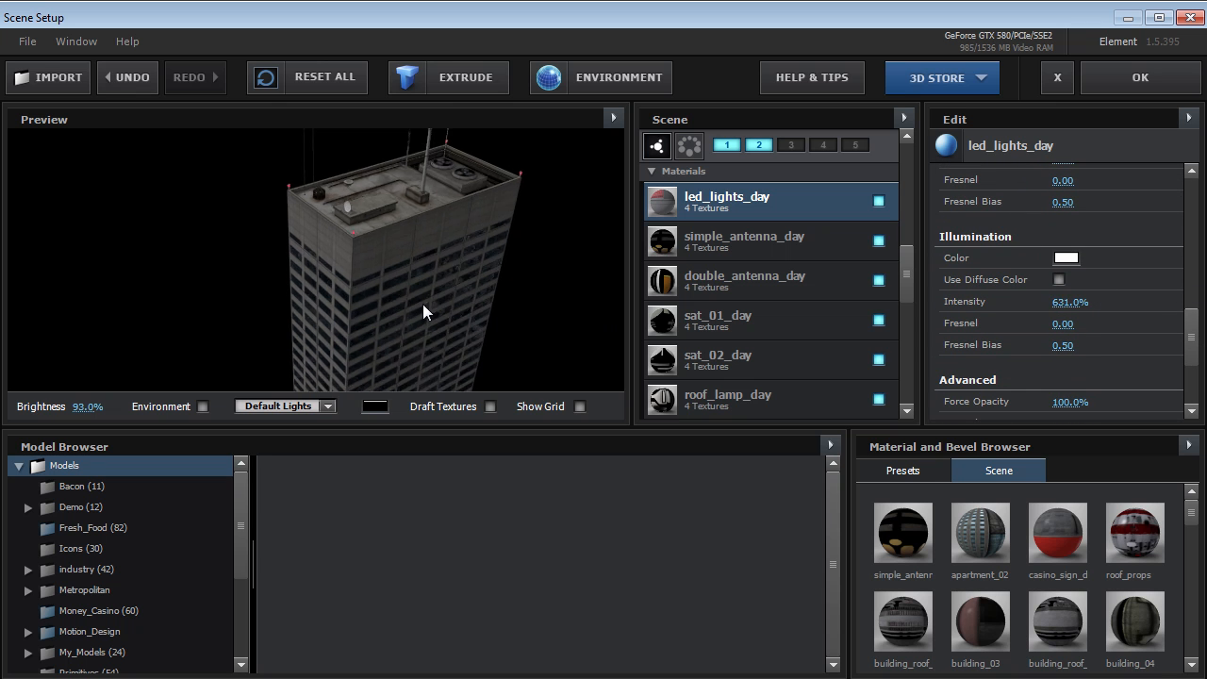
pyautogui.moveTo(423, 303); pyautogui.dragTo(331, 294)
pyautogui.moveTo(83, 407); pyautogui.dragTo(56, 406)
pyautogui.moveTo(406, 319); pyautogui.dragTo(374, 307)
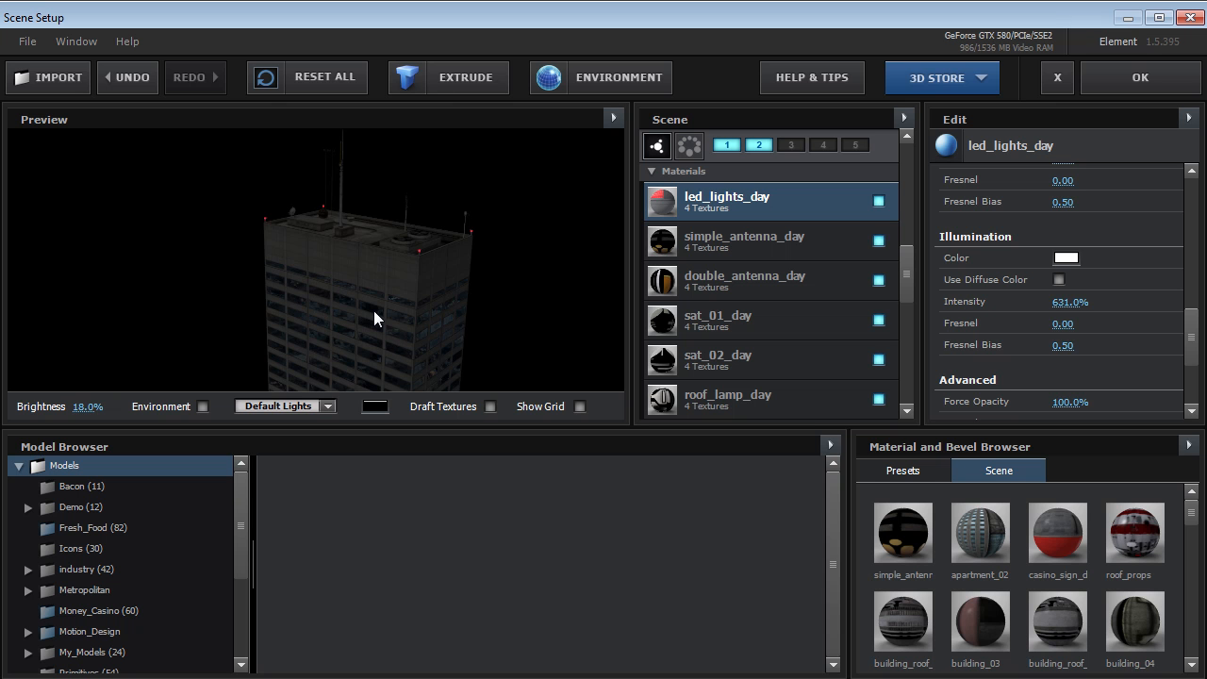
pyautogui.click(1057, 77)
pyautogui.click(542, 386)
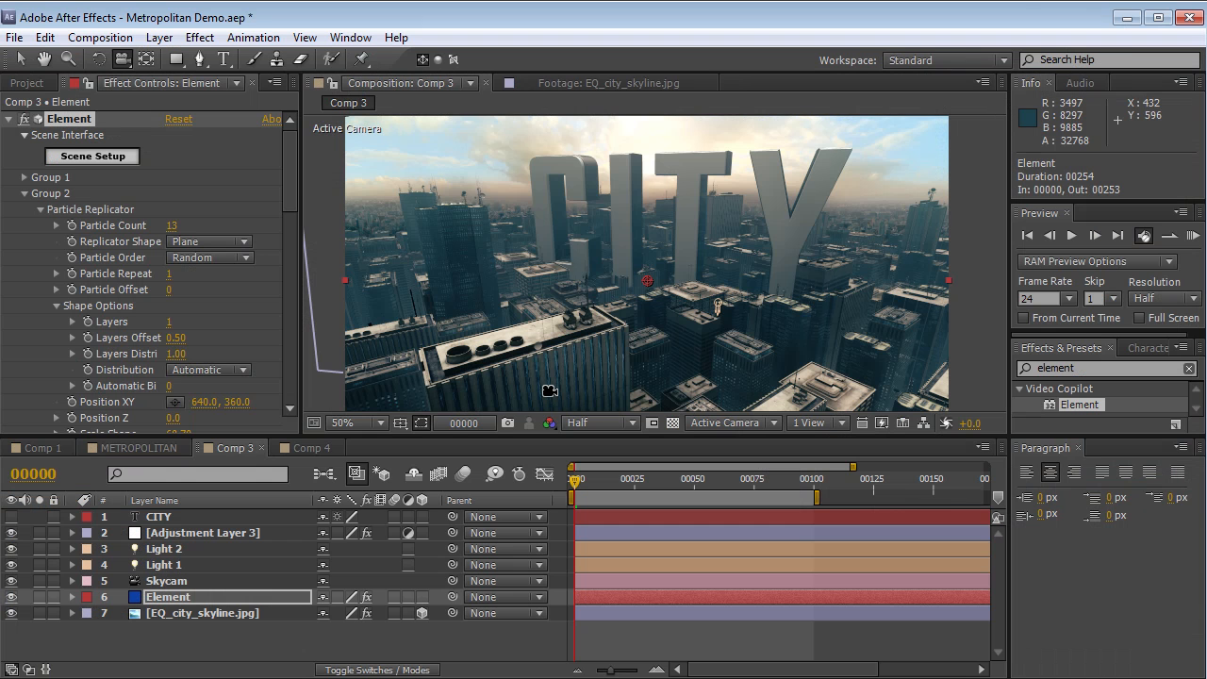